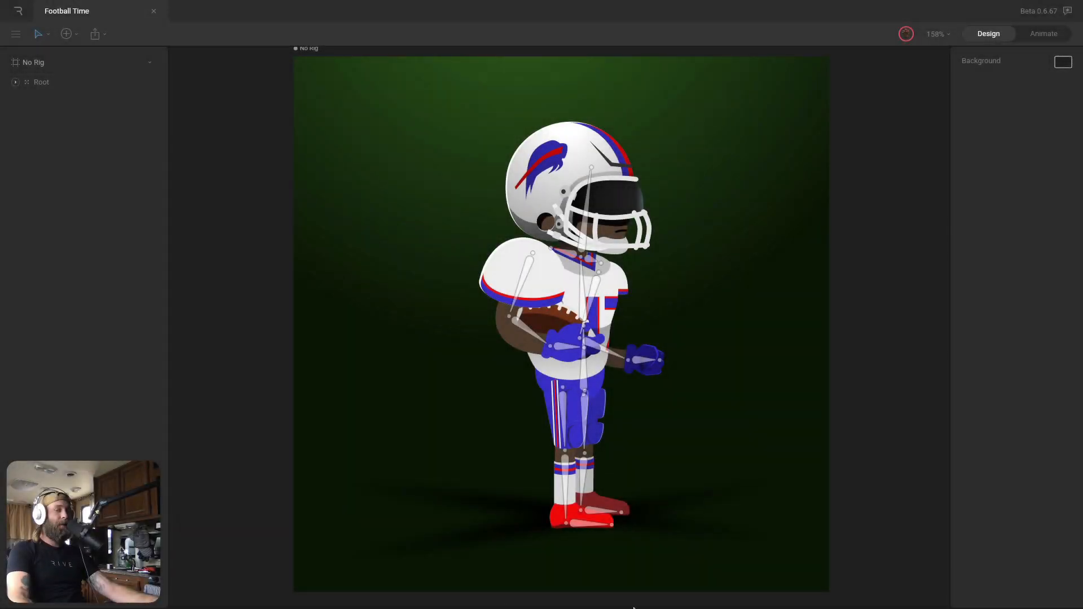
Try rotating the Head bone slightly and undo the change
super+click(580, 236)
super+click(583, 235)
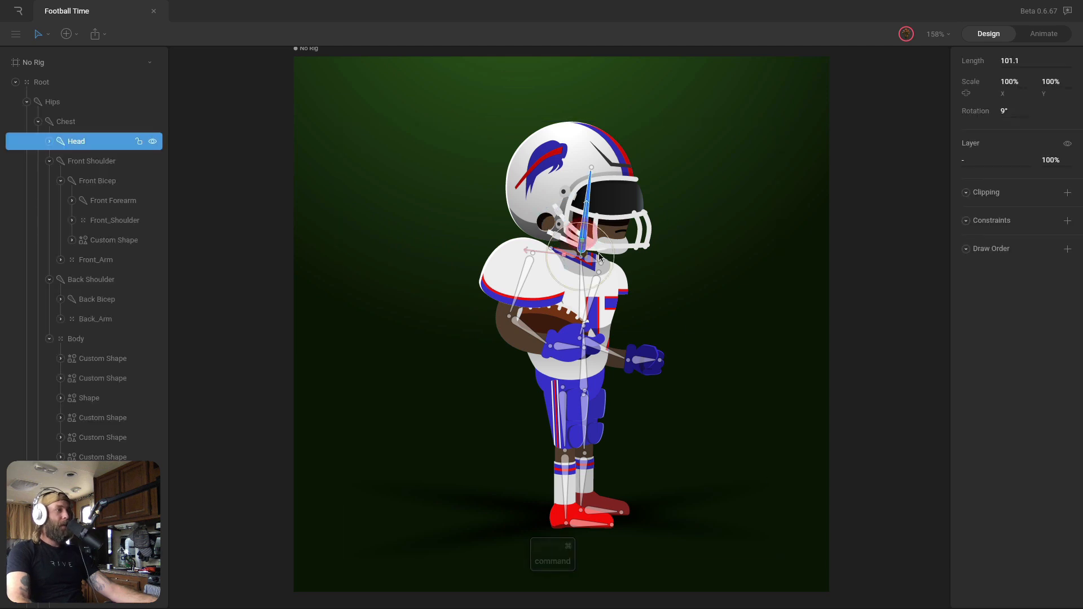
drag(613, 248, 613, 254)
key(super+z)
Try rotating the Front Bicep bone, undo the change, and collapse the Hips hierarchy with nothing selected
click(525, 278)
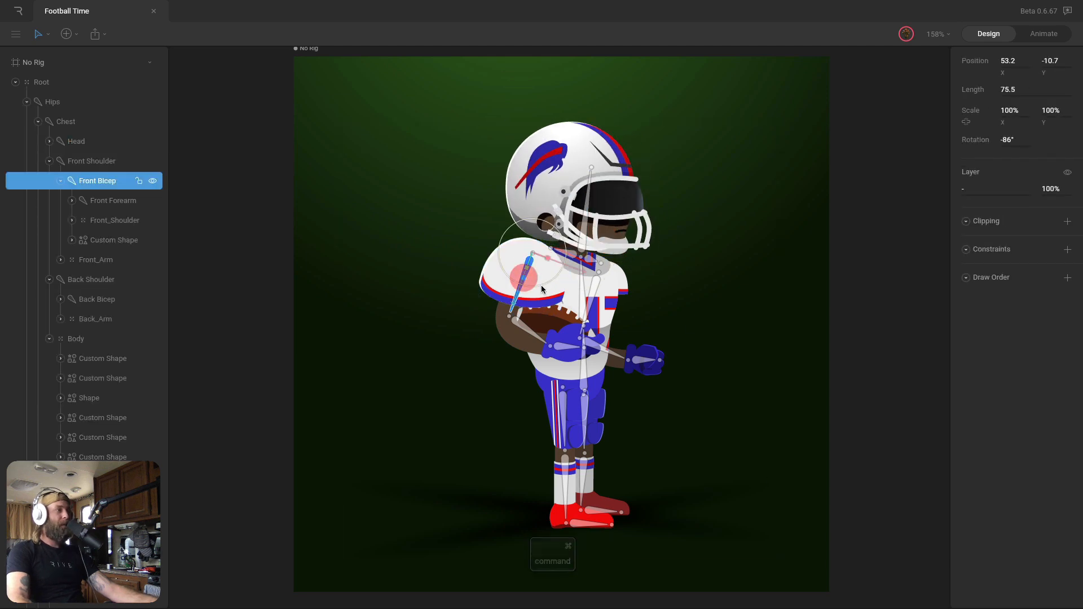
drag(538, 286, 523, 289)
key(super+z)
click(526, 330)
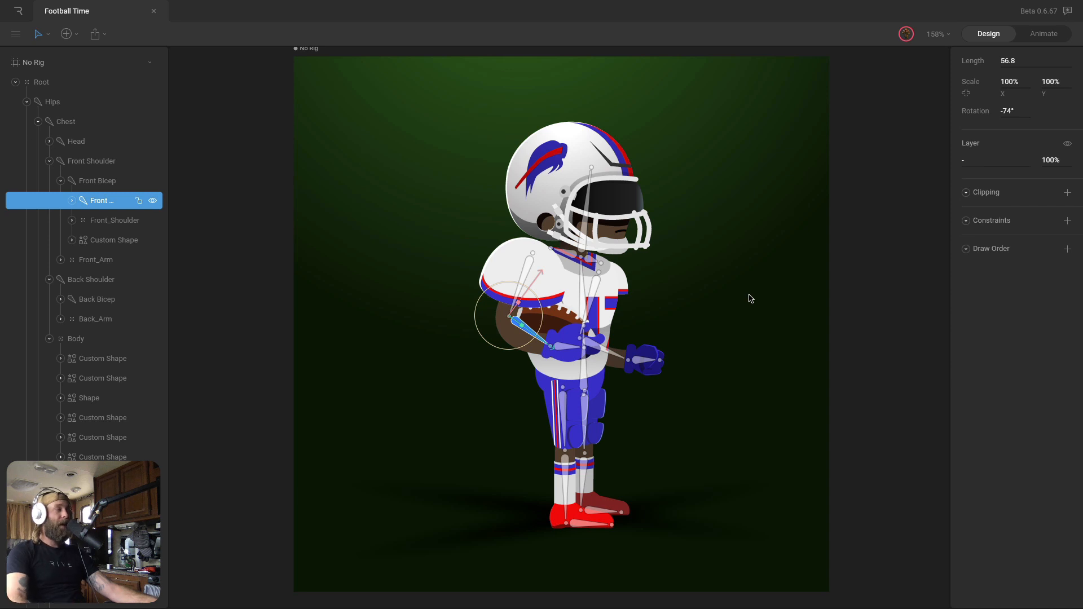
click(27, 103)
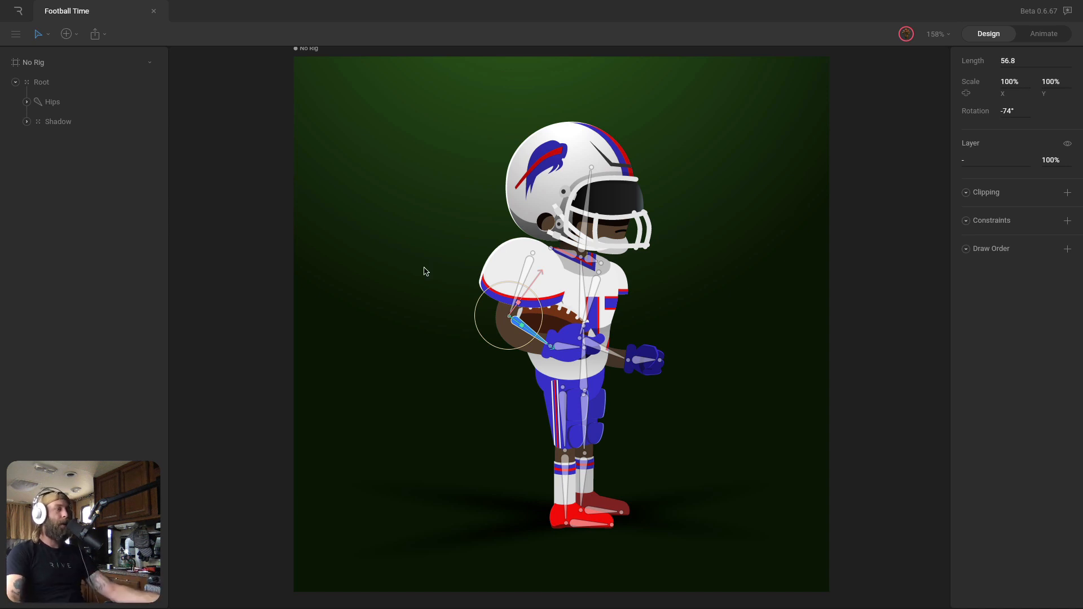
click(460, 293)
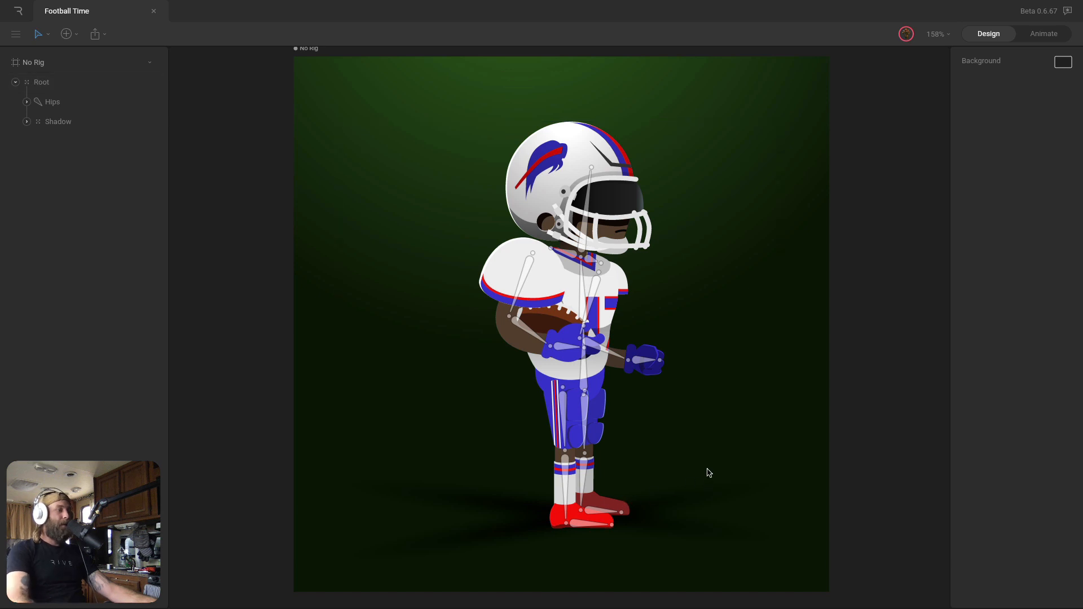
Try bending the front leg by rotating its thigh, shin and foot bones, and undo the whole pose
super+click(563, 412)
drag(580, 415, 568, 425)
super+click(534, 463)
drag(553, 480, 495, 524)
super+click(496, 508)
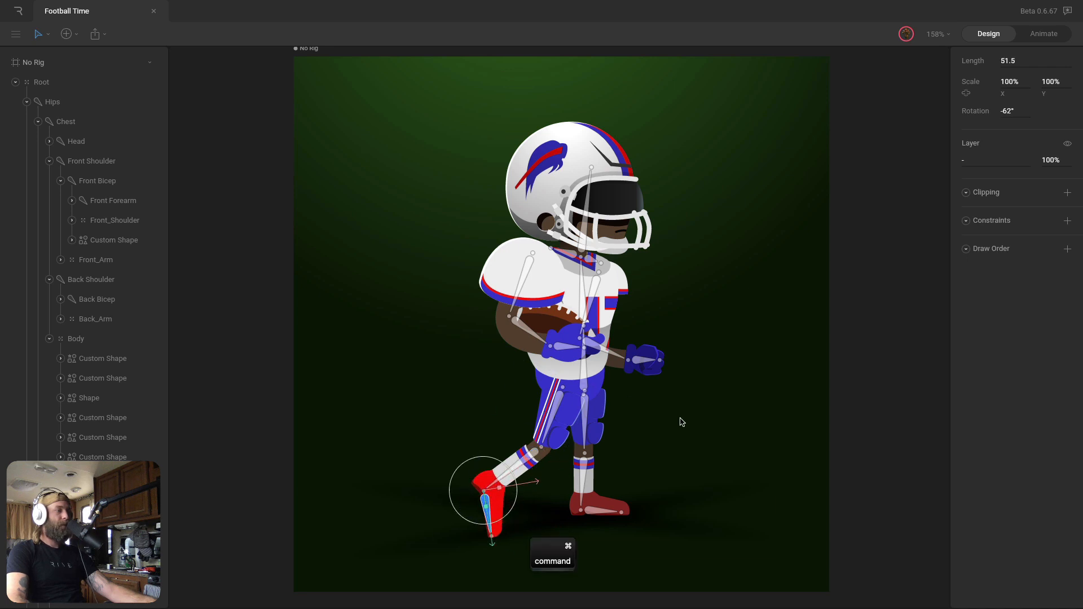
key(super+z)
key(super+z)
key(super+z)
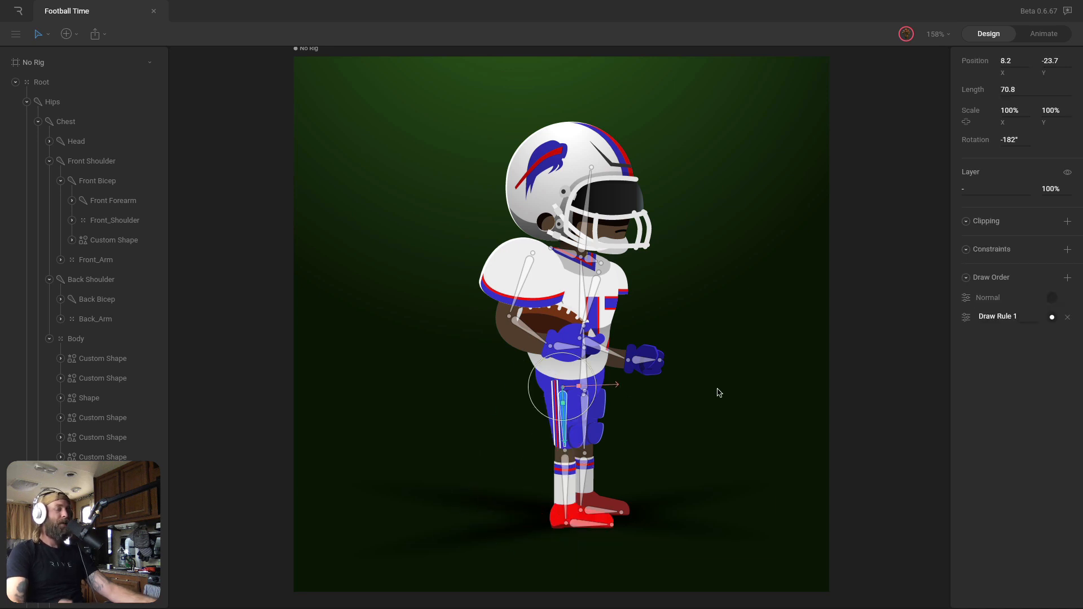
click(718, 392)
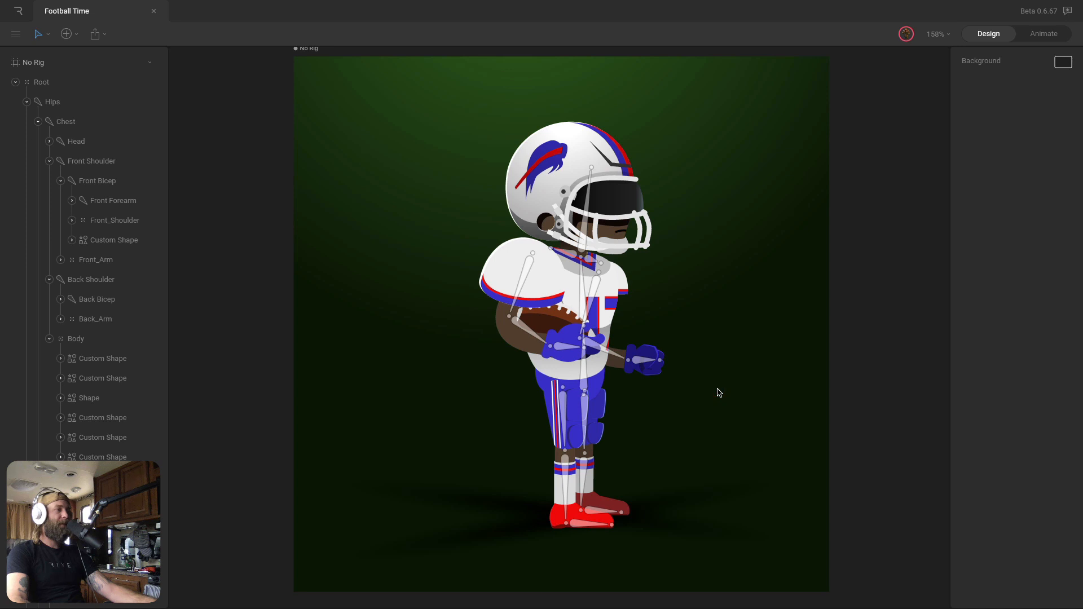
click(26, 102)
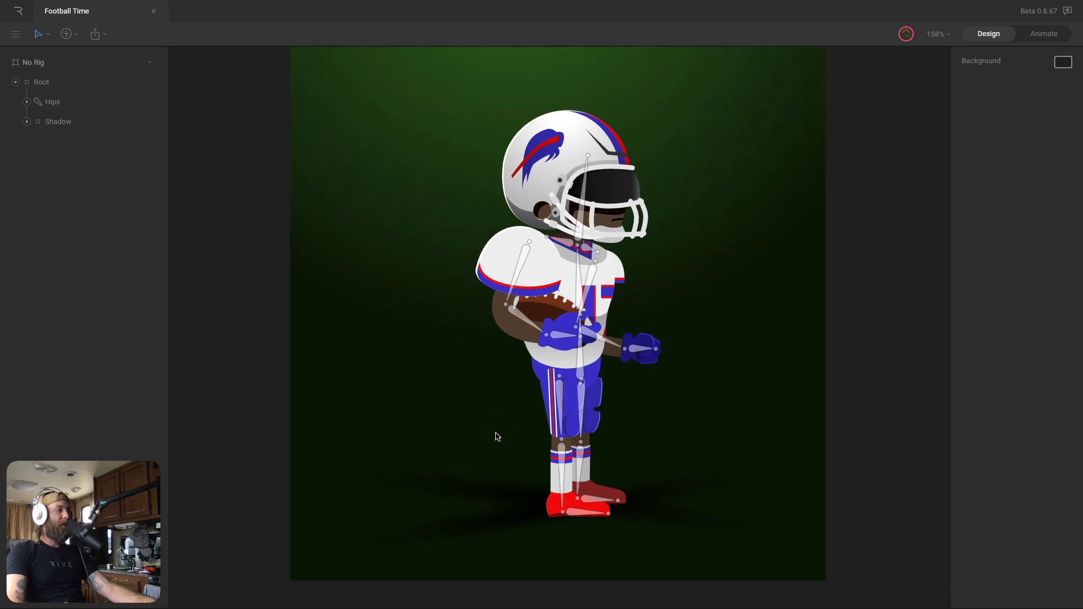
Create two empty groups on the front foot bone, one at the ankle joint and one at the toe tip
scroll(496, 441, up, 5)
scroll(496, 441, up, 9)
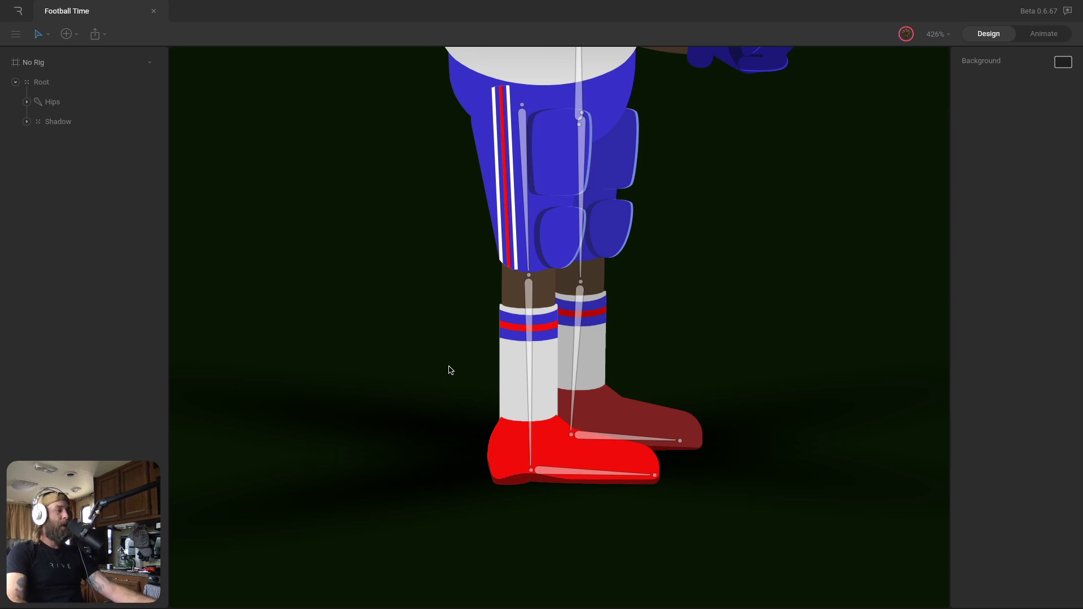
key(g)
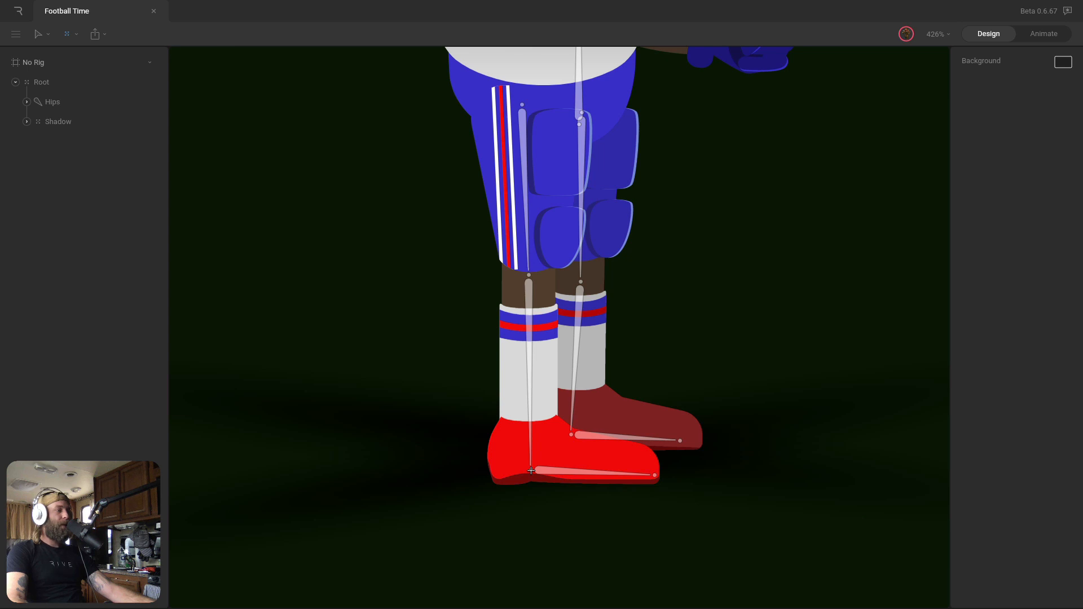
click(531, 471)
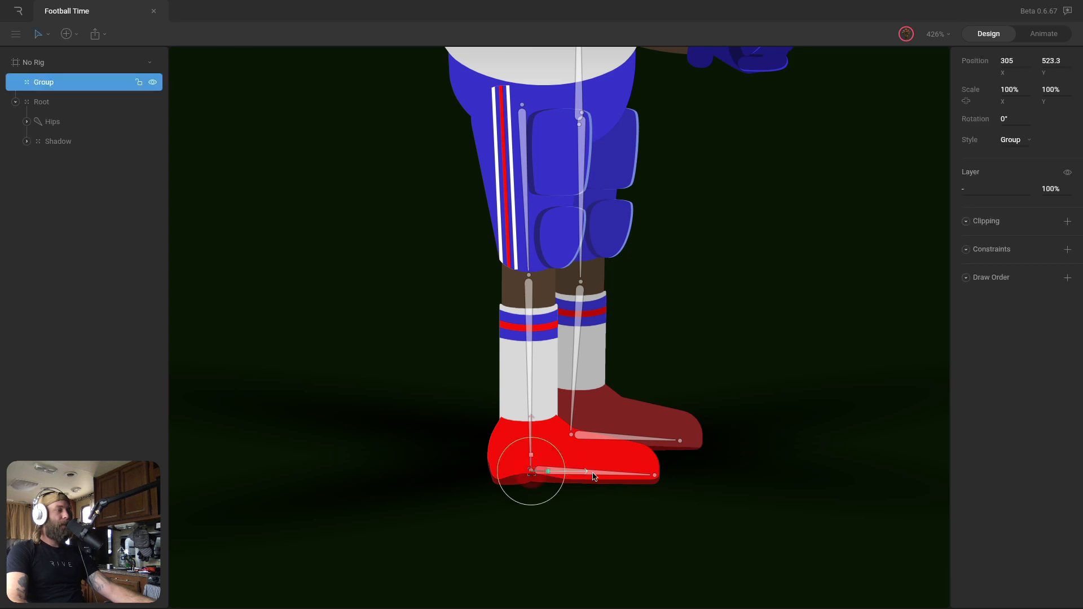
click(655, 475)
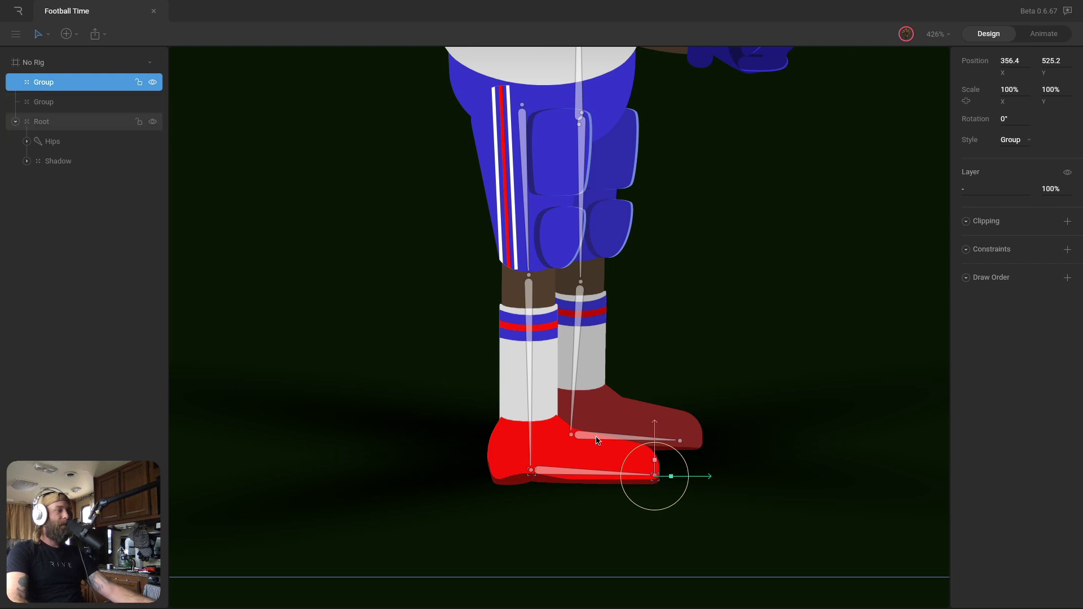
Create two more empty groups on the back foot bone, at its ankle joint and toe tip
key(g)
click(574, 434)
key(g)
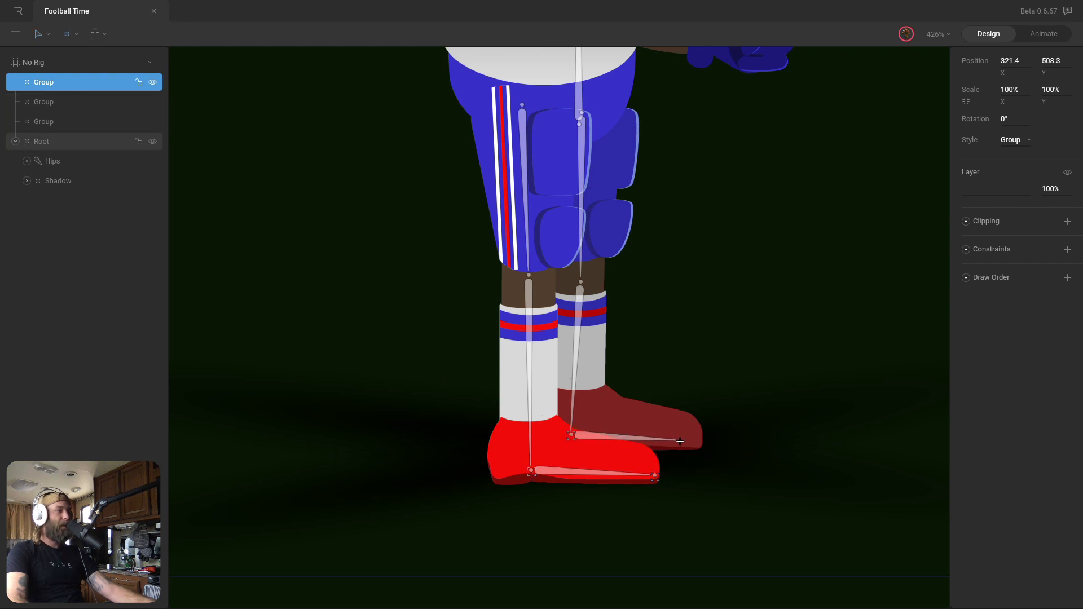
click(680, 441)
Select all four new groups and change their style to Target
click(79, 142)
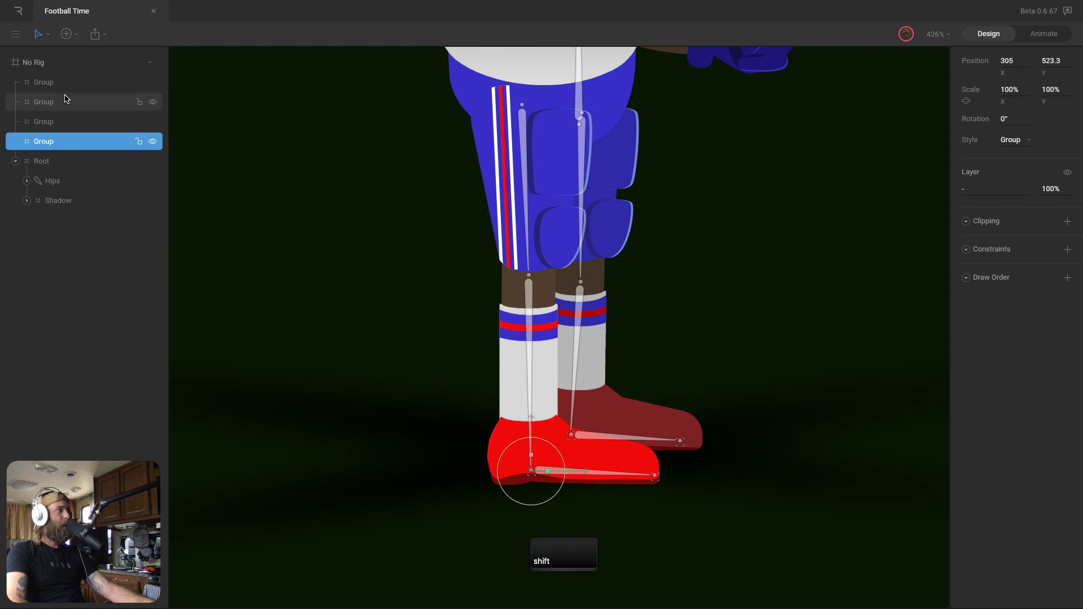
shift+click(69, 86)
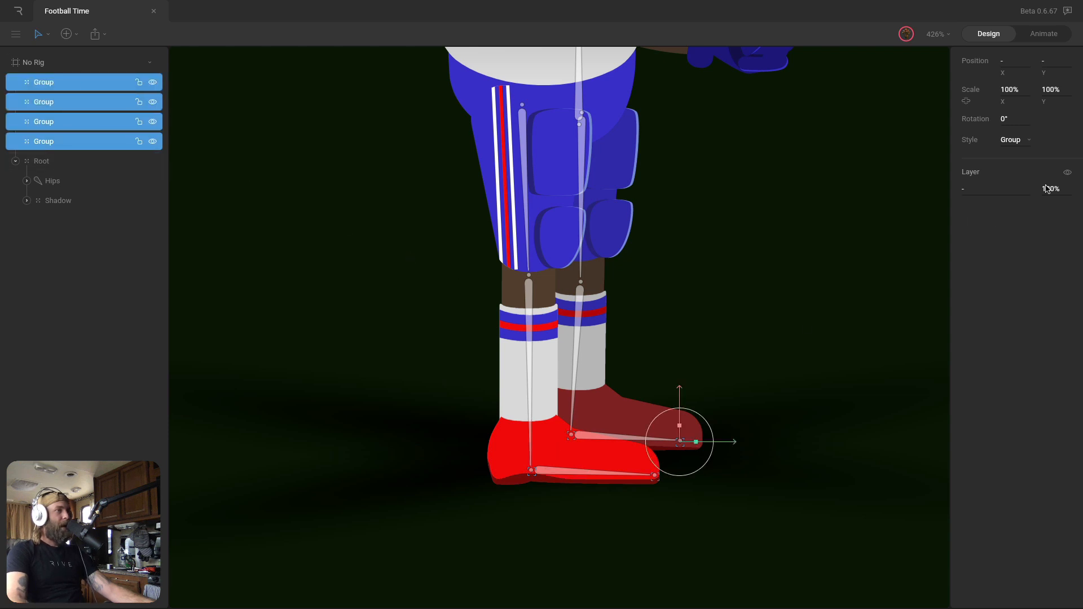
click(1025, 140)
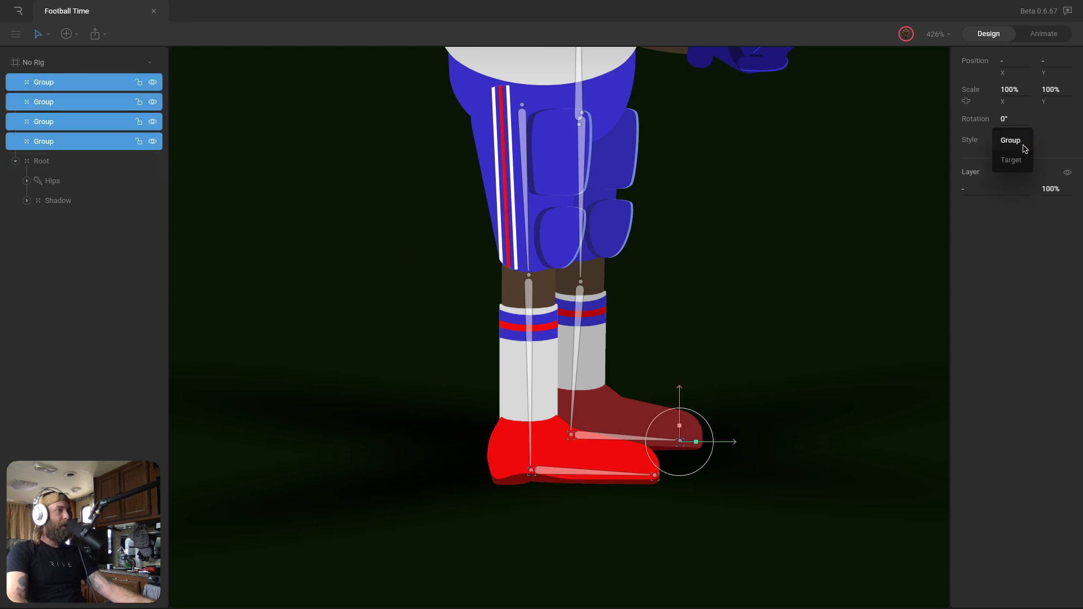
click(1023, 162)
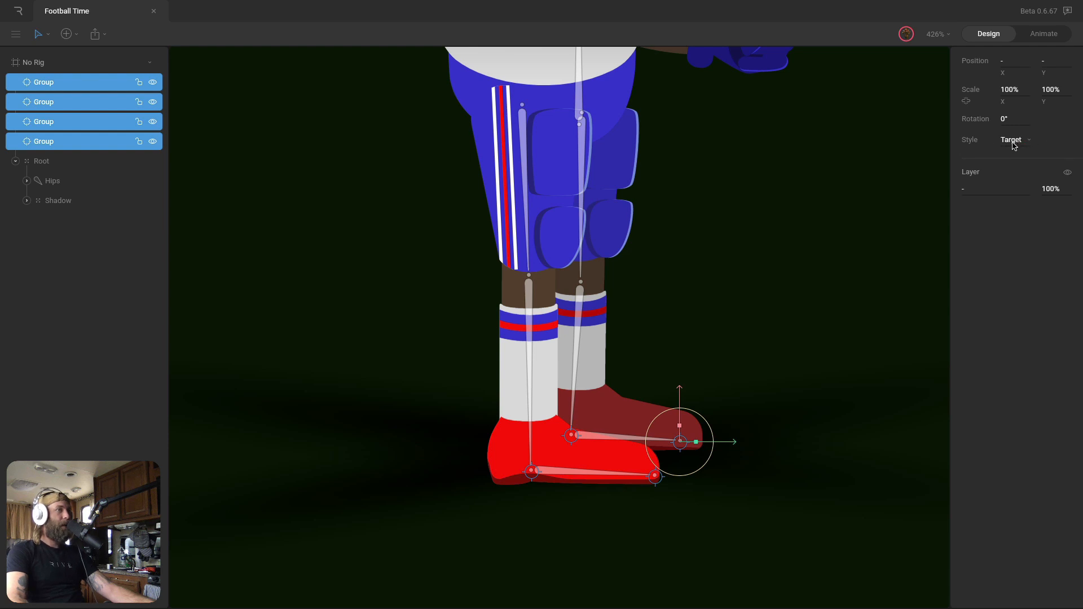
click(670, 348)
Compare the Group and Target styles on the back ankle group, return it to Target, and select the back toe target
click(43, 101)
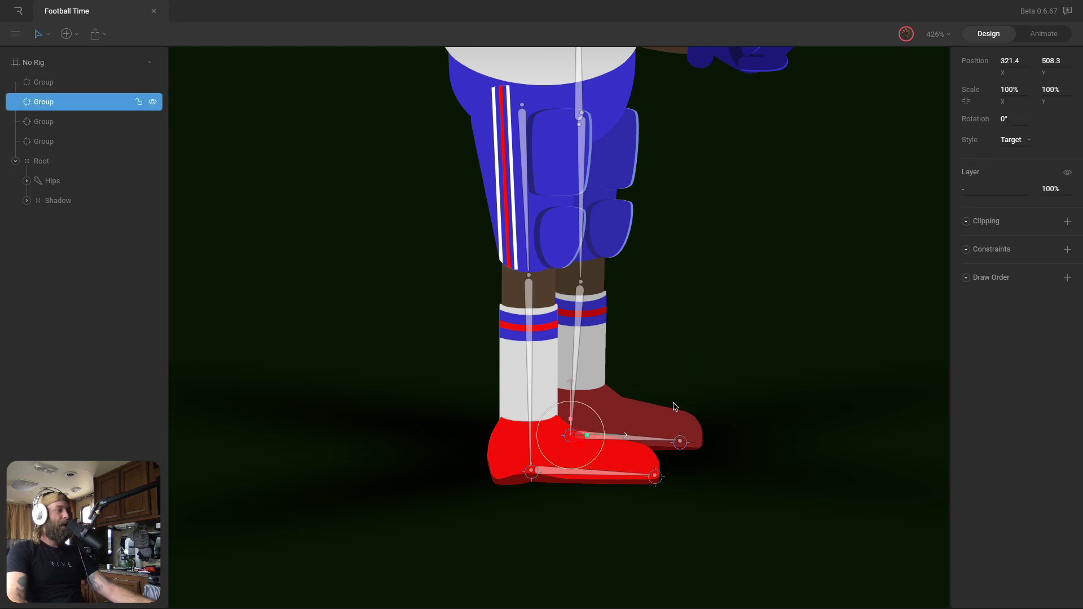
click(1011, 140)
click(1009, 141)
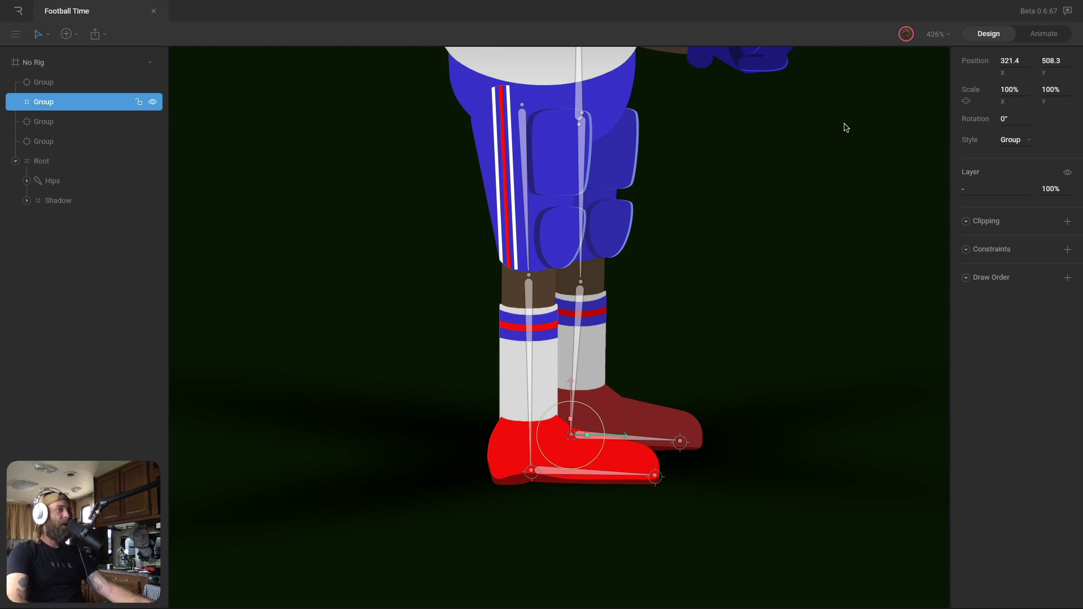
click(1017, 141)
click(1015, 161)
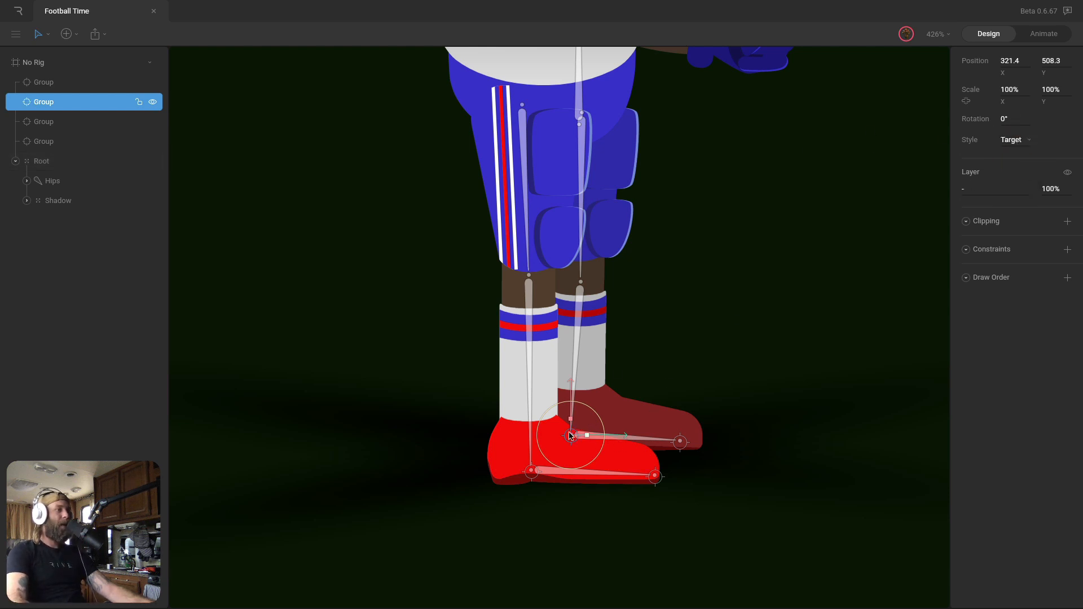
click(680, 441)
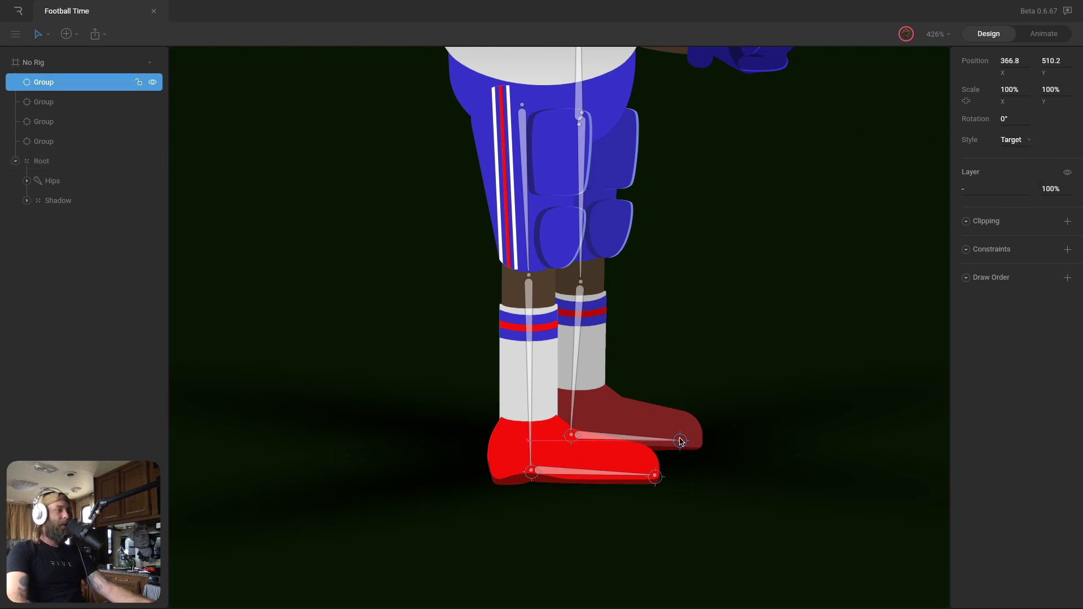
click(680, 442)
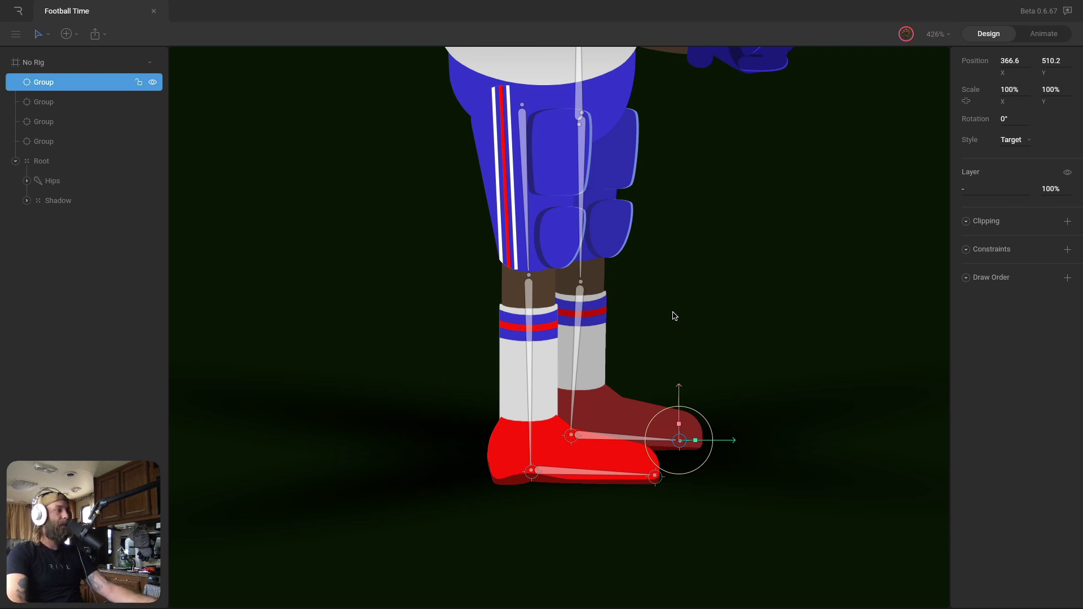
Rename the target at the front ankle as Front Leg Control
click(47, 141)
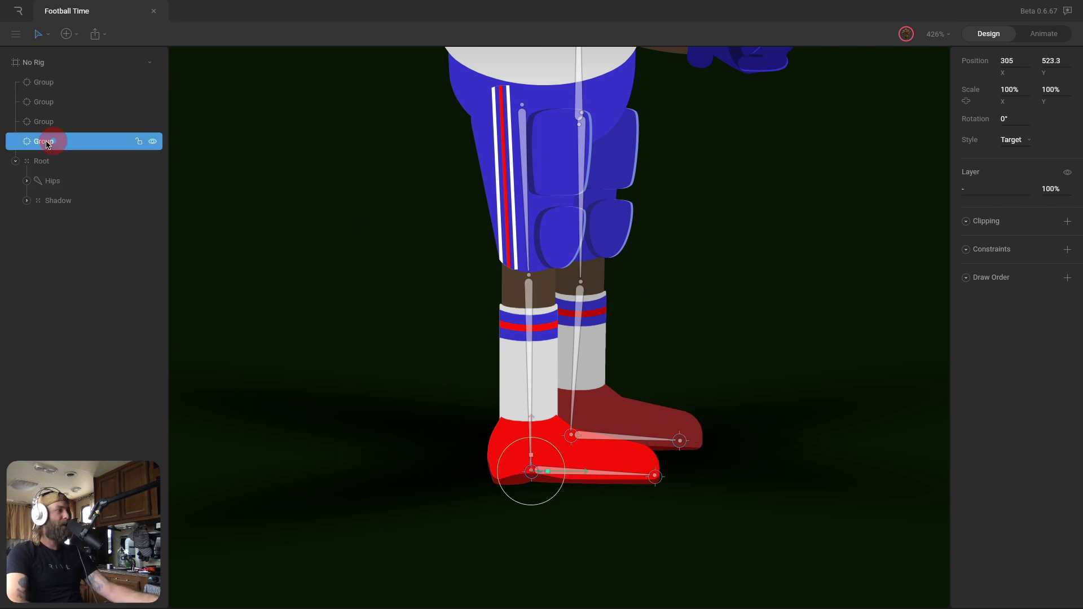
double_click(44, 141)
key(shift)
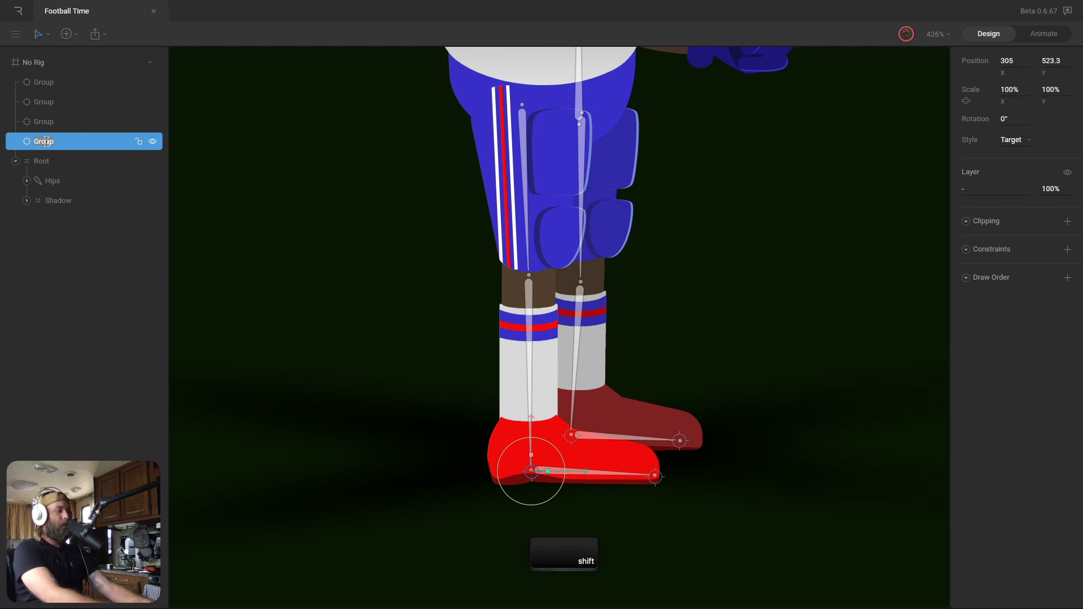
text(Front L)
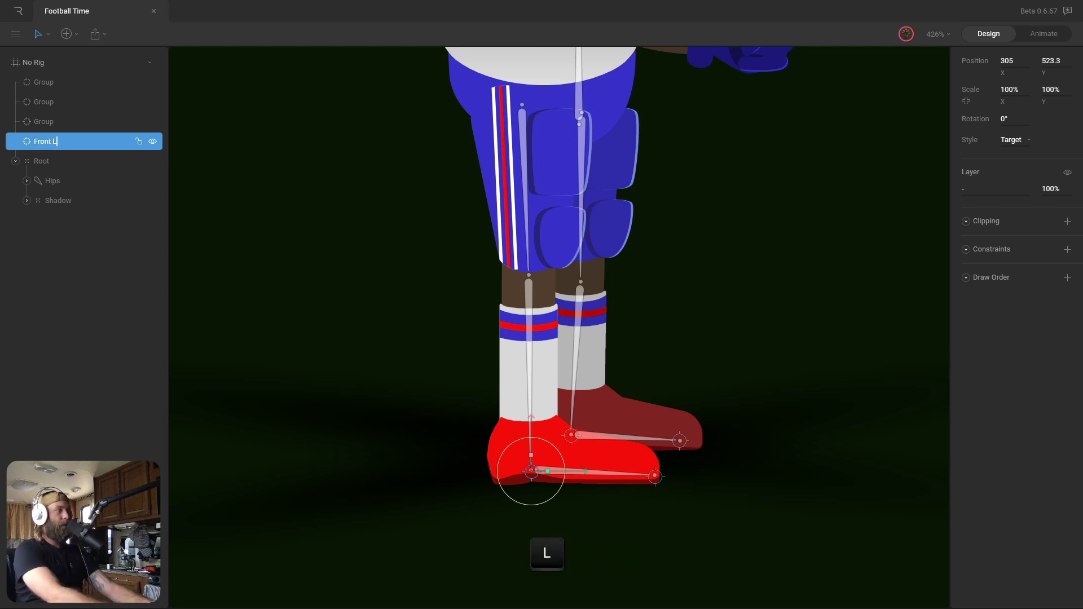
text(eg Control)
key(Return)
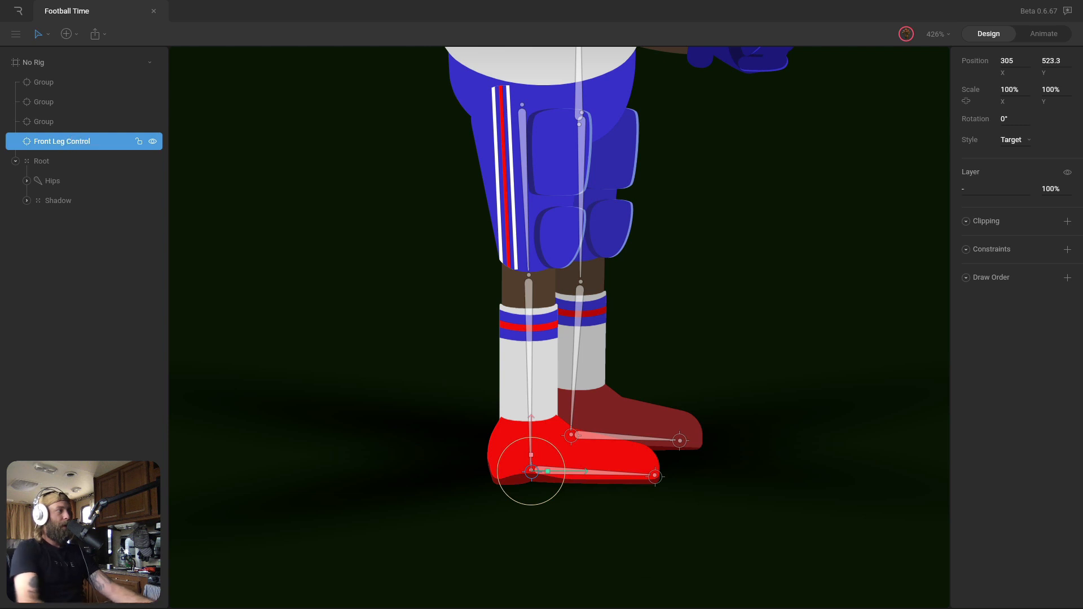
Rename the target at the front toe tip as Front Foot Control
double_click(40, 122)
text(Front)
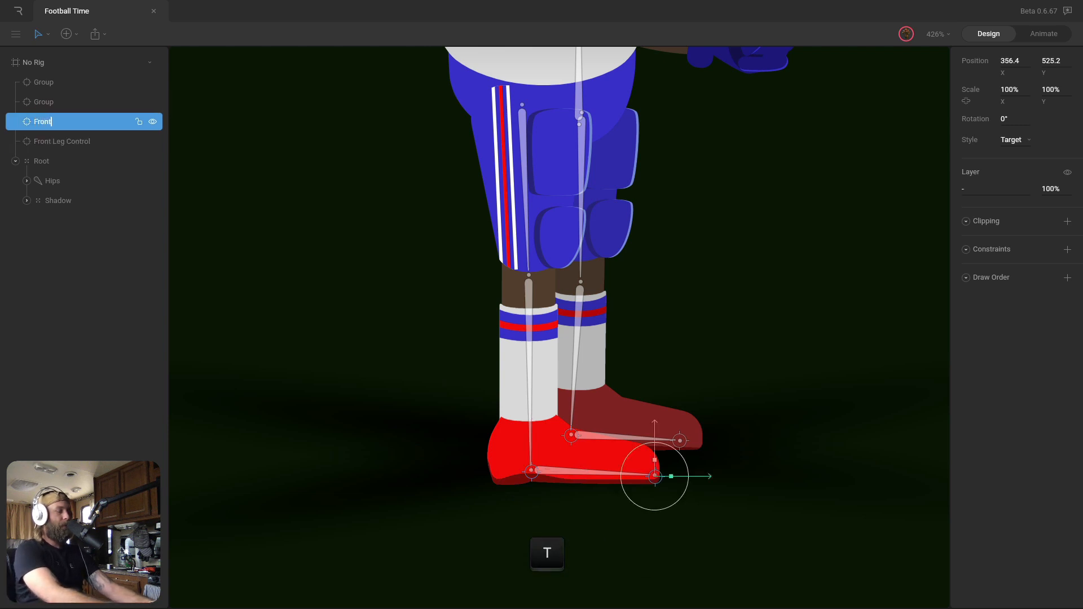
text( Foot Control)
key(Return)
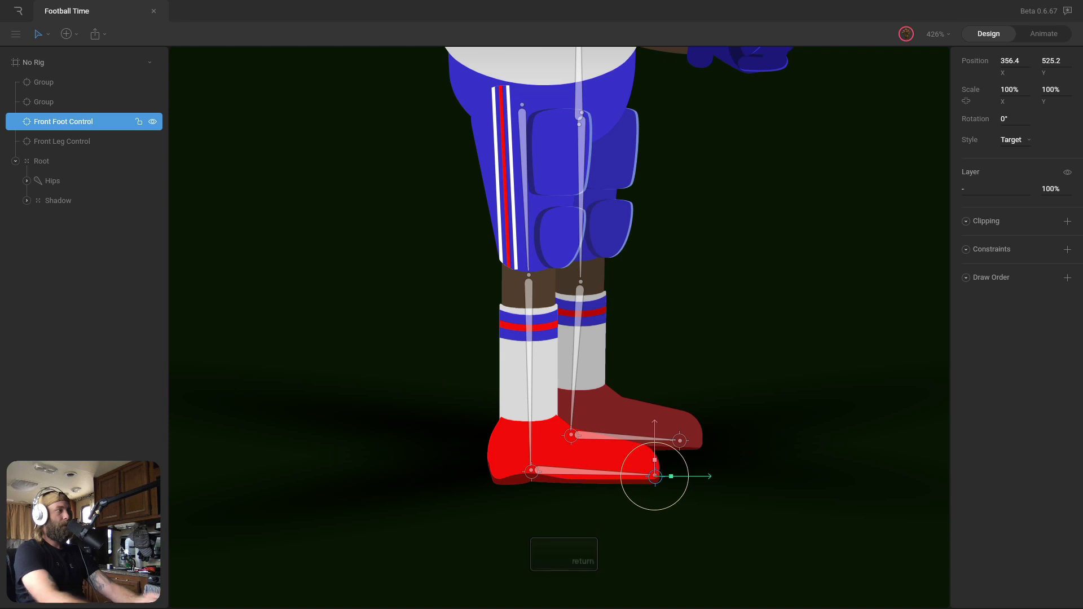
Rename the target at the back ankle as Back Leg Control
click(41, 102)
double_click(40, 103)
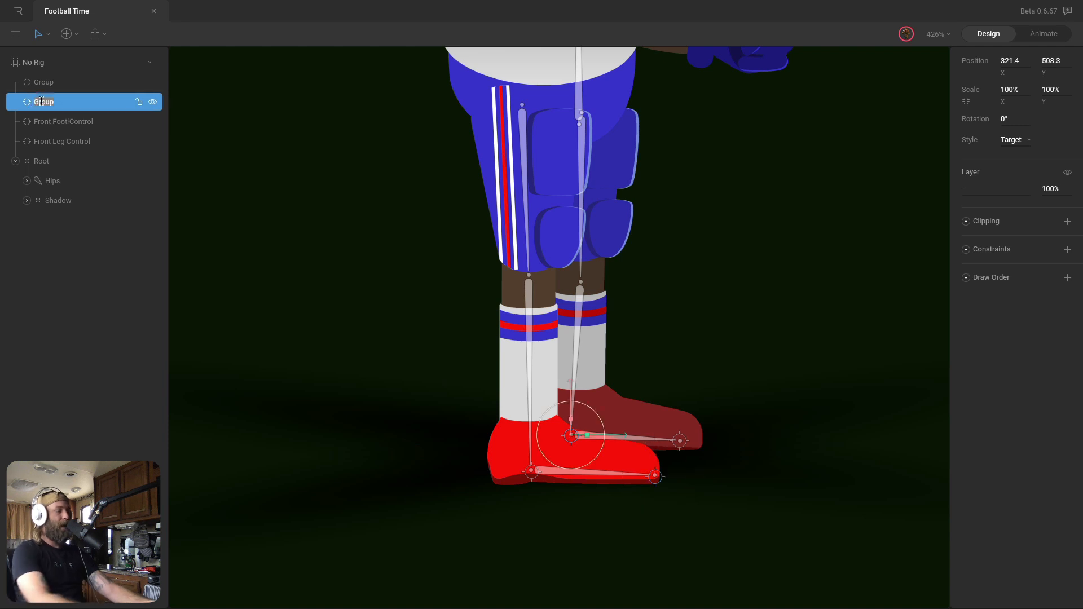
text(Back Leg Con)
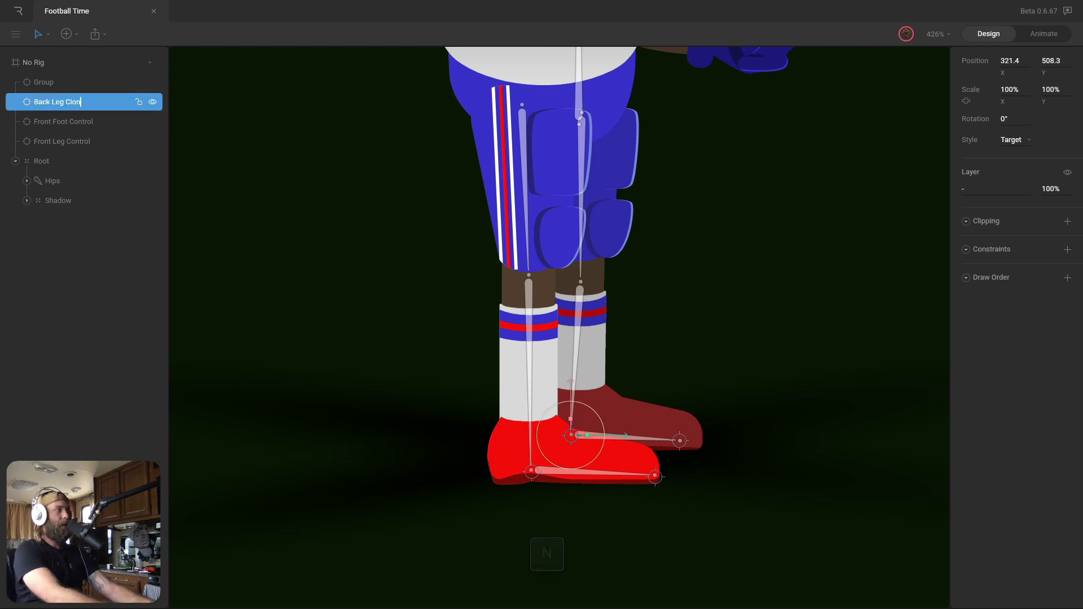
text(trol)
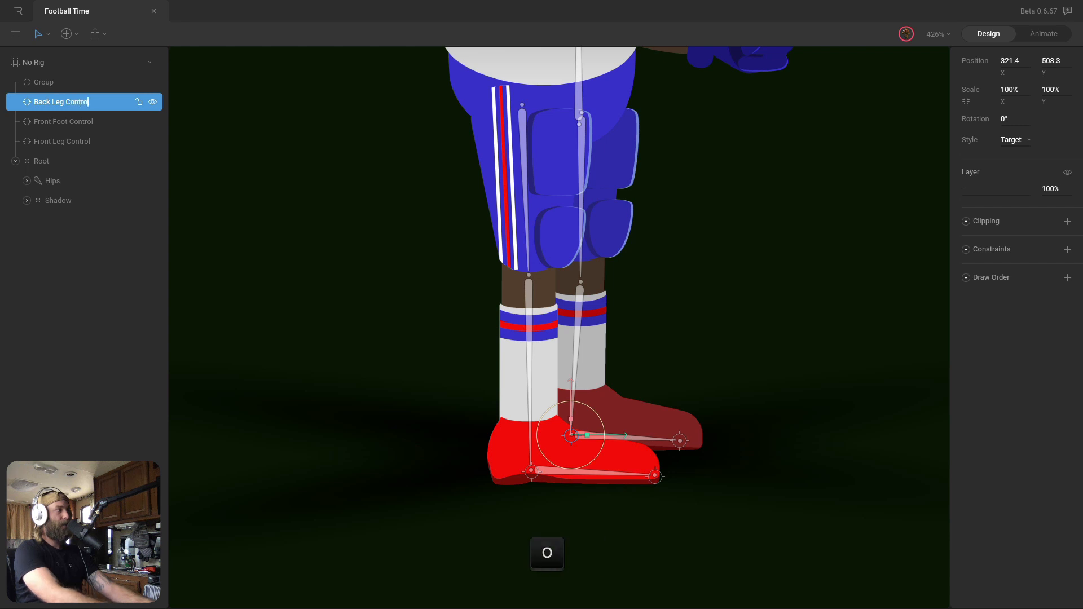
key(Return)
Rename the target at the back toe tip as Back Foot Control
click(41, 83)
double_click(40, 83)
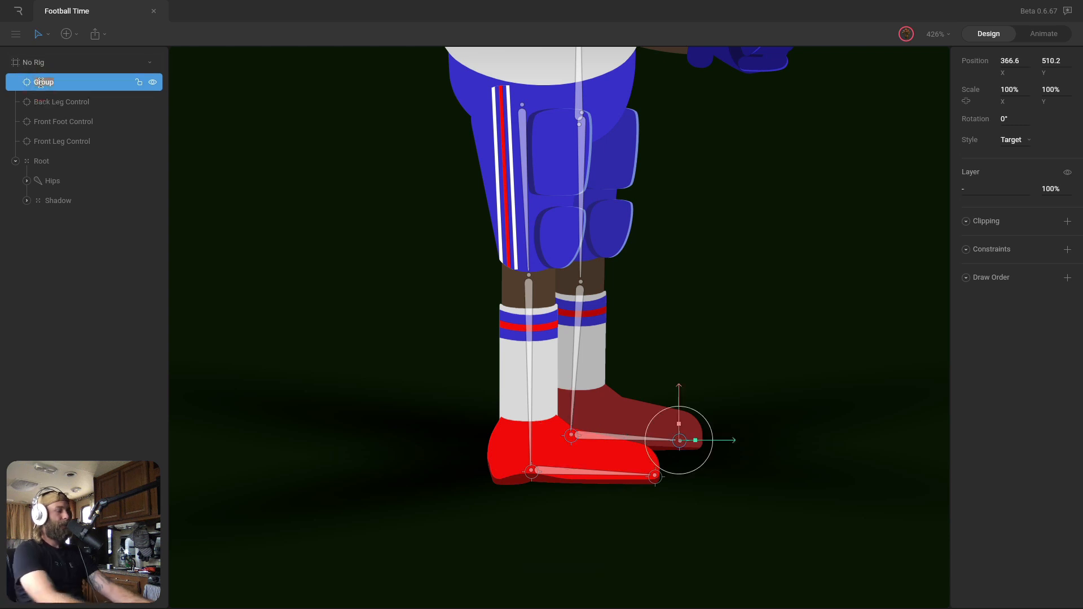
text(Back Foot Control)
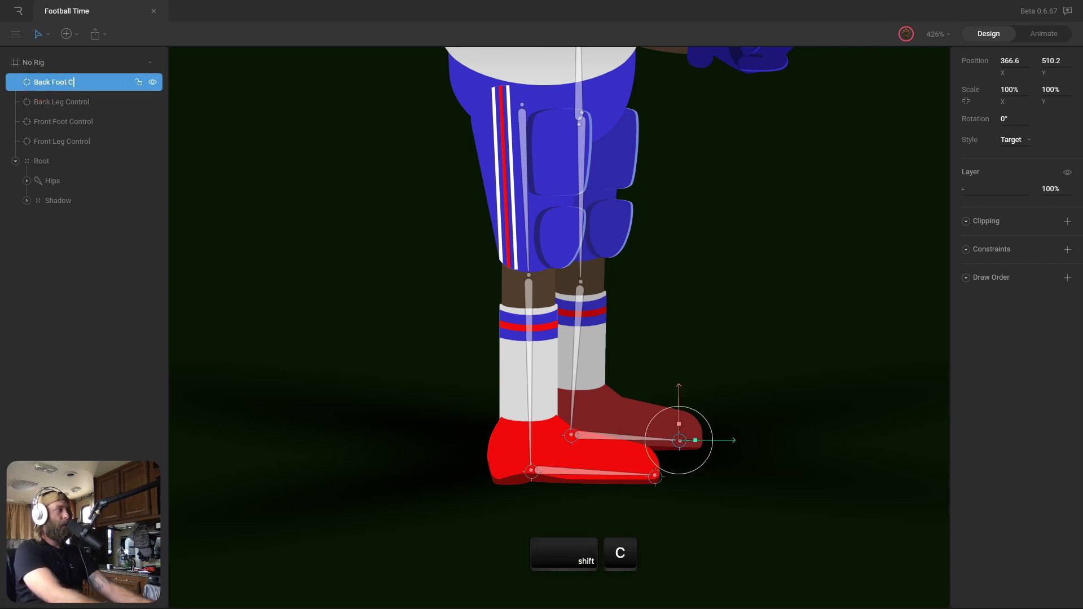
key(Return)
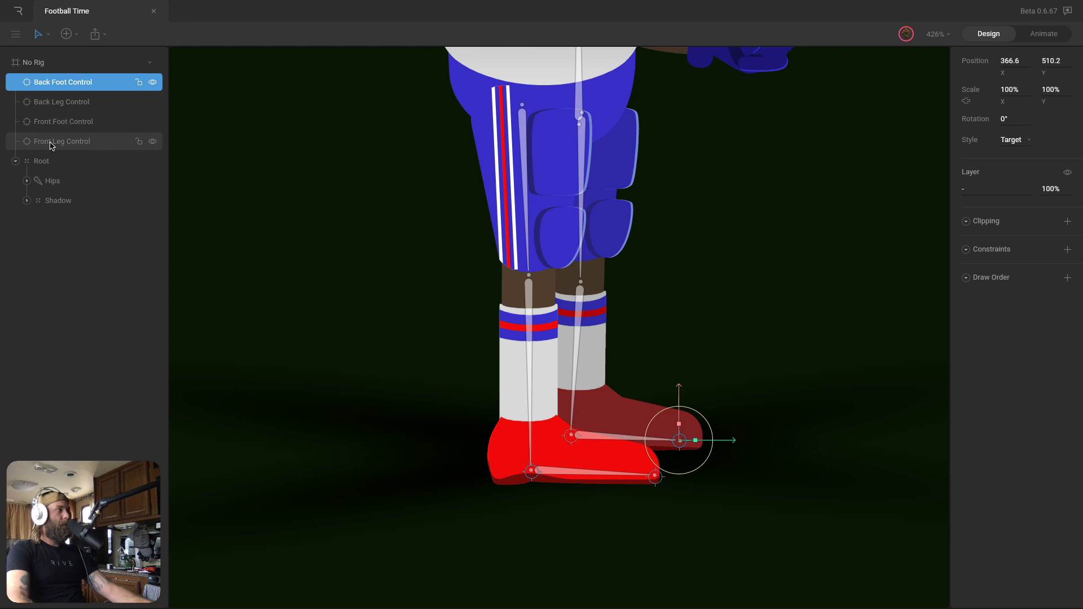
Nest each foot control under its matching leg control and place both leg controls inside the Root group
click(82, 125)
drag(69, 136, 80, 105)
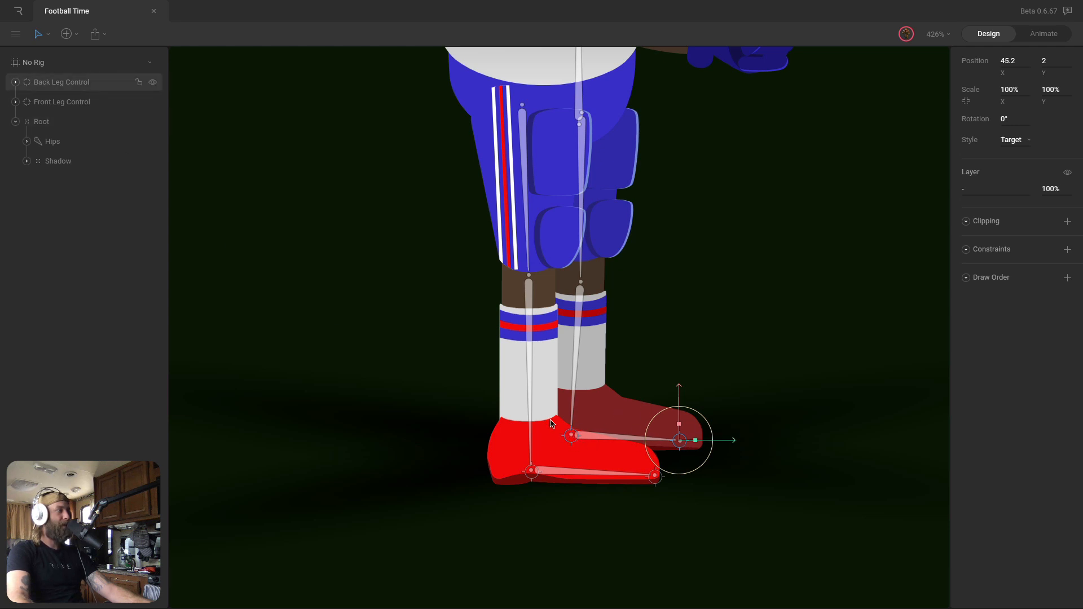
click(71, 83)
shift+click(76, 103)
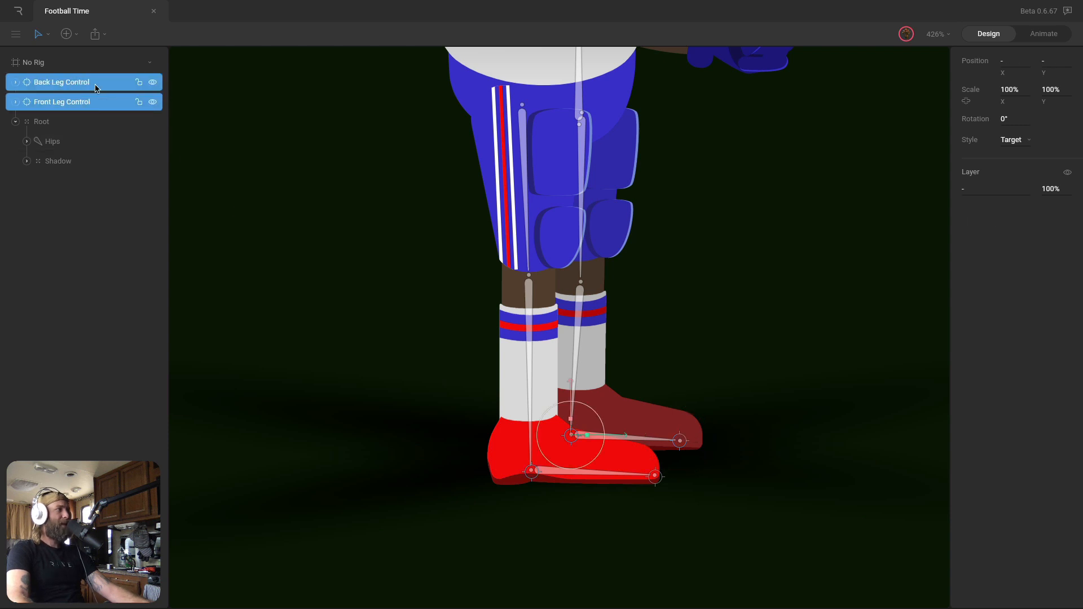
drag(90, 85, 50, 126)
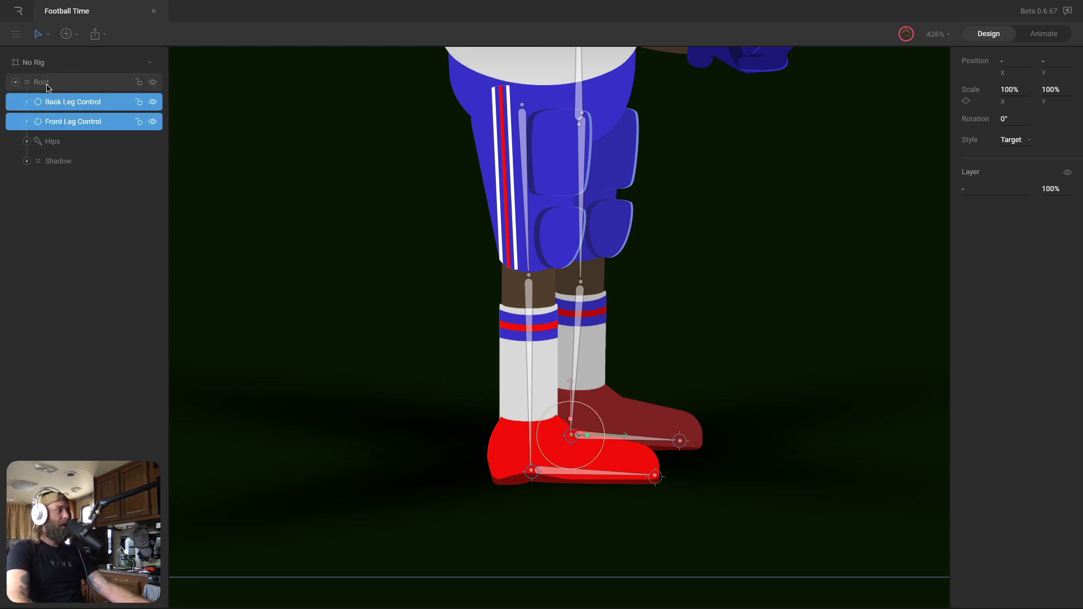
drag(338, 229, 310, 229)
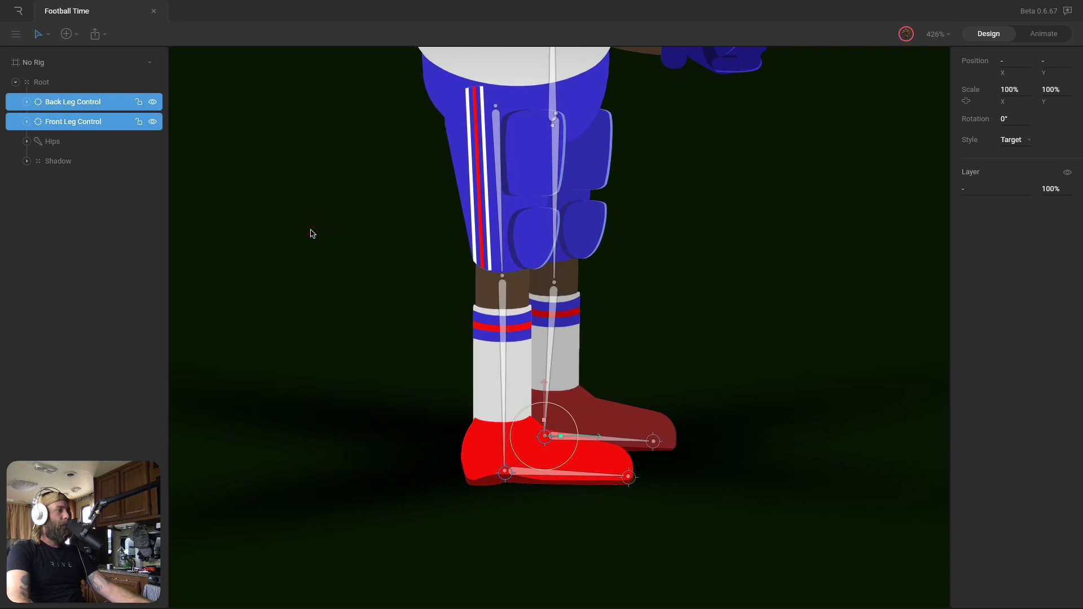
click(338, 323)
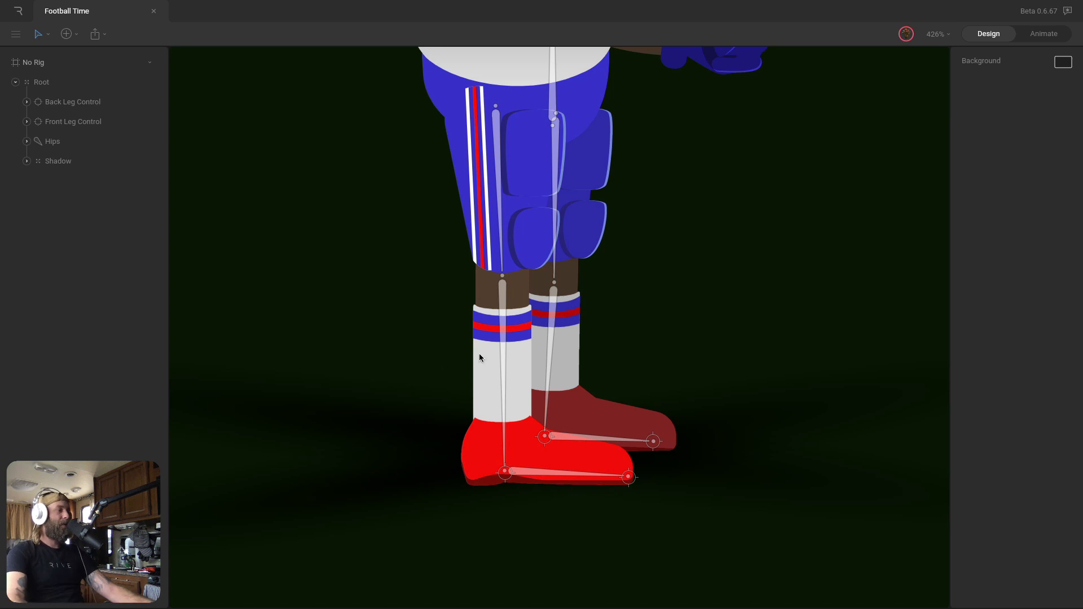
Add an IK constraint to the front lower leg bone and set its bone count to 2
click(502, 337)
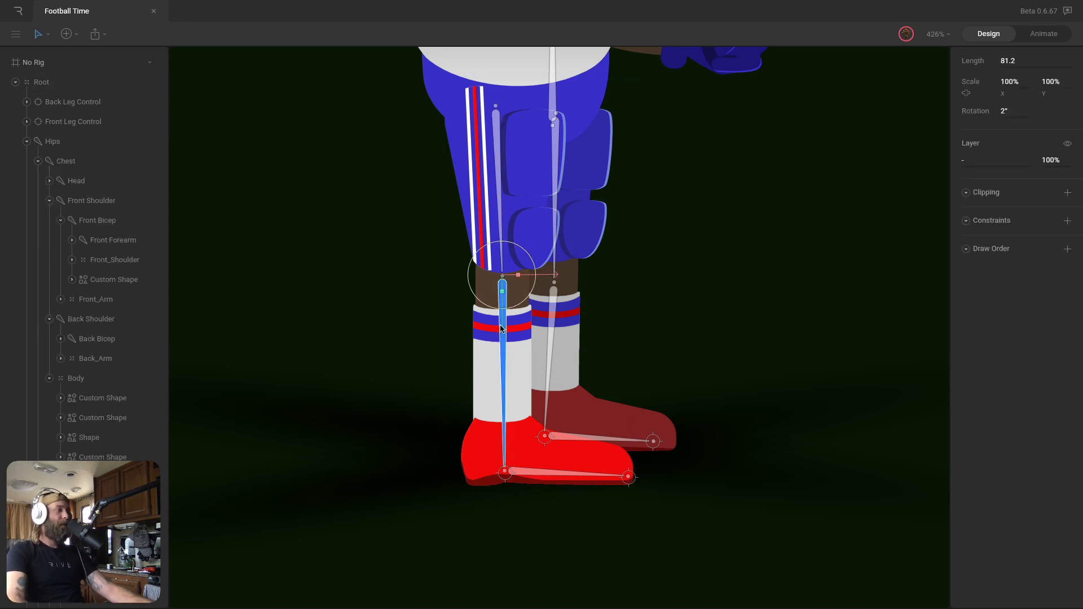
click(1067, 221)
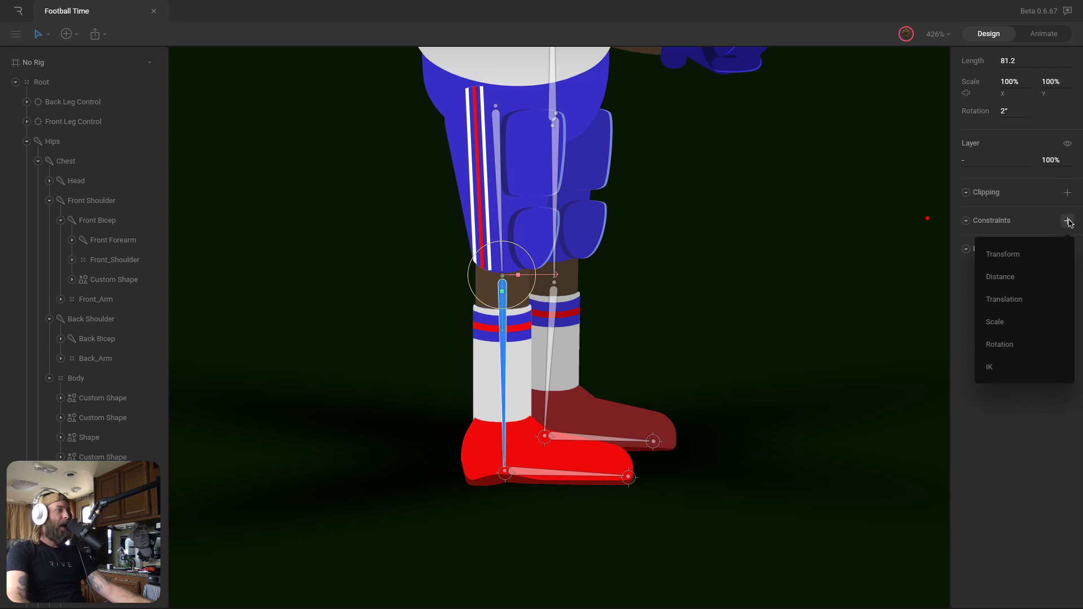
click(1019, 366)
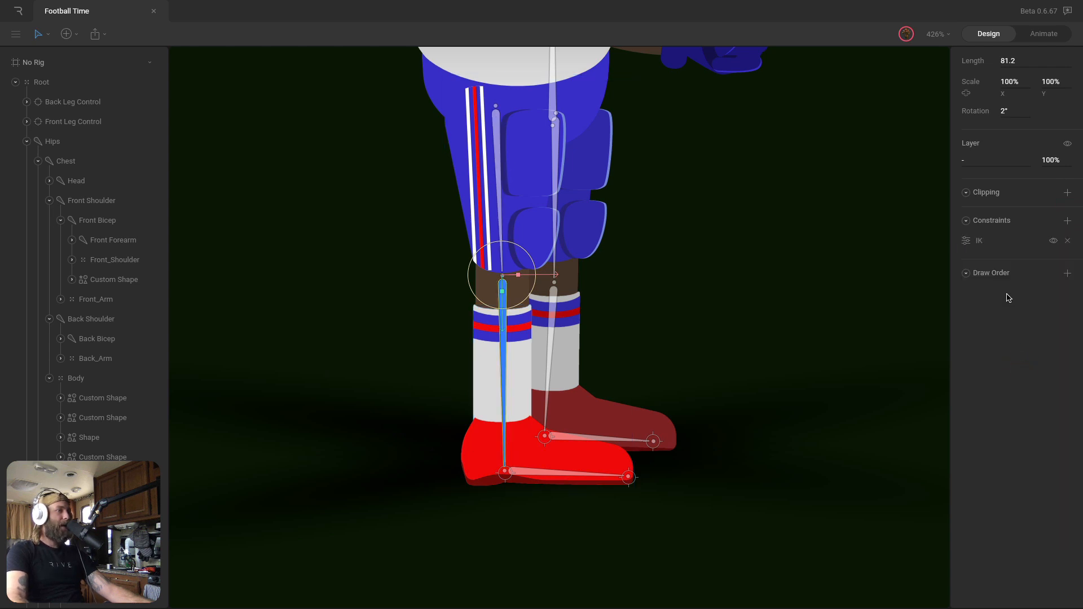
click(966, 241)
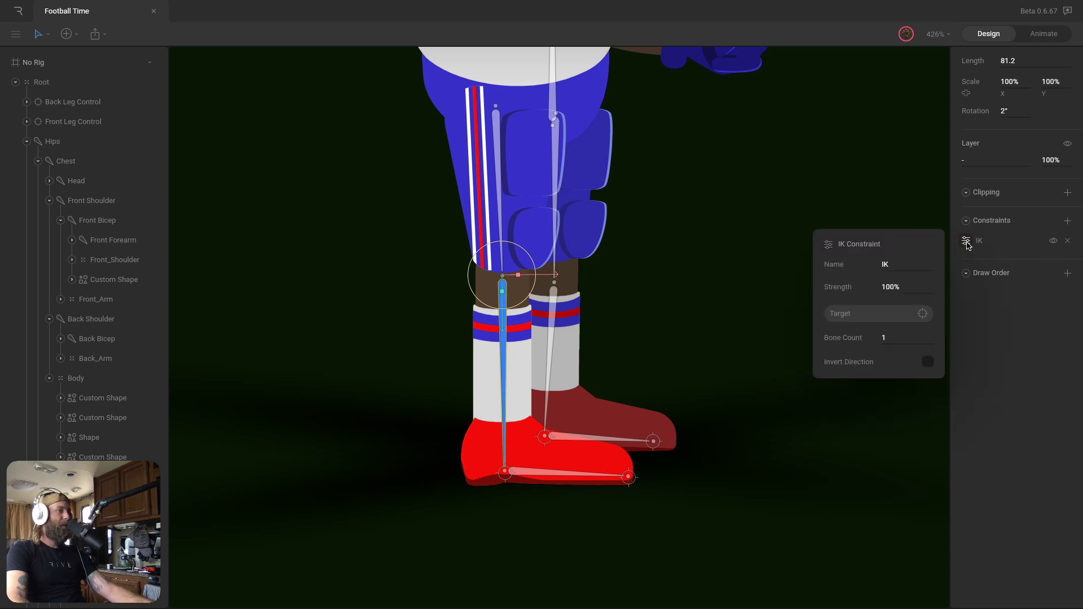
click(908, 341)
text(2)
key(Return)
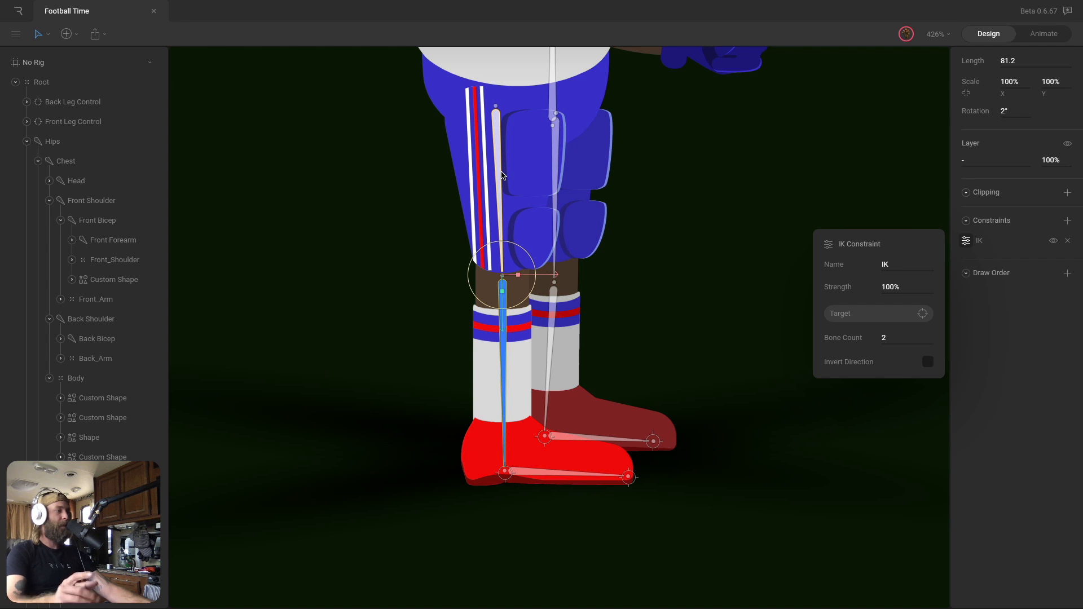
Set Front Leg Control as the IK constraint's target, test it by raising the control, and undo the move
click(845, 314)
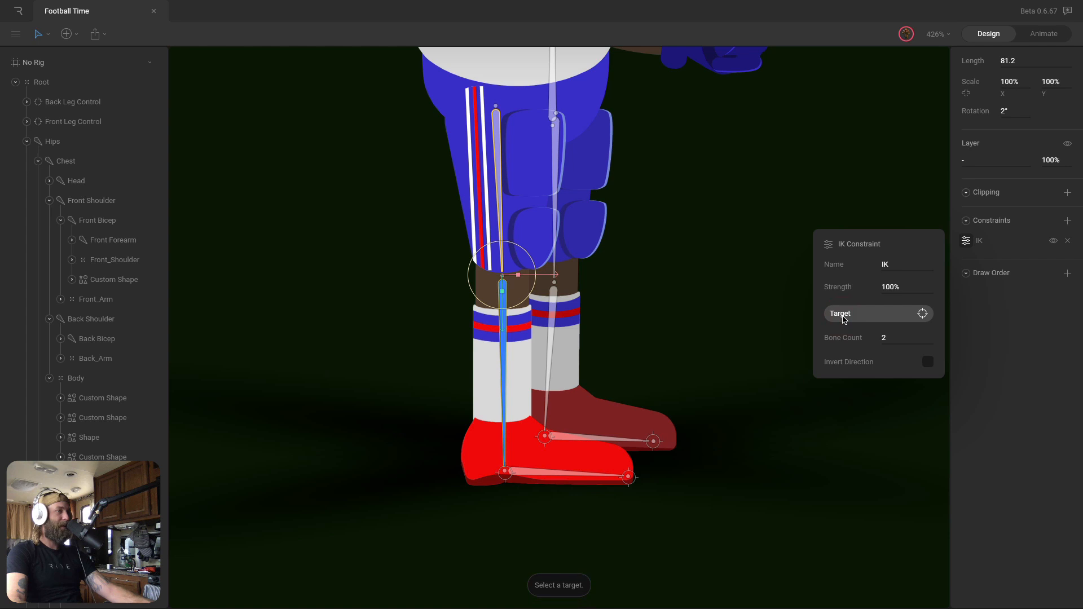
click(512, 480)
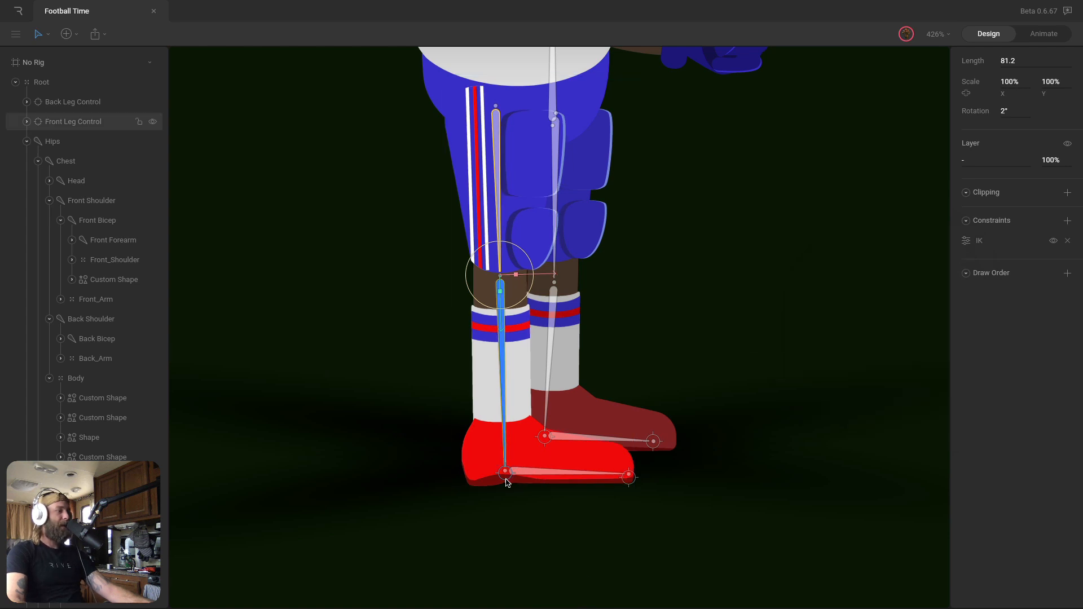
drag(504, 480, 531, 391)
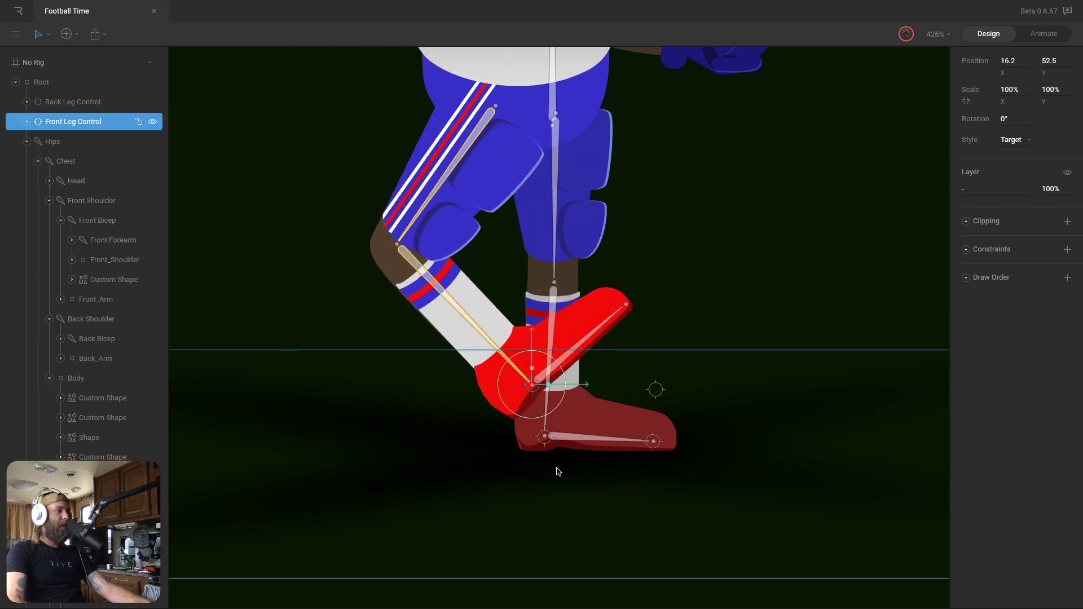
key(ctrl+z)
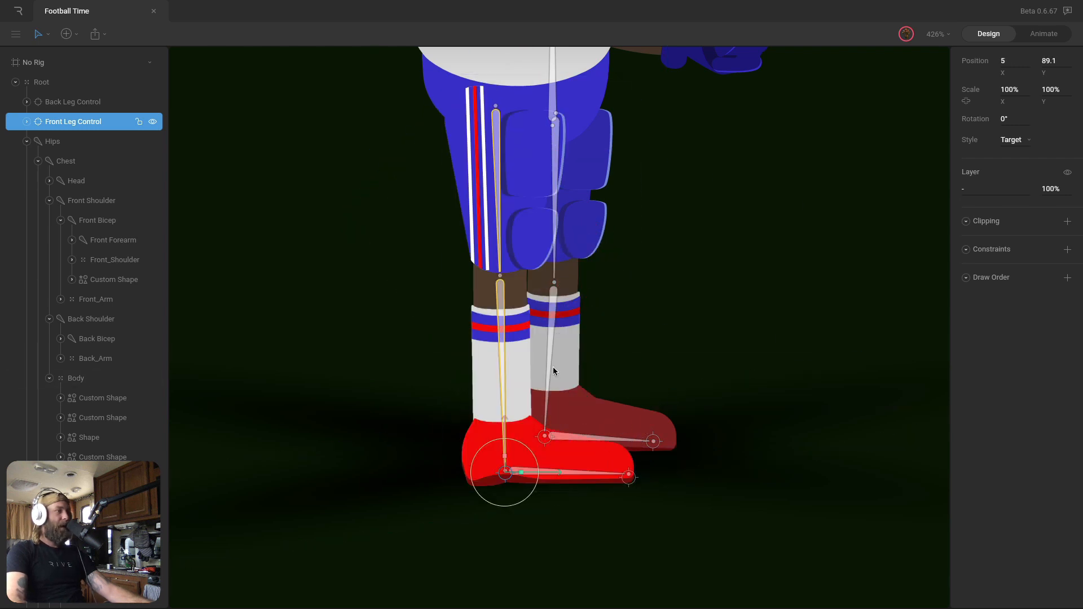
Invert the direction of the front leg's IK constraint, test the knee bend by raising Front Leg Control, and undo the move
click(502, 367)
click(966, 241)
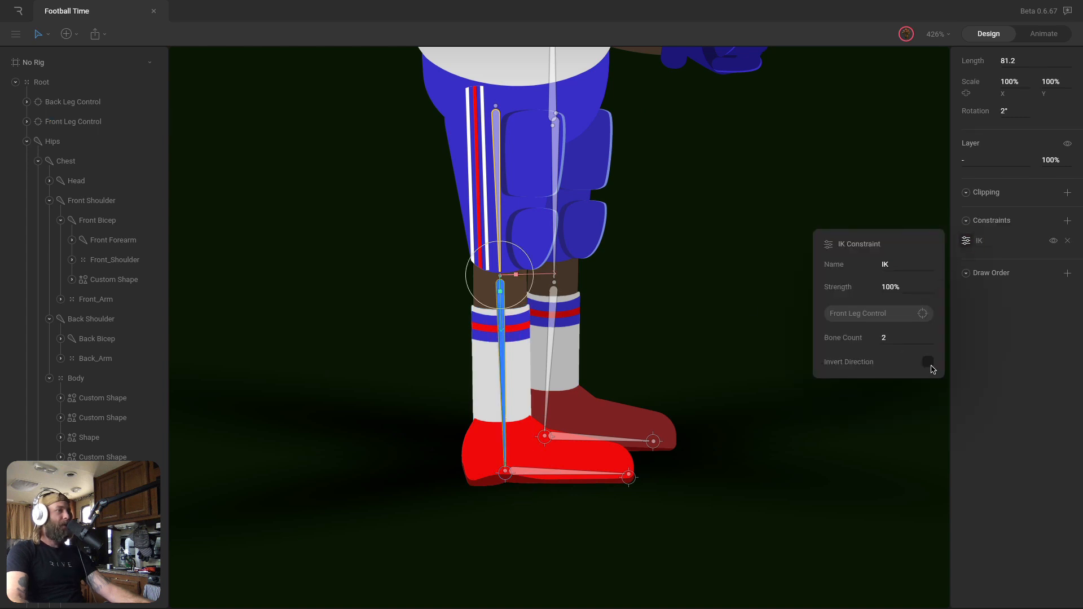
click(505, 471)
drag(505, 472, 508, 379)
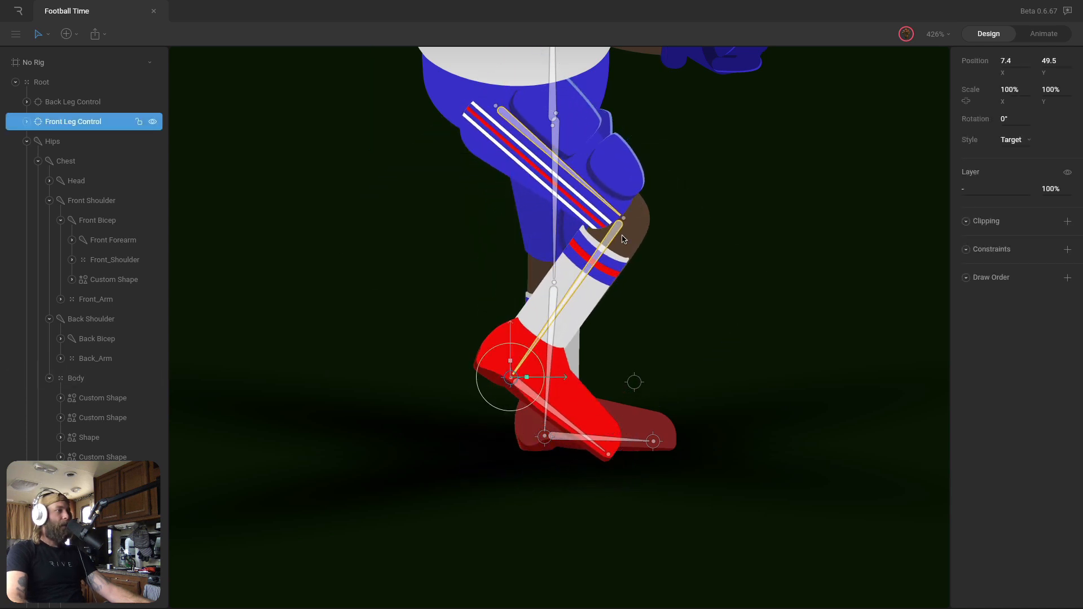
key(super+z)
key(super+z)
key(super+z)
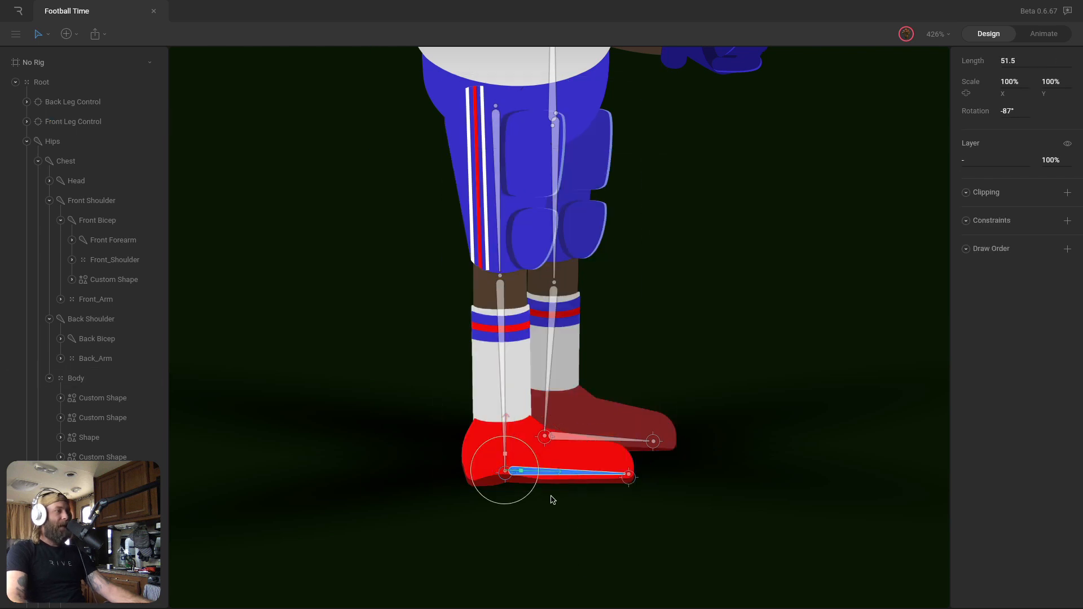
Add an IK constraint to the front foot bone with Front Foot Control as its target
click(1067, 224)
click(991, 368)
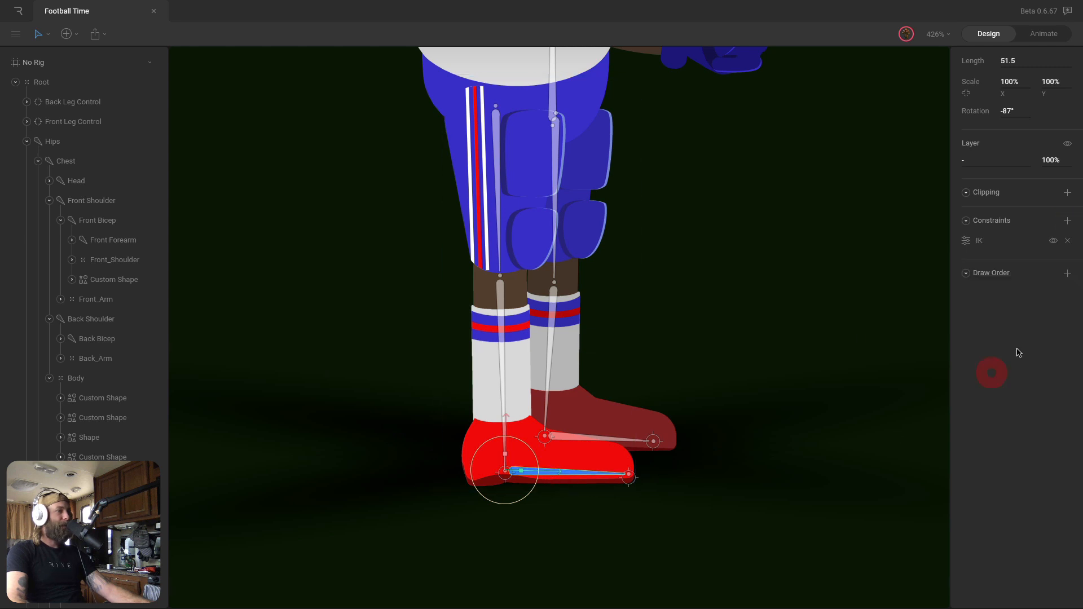
click(964, 241)
click(880, 314)
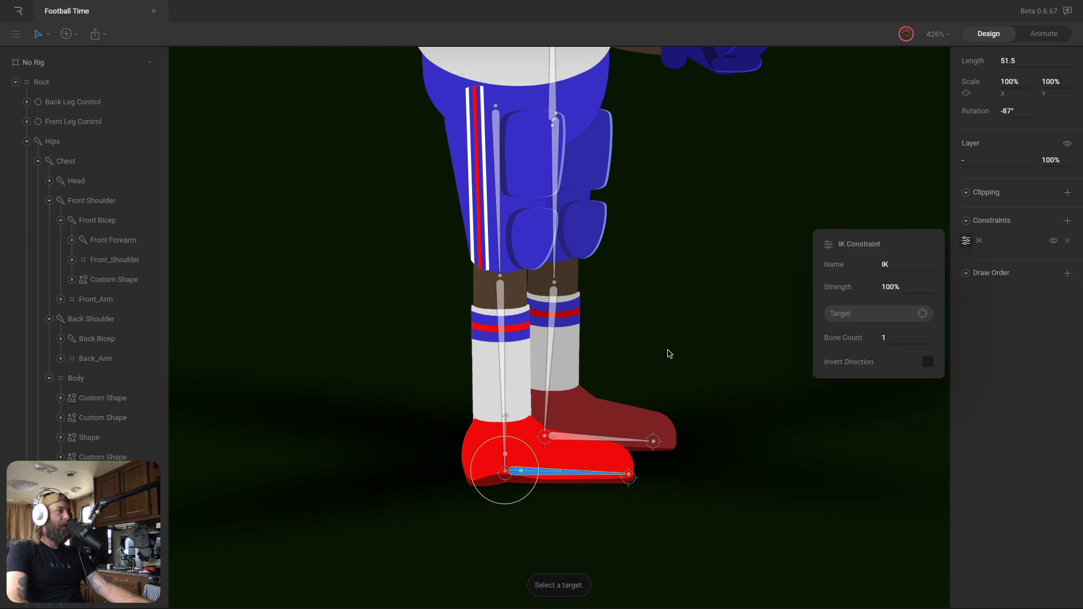
click(631, 479)
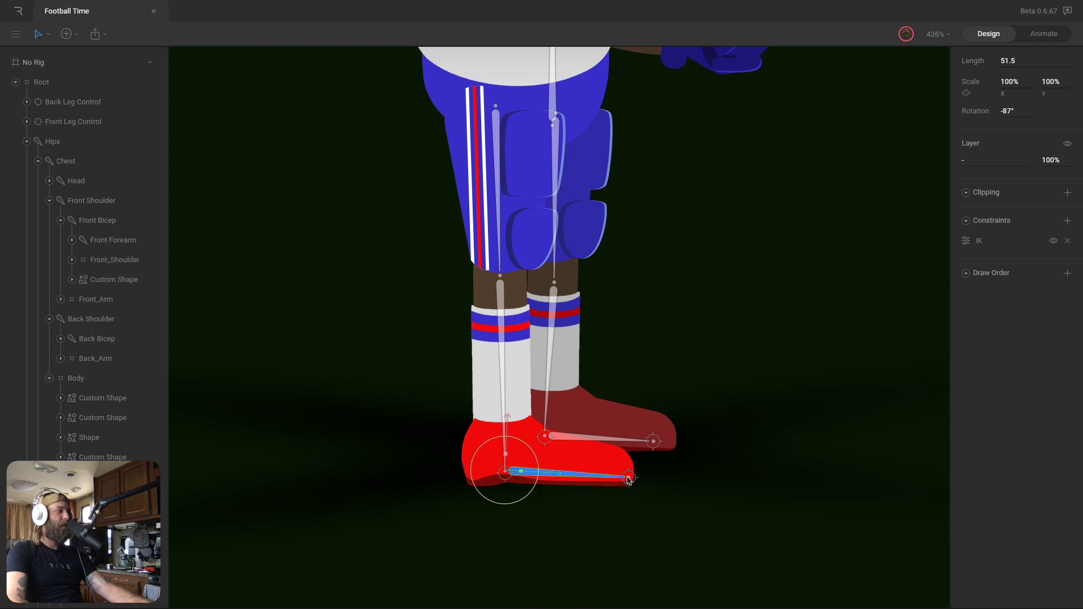
mouse_move(630, 479)
mouse_down()
mouse_move(623, 407)
mouse_move(634, 516)
mouse_move(615, 396)
mouse_move(617, 516)
mouse_move(616, 415)
mouse_move(623, 477)
mouse_up()
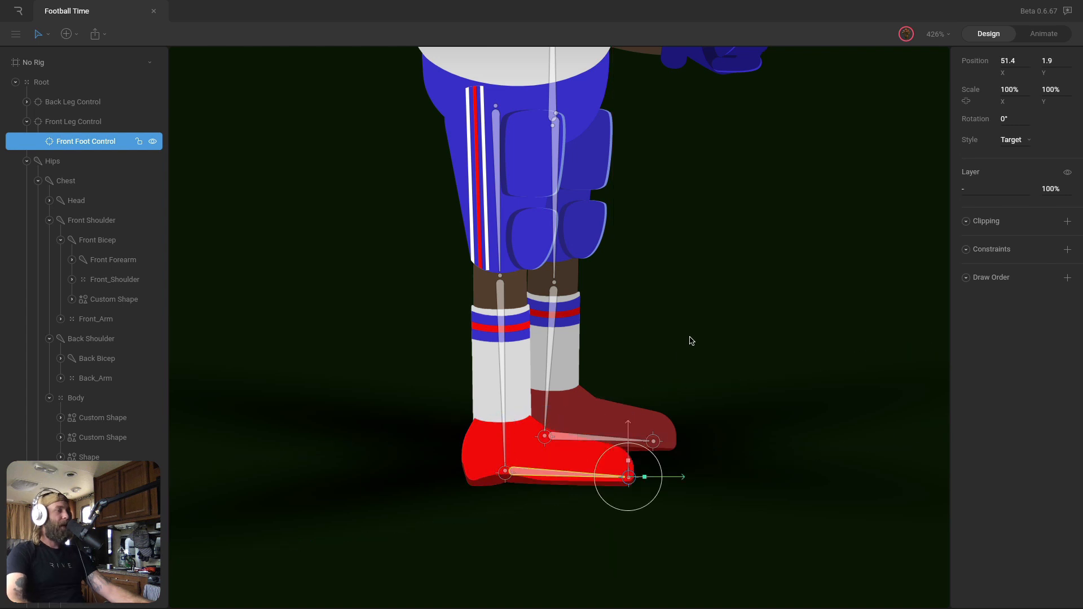
click(689, 334)
Add an IK constraint to the back lower leg bone and set its bone count to 2
super+click(545, 390)
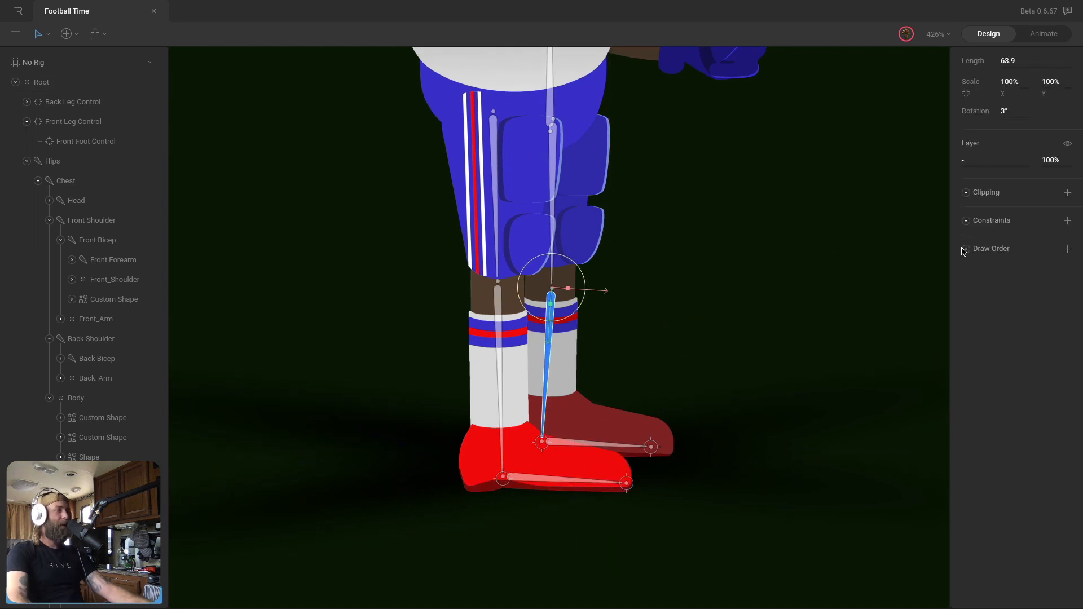
click(1060, 223)
click(1015, 366)
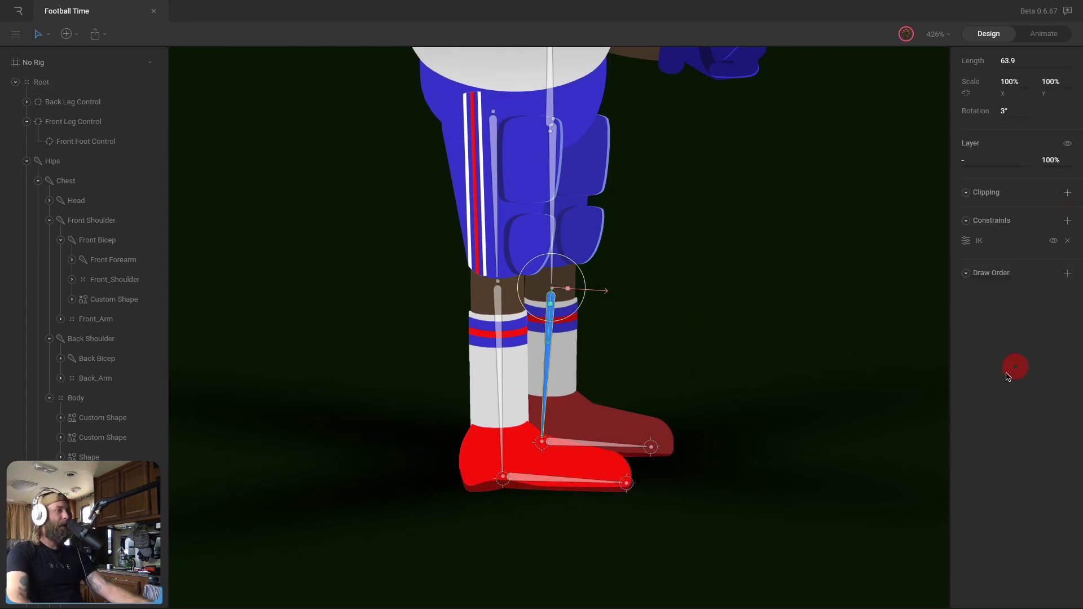
click(966, 241)
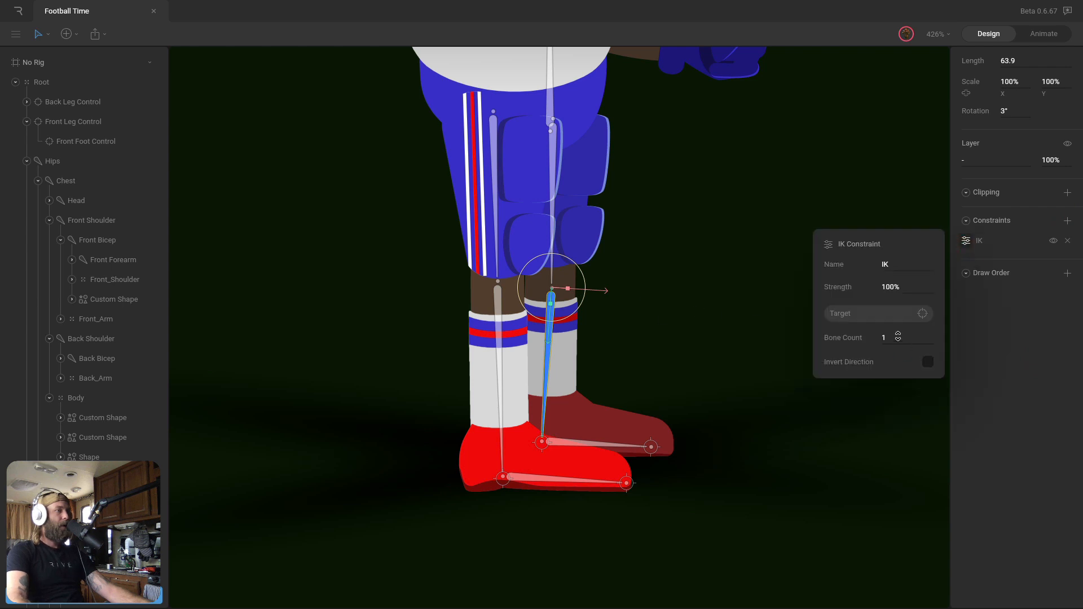
click(898, 337)
text(2)
key(Return)
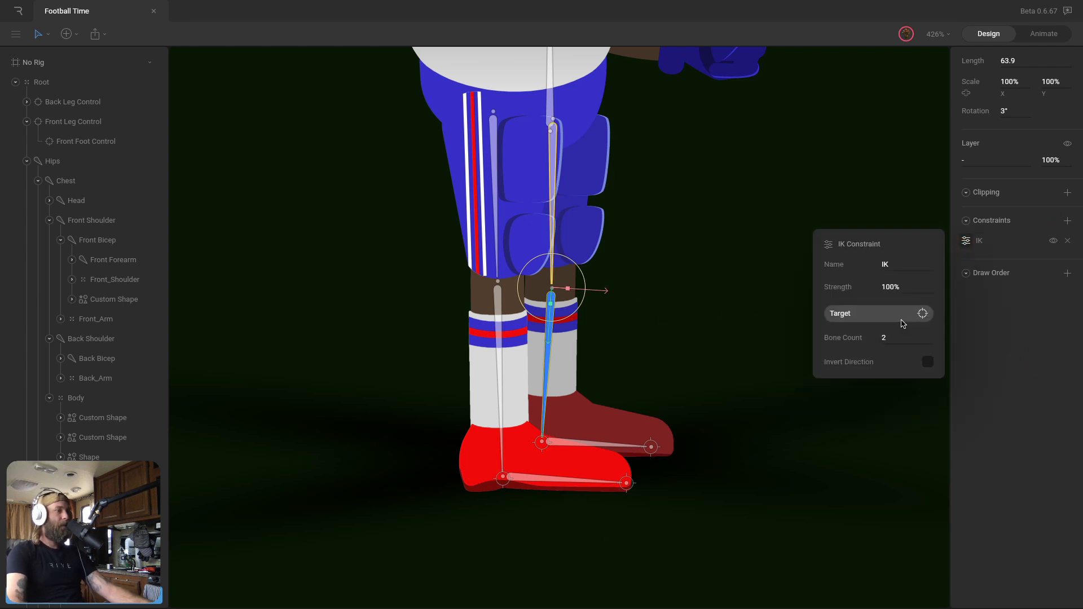
Set Back Leg Control as the target of the back leg's IK constraint and test the control
click(903, 319)
click(73, 101)
click(968, 242)
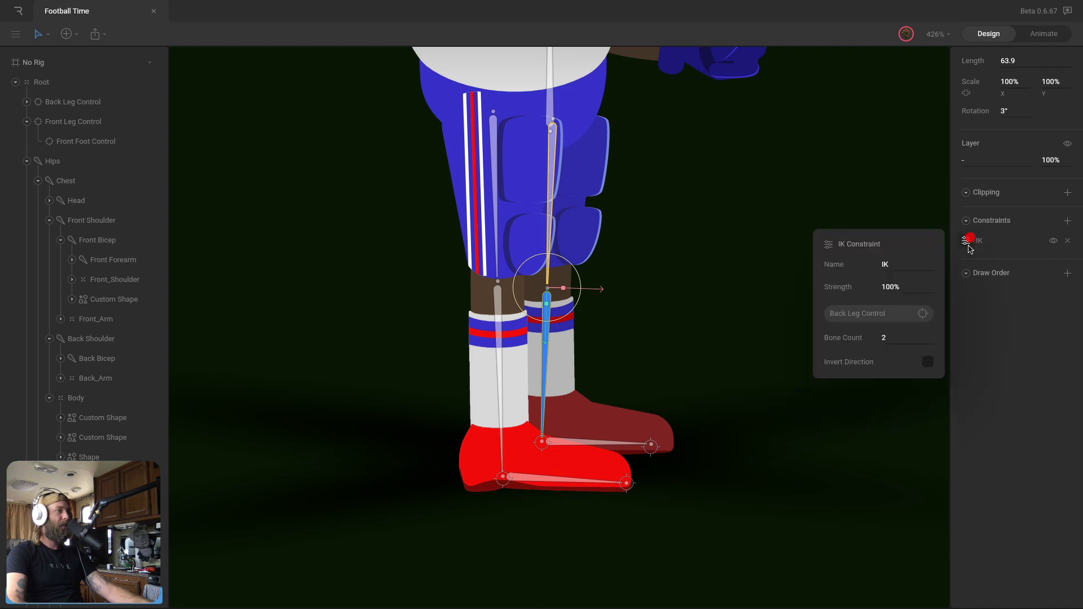
click(682, 288)
mouse_move(537, 444)
mouse_down()
mouse_move(545, 323)
mouse_move(542, 442)
mouse_up()
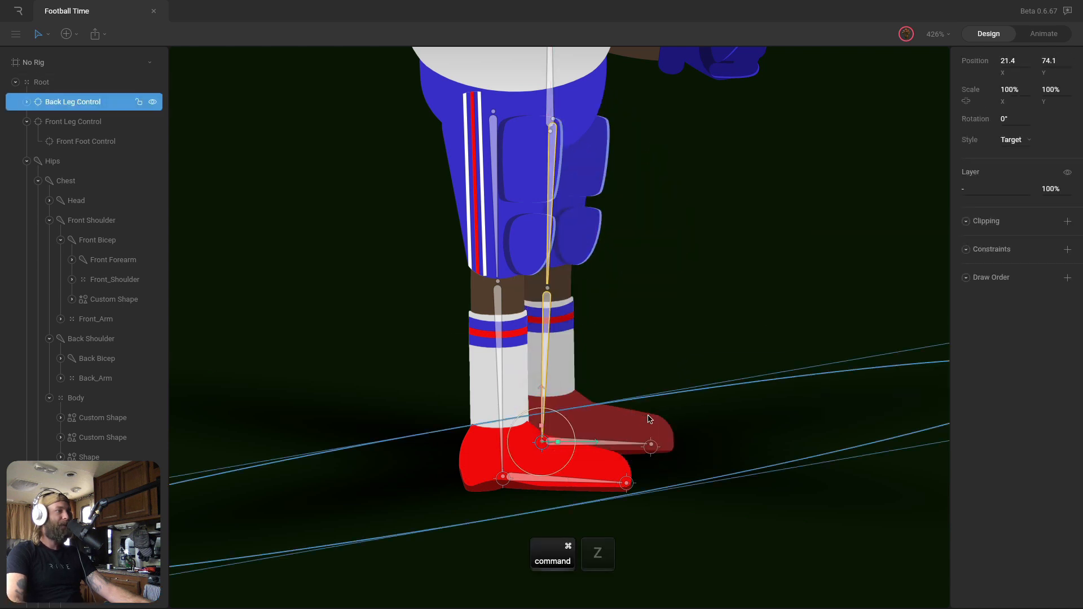
Add an IK constraint to the back foot bone targeting Back Foot Control, test the control, and undo the test move
super+click(610, 447)
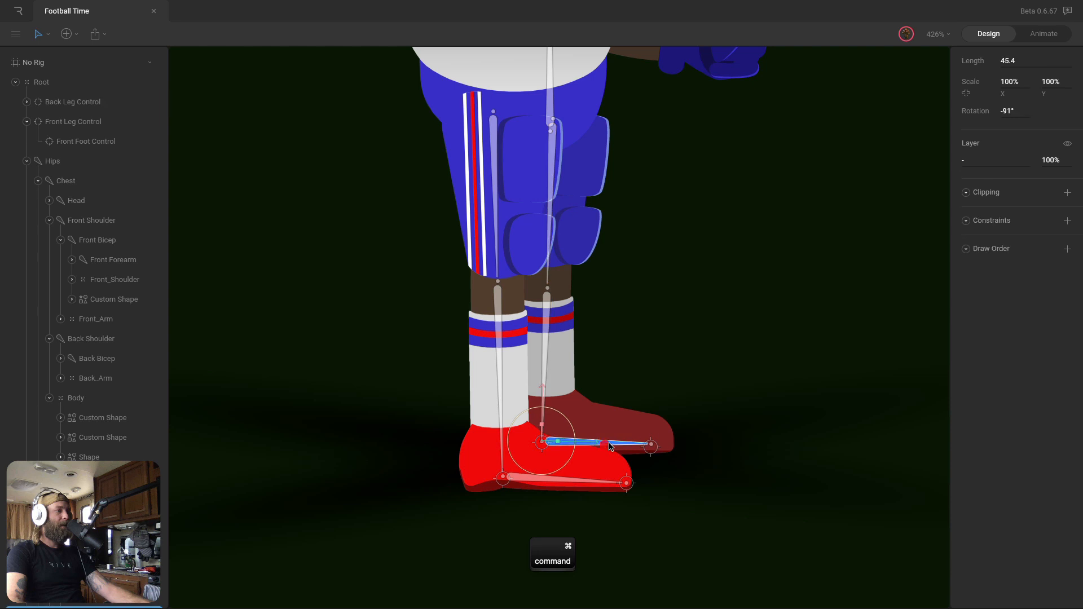
click(1066, 221)
click(1016, 372)
click(966, 240)
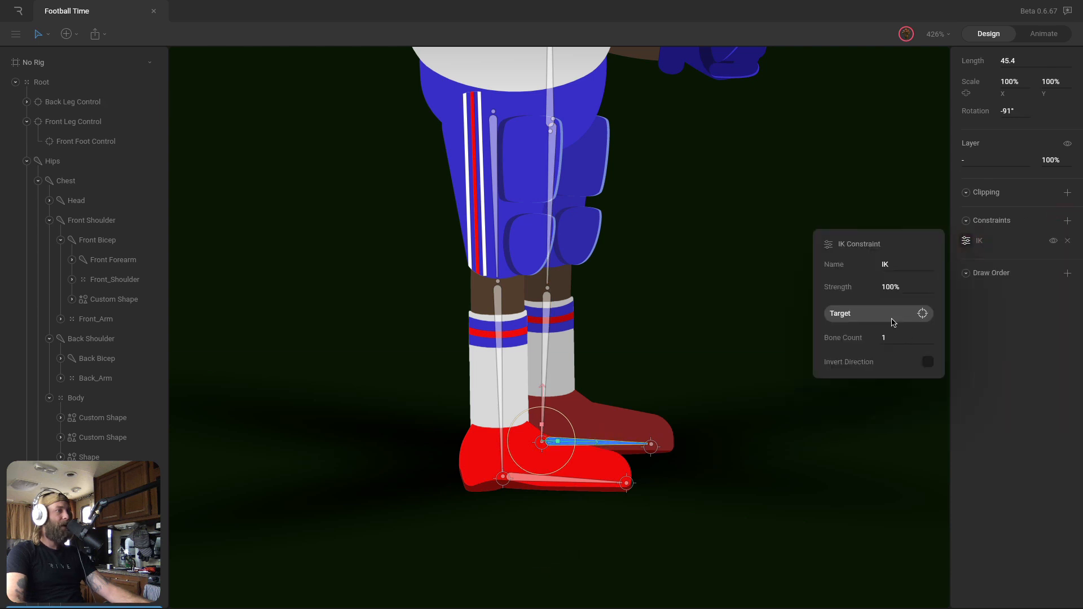
click(893, 314)
click(652, 446)
click(656, 444)
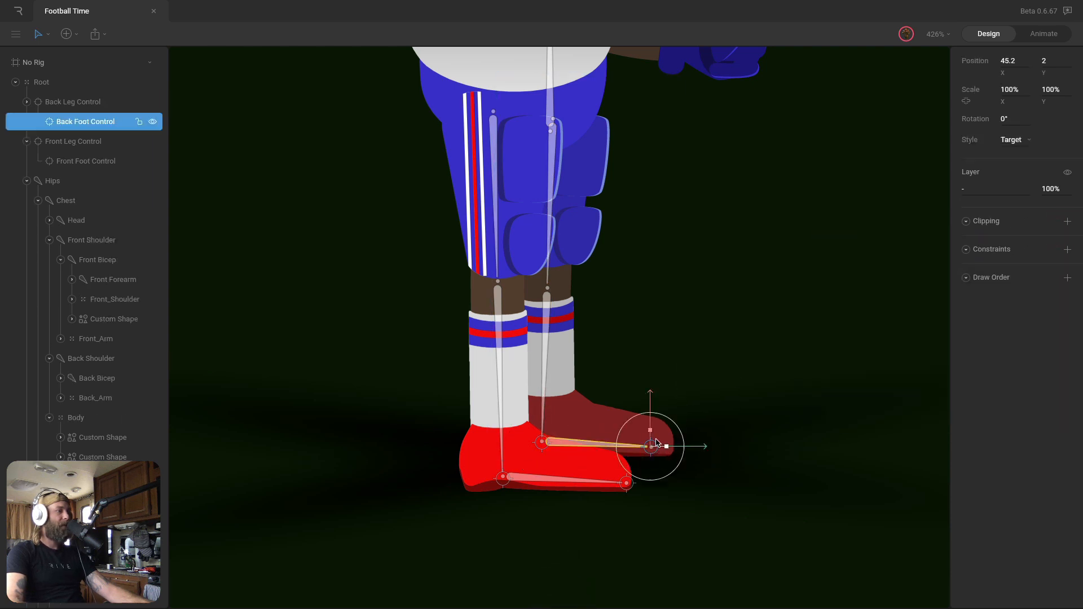
drag(656, 444, 650, 412)
key(super+z)
Switch to animation mode and set the timeline playback to Loop
drag(713, 273, 709, 273)
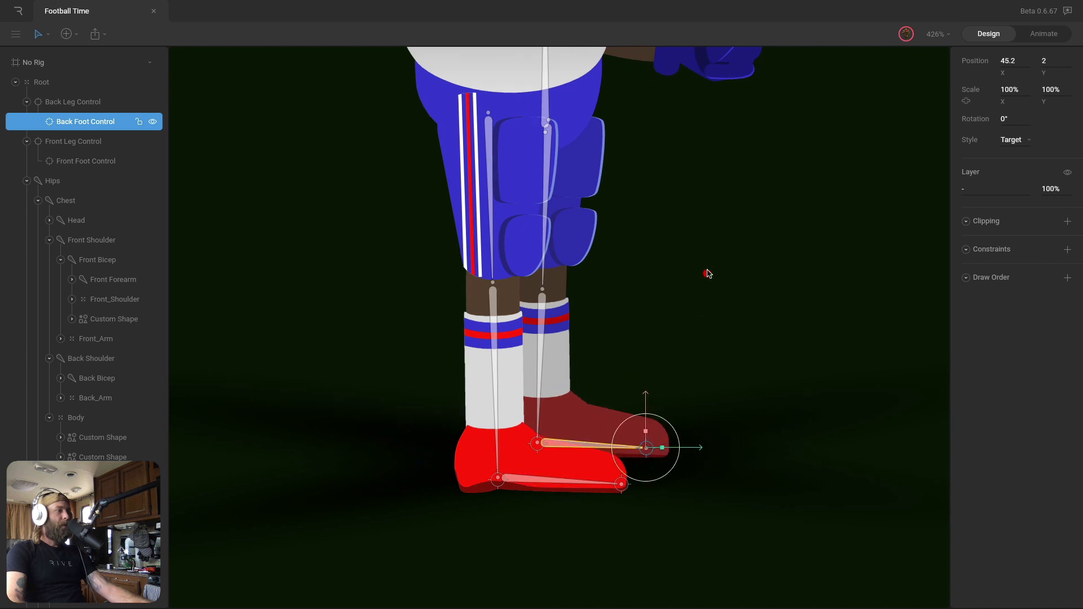
scroll(709, 273, down, 10)
scroll(711, 282, up, 6)
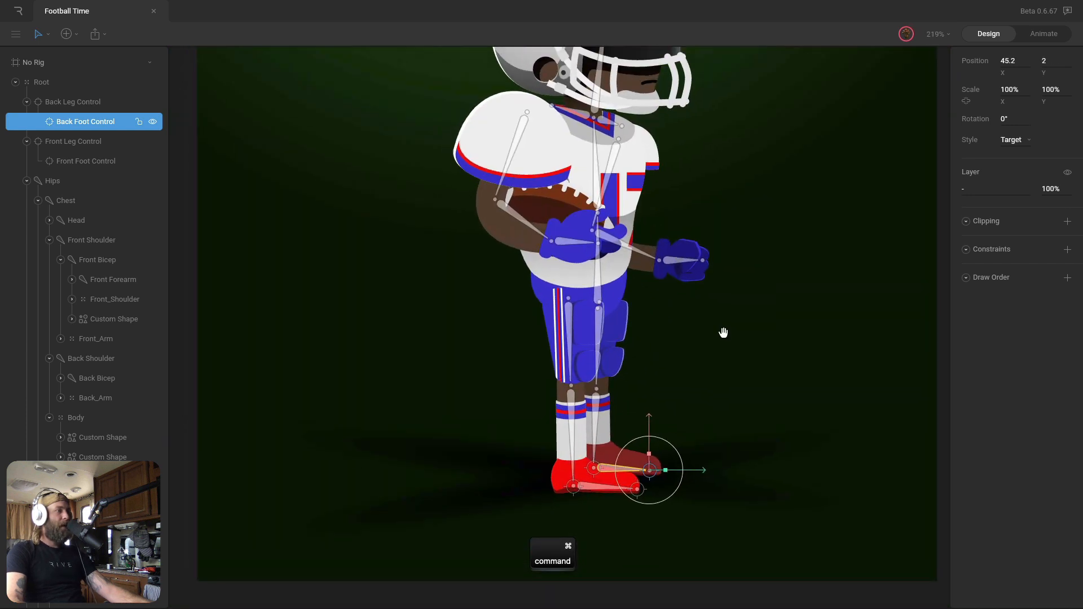
scroll(723, 333, down, 3)
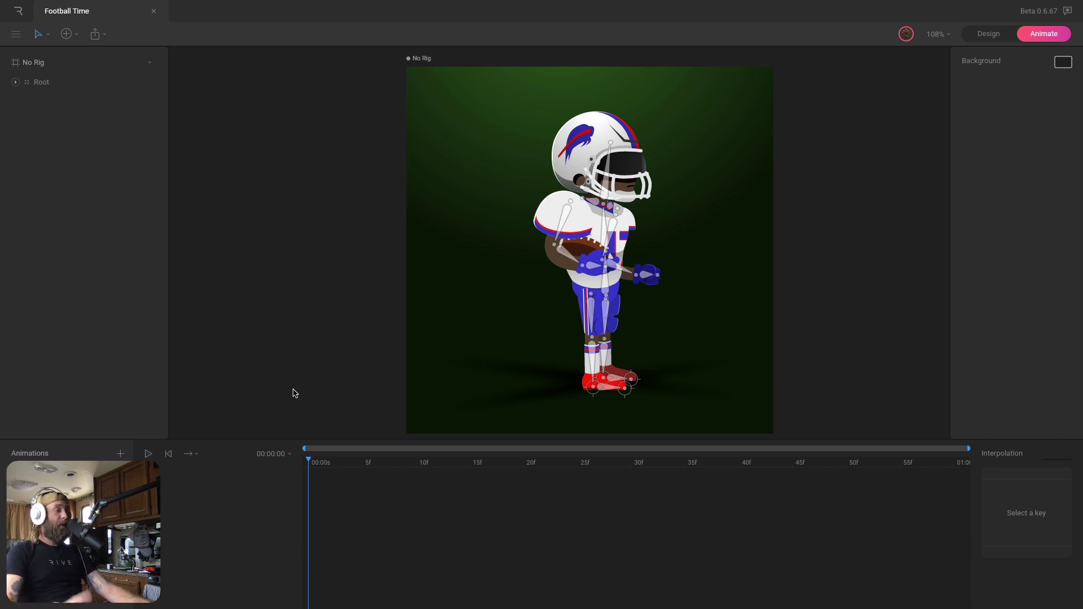
click(194, 459)
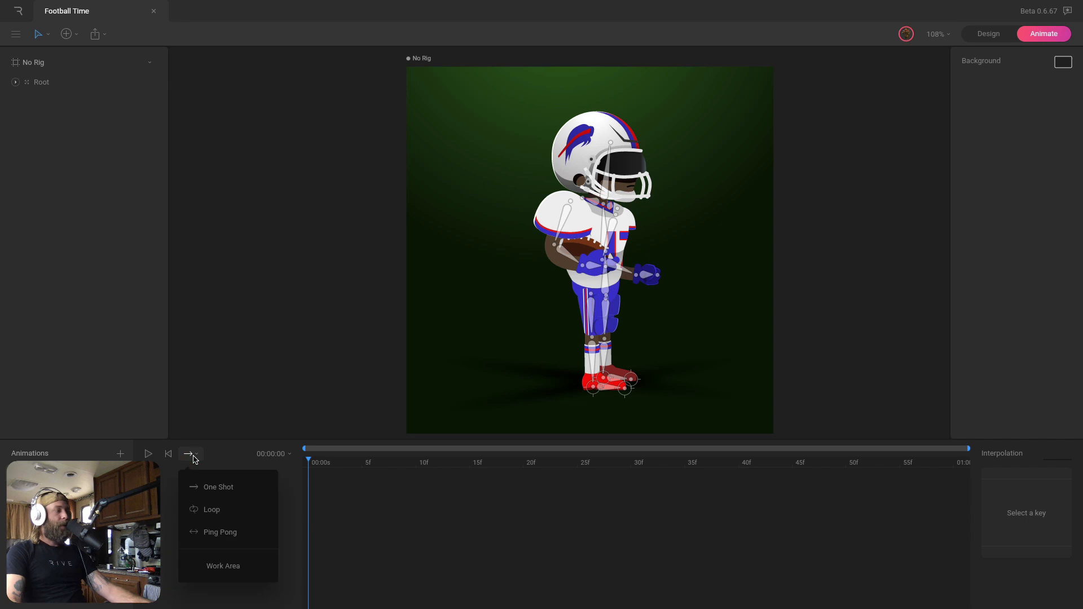
click(210, 510)
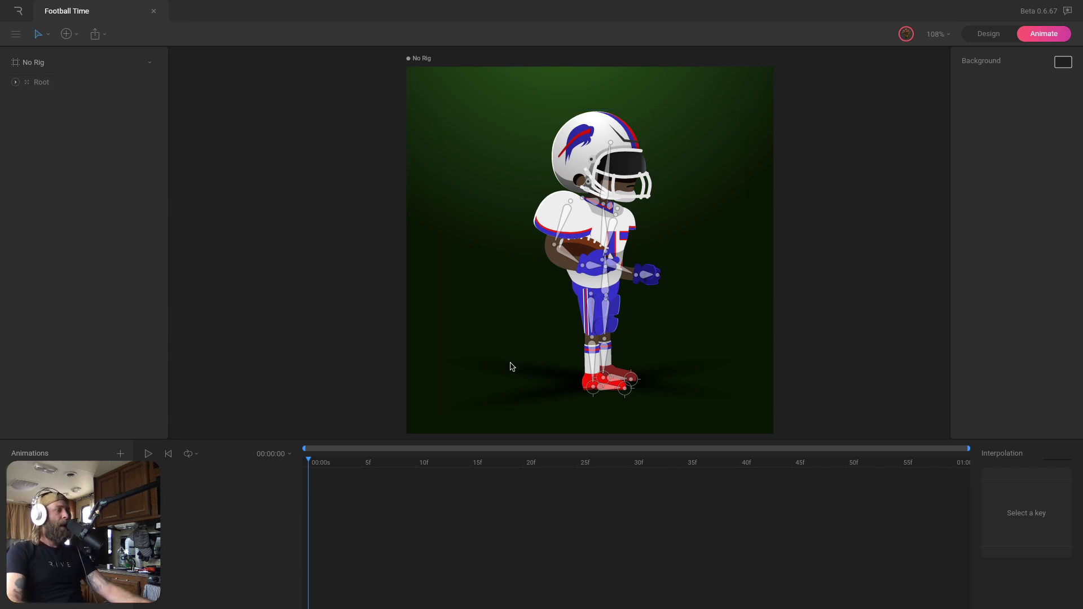
Keyframe the Hips bone raised to about Y -86.3 at frame 0 and lowered to about Y -28.7 at frame 15
super+click(605, 286)
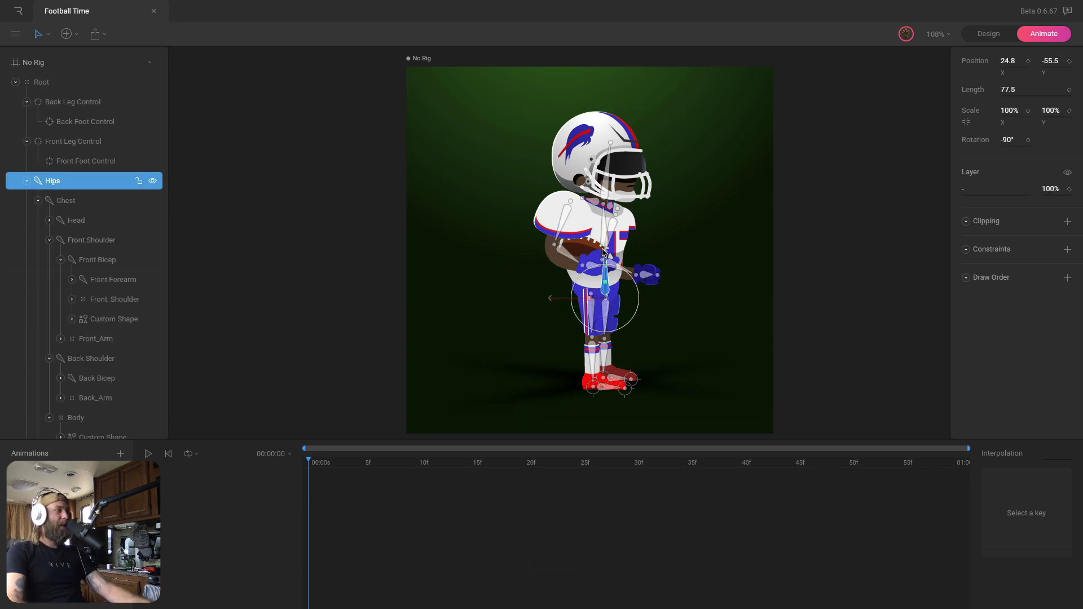
drag(608, 246, 614, 273)
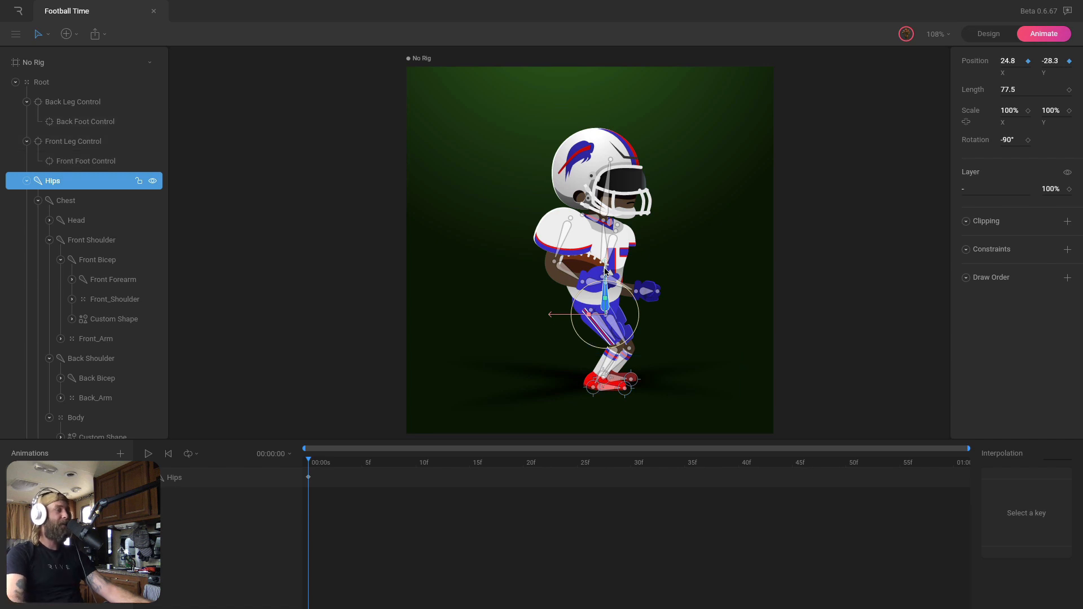
drag(605, 271, 605, 231)
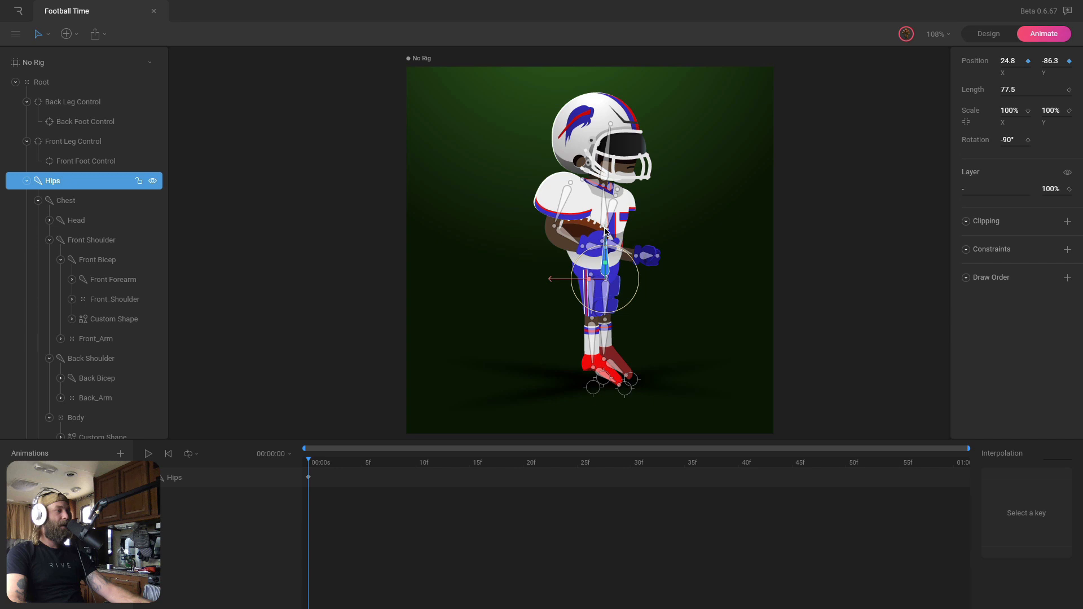
click(467, 465)
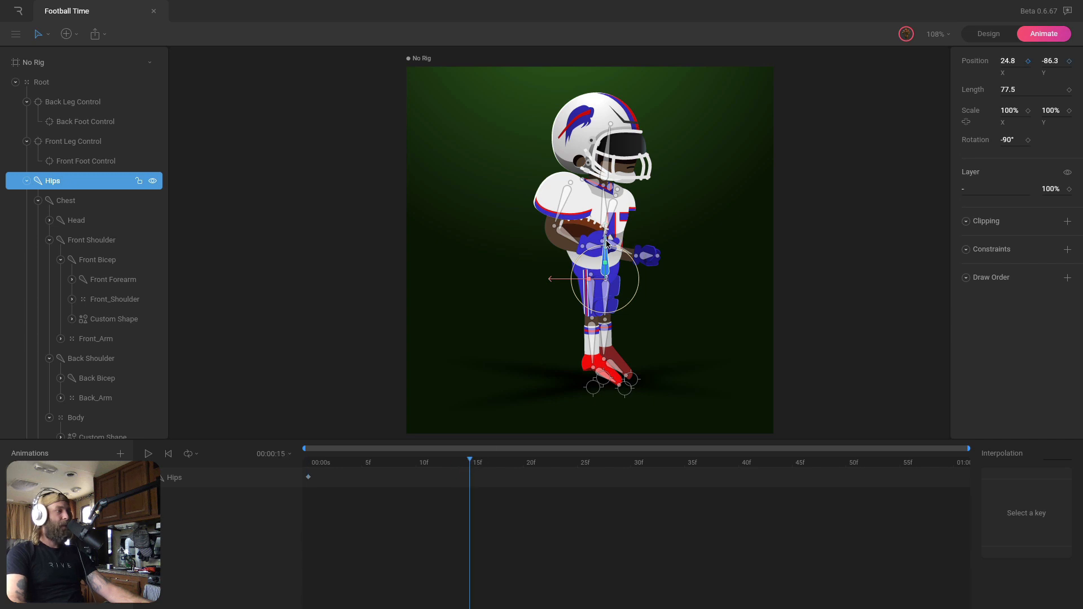
drag(606, 242, 609, 269)
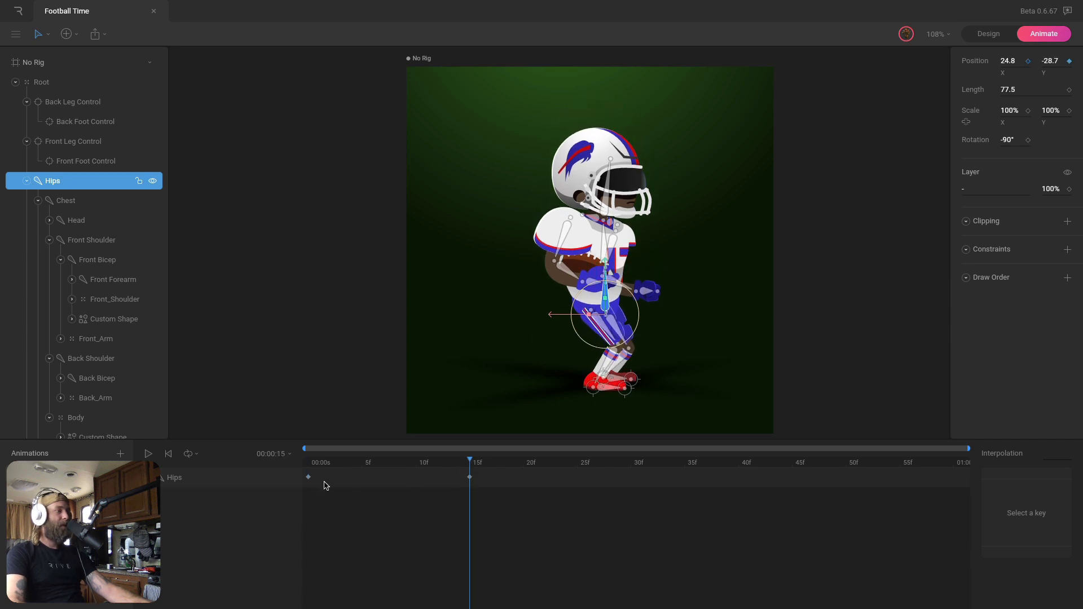
Copy the Hips key at frame 0 to frame 30 and preview the motion
drag(317, 465, 306, 492)
key(super+c)
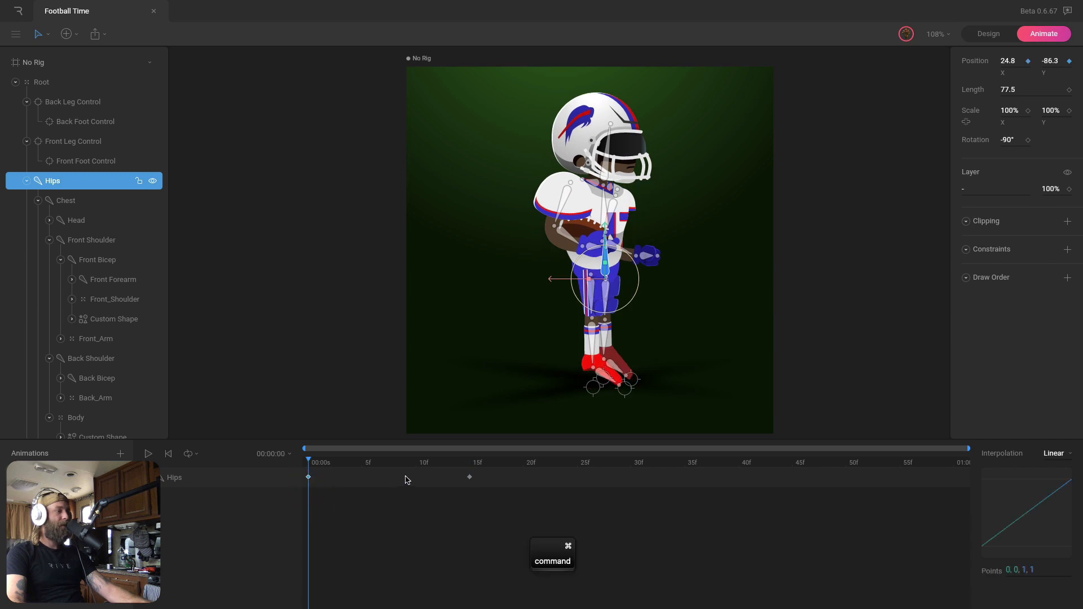
click(630, 465)
key(super+v)
click(489, 464)
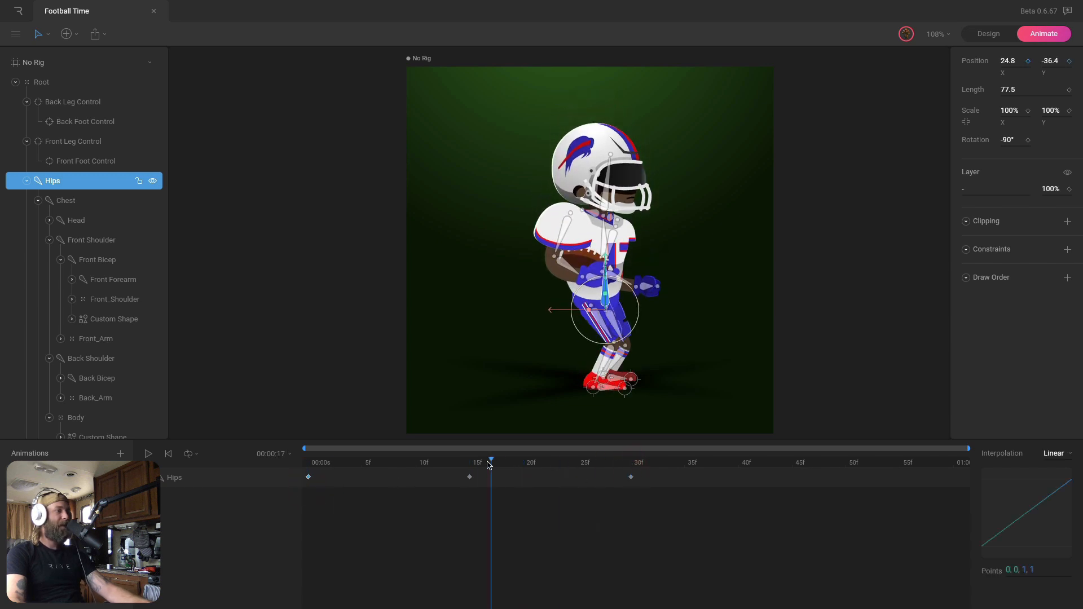
key(space)
key(space)
Duplicate the Hips keys from frame 30 onward so the bounce repeats at frames 45 and 60, and play the loop
drag(515, 470, 210, 511)
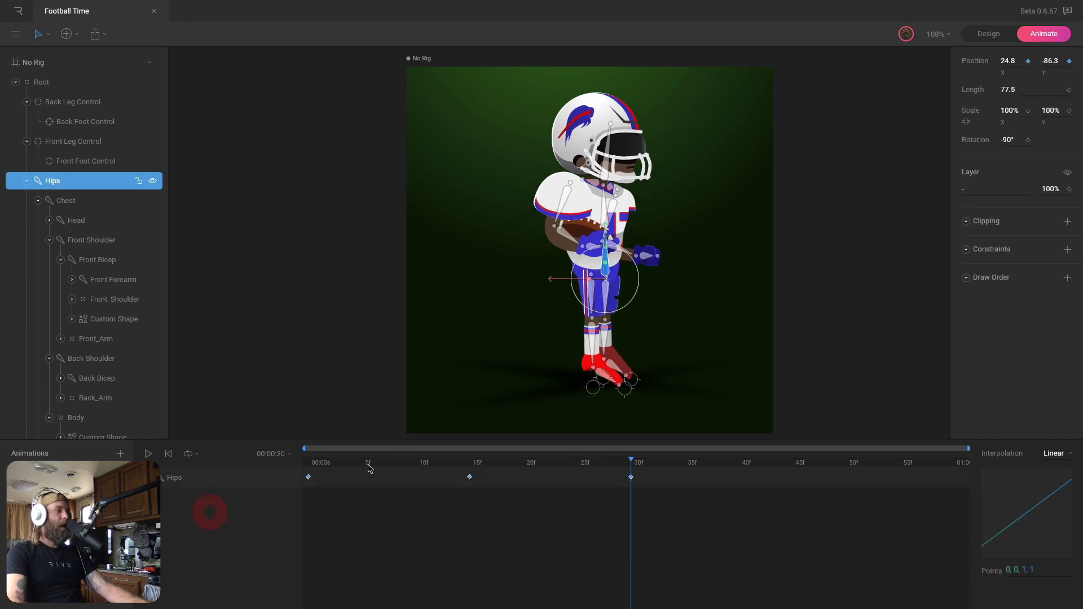
key(super+v)
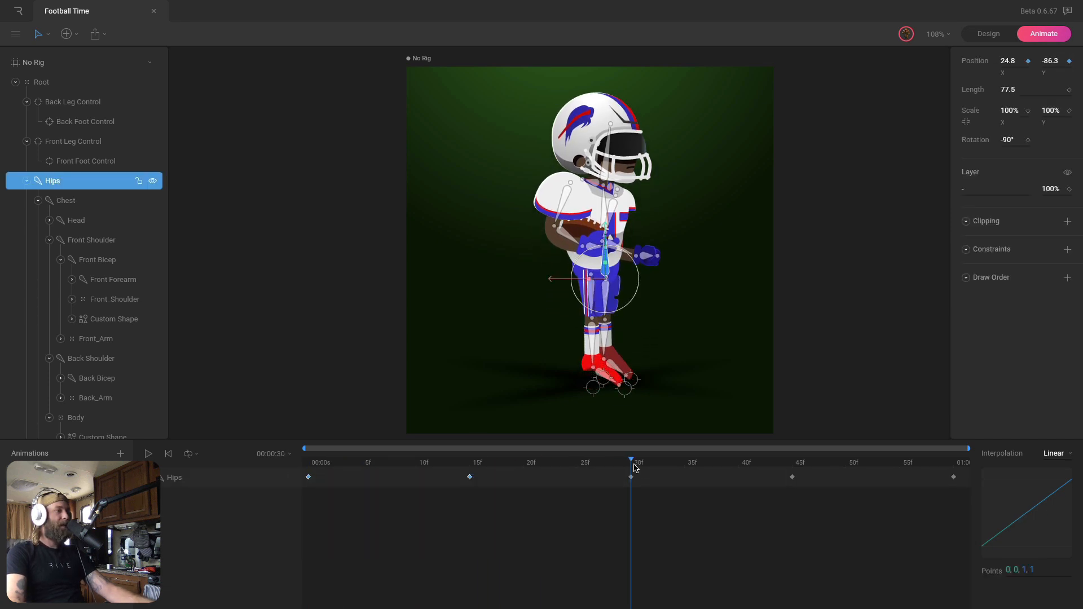
drag(646, 466, 957, 463)
key(space)
click(906, 389)
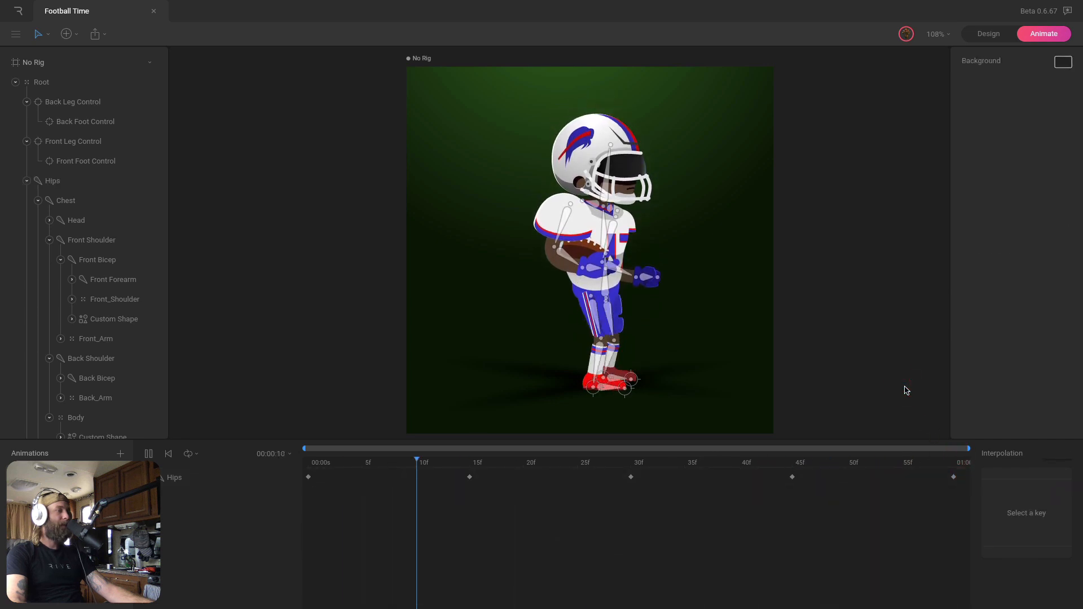
key(space)
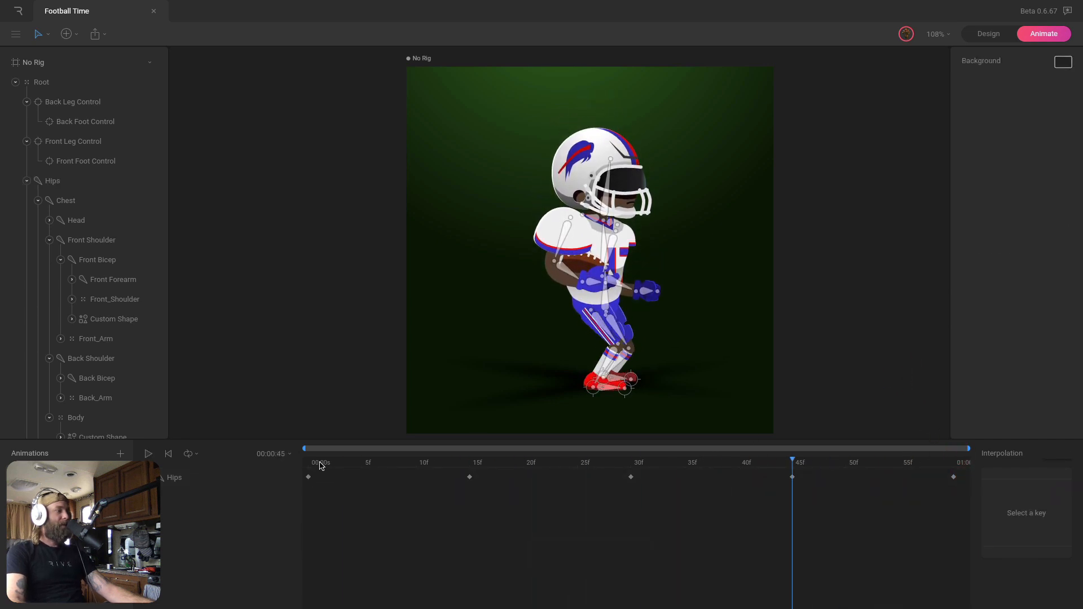
Set the interpolation of all Hips keys to Cubic and play the animation
drag(321, 464, 307, 466)
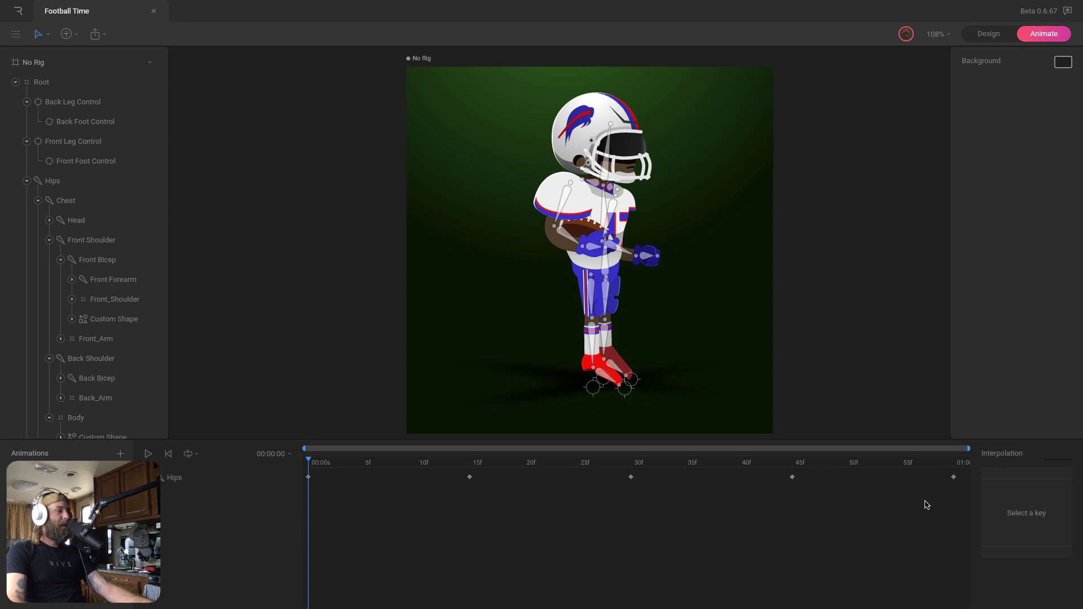
drag(963, 481, 305, 512)
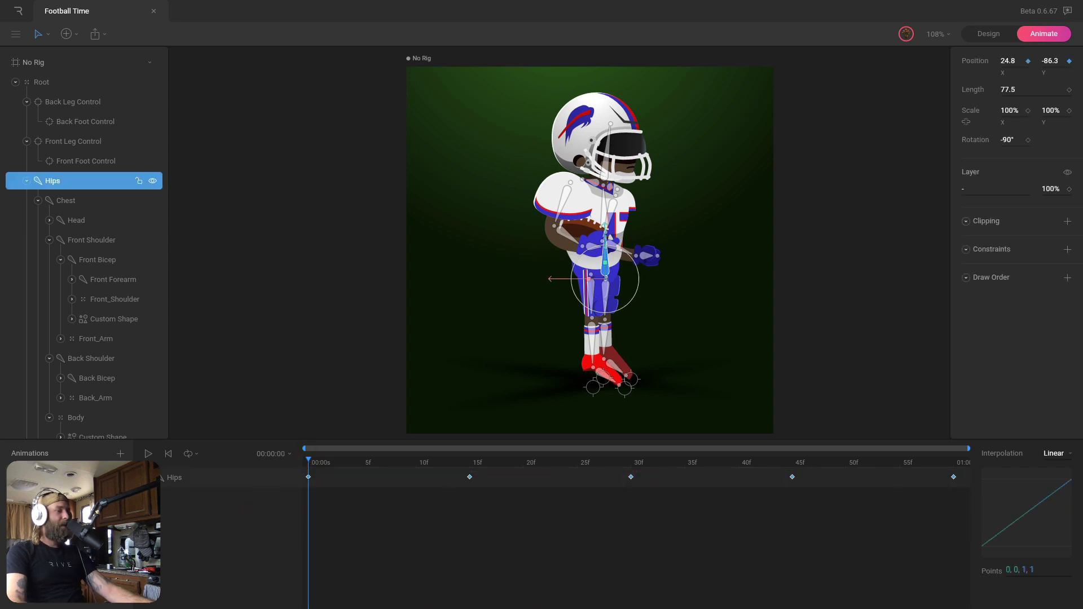
click(1068, 455)
click(1065, 490)
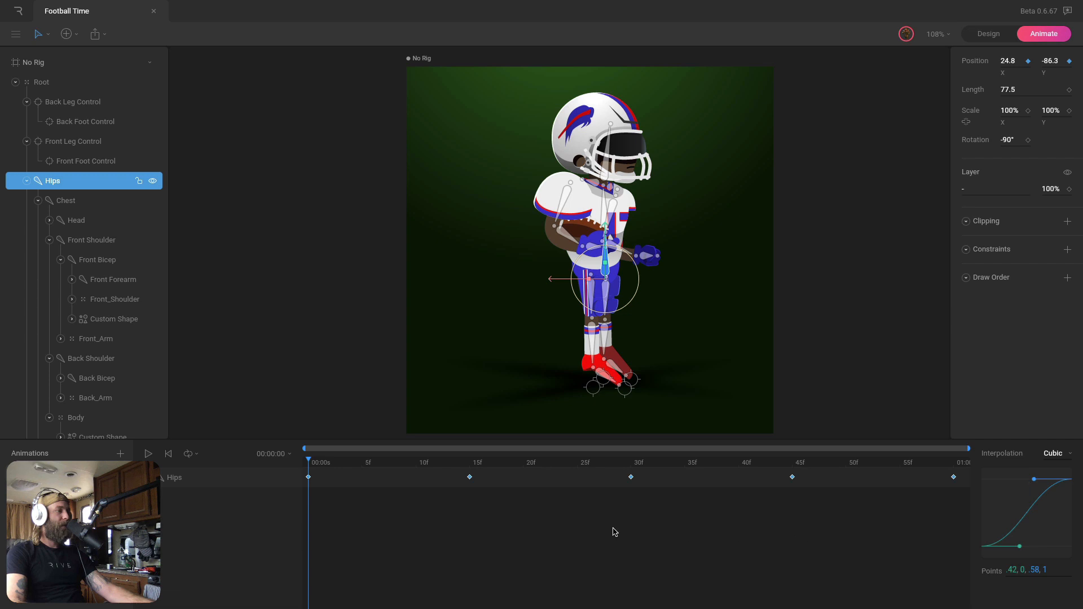
key(space)
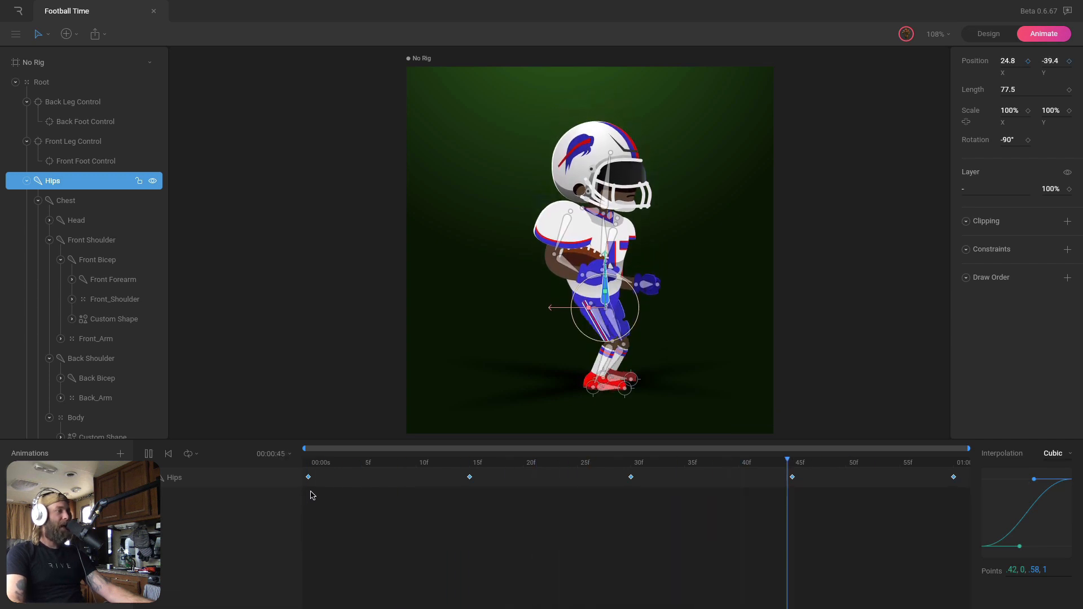
key(space)
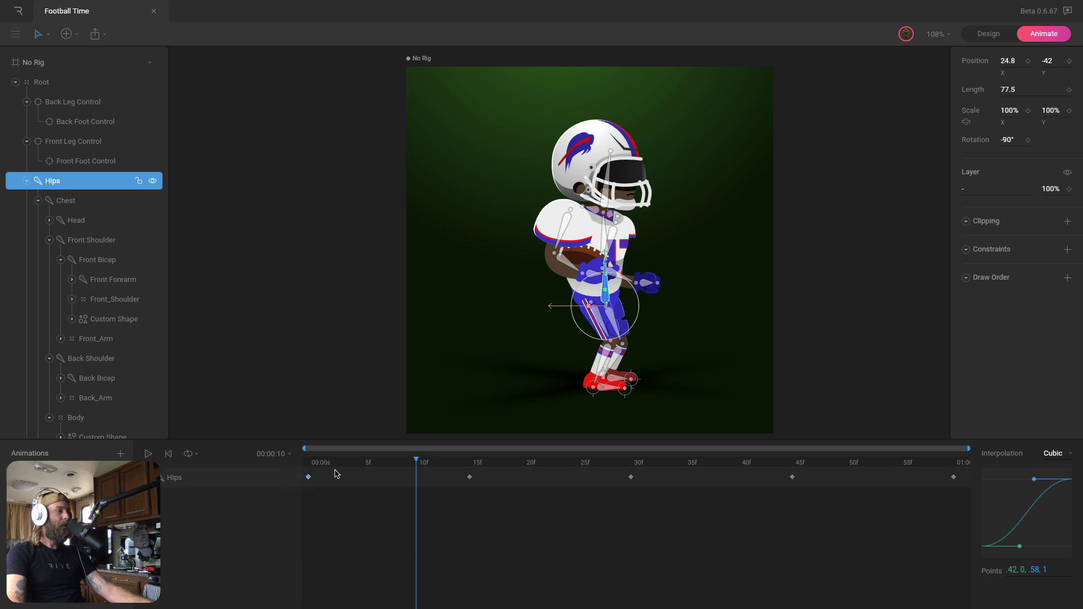
Shape the cubic curve of the Hips key at frame 0 to about .73, -.01, .76, 1
click(308, 464)
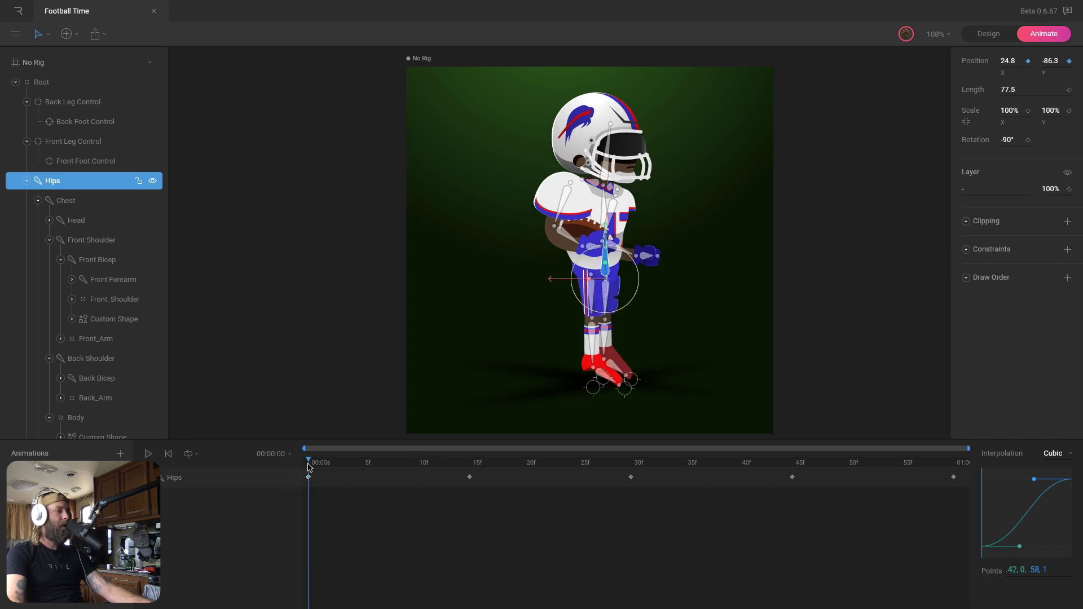
mouse_move(310, 466)
mouse_down()
mouse_move(397, 471)
mouse_move(308, 466)
mouse_up()
drag(1021, 546, 1044, 547)
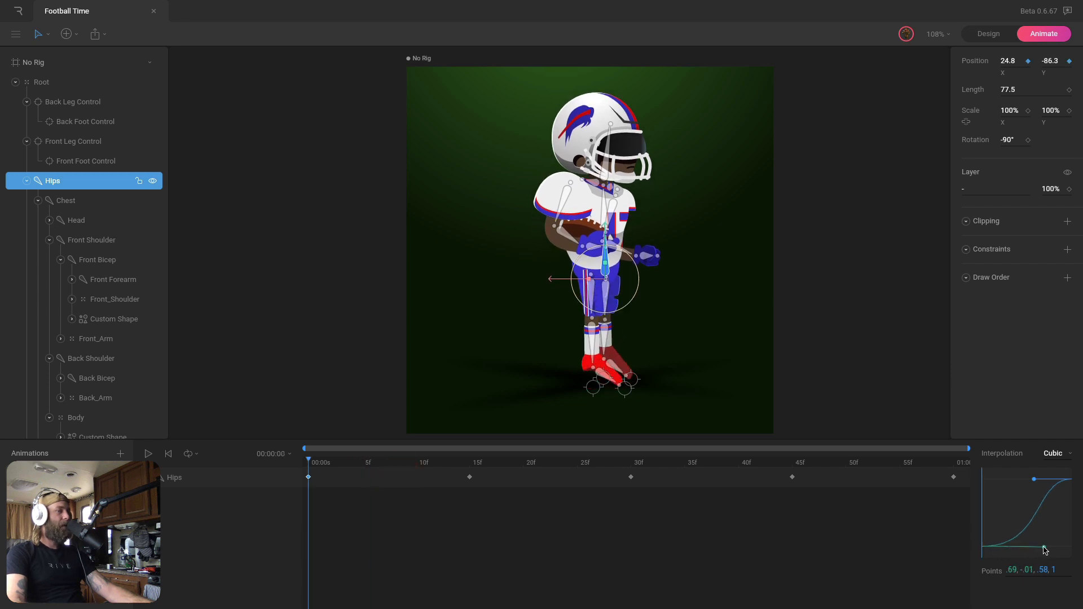
drag(1034, 479, 1051, 480)
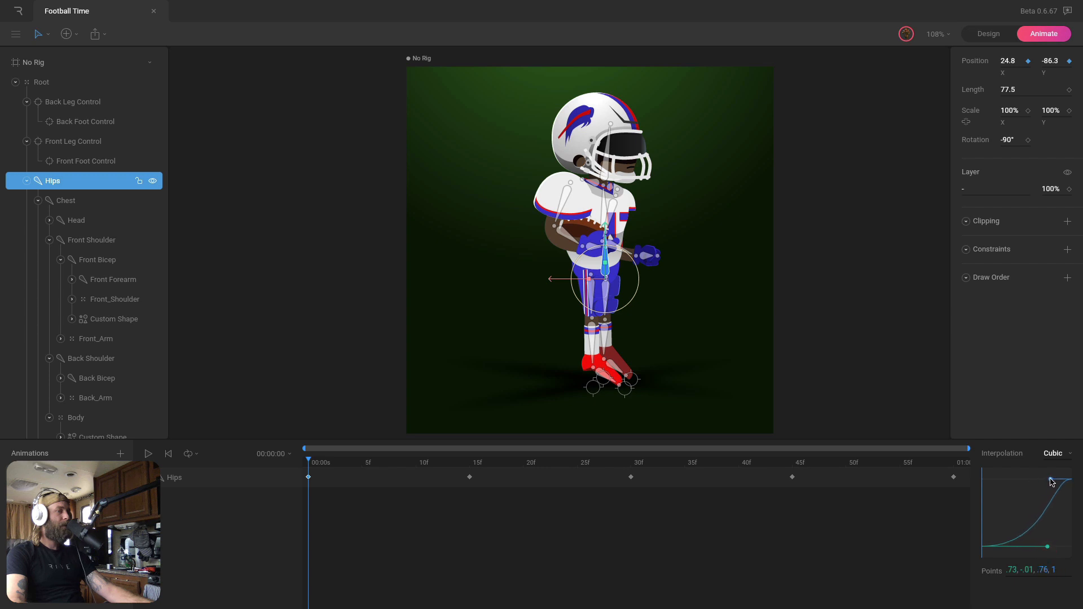
Shape the cubic curve of the Hips key at frame 15 to about .38, .28, .58, 1 and preview the motion
click(469, 477)
drag(1021, 547, 1022, 533)
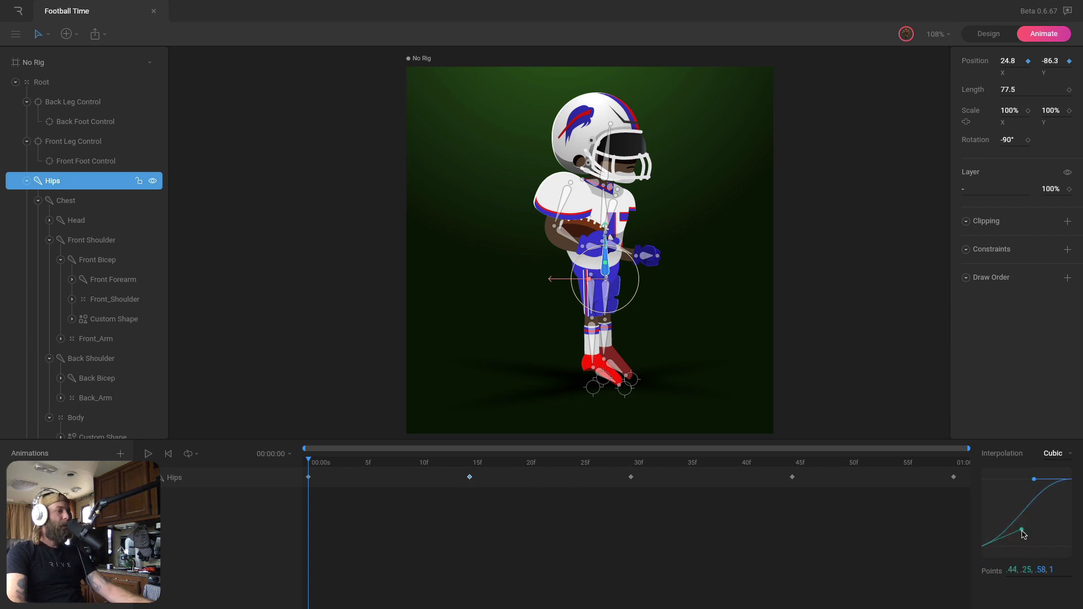
mouse_move(1023, 534)
mouse_down()
mouse_move(1015, 550)
mouse_move(1016, 532)
mouse_up()
key(space)
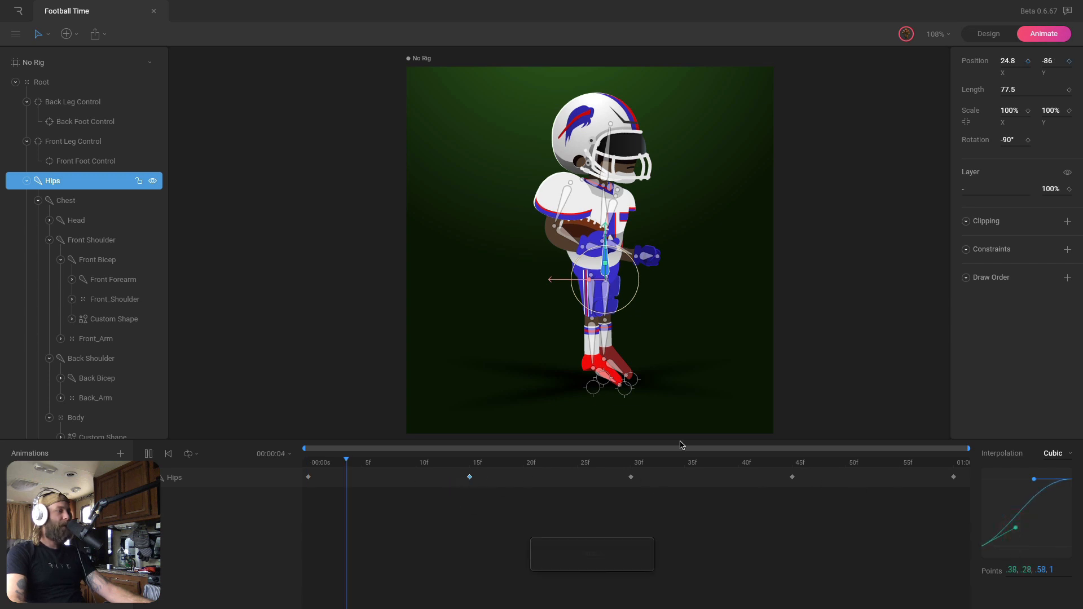
click(847, 378)
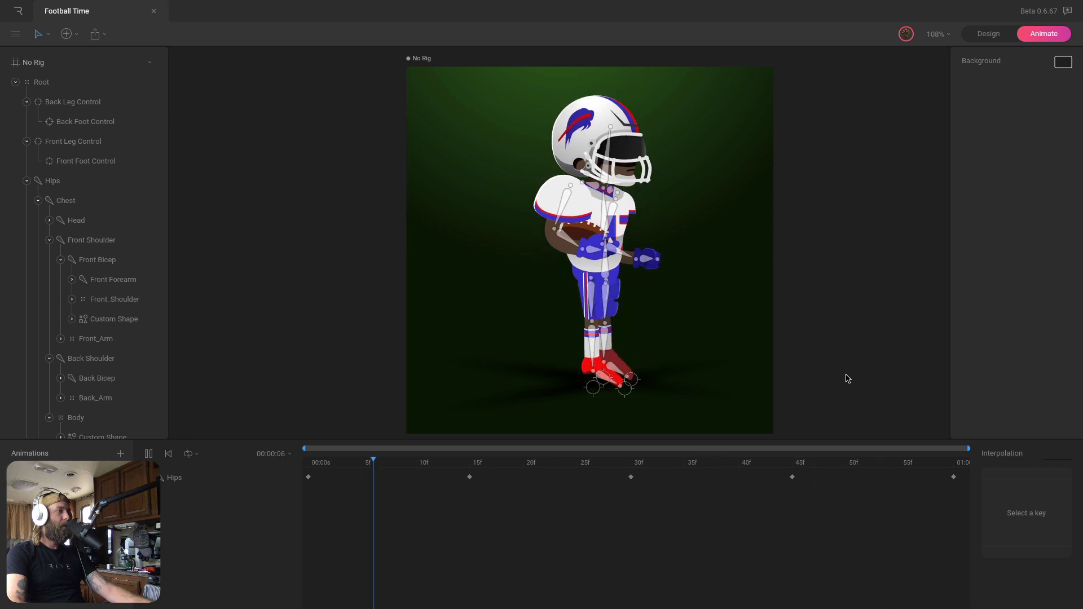
key(space)
Copy the curve points of the frame 0 Hips key to the Hips key at frame 30
click(308, 477)
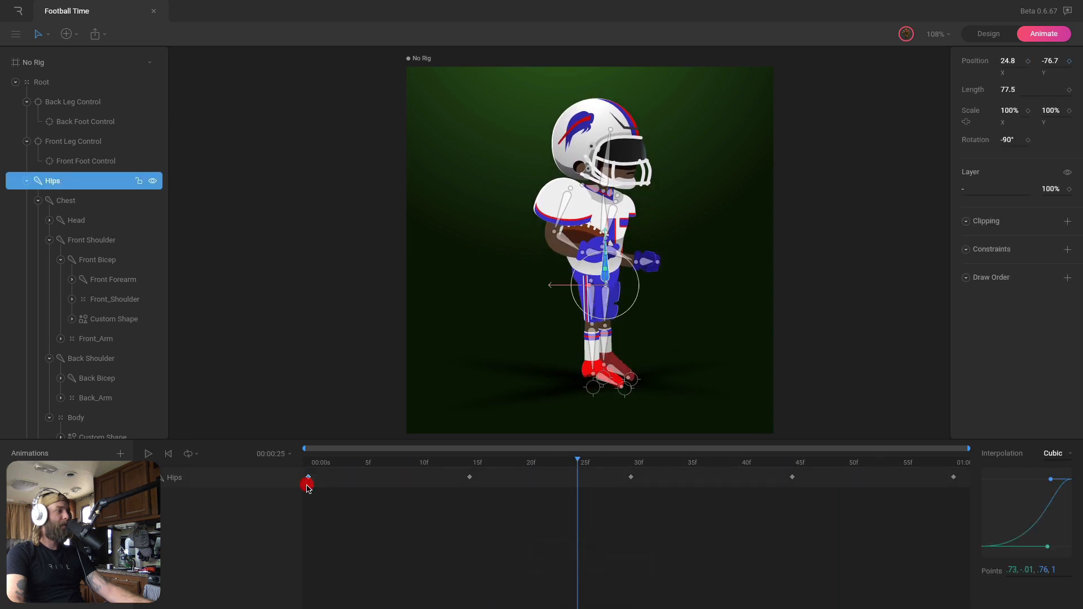
click(1011, 571)
drag(647, 471, 615, 490)
click(1035, 571)
key(super+v)
key(Return)
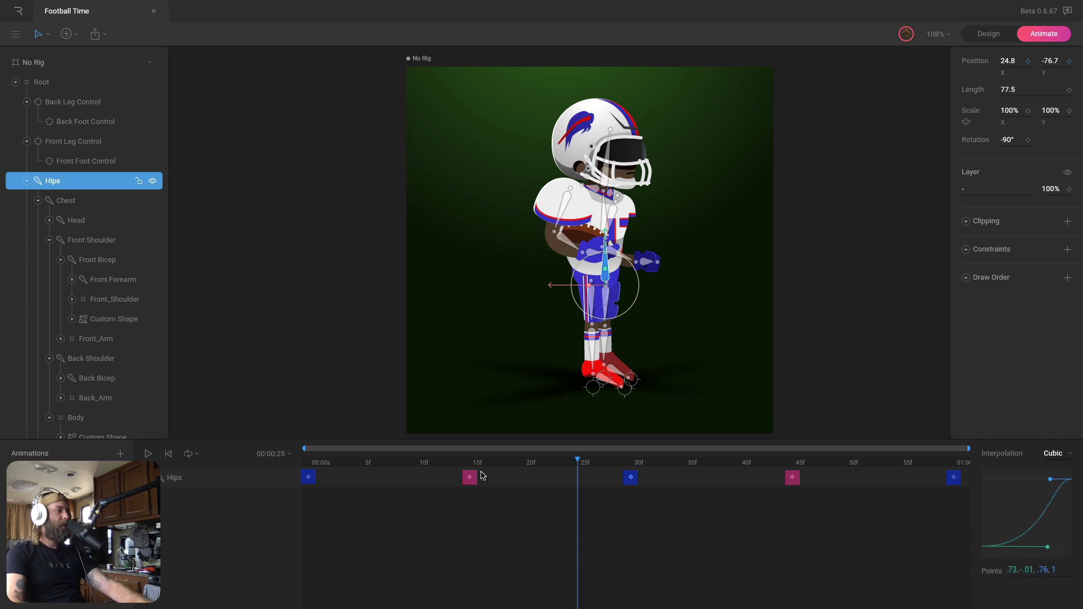
Copy the curve points of the frame 15 Hips key to the Hips key at frame 45
drag(479, 473, 462, 486)
click(1051, 572)
key(super+c)
drag(808, 478, 755, 495)
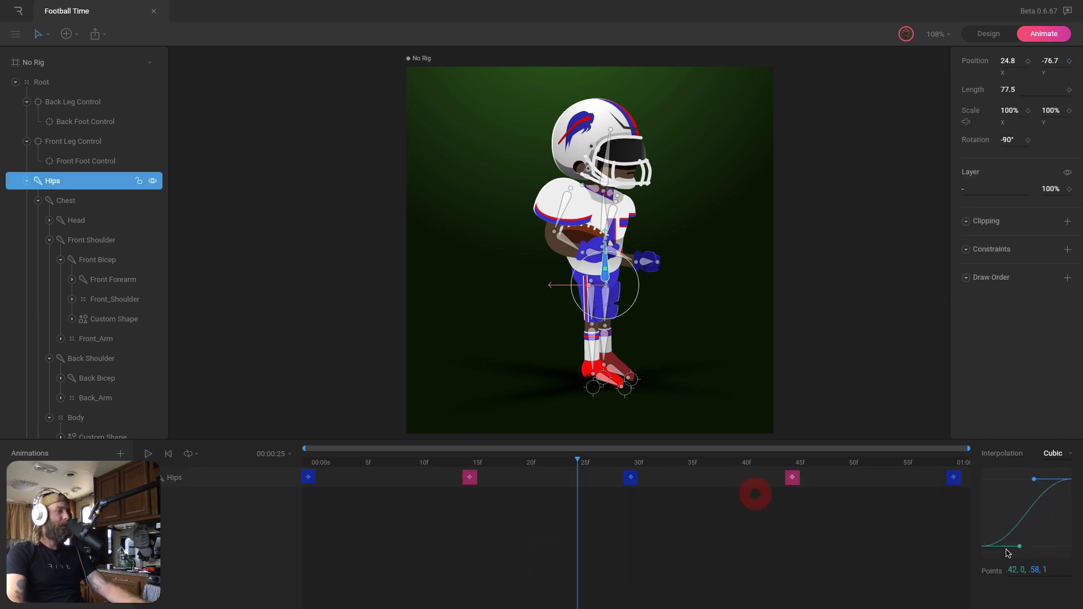
key(super+v)
key(Return)
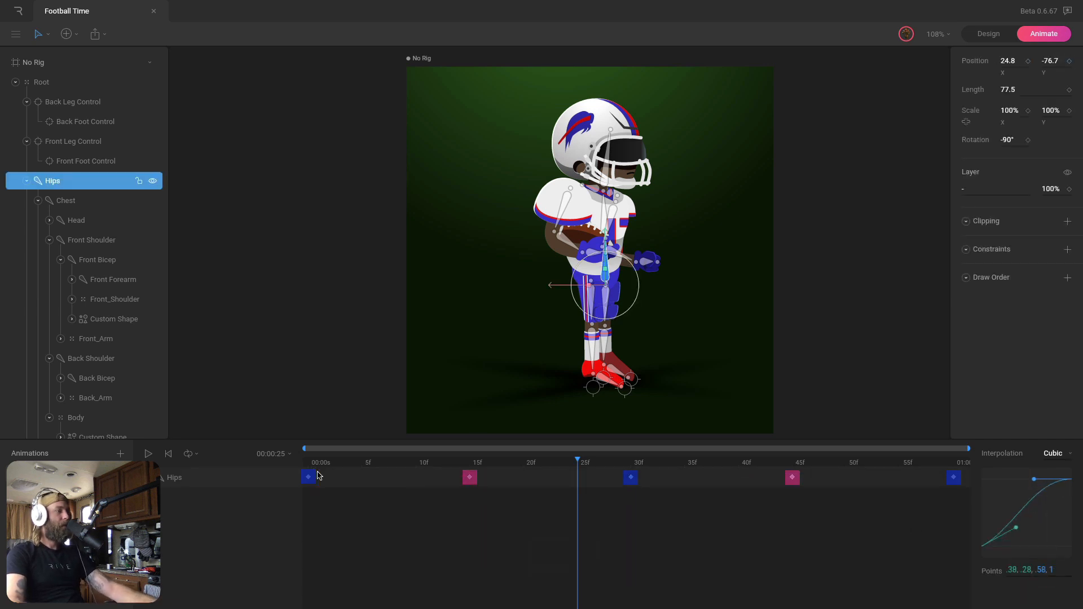
Apply the frame 0 key's curve points to the last Hips key at frame 60 and play back the bounce
click(1044, 570)
key(super+c)
drag(944, 500, 971, 475)
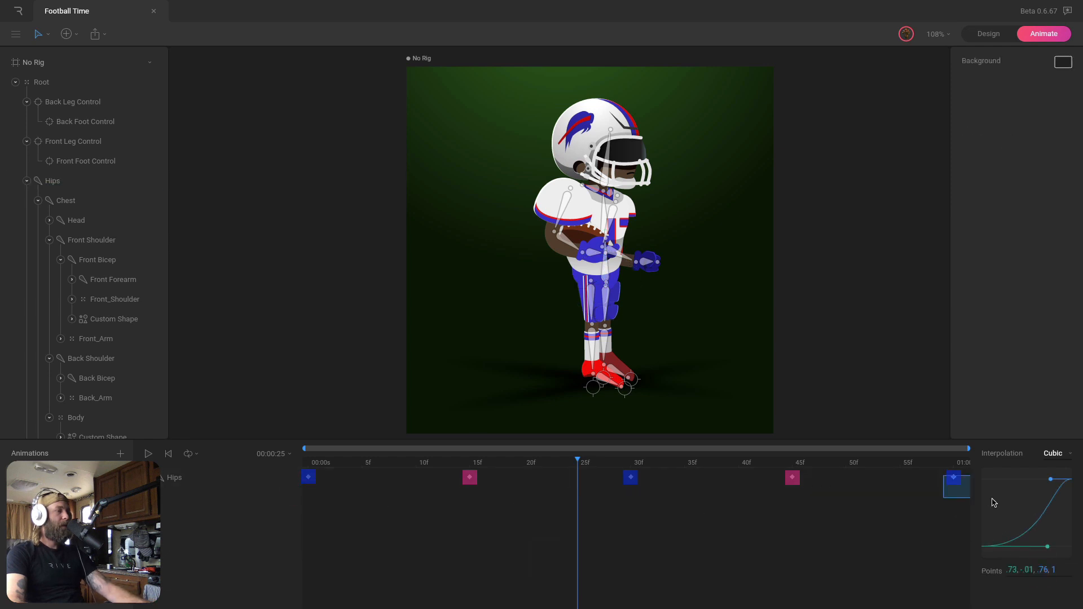
click(1018, 572)
key(super+v)
key(Return)
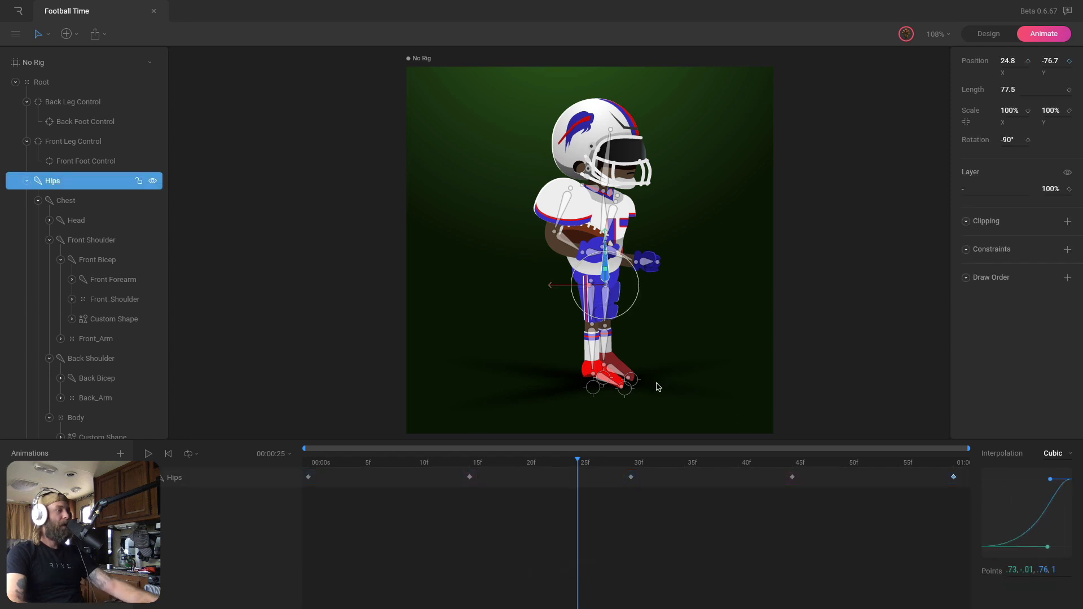
click(681, 433)
key(space)
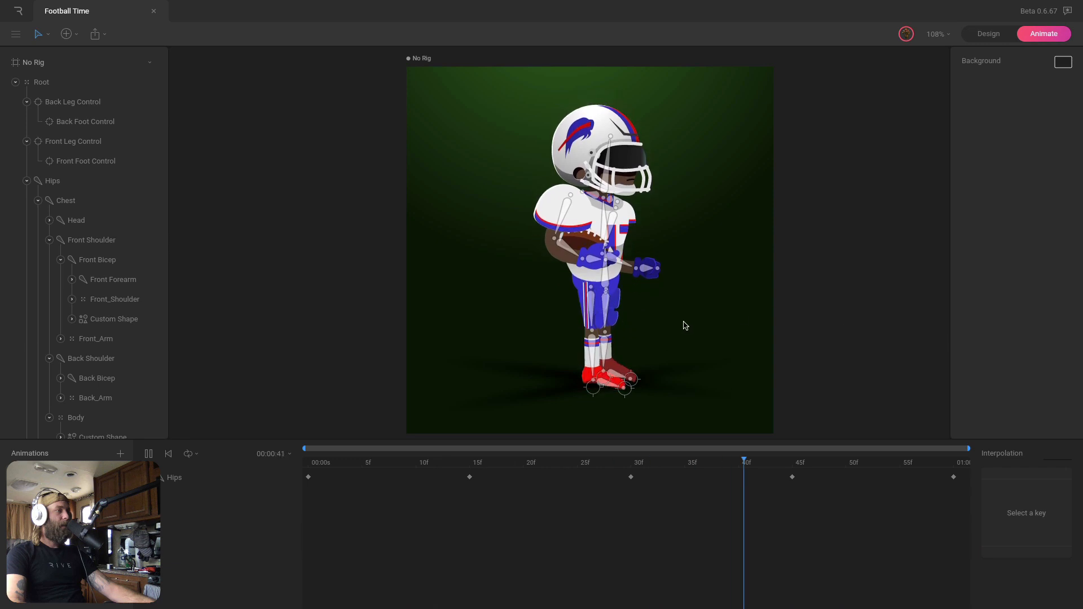
key(space)
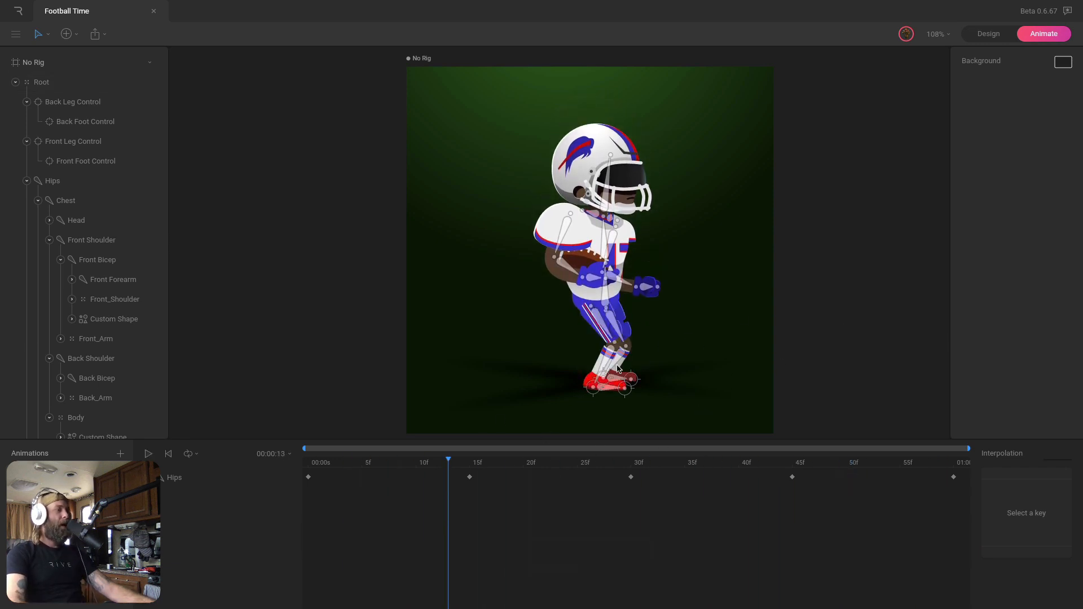
Key Front Leg Control and Front Foot Control at frame 0 with the front foot raised behind the body, and go to frame 15
click(308, 462)
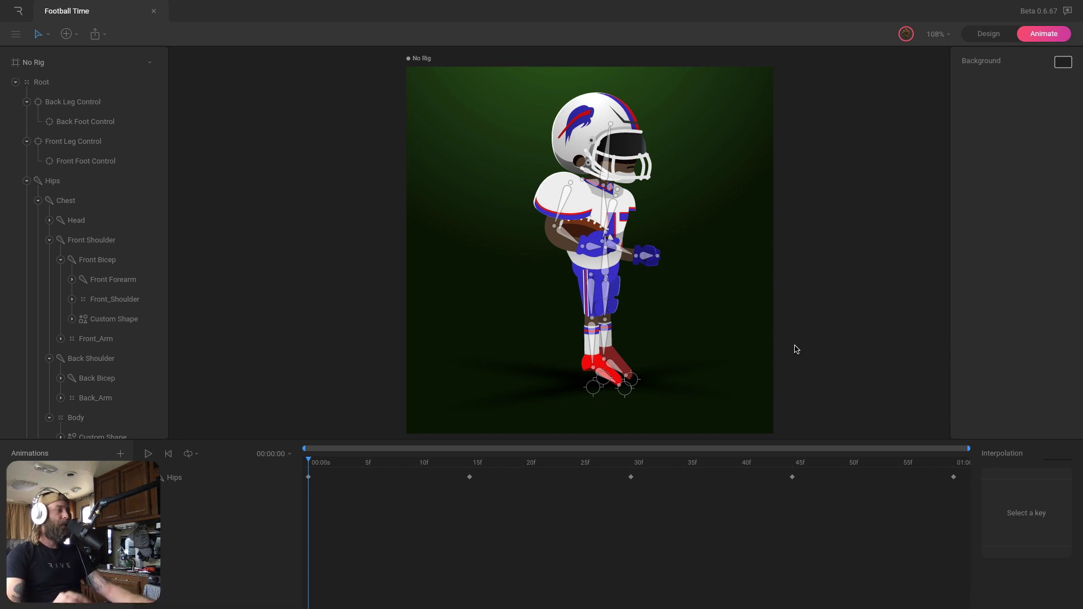
scroll(649, 372, up, 5)
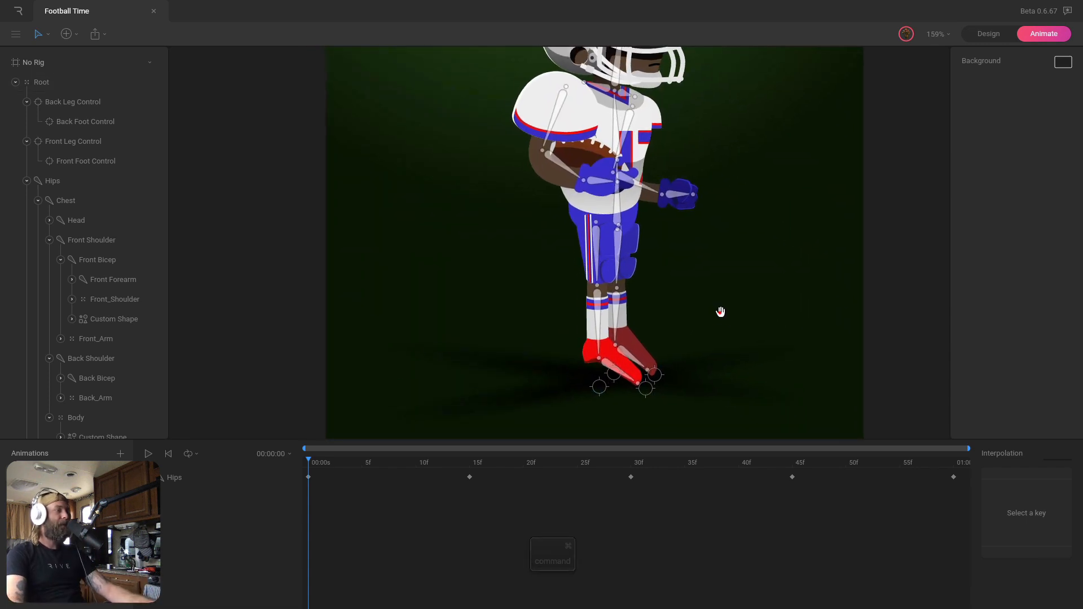
drag(583, 376, 515, 376)
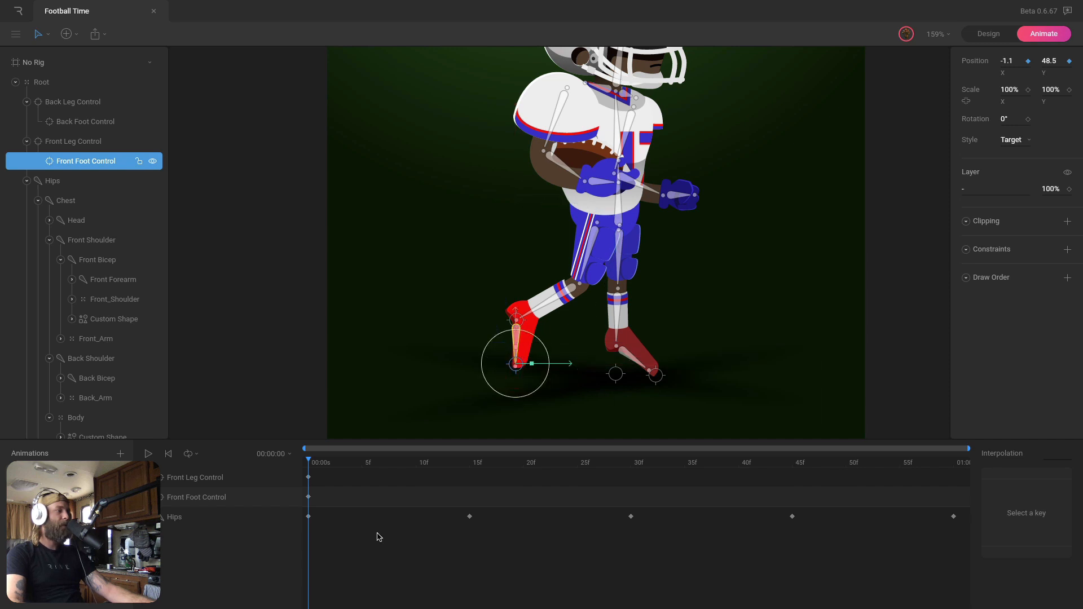
drag(403, 467, 470, 469)
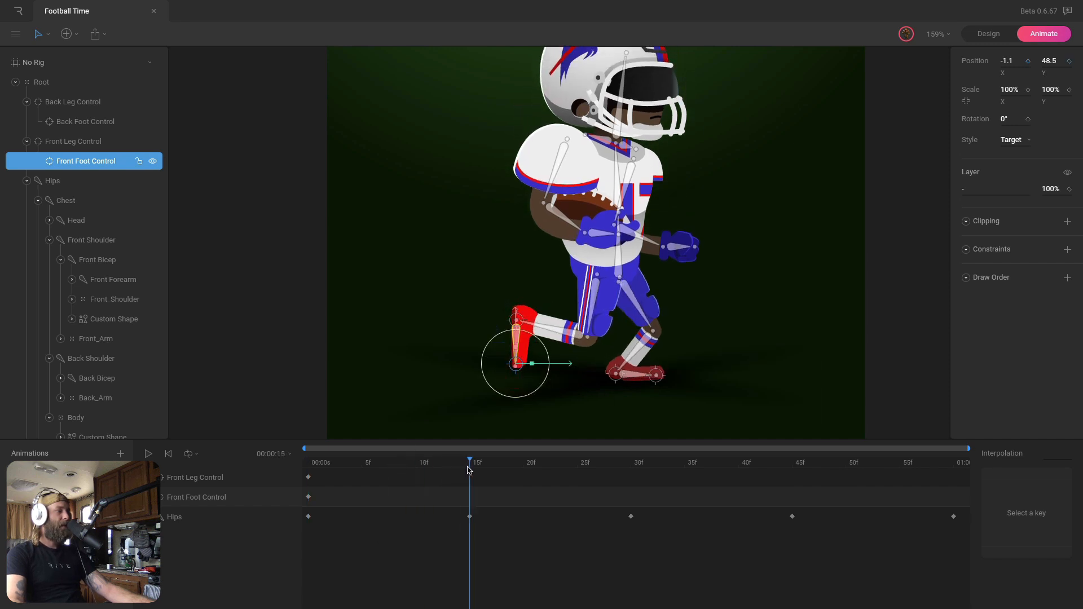
click(788, 305)
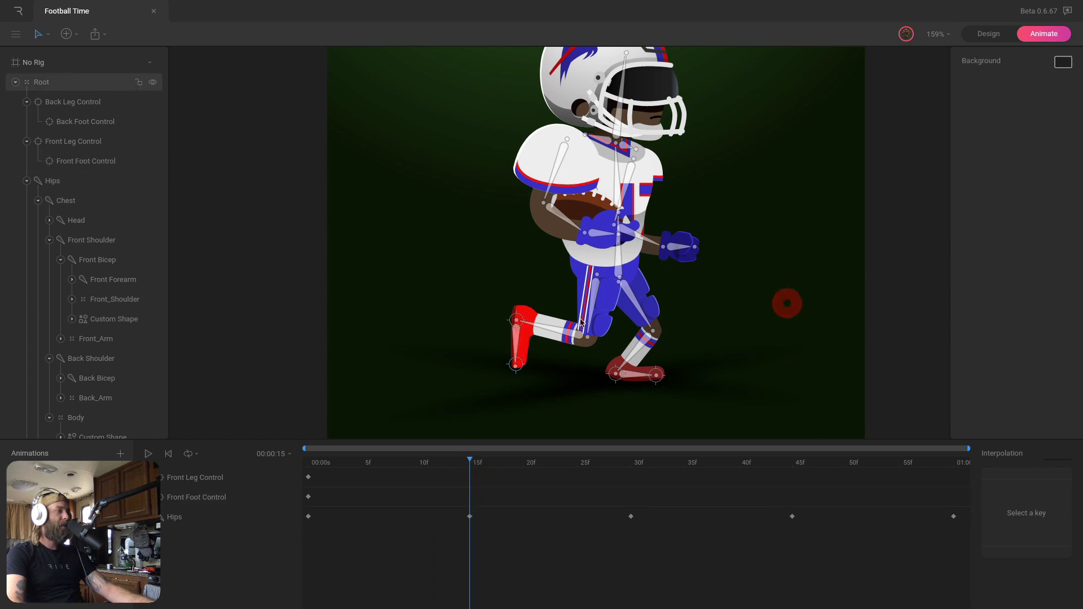
Key Front Leg Control and Front Foot Control with the foot passing under the body at frame 15 and kicked up forward at frame 30
drag(517, 320, 603, 328)
drag(601, 373, 617, 370)
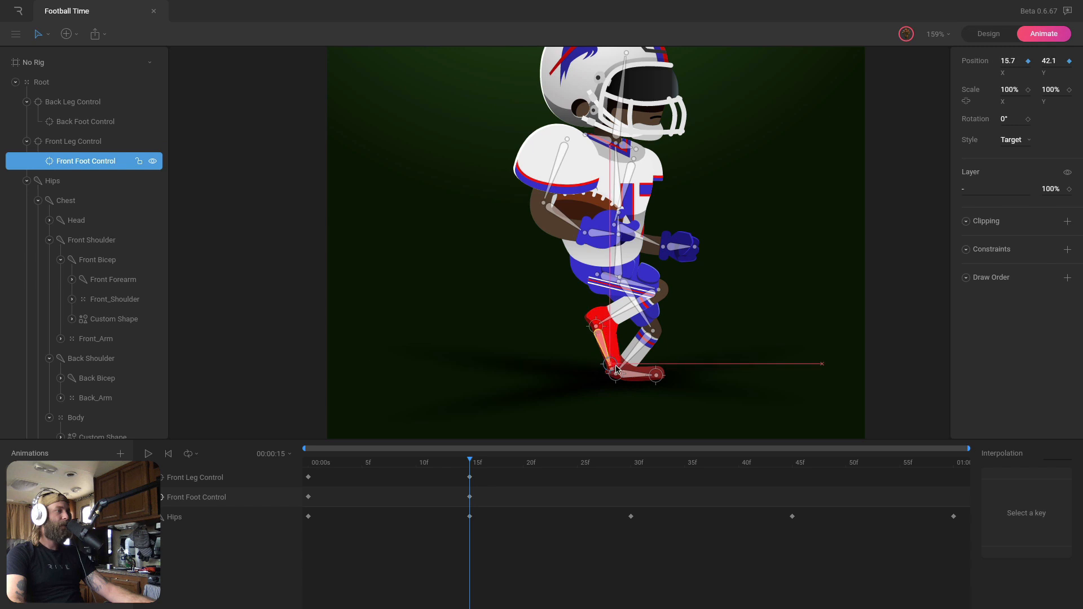
drag(493, 467, 631, 467)
click(739, 240)
drag(597, 327, 683, 294)
drag(709, 337, 699, 288)
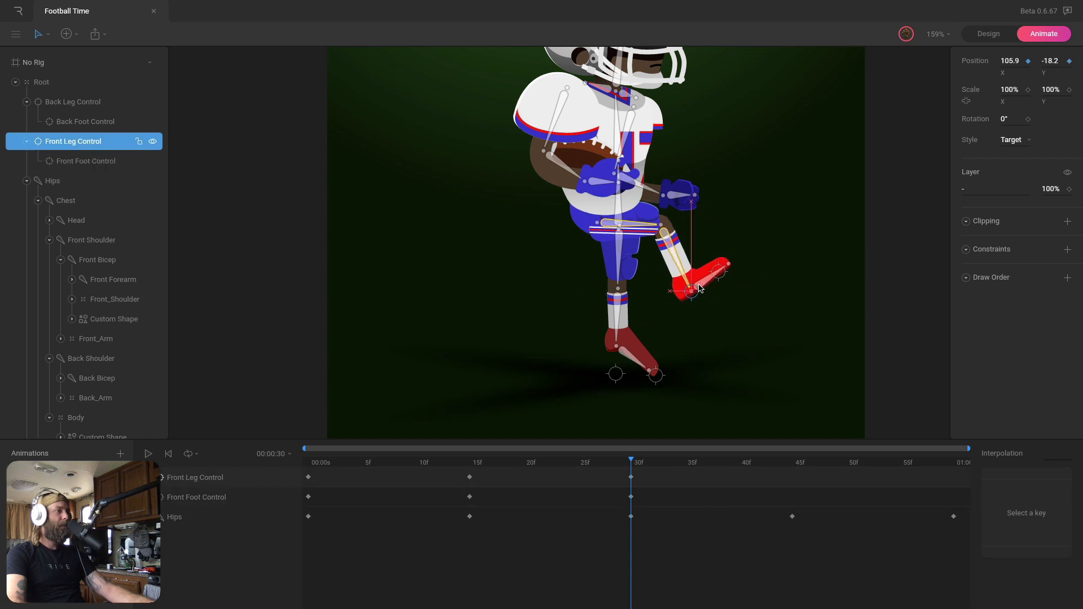
Key Front Leg Control and Front Foot Control at frame 45 with the front foot planted flat on the ground
drag(784, 466, 792, 465)
click(693, 296)
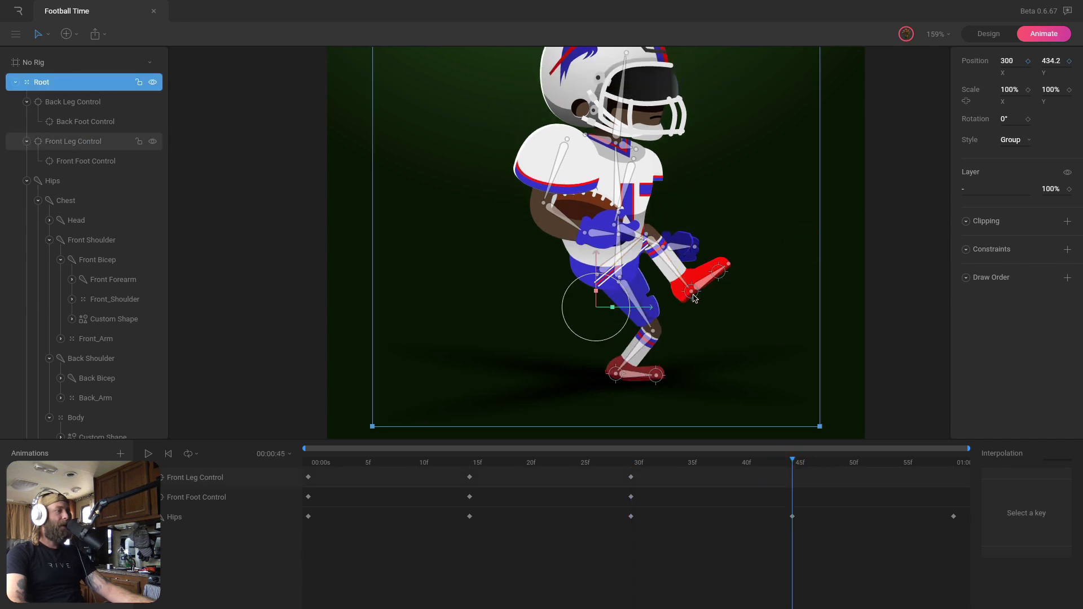
drag(691, 295, 656, 380)
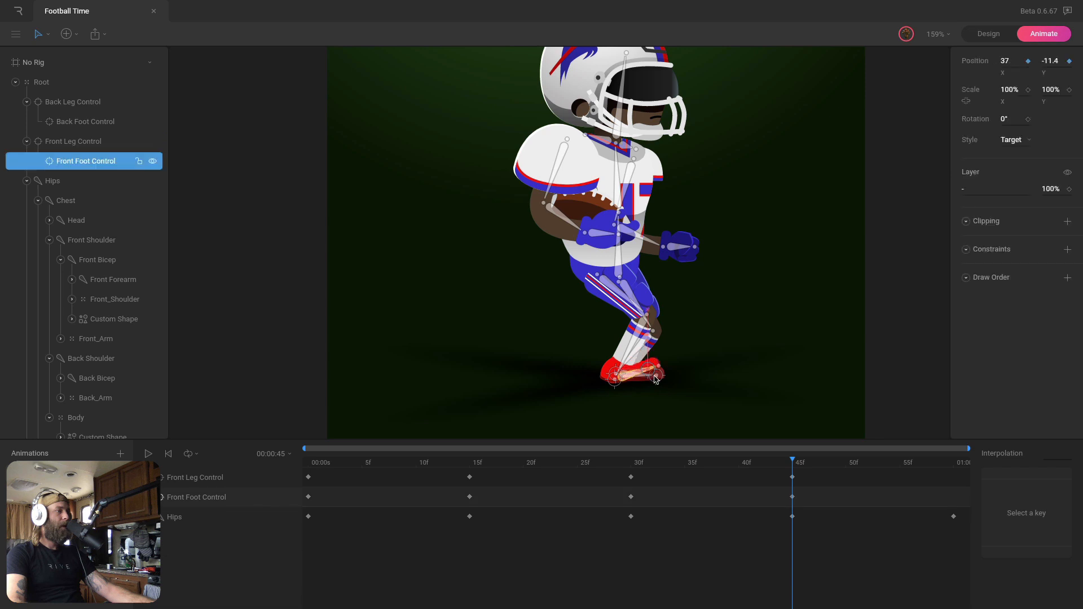
Copy the frame 0 keys of Front Leg Control and Front Foot Control to frame 60 and play back the animation
drag(325, 509, 303, 468)
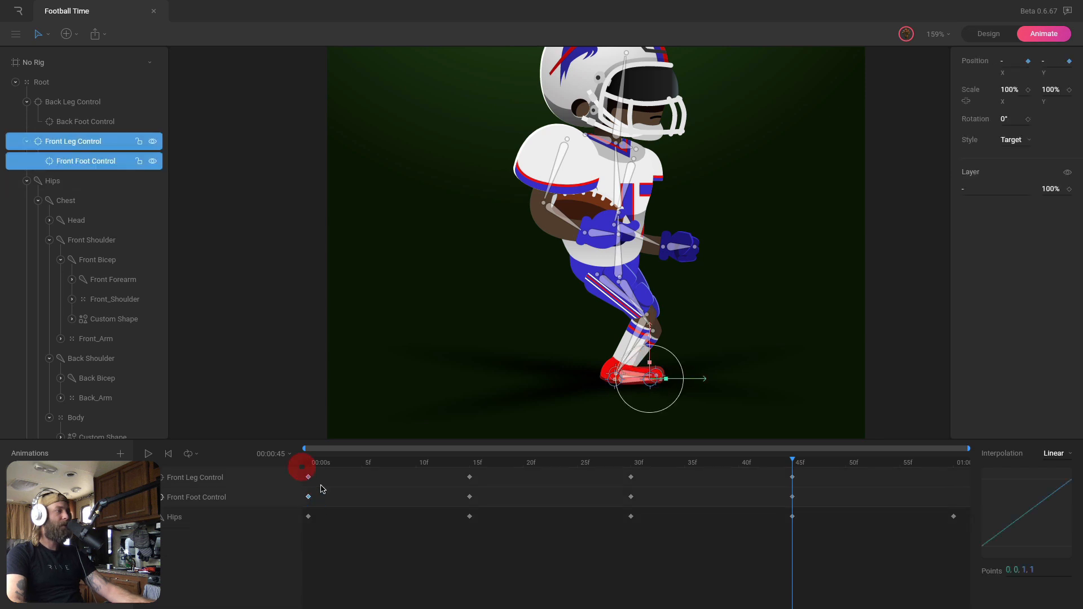
key(super+c)
click(953, 463)
key(super+v)
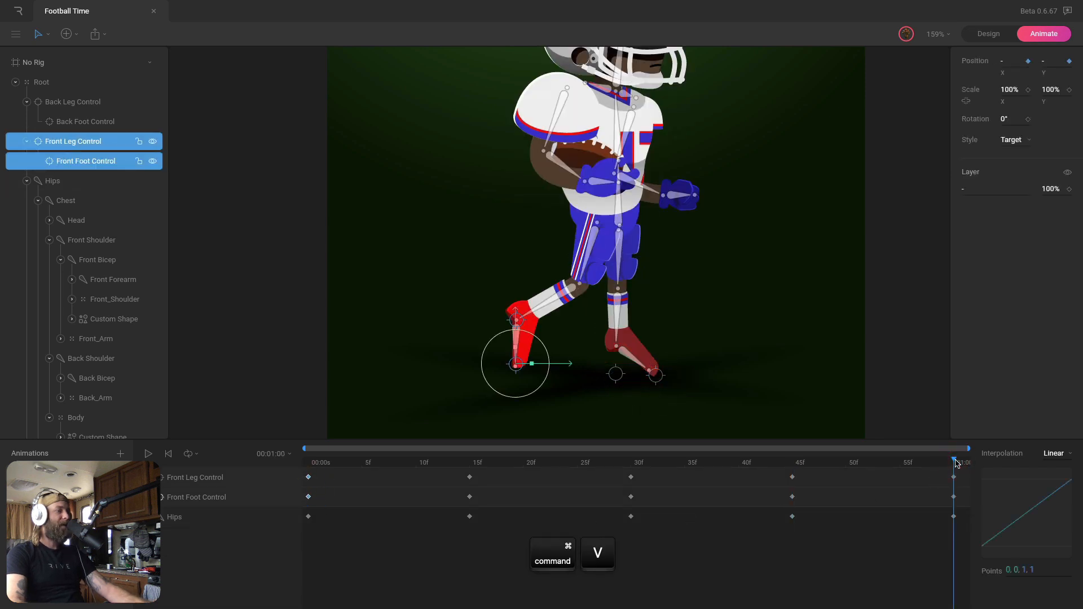
click(886, 330)
key(space)
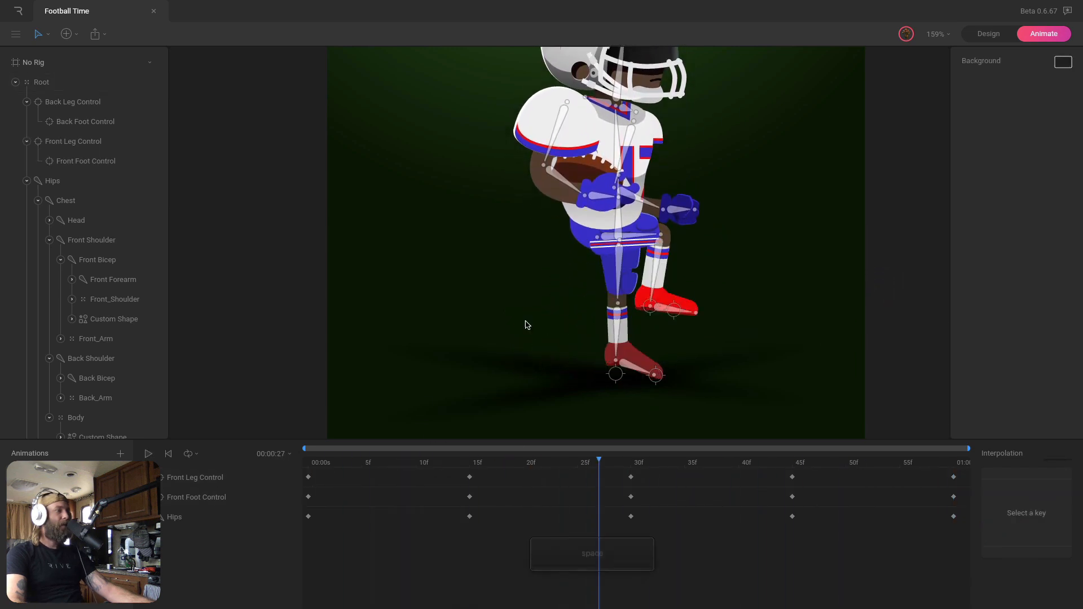
key(space)
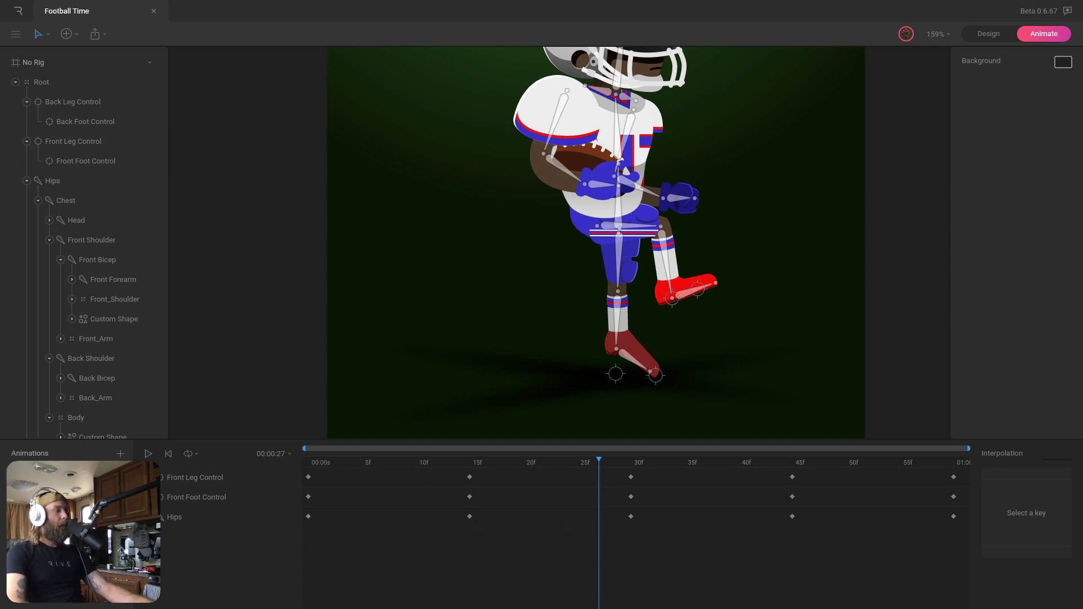
Delete Front Leg Control's X position keys at frames 15 and 45, keeping those at frames 0, 30 and 60
click(184, 478)
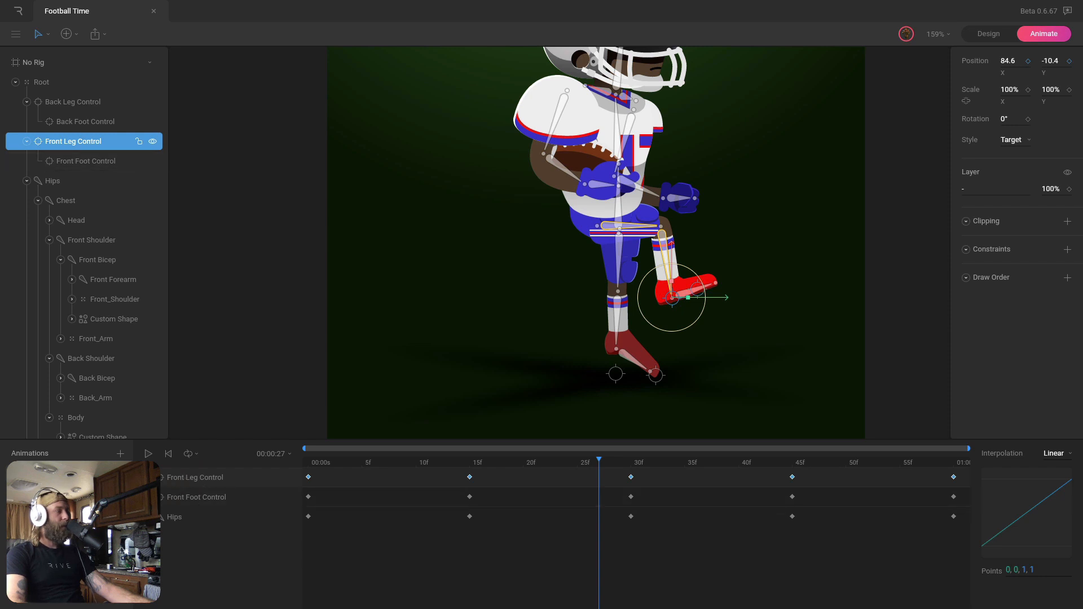
click(162, 478)
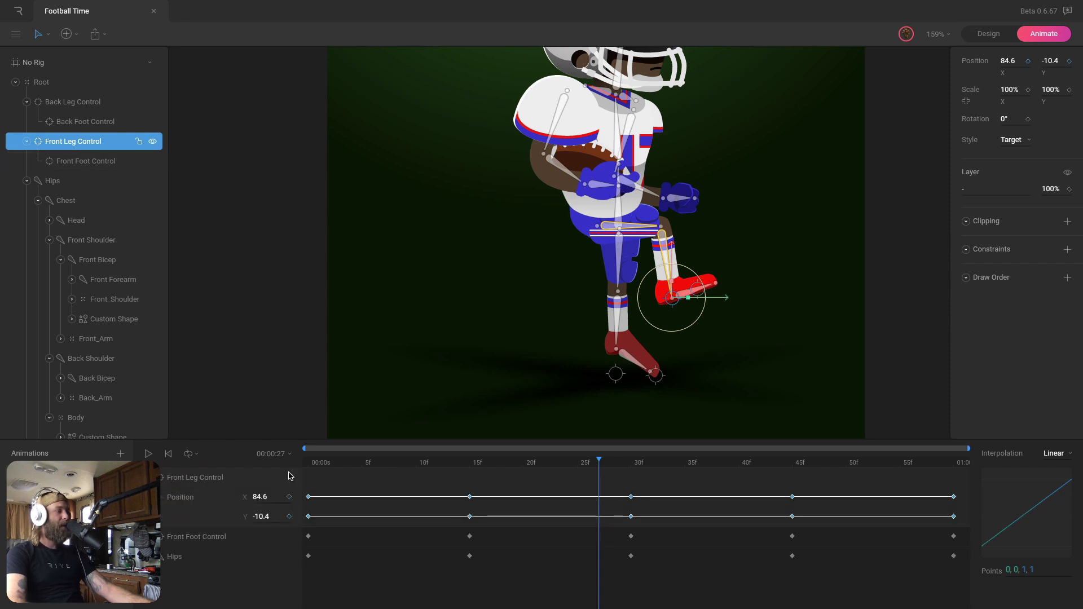
mouse_move(306, 465)
mouse_down()
mouse_move(443, 465)
mouse_move(304, 465)
mouse_up()
click(332, 485)
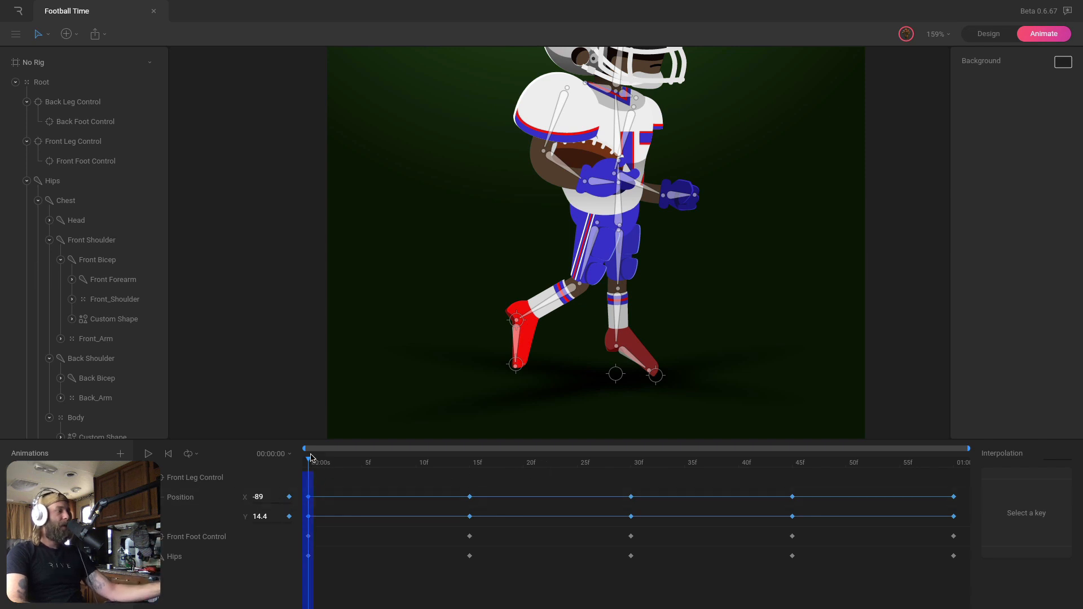
click(631, 464)
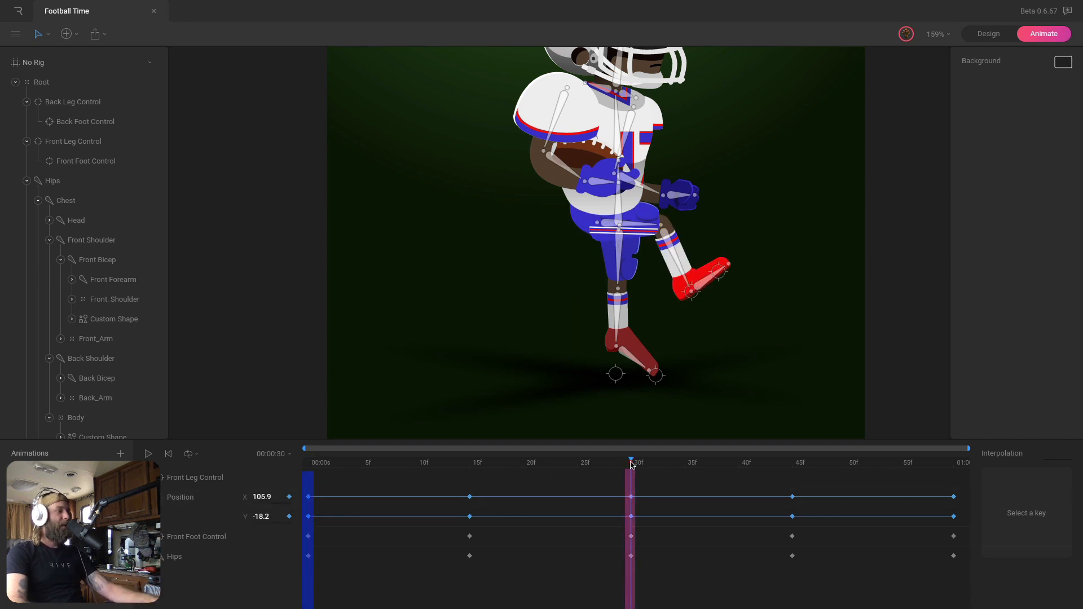
click(468, 501)
key(Delete)
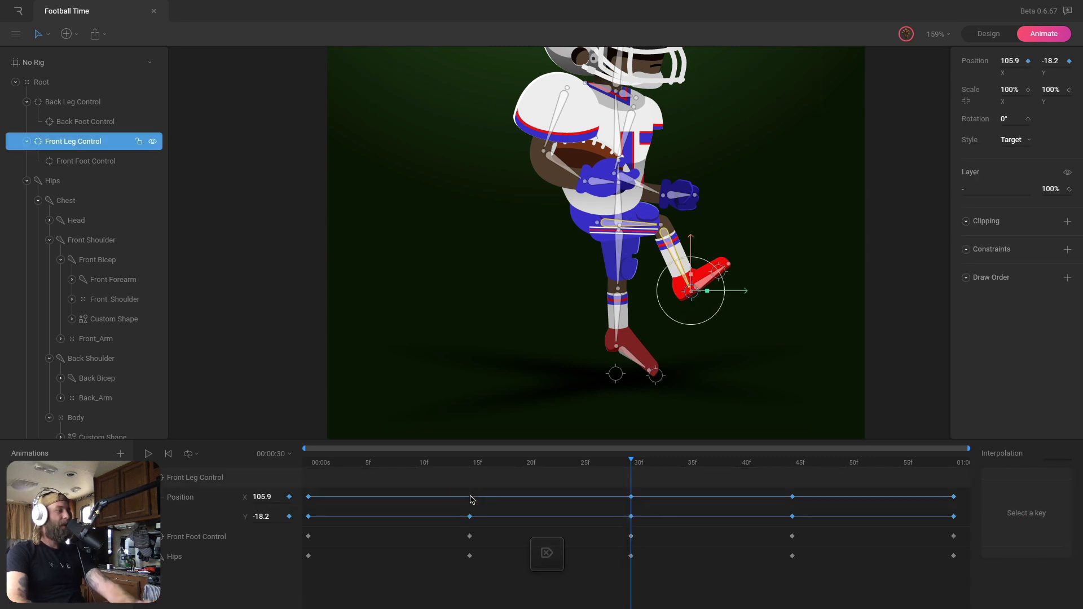
drag(475, 467, 468, 490)
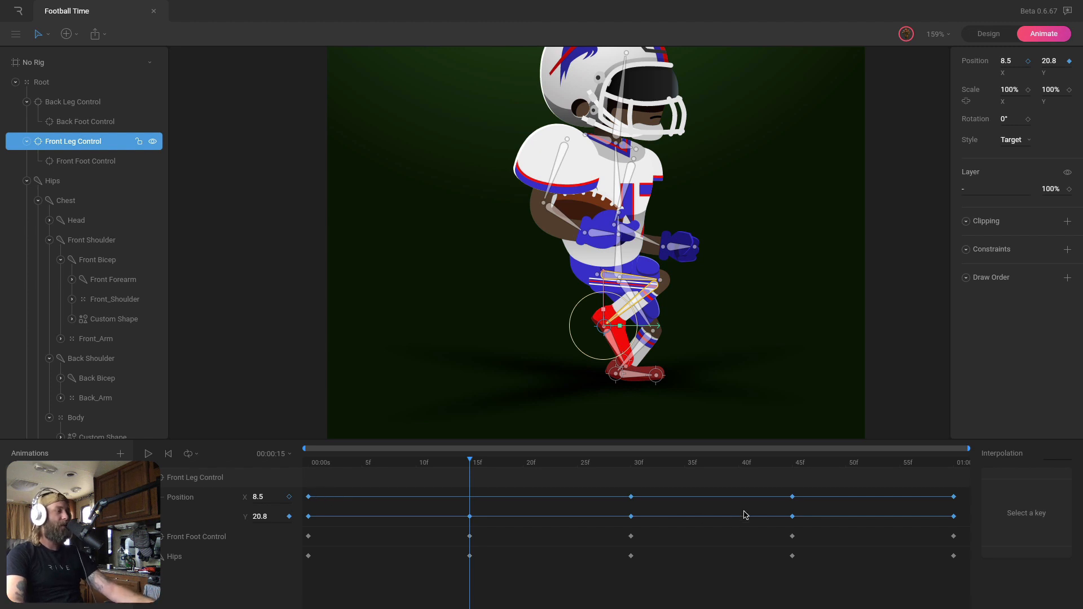
drag(790, 506, 789, 506)
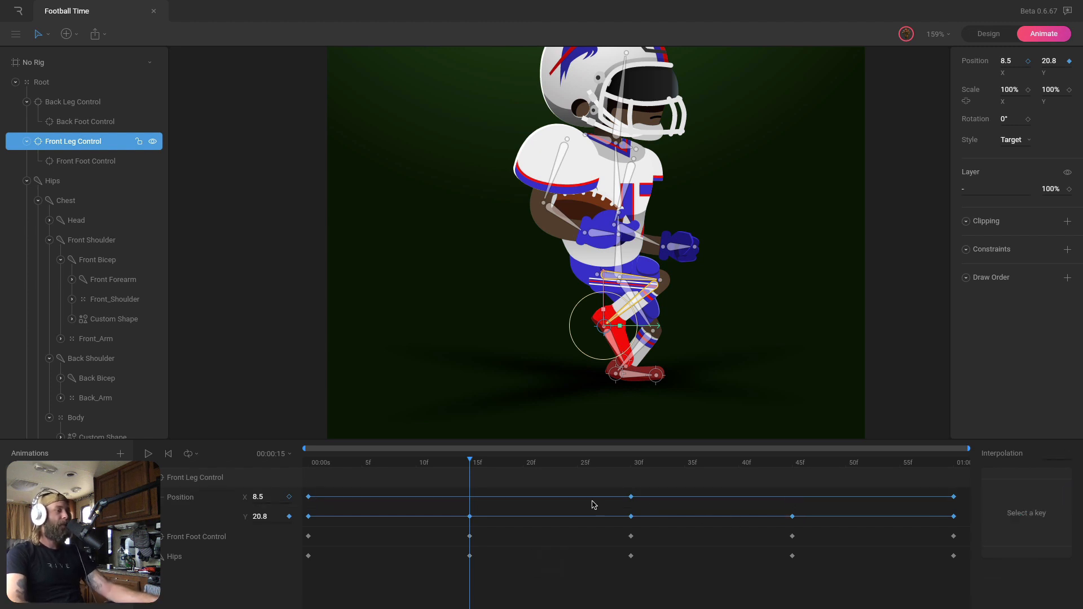
drag(466, 490, 631, 490)
drag(351, 467, 280, 464)
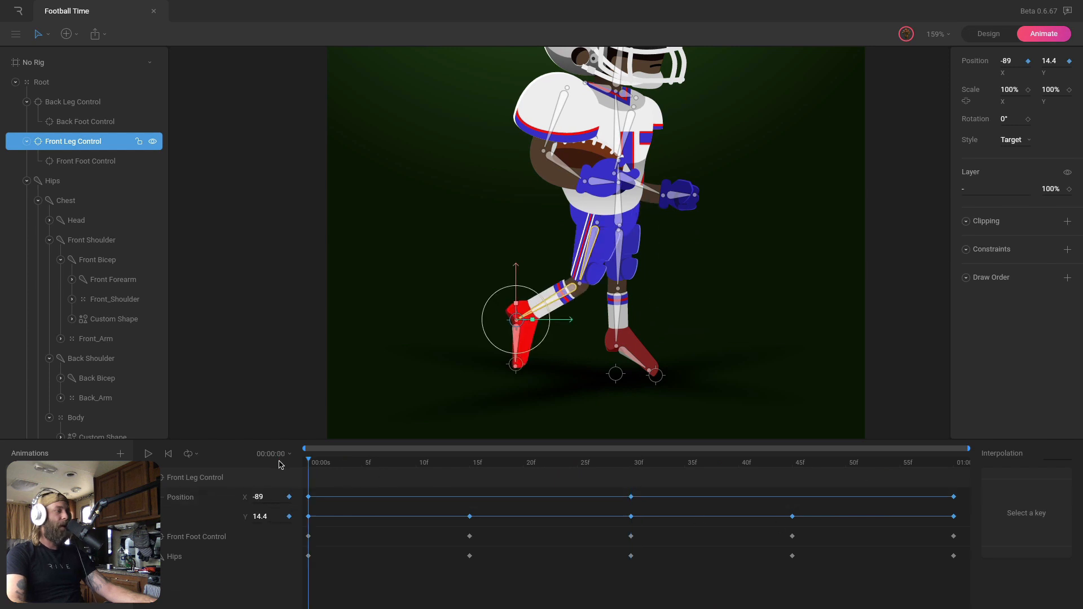
Set the interpolation of all Front Leg Control X position keys to Cubic and play back the motion
click(1070, 455)
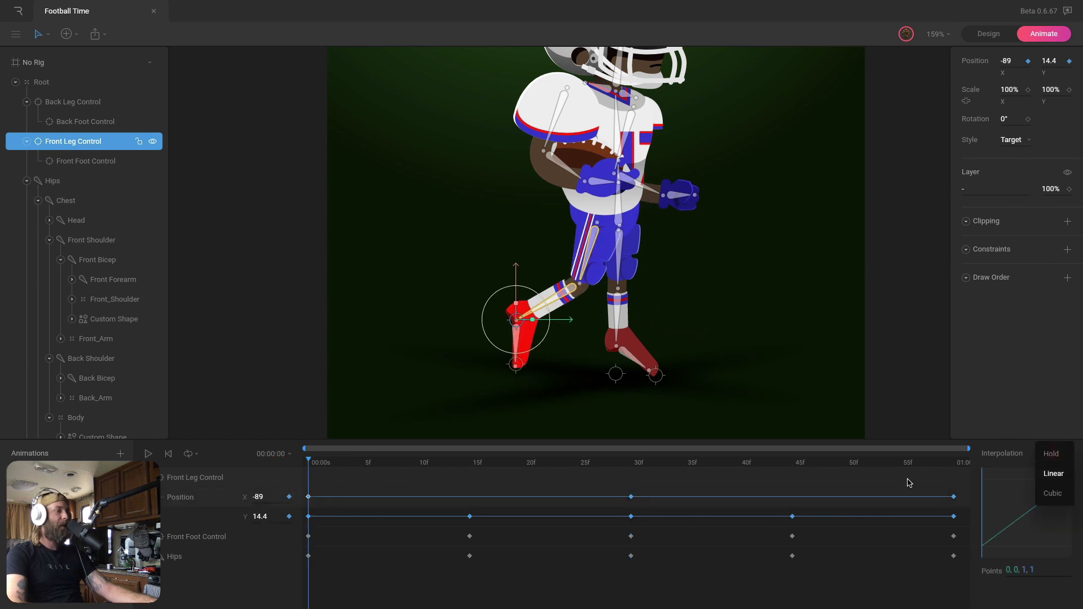
click(907, 479)
drag(960, 487, 304, 503)
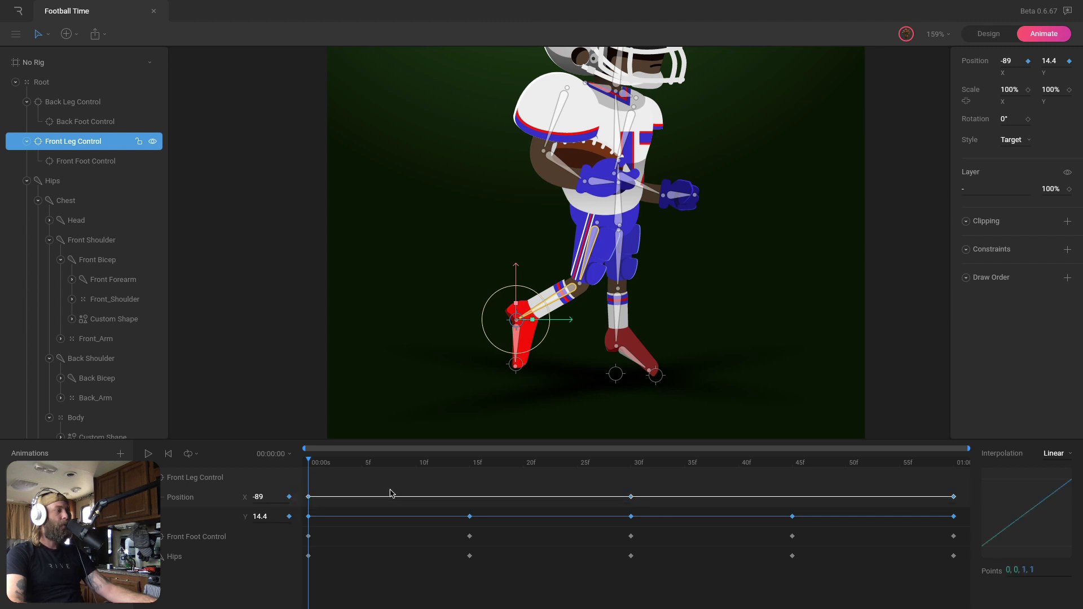
click(1052, 454)
click(1053, 492)
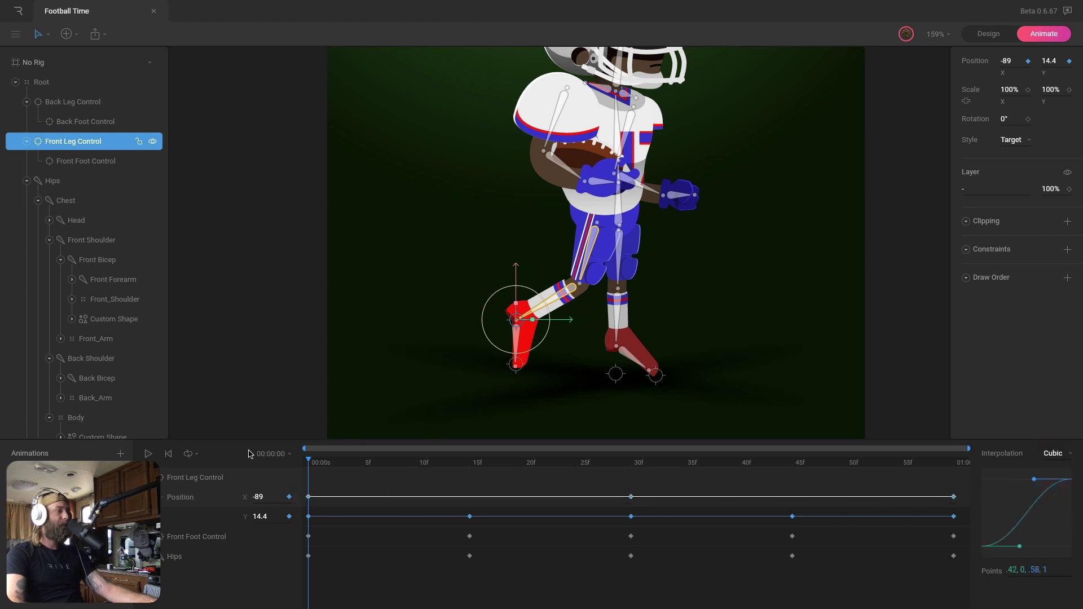
mouse_move(315, 463)
mouse_down()
mouse_move(641, 473)
mouse_move(639, 462)
mouse_move(314, 470)
mouse_up()
key(space)
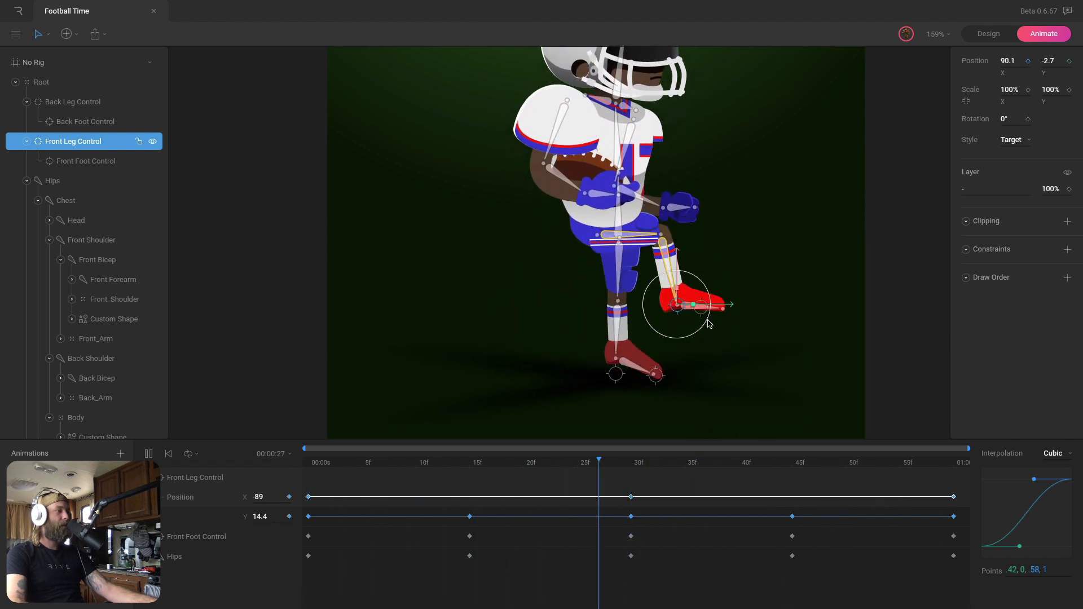
key(space)
Reshape the cubic curve of the X position keys at frames 0 and 30 to .7, .03, .58, 1 and play it back
drag(646, 489, 308, 501)
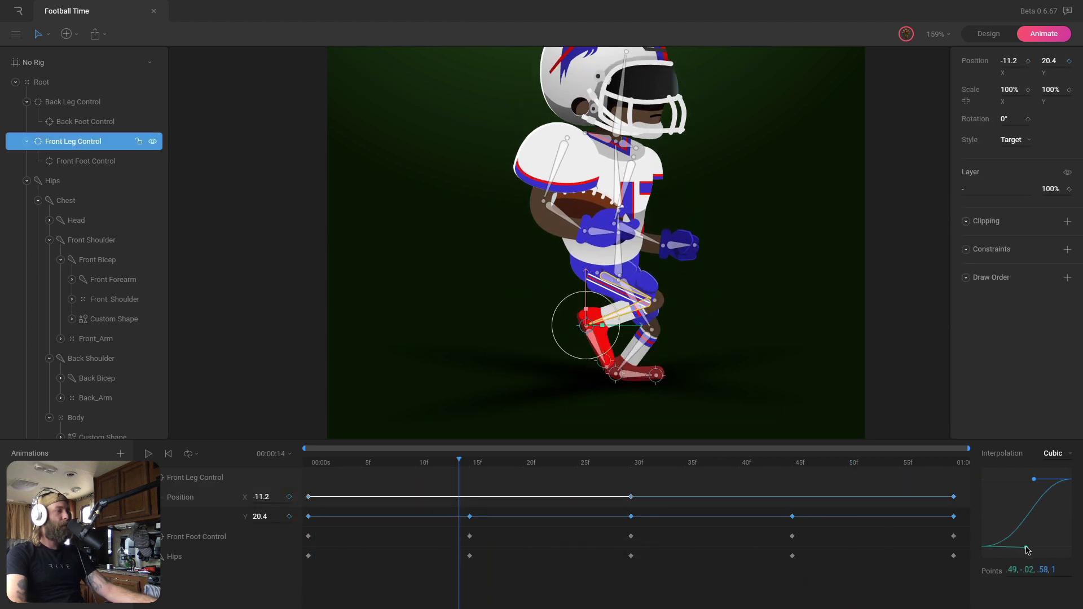
drag(1043, 547, 1045, 544)
key(space)
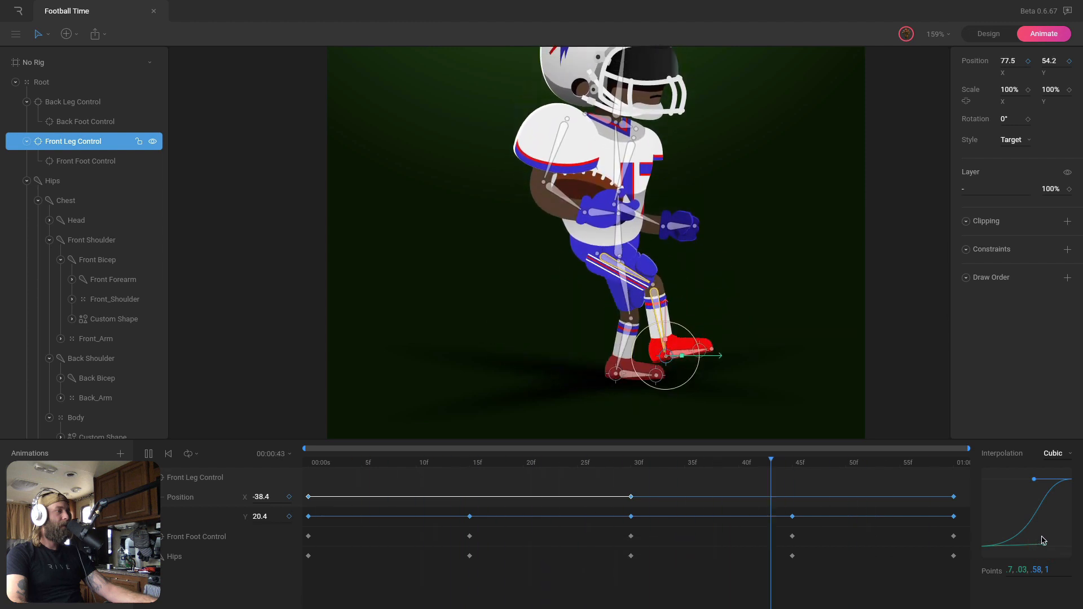
key(space)
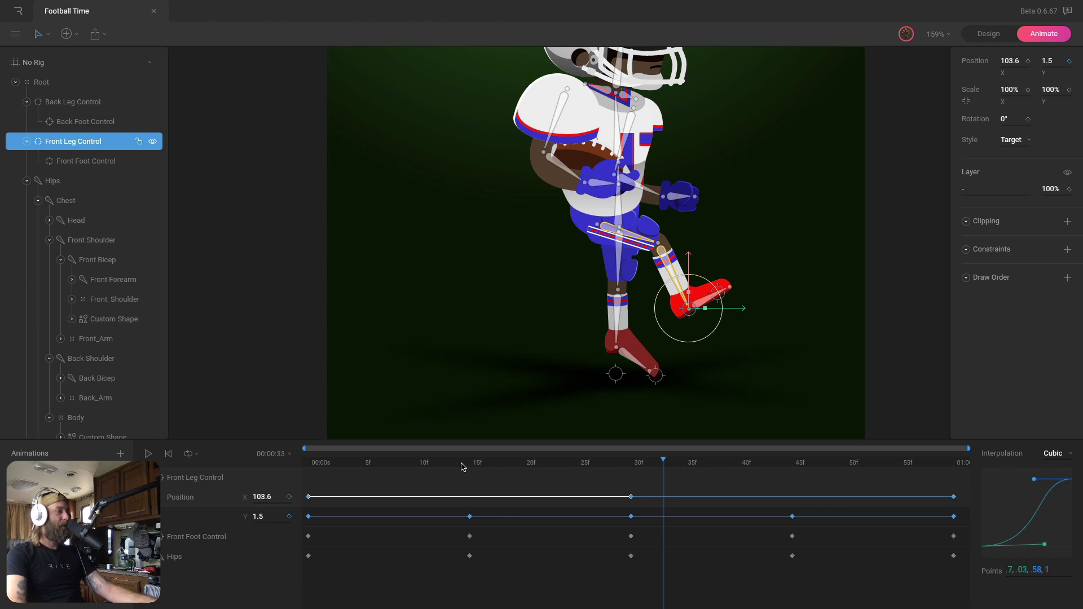
Raise Front Leg Control to Y 7.6 at frame 15 and delete the X position key created there
mouse_move(462, 466)
mouse_down()
mouse_move(290, 468)
mouse_move(469, 473)
mouse_up()
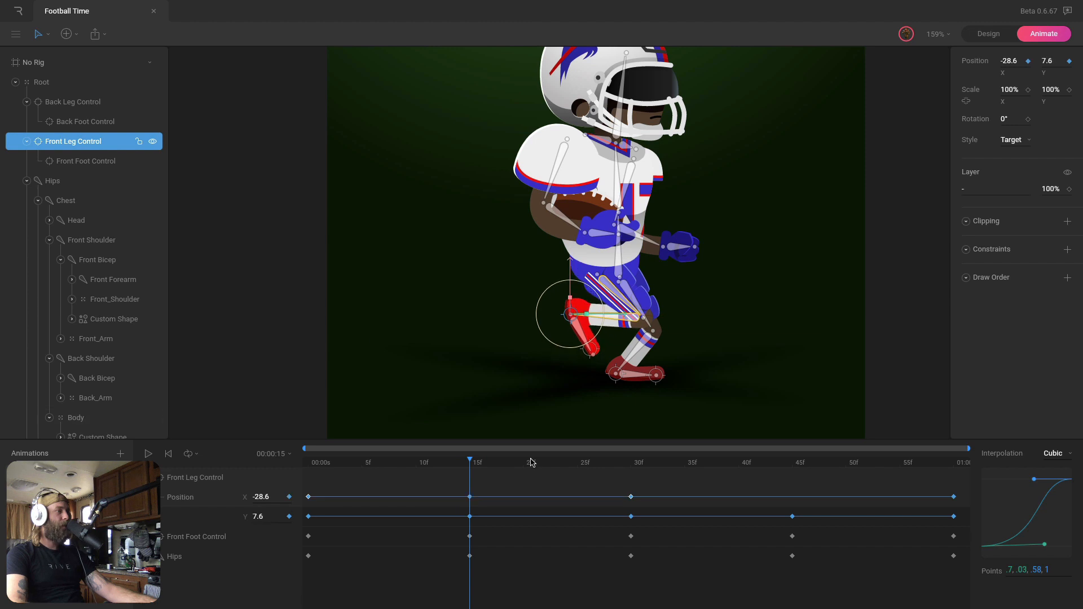
drag(486, 493, 846, 463)
key(Delete)
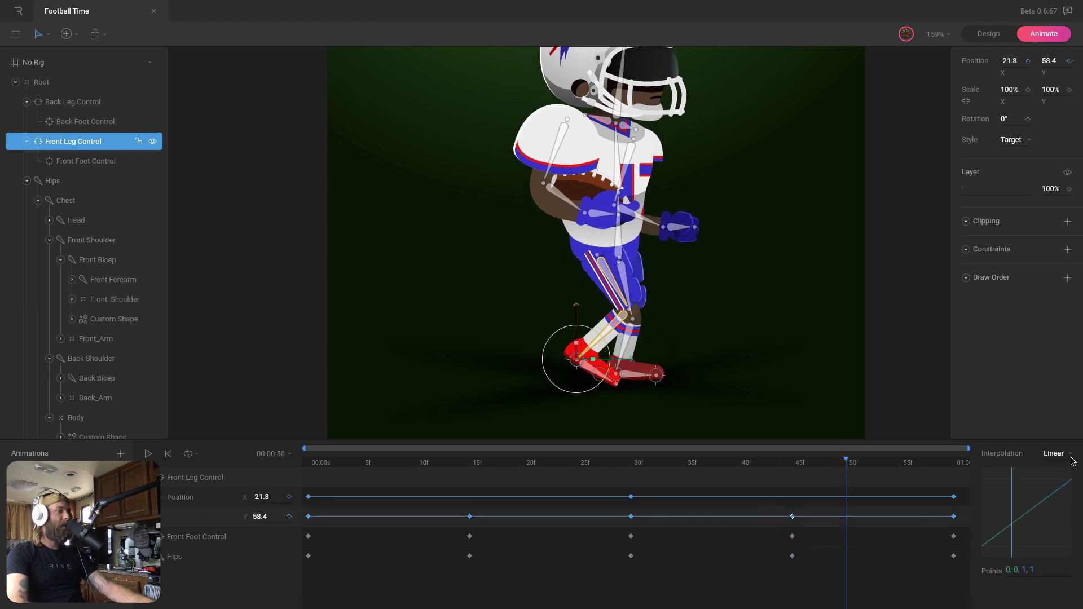
Set Front Leg Control's Y position key at frame 45 to Cubic with points .89, .02, .58, 1 and scrub through the motion
click(1069, 455)
click(1052, 486)
drag(1024, 550, 1048, 549)
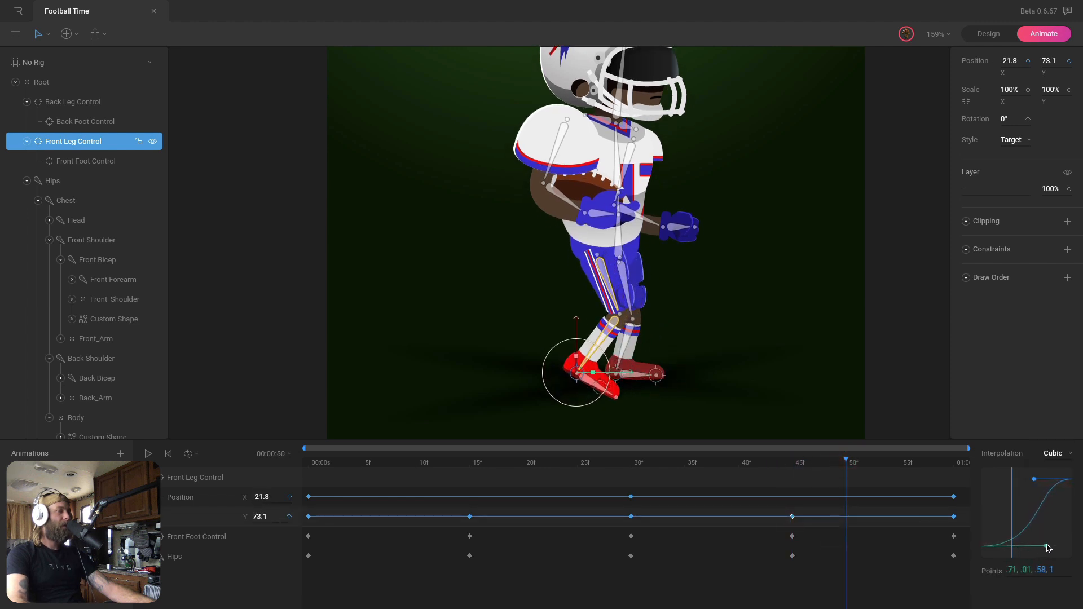
drag(799, 464, 958, 473)
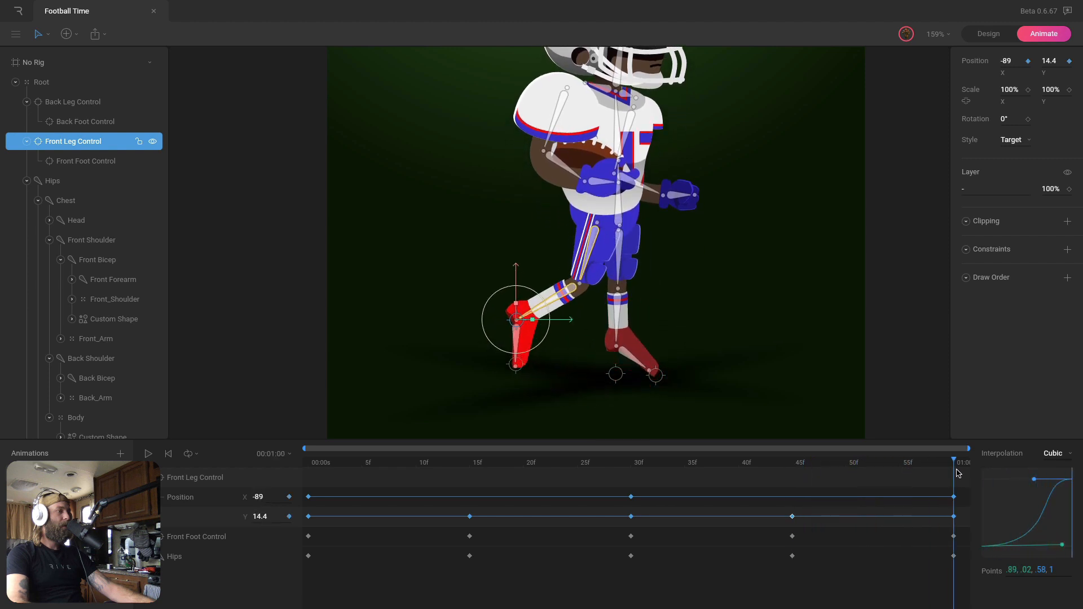
drag(708, 461, 636, 465)
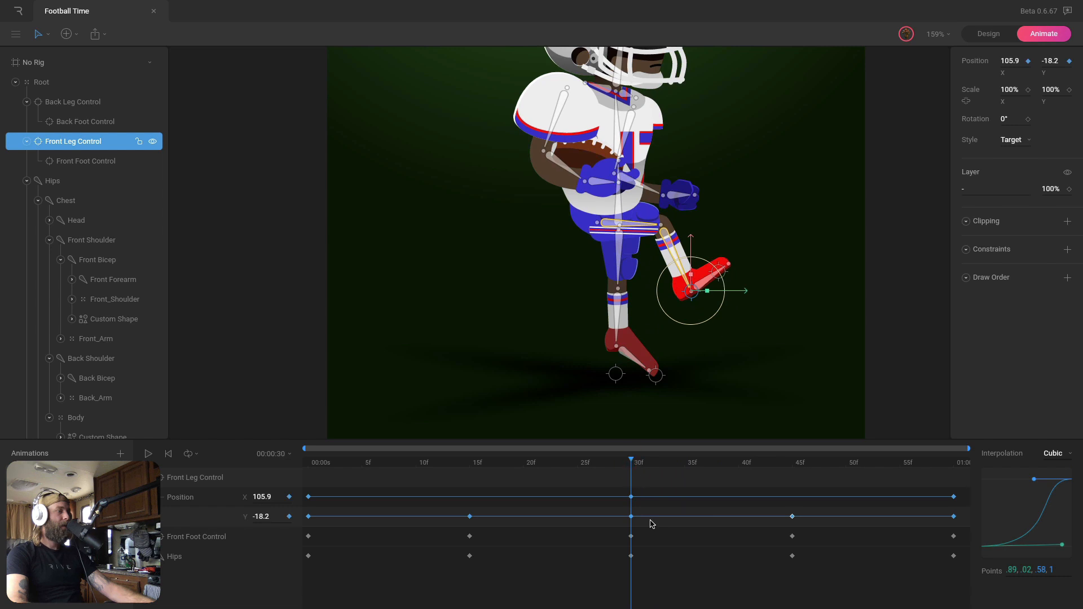
Set Front Leg Control's Y position keys at frames 0, 15, 30 and 60 to Cubic and play back the leg motion
drag(649, 510, 623, 522)
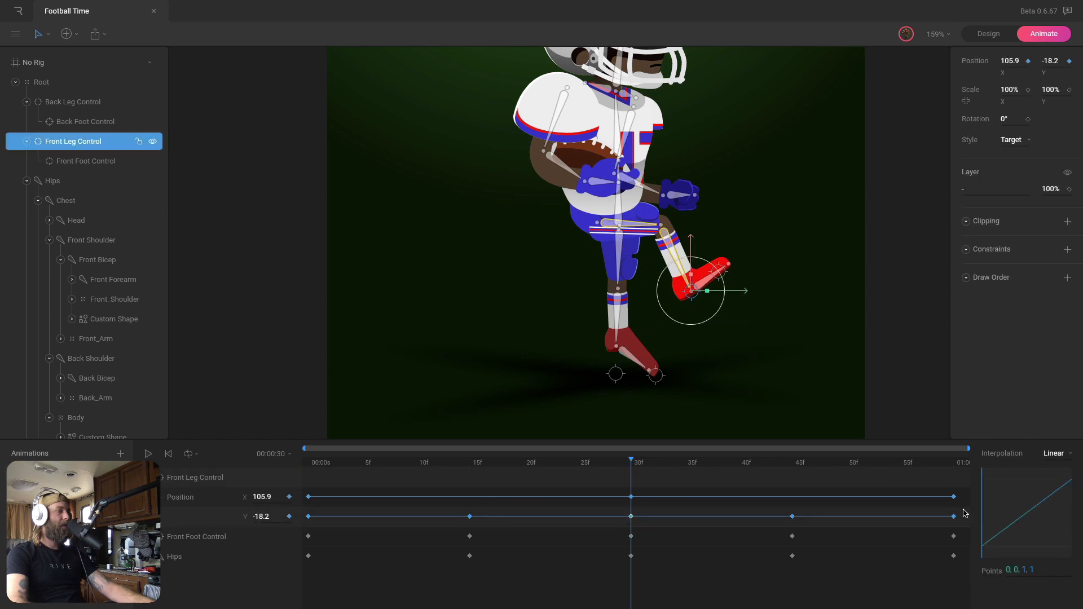
drag(964, 511, 952, 518)
drag(474, 511, 305, 526)
click(1053, 454)
click(1053, 493)
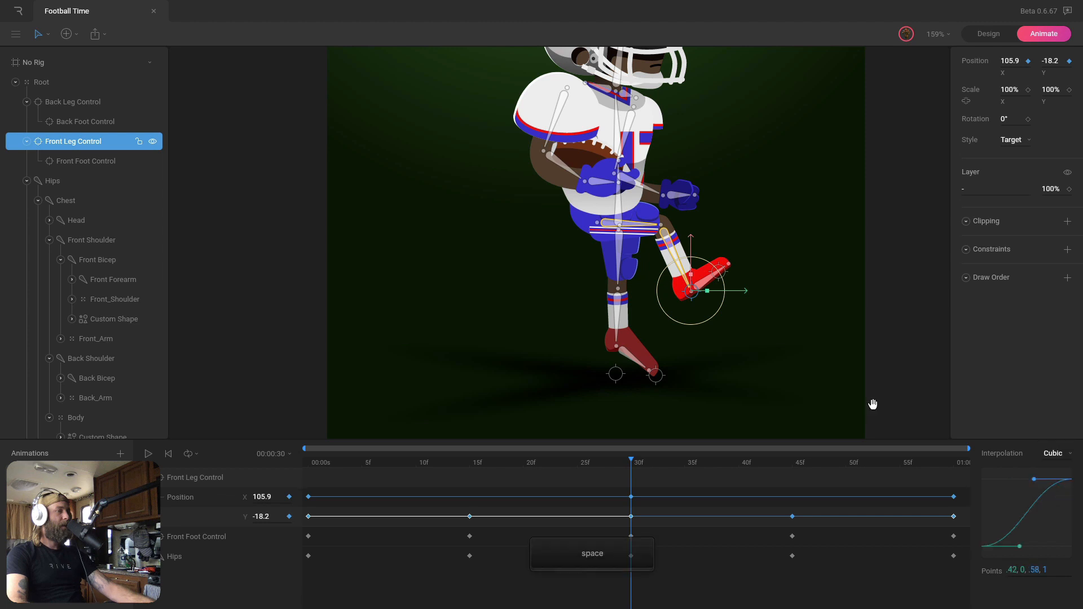
click(885, 355)
key(space)
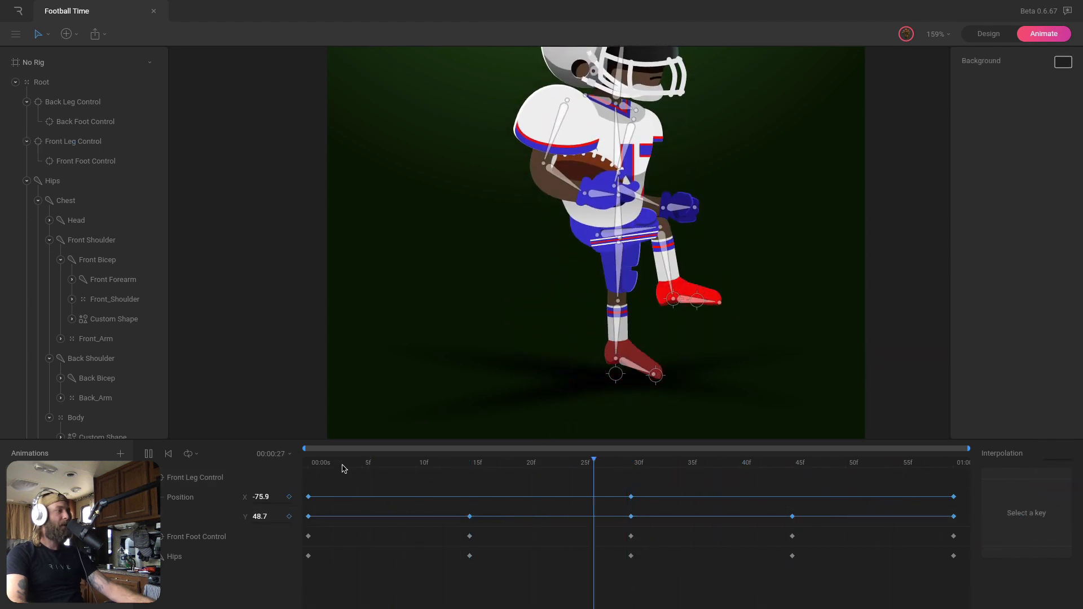
drag(336, 464, 302, 466)
Set all Front Foot Control X and Y position keys to Cubic interpolation and scrub through the foot motion
click(85, 160)
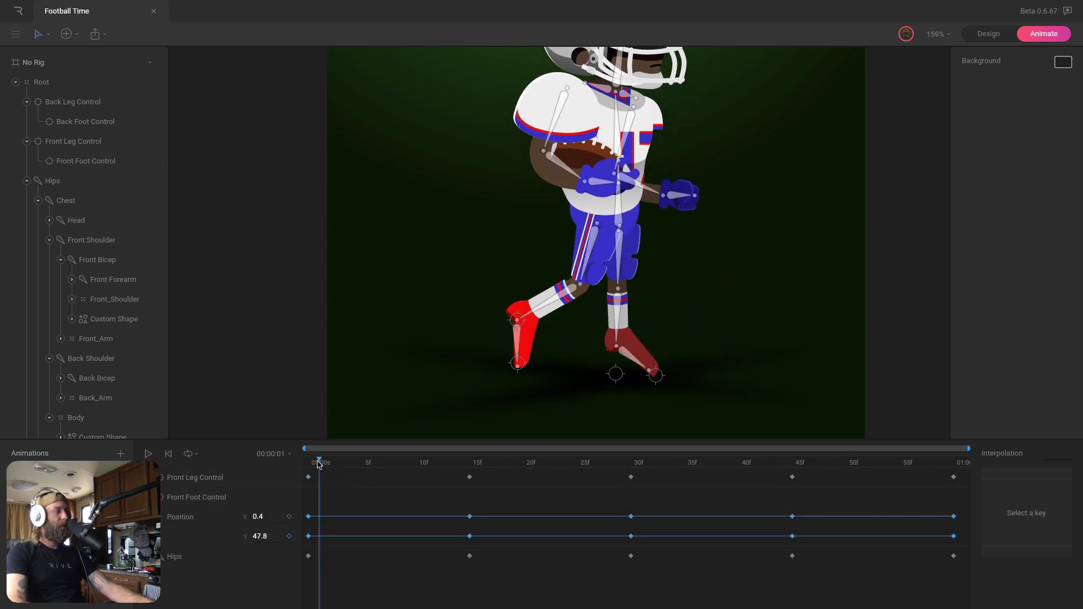
drag(320, 464, 456, 475)
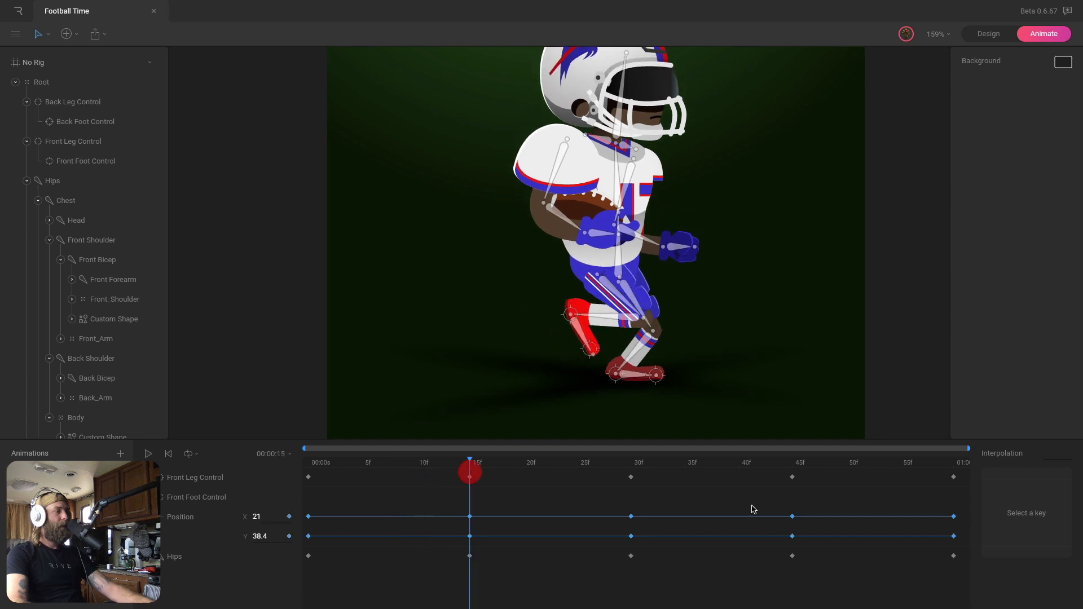
drag(955, 511, 308, 539)
click(1070, 454)
click(1054, 493)
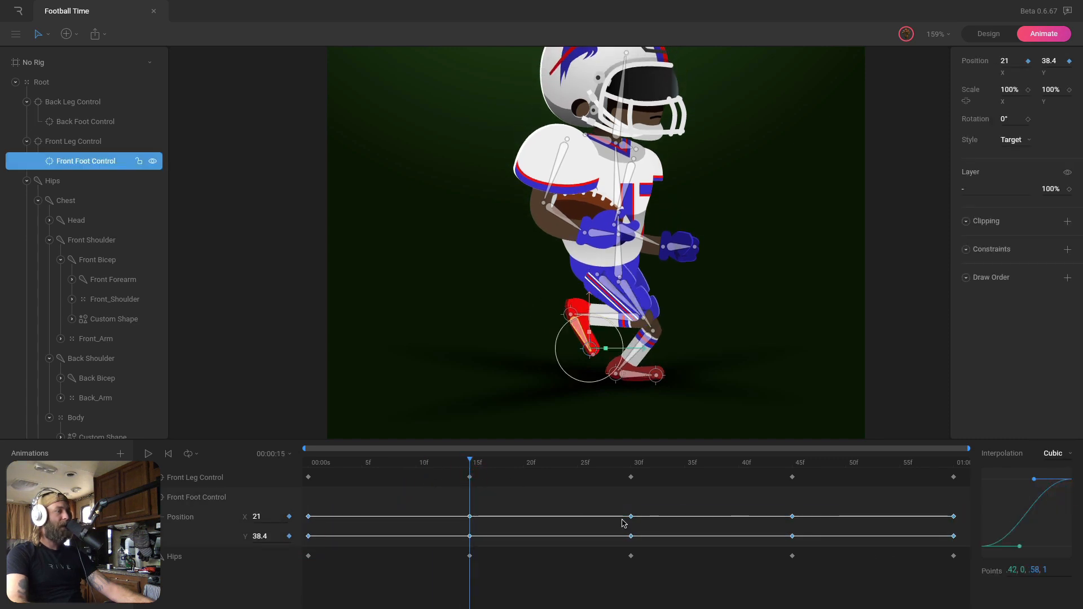
drag(495, 472, 781, 478)
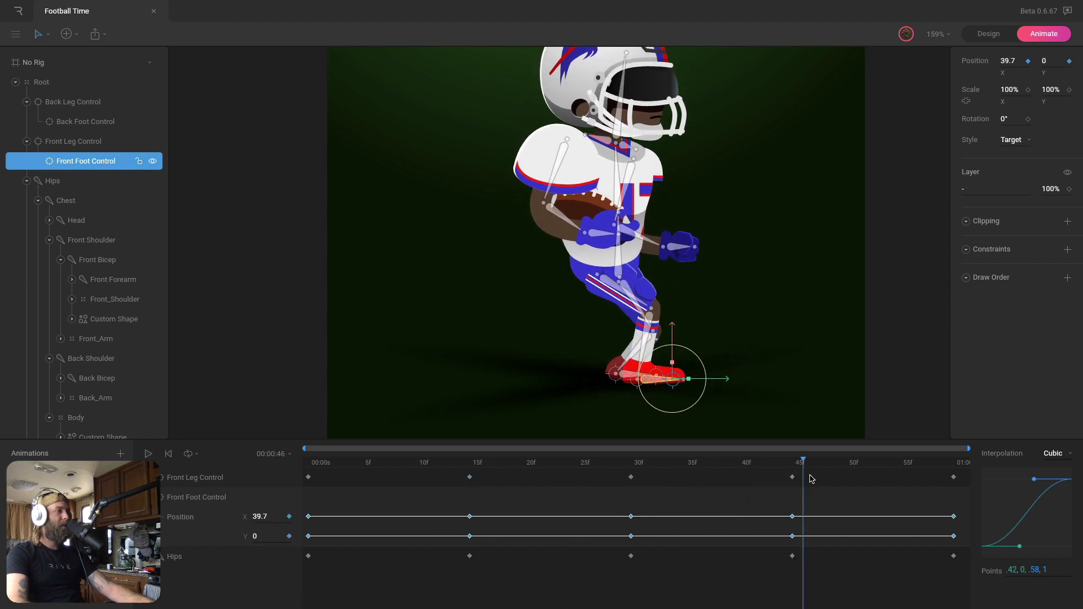
Set Front Foot Control's X and Y position keys at frame 45 to Cubic points .87, 0, .58, 1 and play back the motion
drag(846, 476, 783, 539)
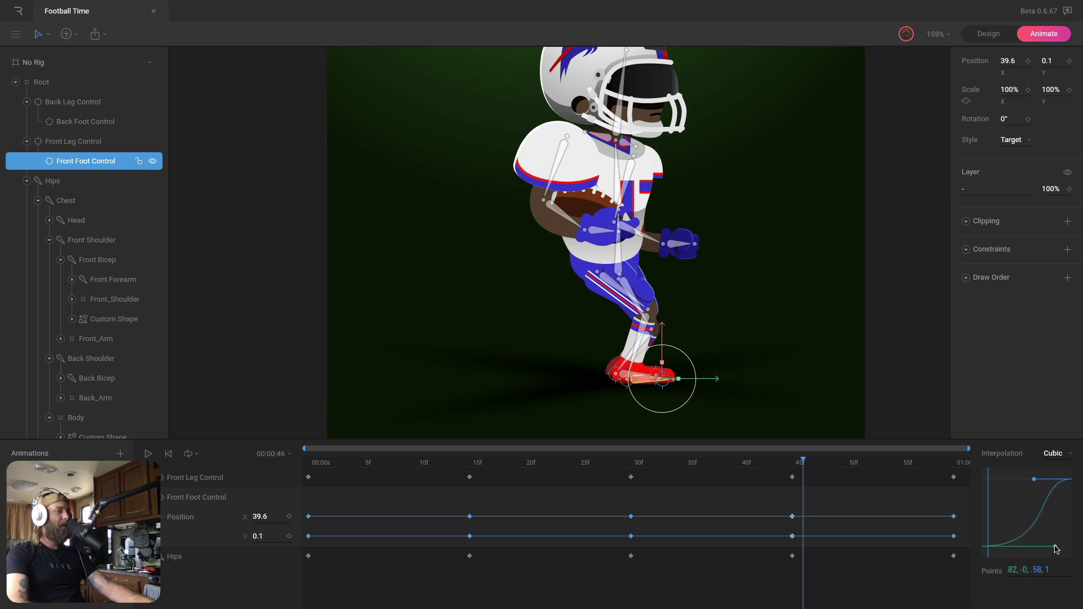
drag(800, 467, 938, 467)
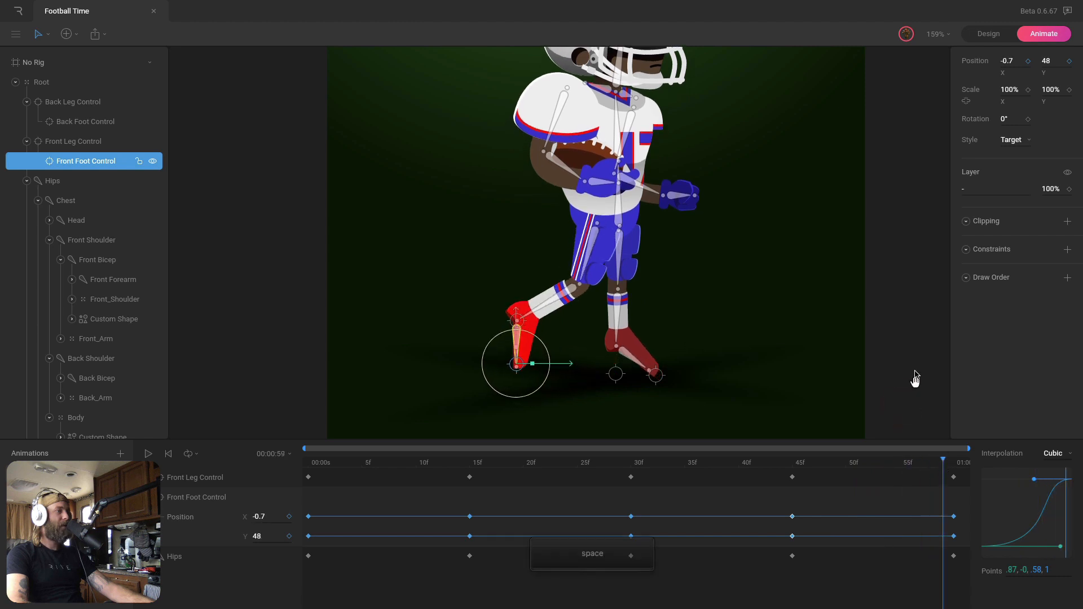
click(914, 368)
key(space)
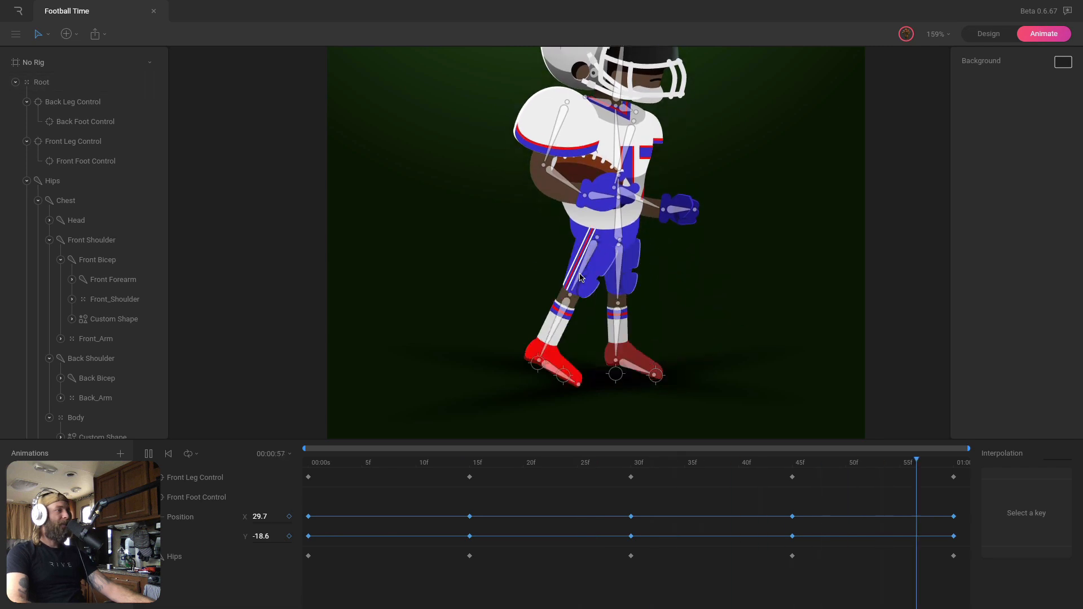
key(space)
At frame 0, raise Back Leg Control in front to X 82.9, Y -16.7 and set Back Foot Control to X 47.7, Y -14.4
drag(291, 467, 261, 466)
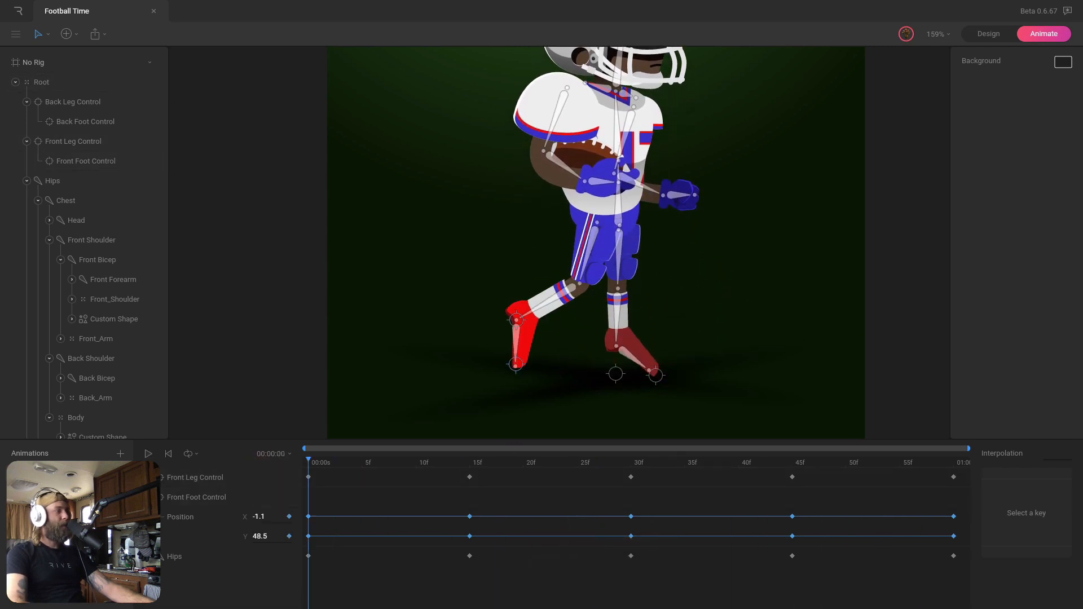
click(148, 497)
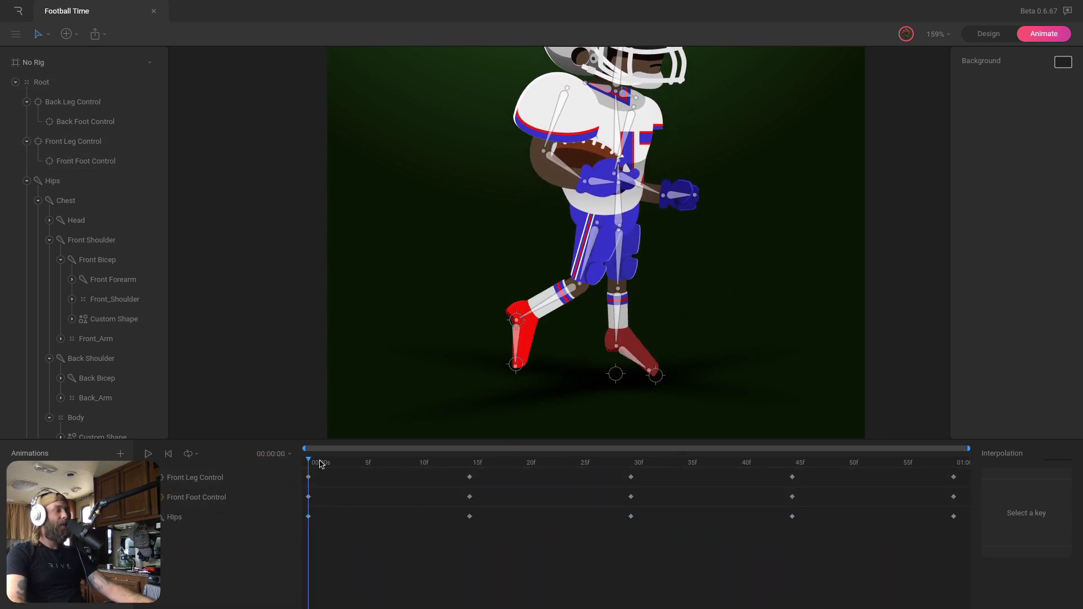
click(79, 102)
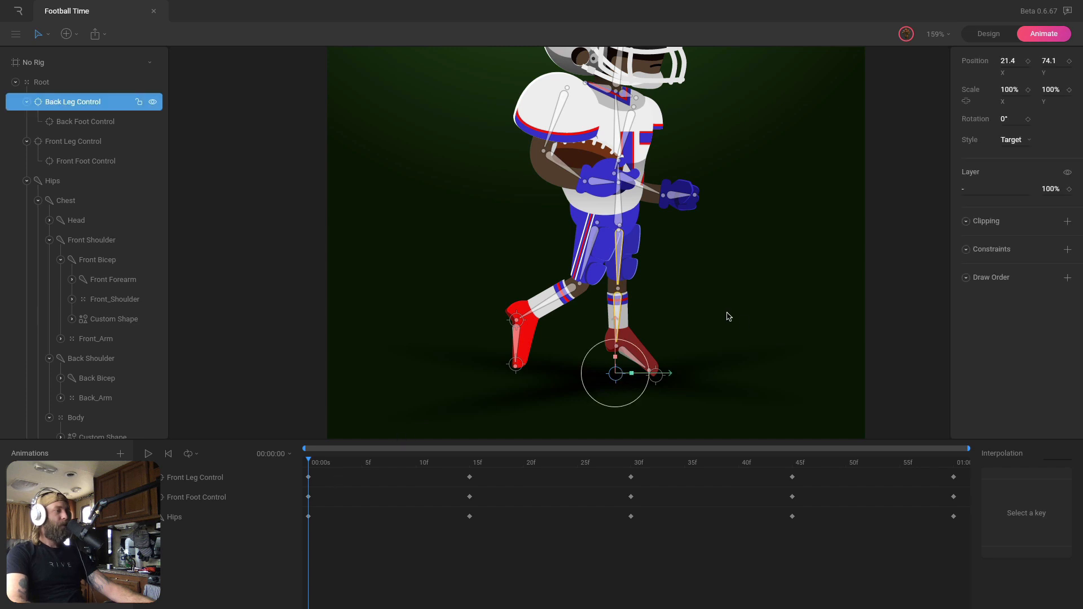
drag(633, 265, 640, 242)
drag(669, 294, 726, 294)
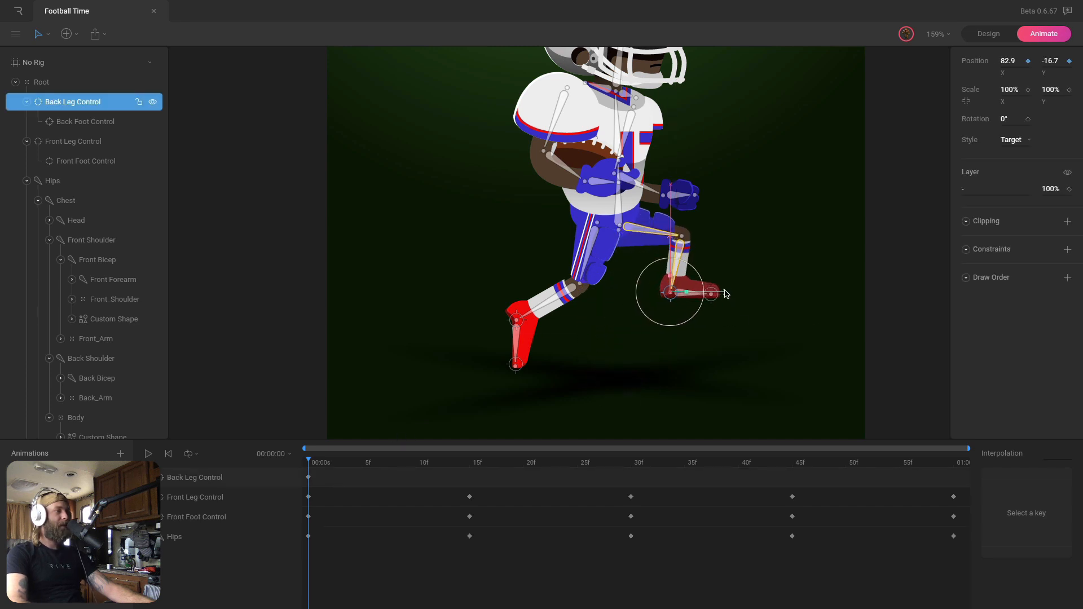
click(712, 290)
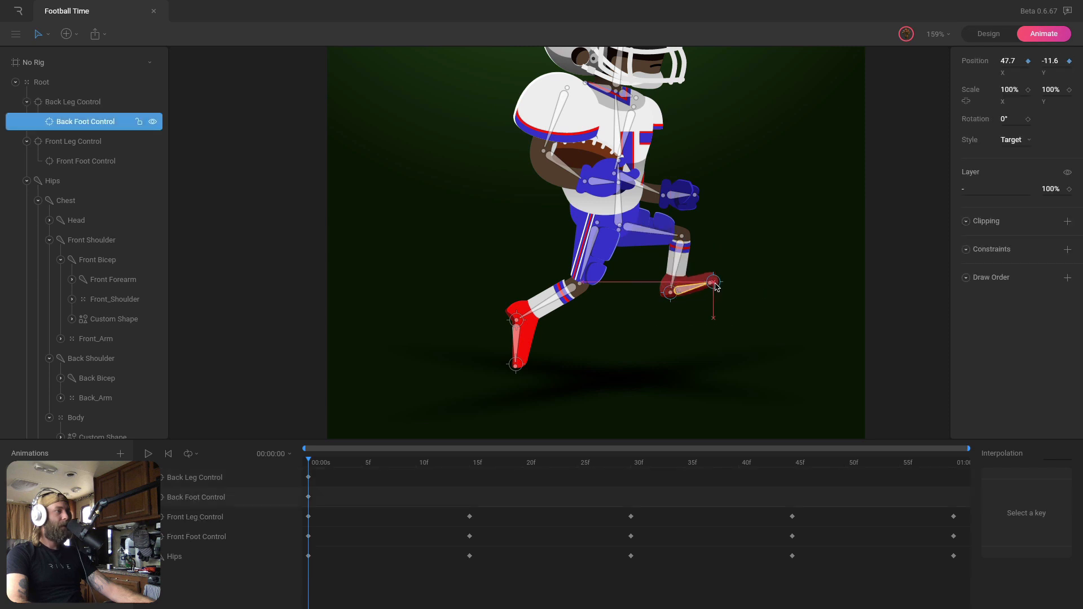
At frame 15, lower Back Leg Control to the ground beneath the body and set Back Foot Control to X 51.1, Y 1.6
drag(329, 465, 470, 466)
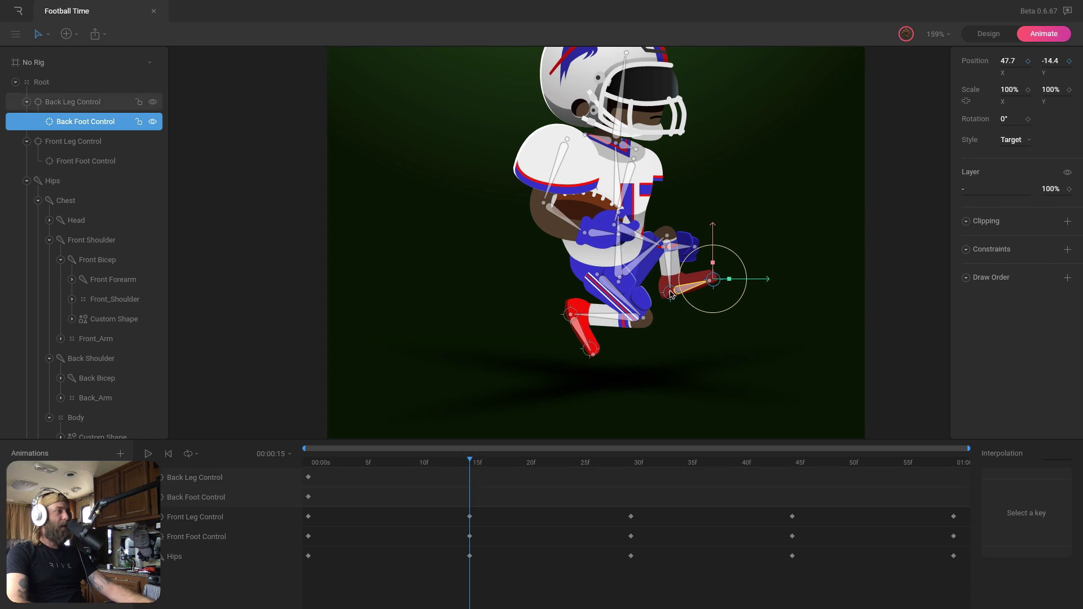
drag(669, 292, 677, 377)
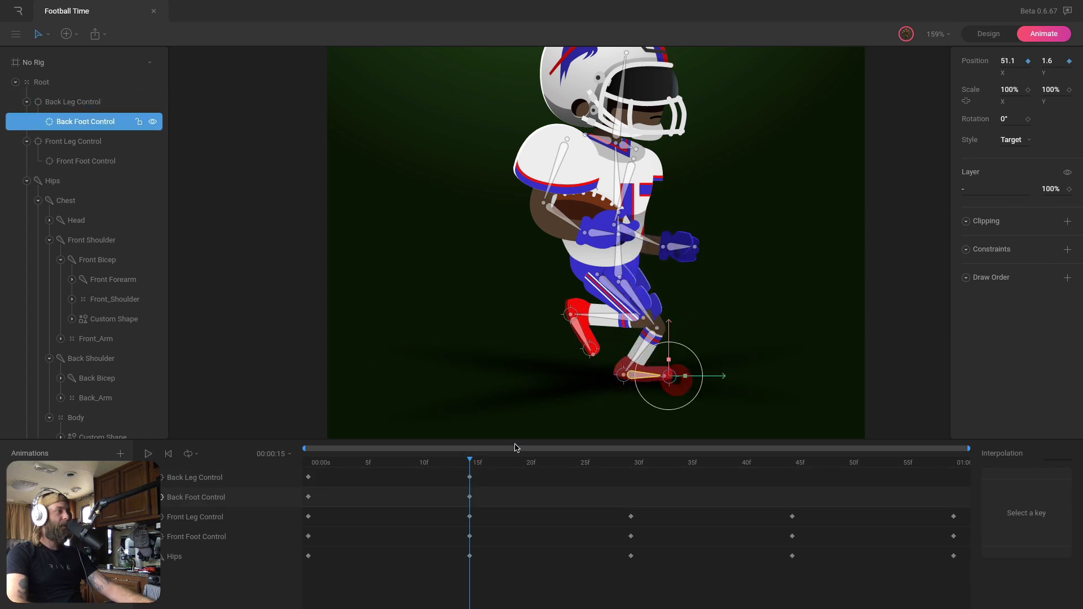
At frame 30, move Back Leg Control behind the body to X -67, Y -0.1 and Back Foot Control to X -3, Y 43.3
drag(514, 448, 631, 449)
click(800, 247)
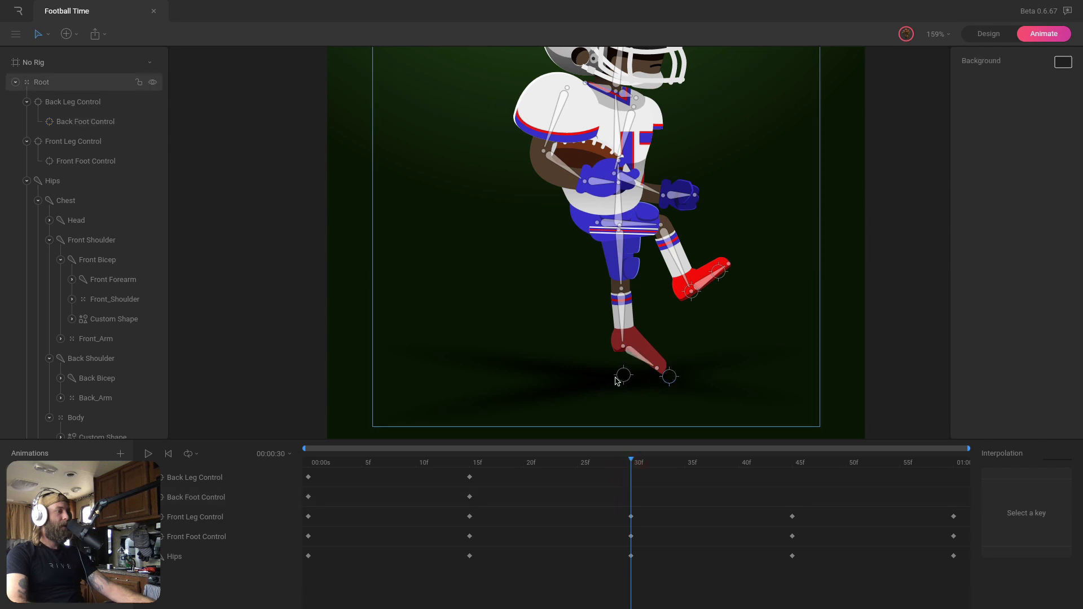
drag(616, 381, 560, 340)
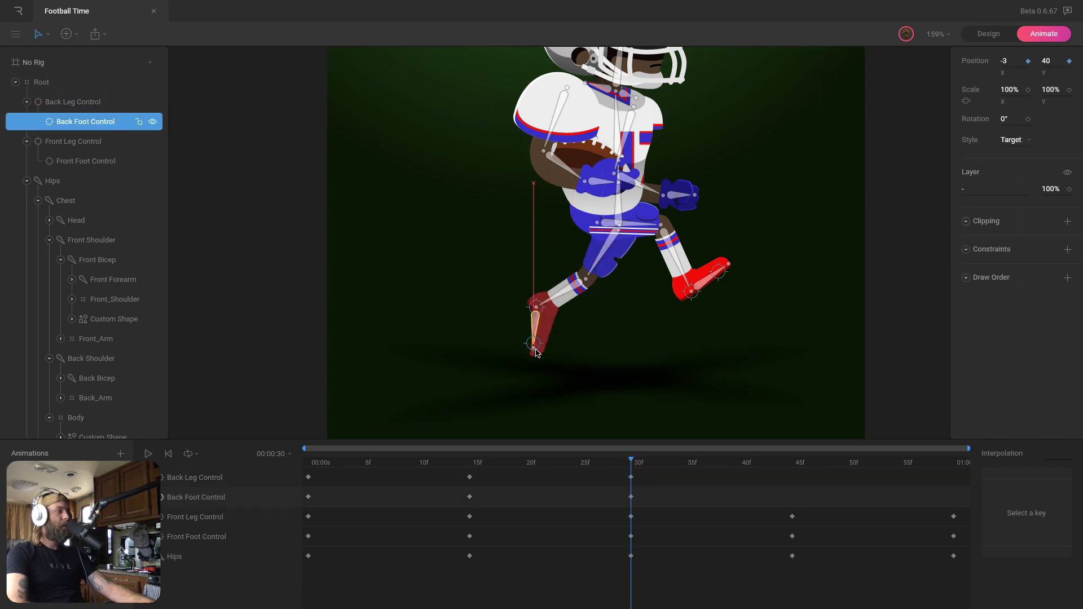
At frame 45, bring Back Leg Control under the body to X 8.9, Y 5.9 and Back Foot Control to X -19.2, Y 39
drag(667, 462, 792, 466)
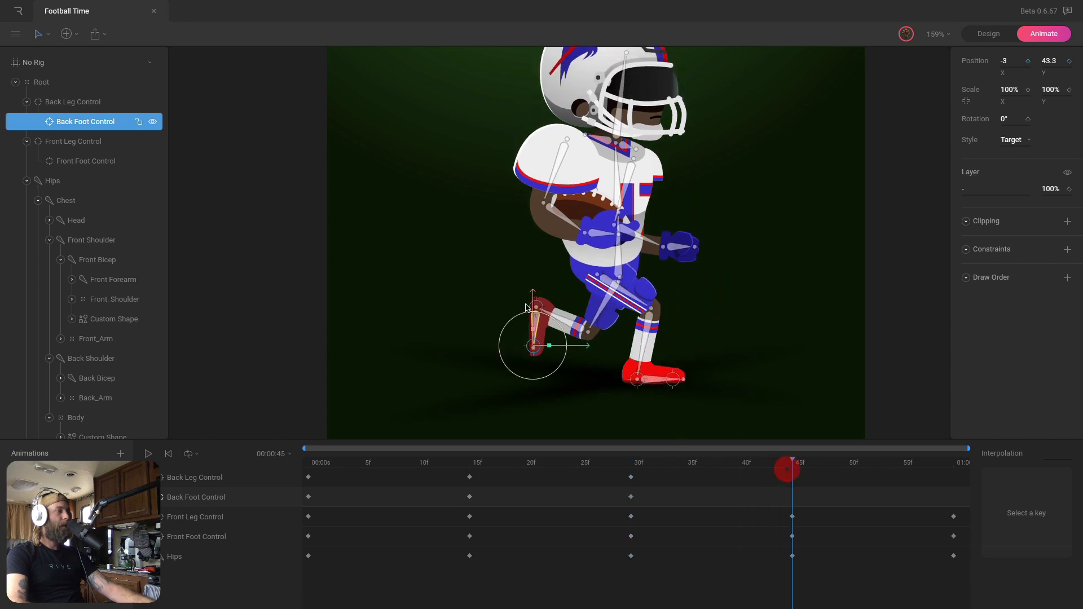
click(519, 261)
drag(537, 307, 611, 314)
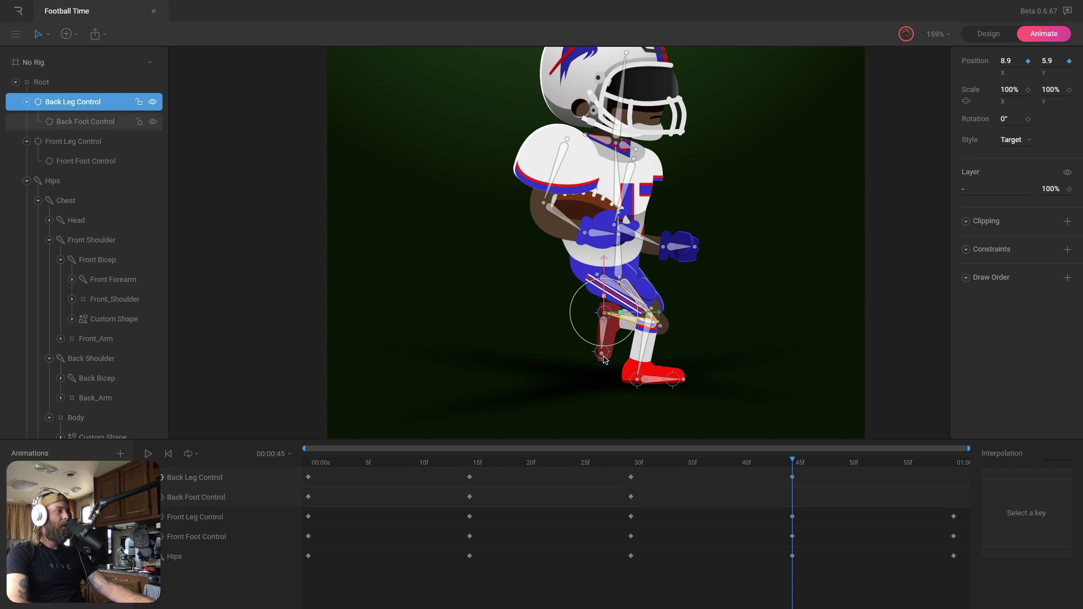
drag(596, 354, 587, 359)
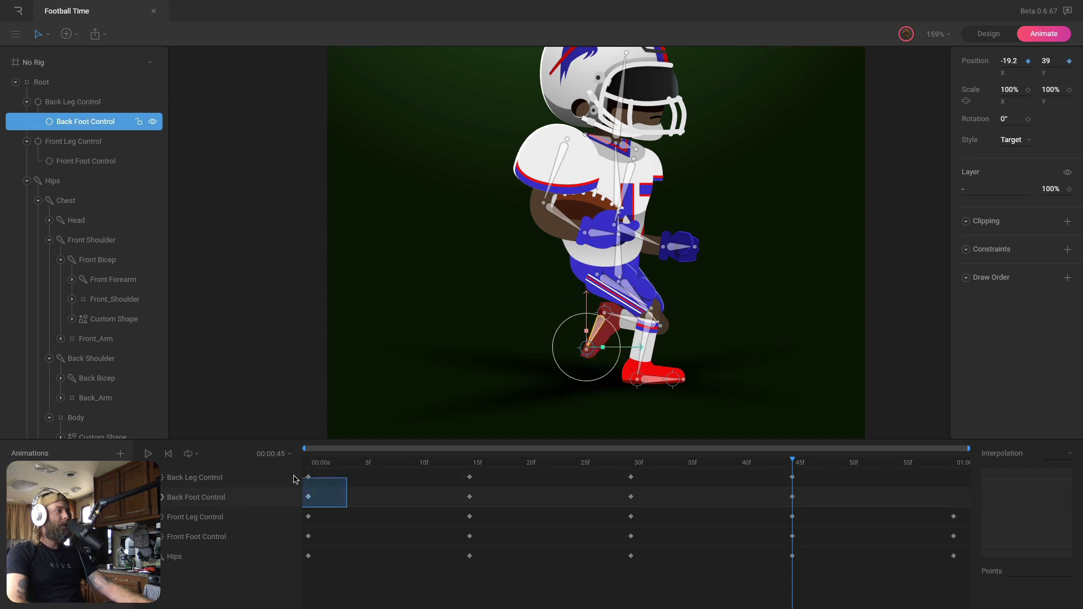
Copy the Back Leg Control and Back Foot Control keys from frame 0 to frame 60 and play back the loop
drag(293, 479, 293, 473)
drag(838, 465, 957, 467)
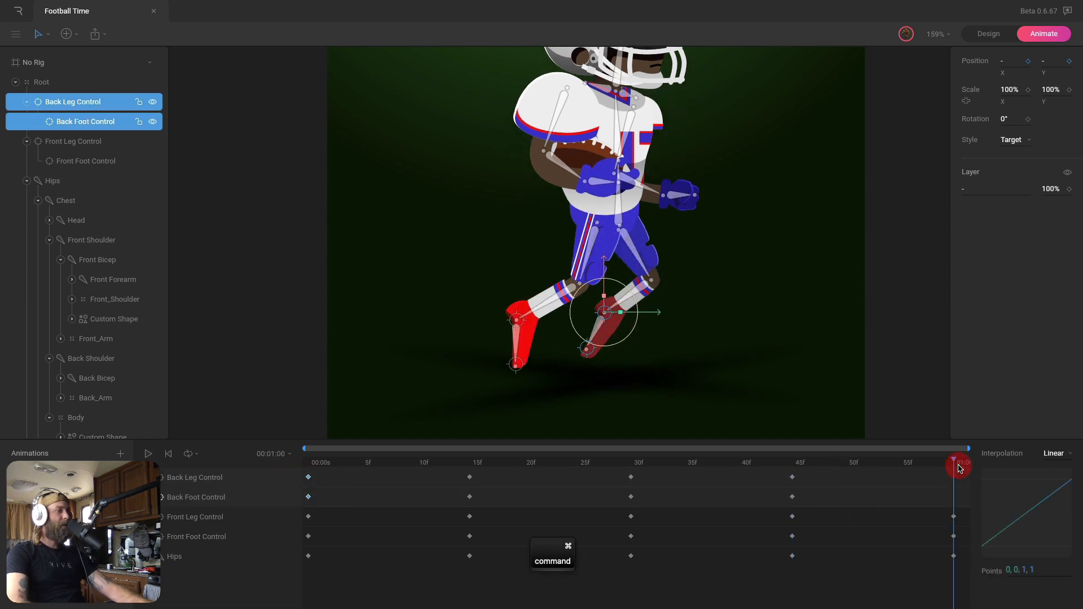
key(ctrl+v)
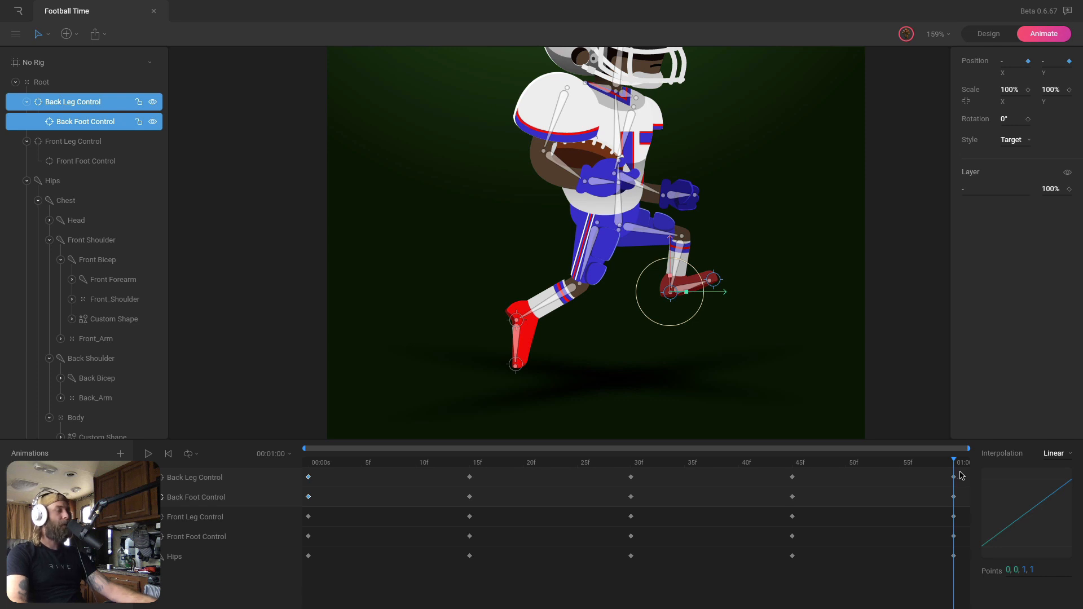
drag(962, 472, 949, 492)
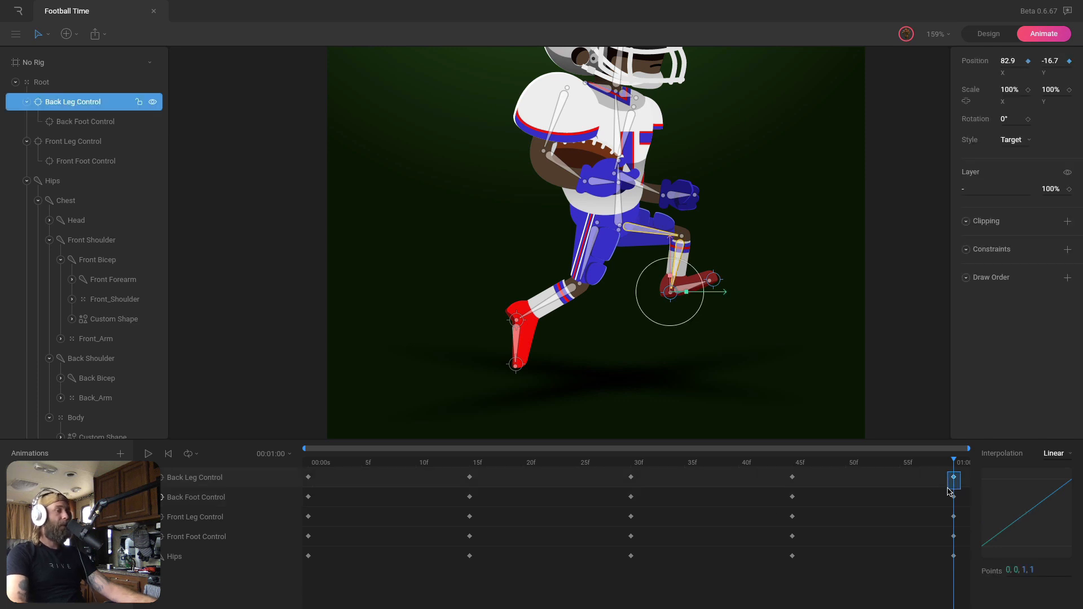
drag(606, 466, 629, 464)
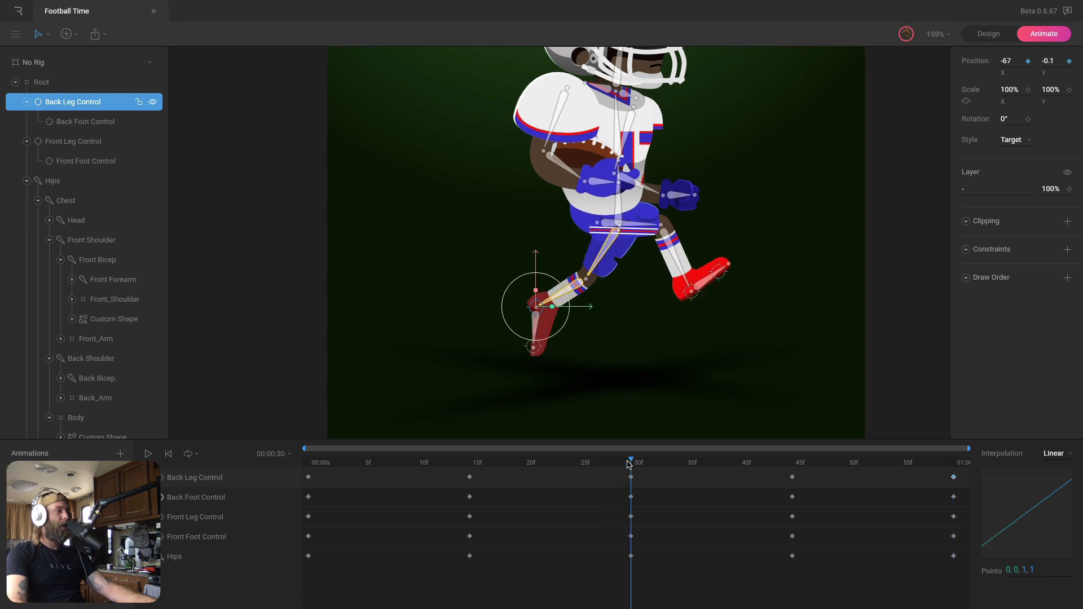
key(space)
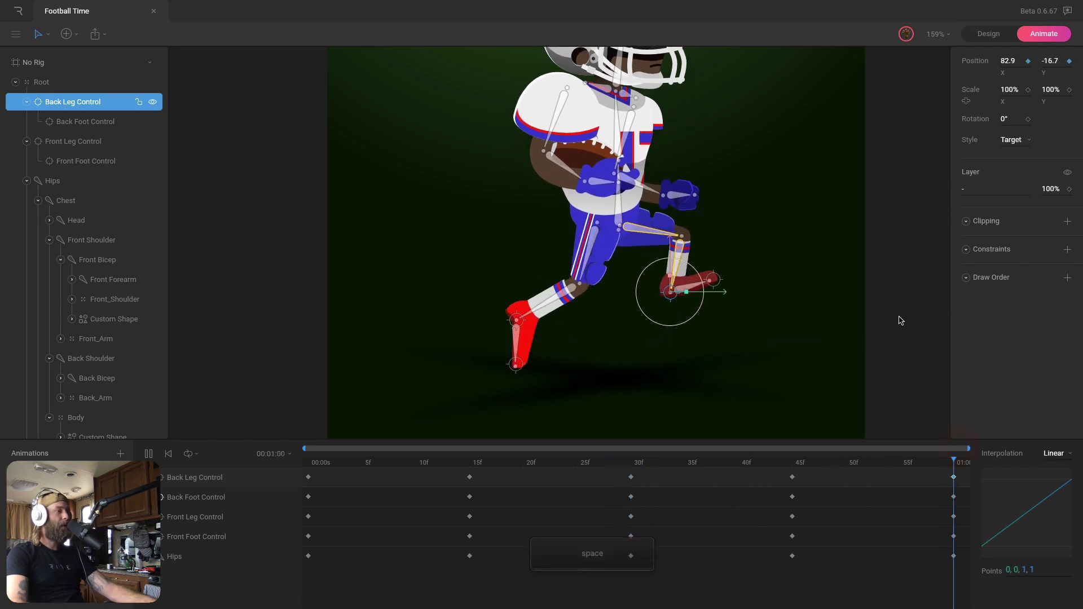
click(900, 317)
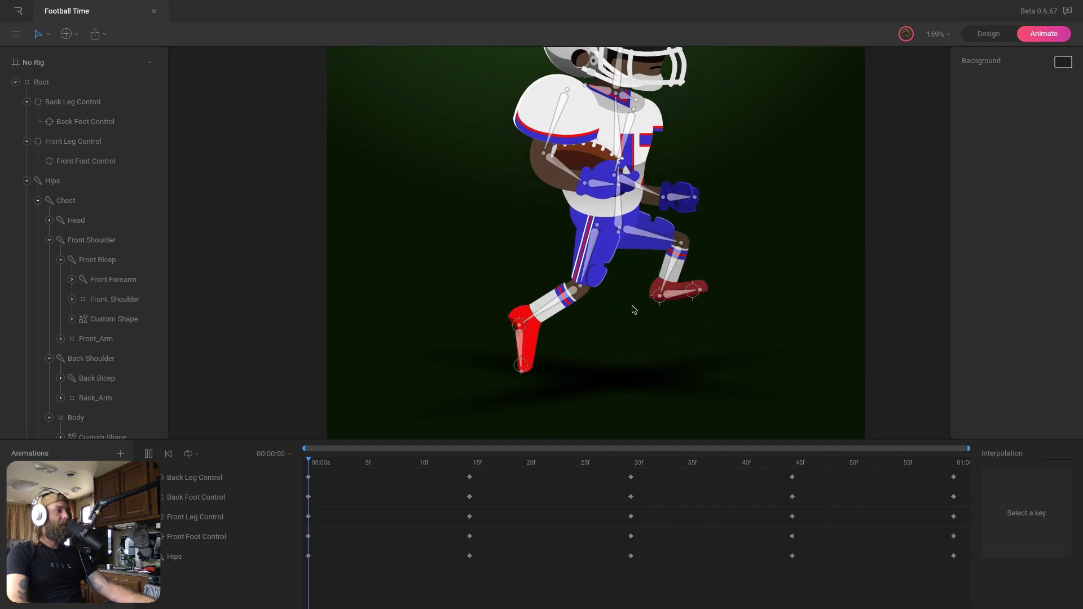
key(space)
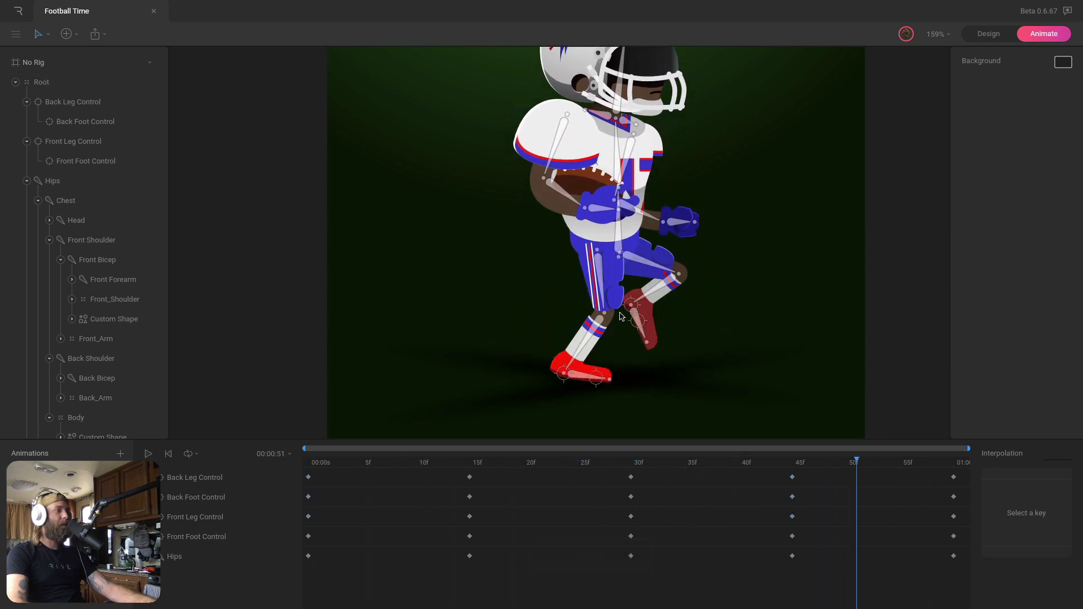
Set all Back Leg Control and Back Foot Control keys to Cubic interpolation
drag(963, 503, 299, 466)
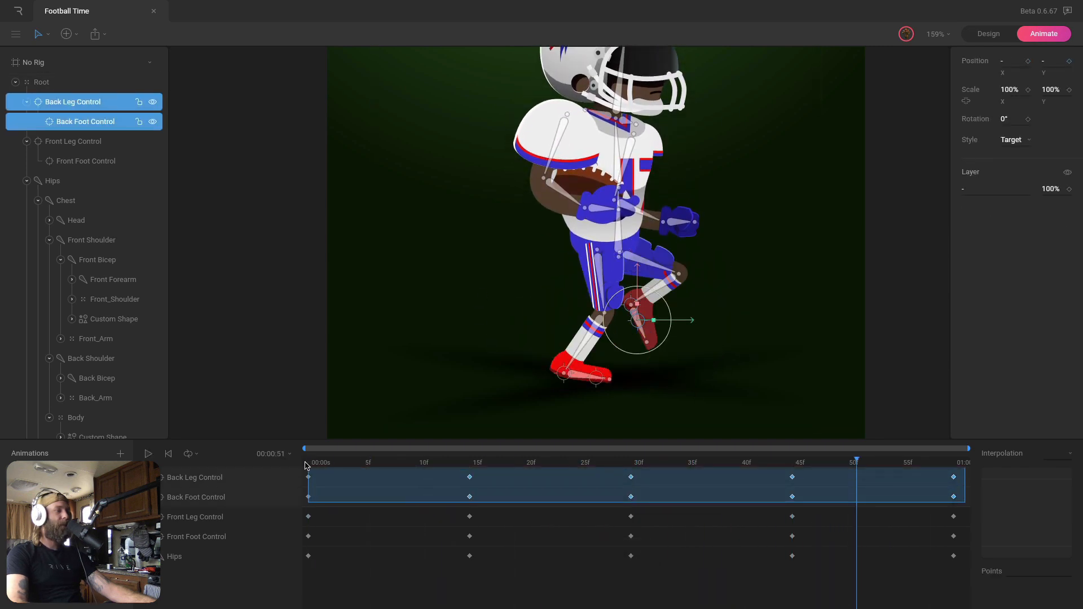
click(1054, 455)
click(1052, 493)
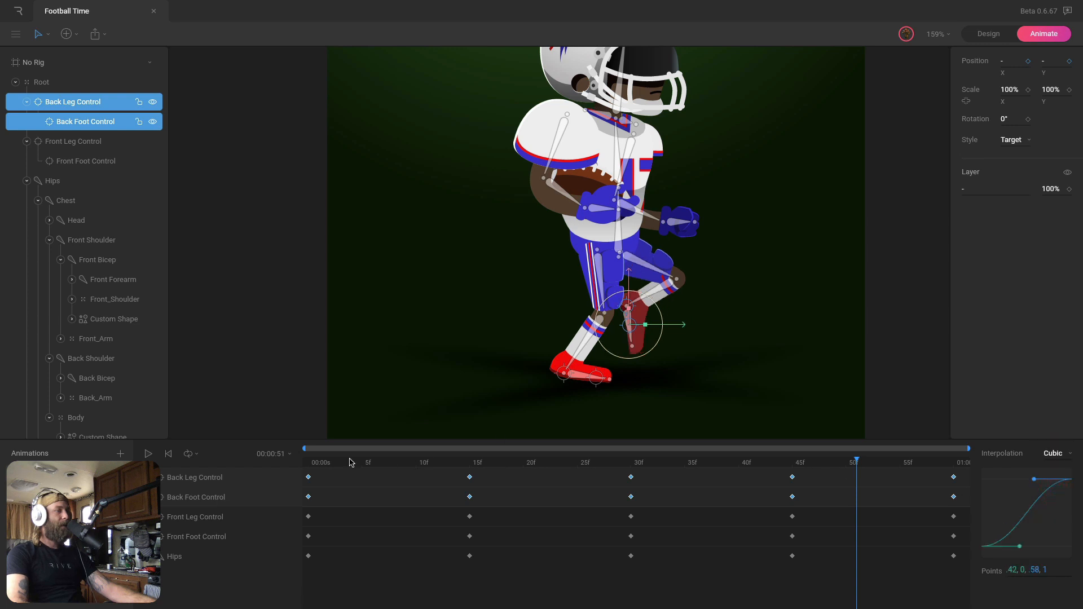
Delete Back Leg Control's X position keys at frames 15 and 45 and scrub through the motion
click(149, 477)
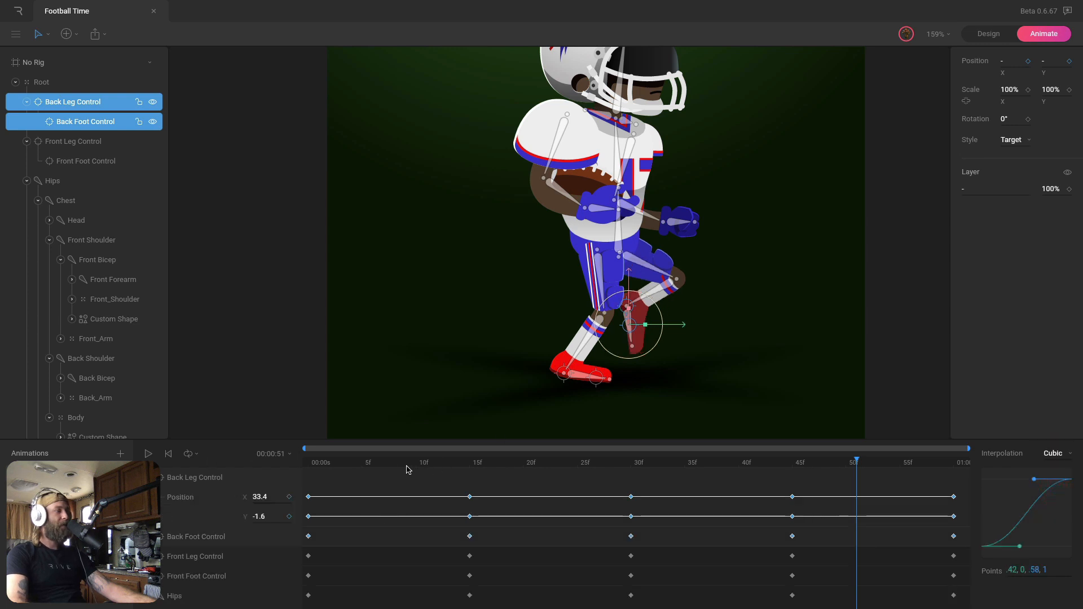
drag(402, 463, 450, 506)
key(Delete)
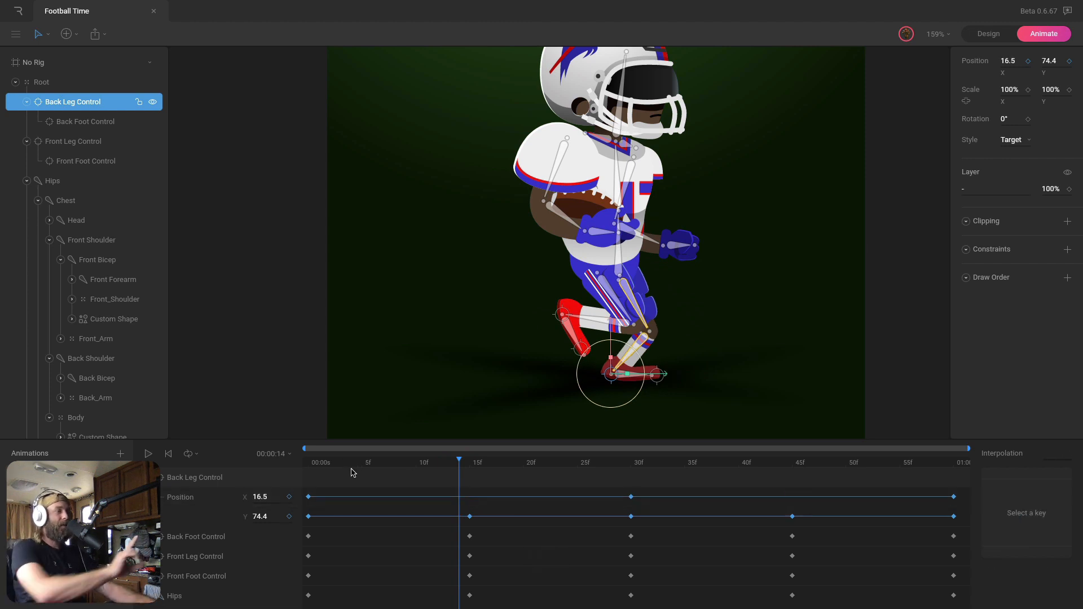
Set Back Leg Control's X position keys at frames 0 and 30 to Cubic points .79, -.01, .58, 1 and play back the motion
click(297, 464)
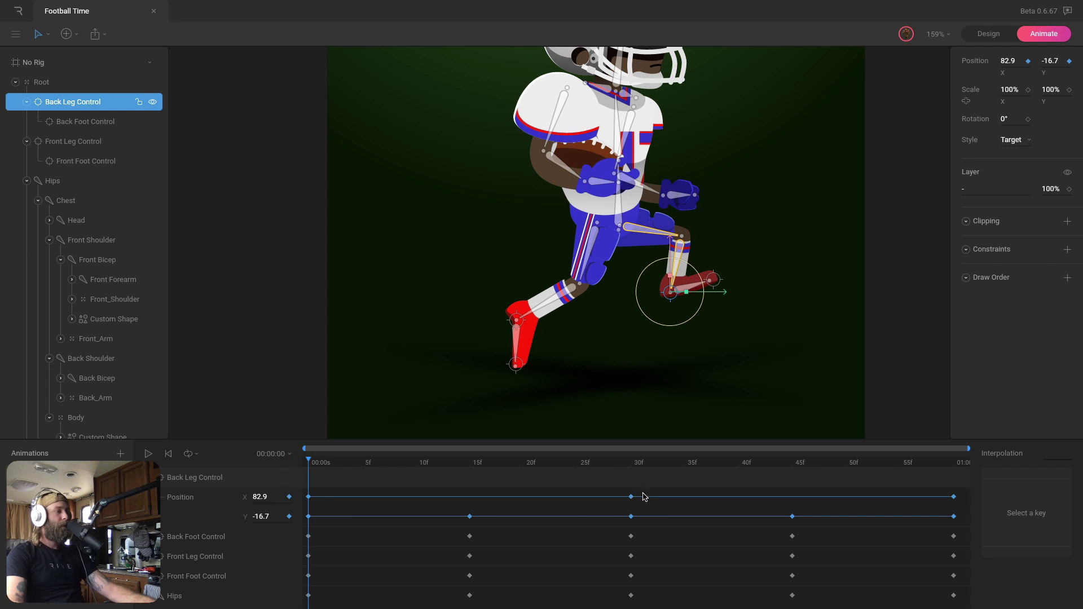
drag(645, 496, 307, 505)
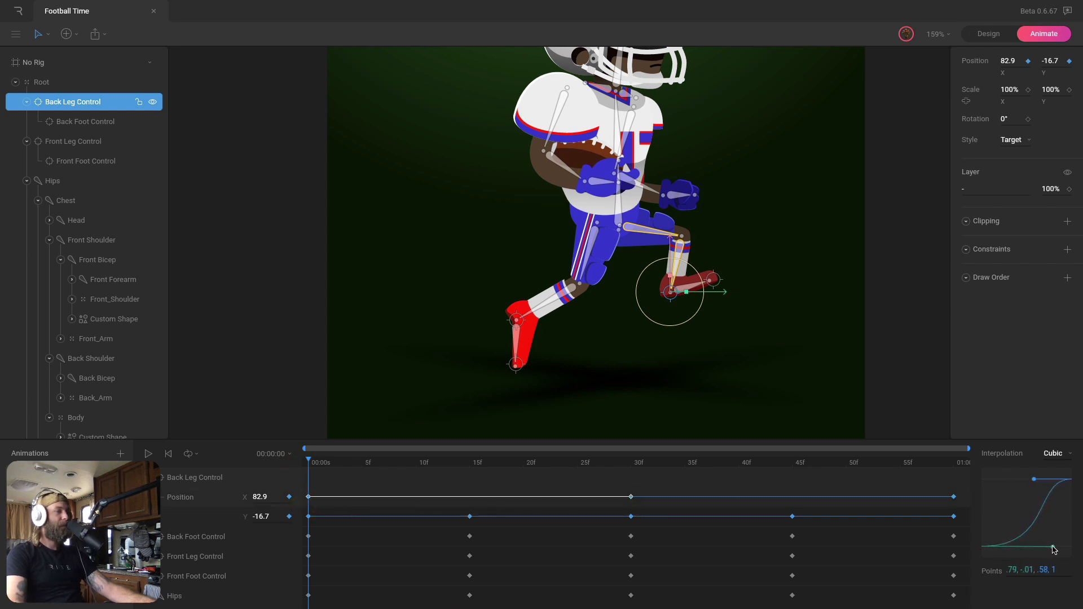
key(space)
click(896, 389)
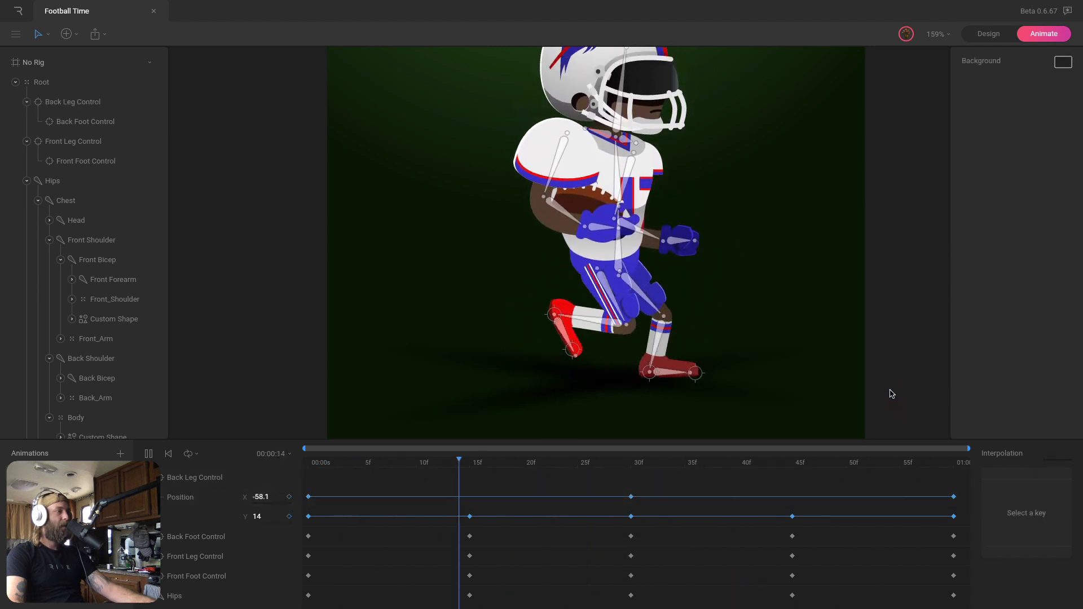
Set Back Leg Control's Y position key at frame 15 to Cubic points .73, 0, .58, 1 and play back the leg motion
click(632, 463)
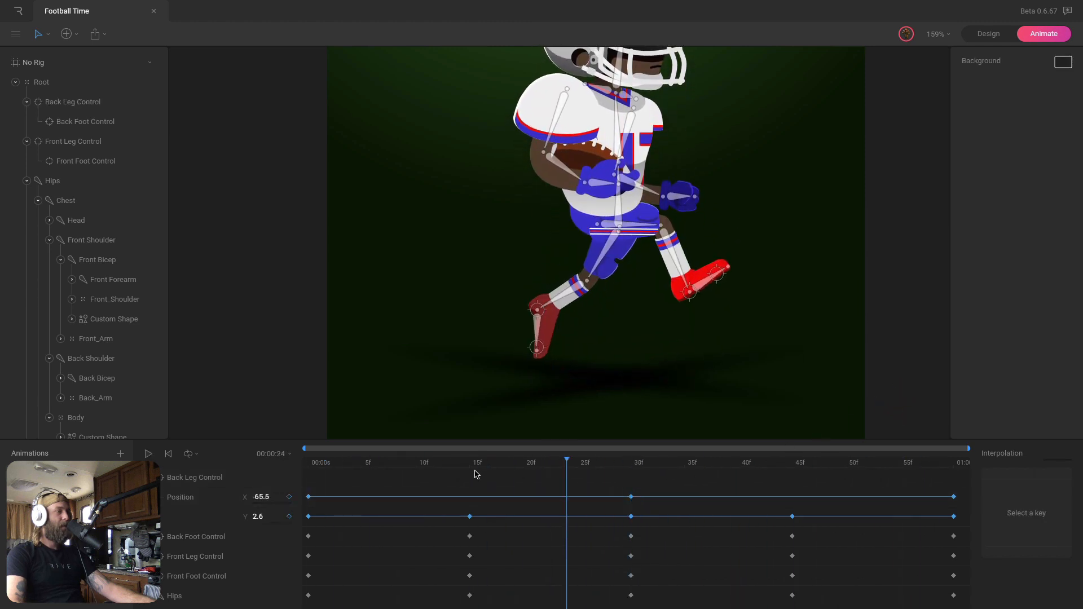
drag(476, 475, 462, 525)
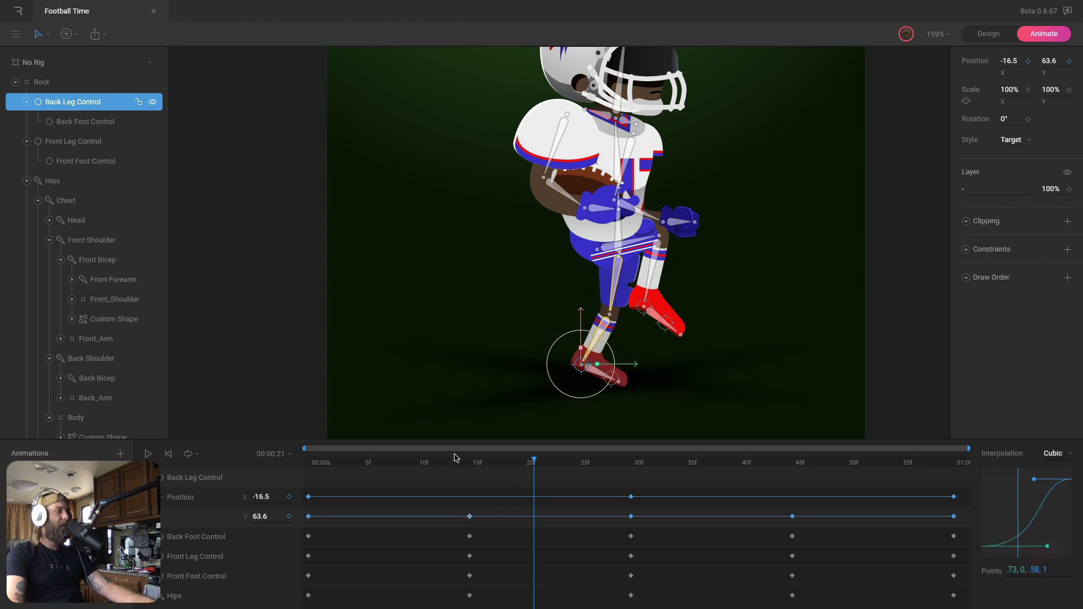
drag(469, 464, 568, 470)
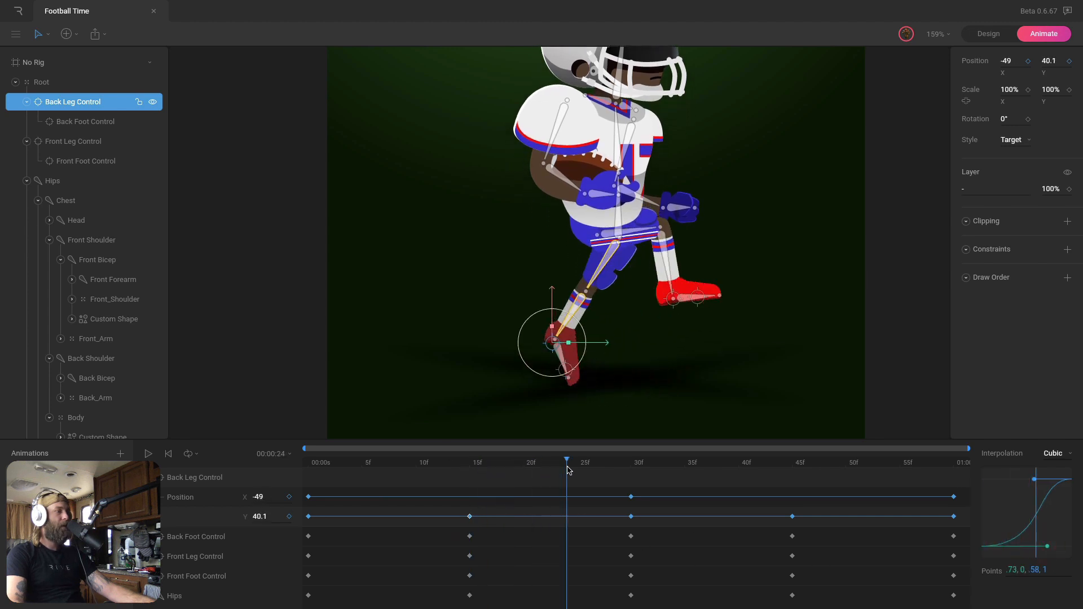
key(space)
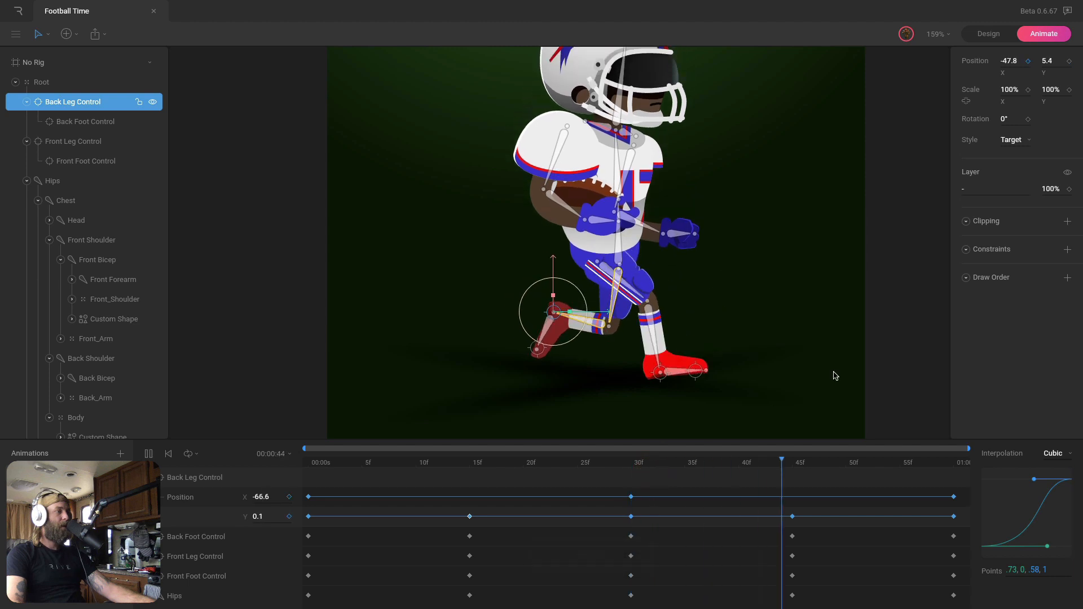
click(871, 339)
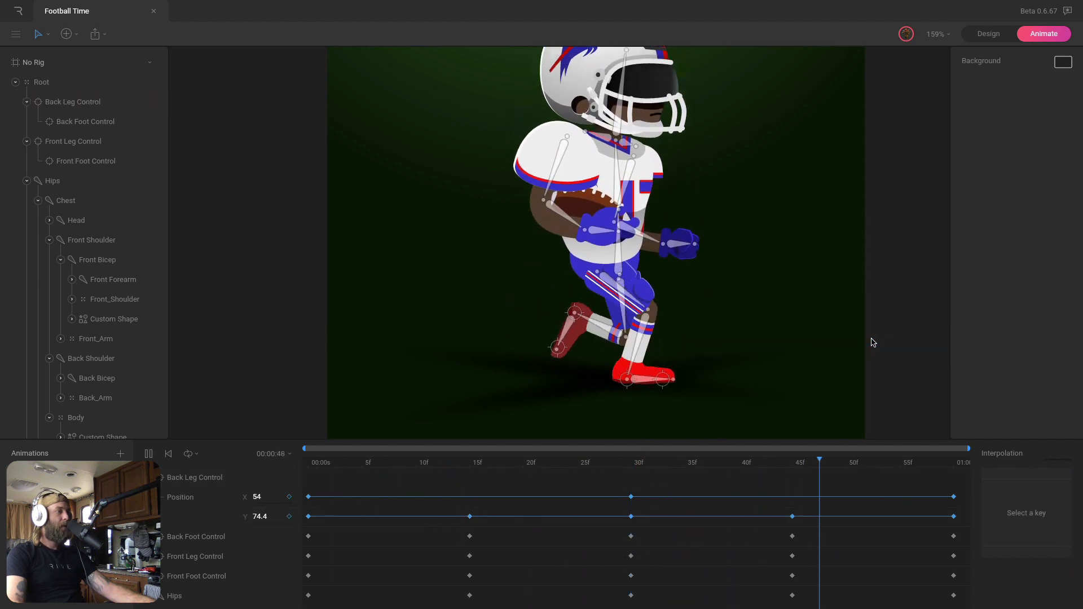
key(space)
click(491, 464)
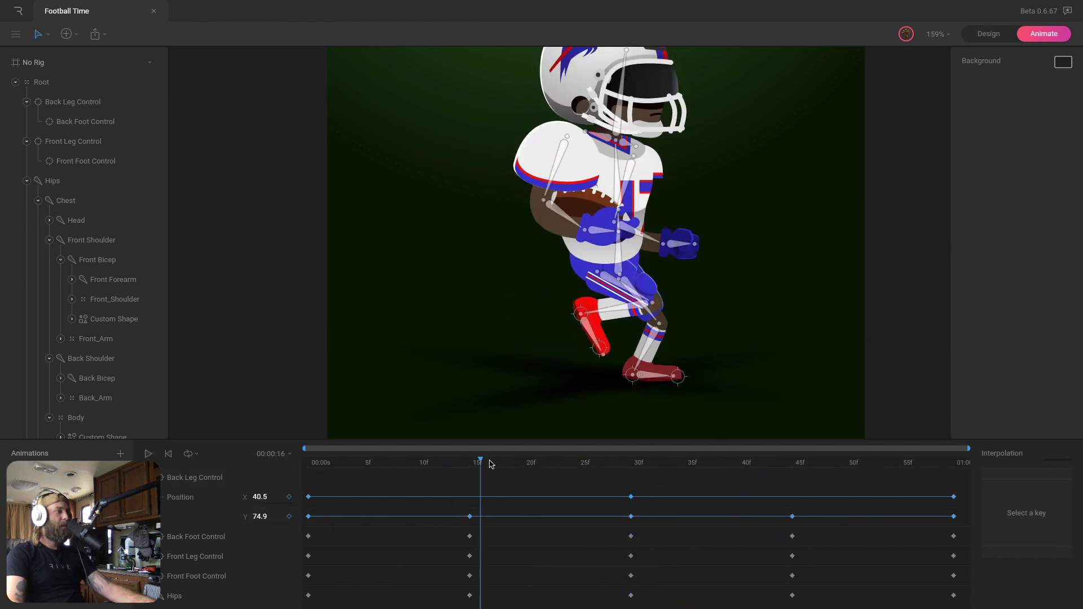
Ease Back Foot Control's position keys at frame 15 with Cubic points .53, .01, .58, 1 and play back the motion
drag(470, 466, 790, 482)
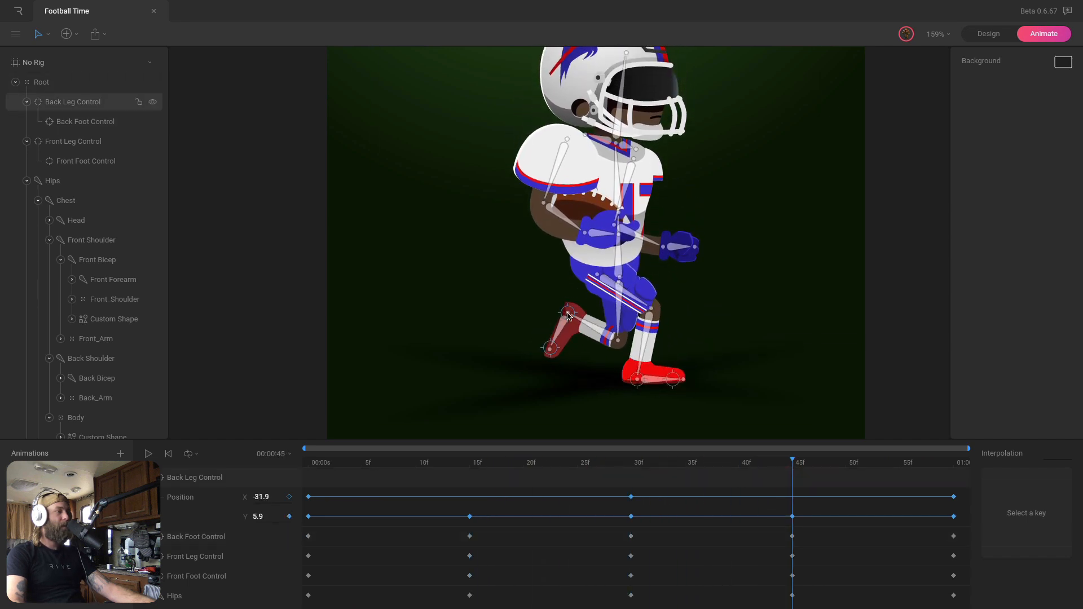
drag(827, 463, 225, 466)
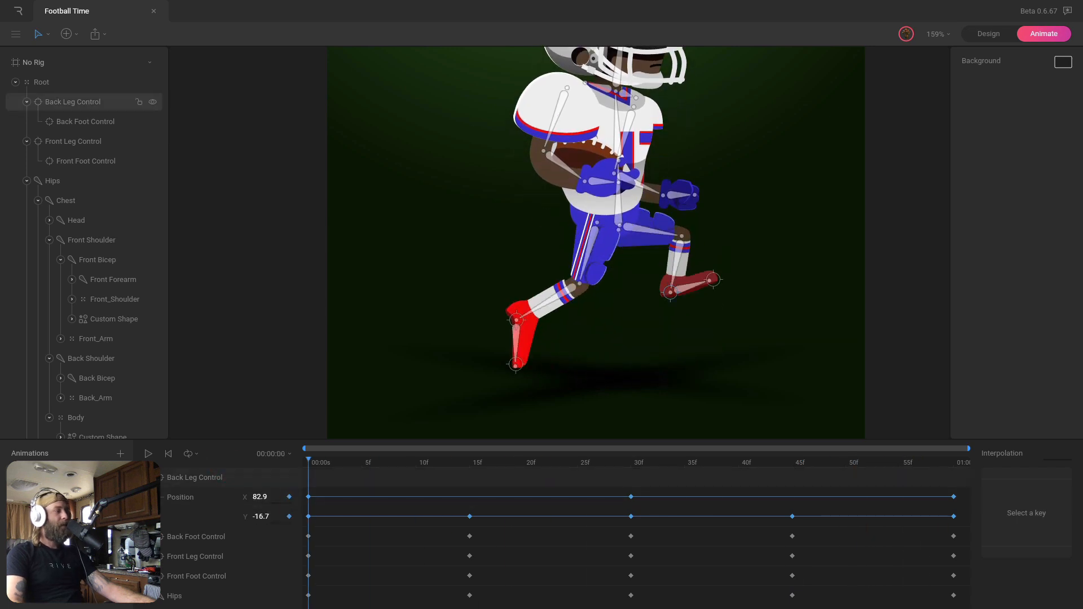
click(162, 477)
click(162, 496)
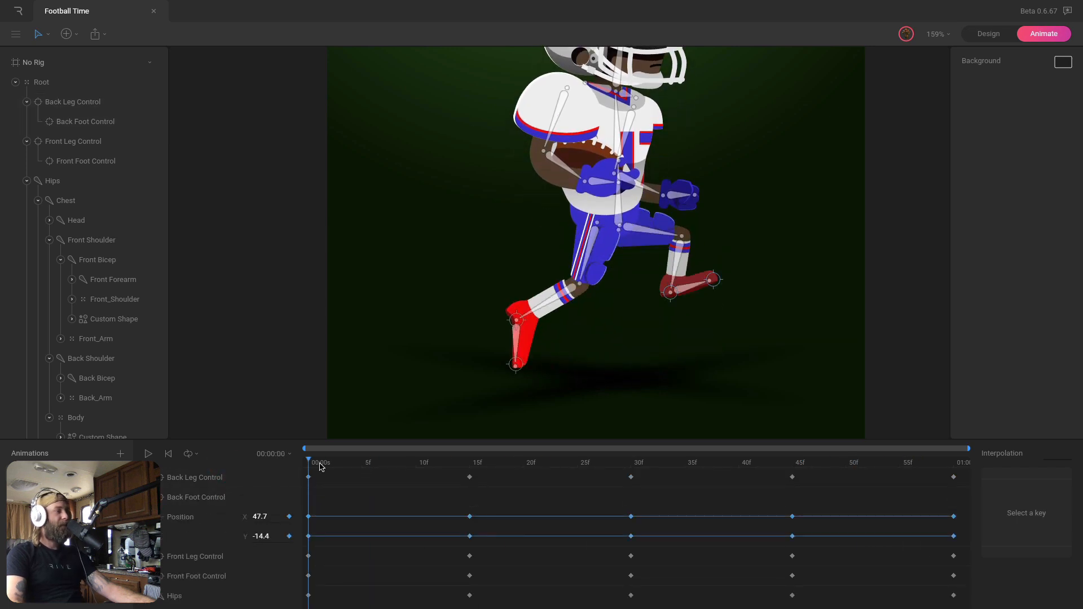
drag(354, 468, 465, 515)
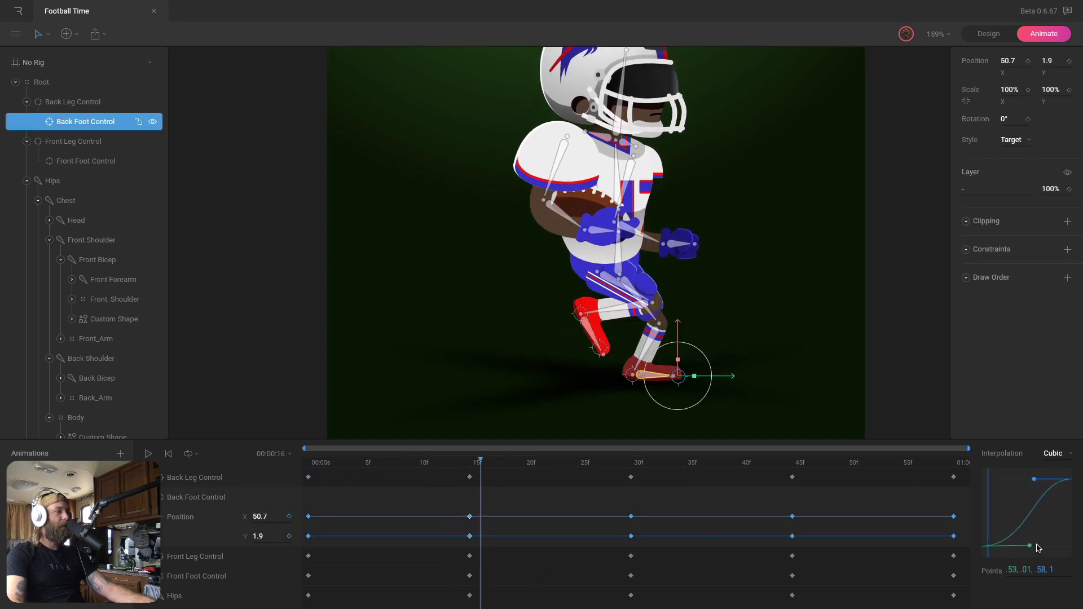
drag(473, 464, 632, 464)
key(space)
click(929, 291)
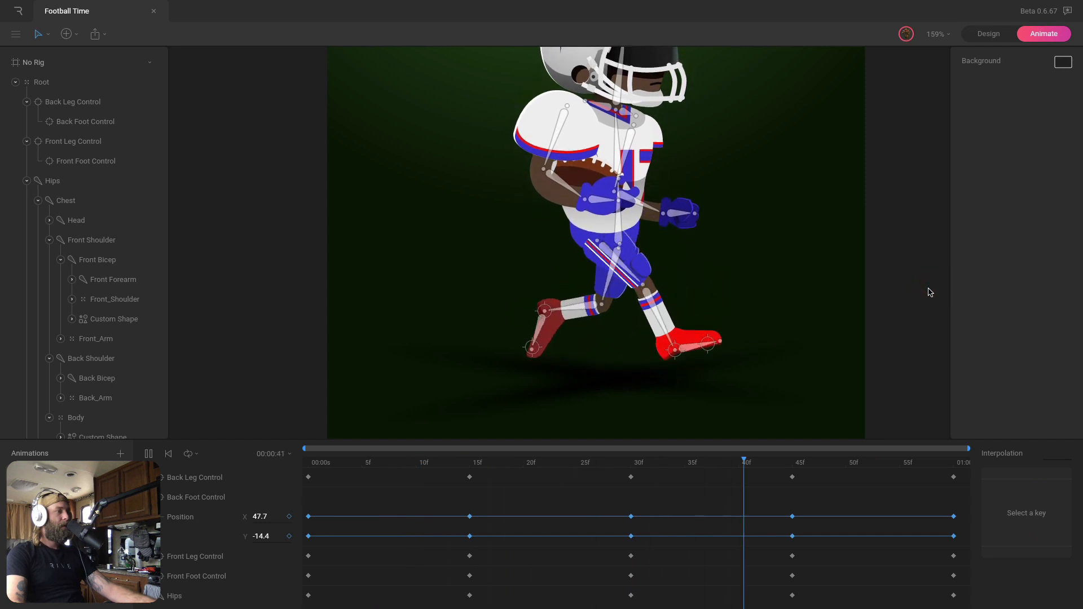
key(space)
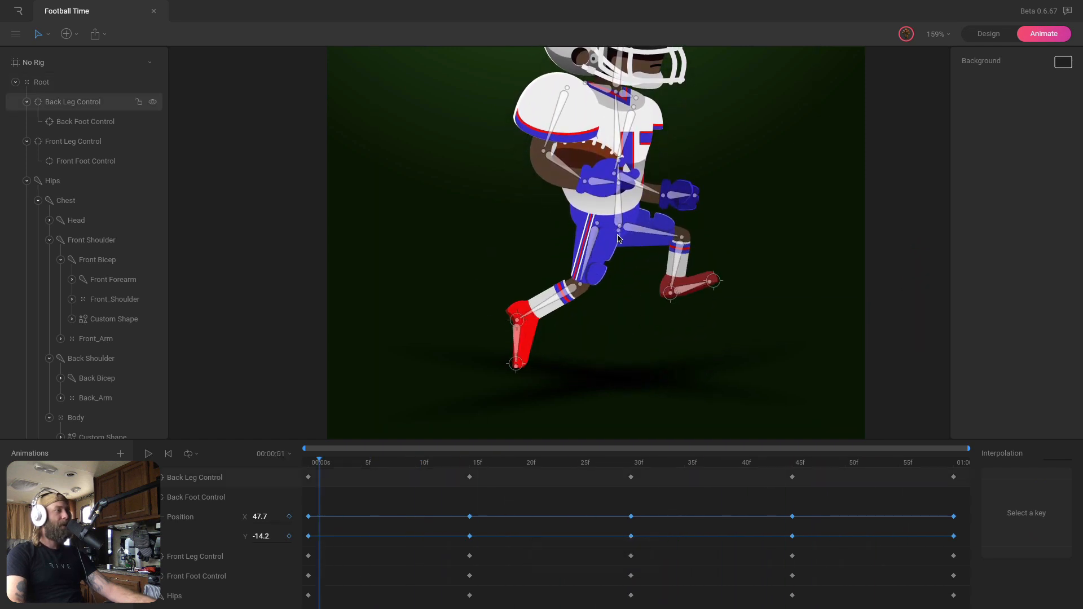
click(166, 497)
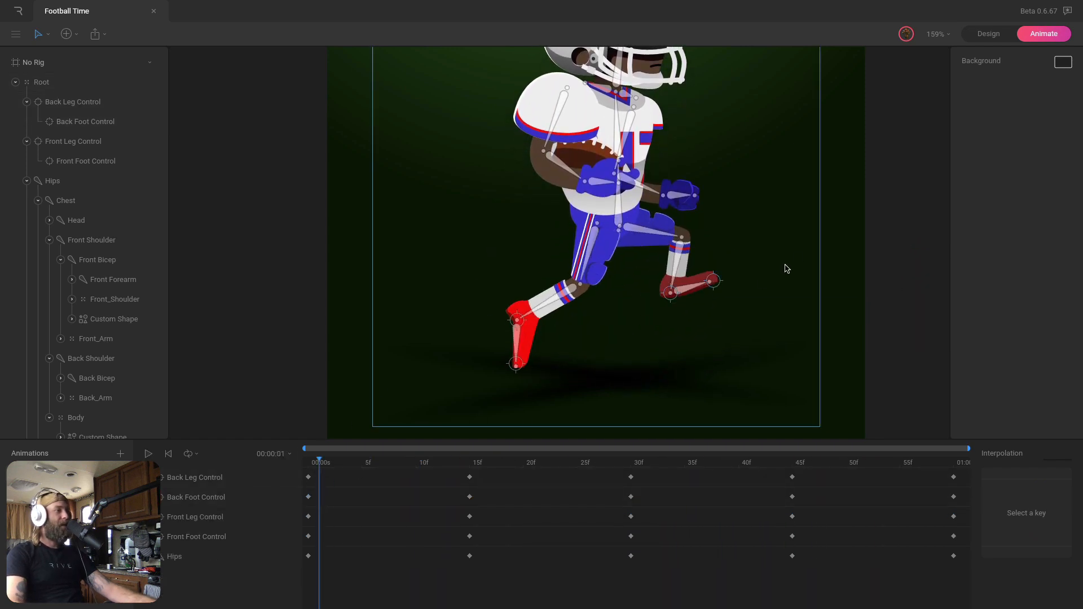
At frame 0, swing the front arm forward by rotating its bicep and forearm, the Front Hand to -50° and the Front Shoulder to -92°
scroll(784, 254, down, 3)
drag(781, 254, 758, 265)
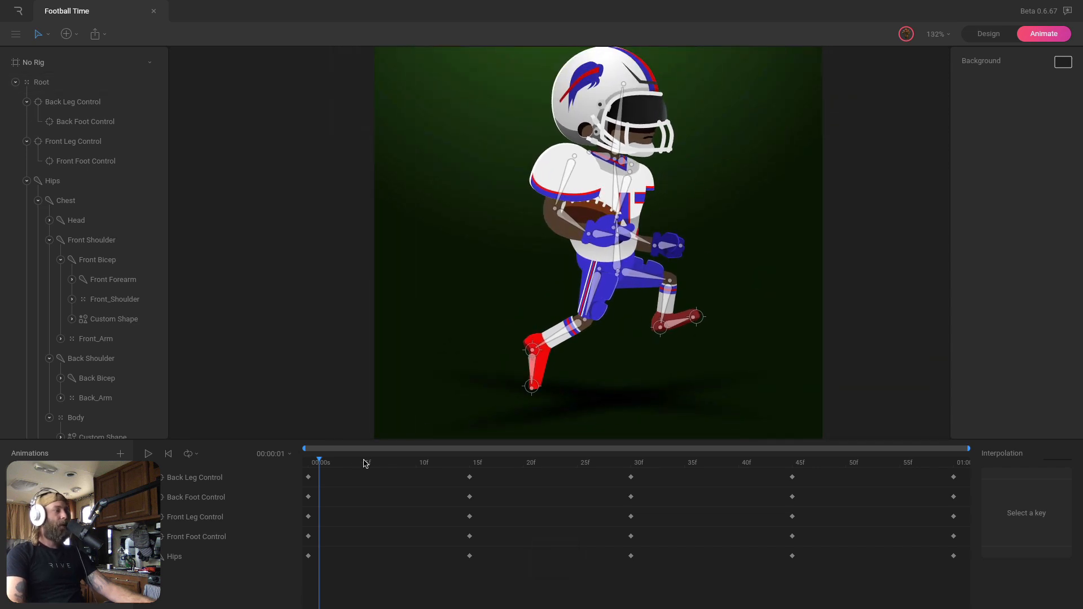
drag(327, 466, 305, 464)
super+click(569, 180)
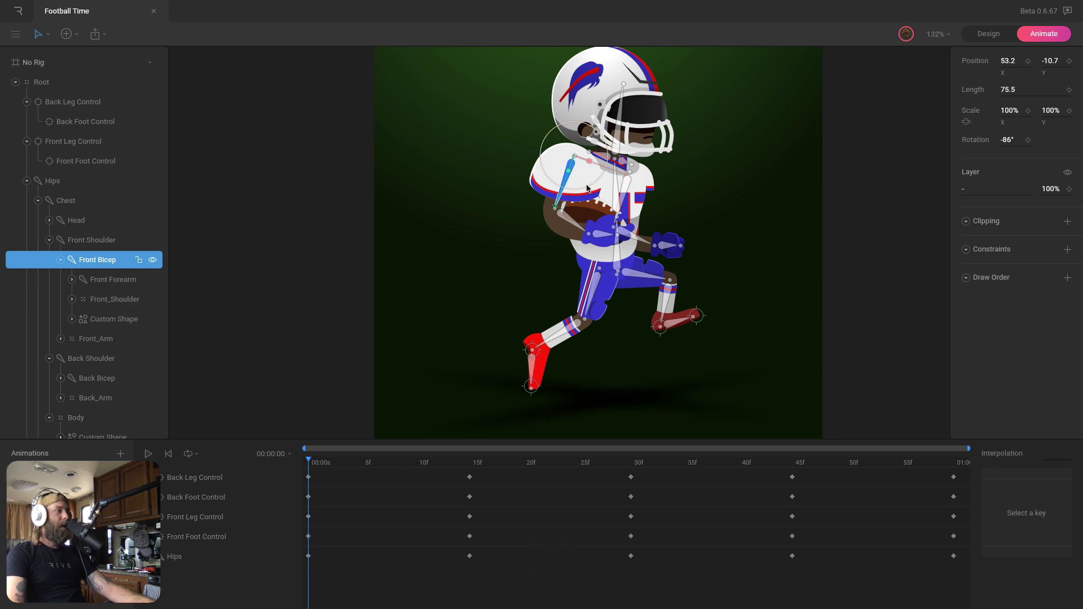
ctrl+click(617, 208)
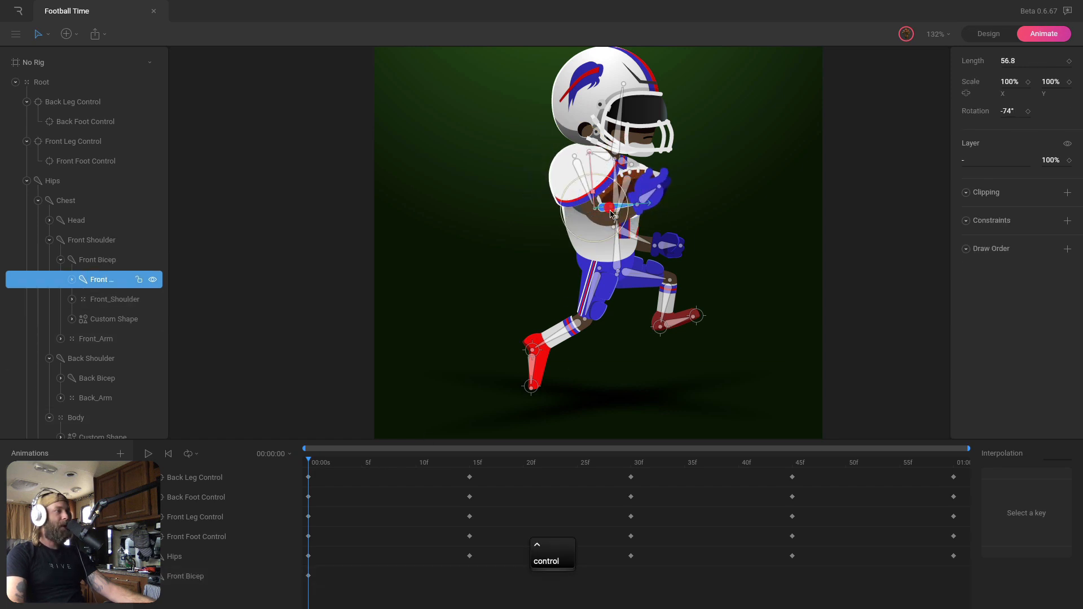
ctrl+click(643, 187)
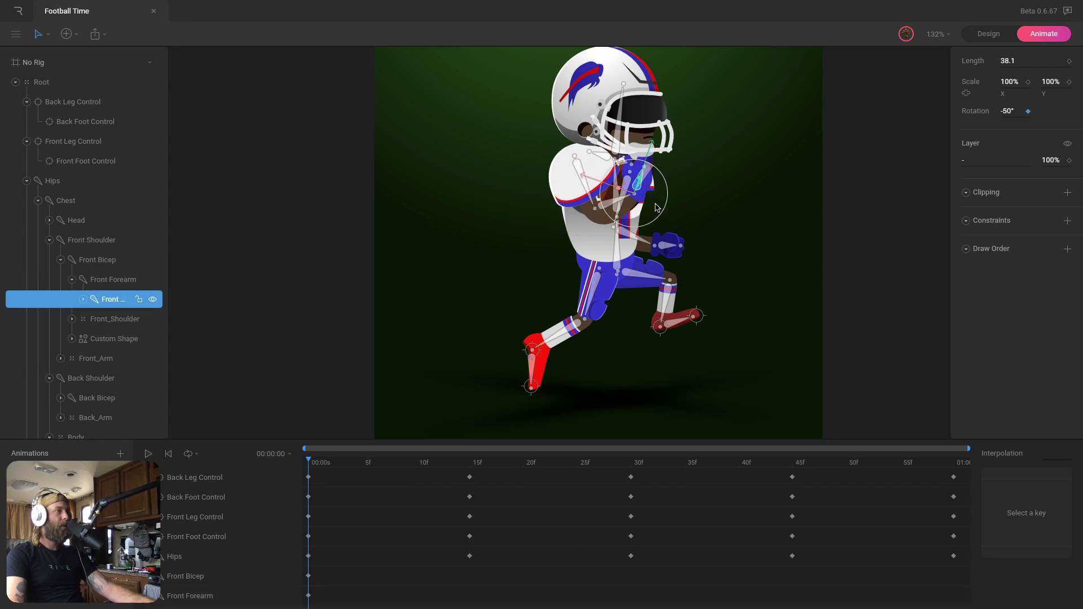
ctrl+click(617, 168)
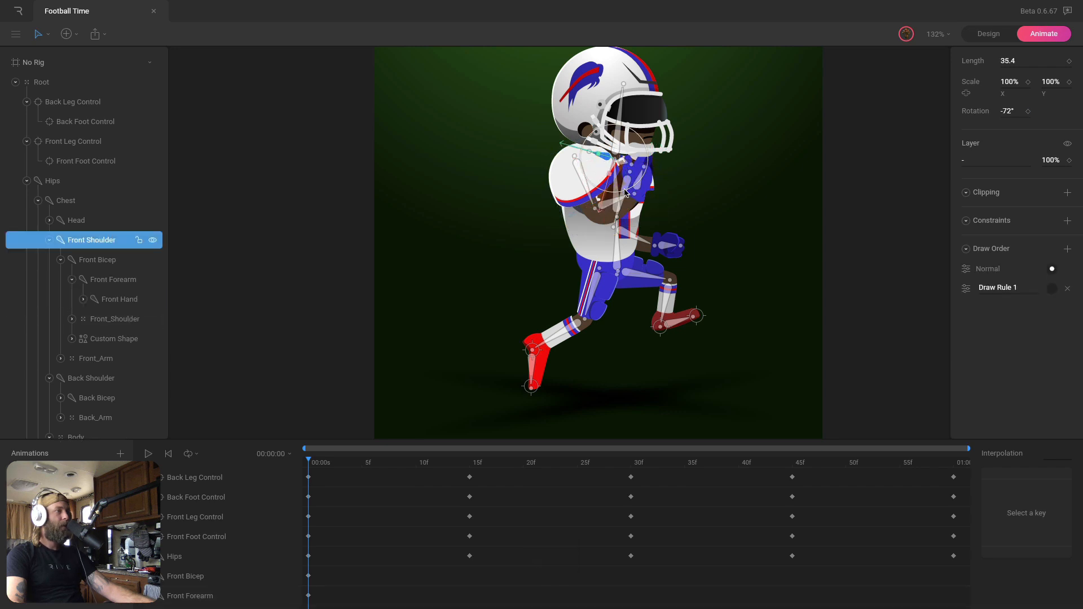
mouse_move(612, 195)
mouse_down()
mouse_move(603, 194)
mouse_move(623, 194)
mouse_up()
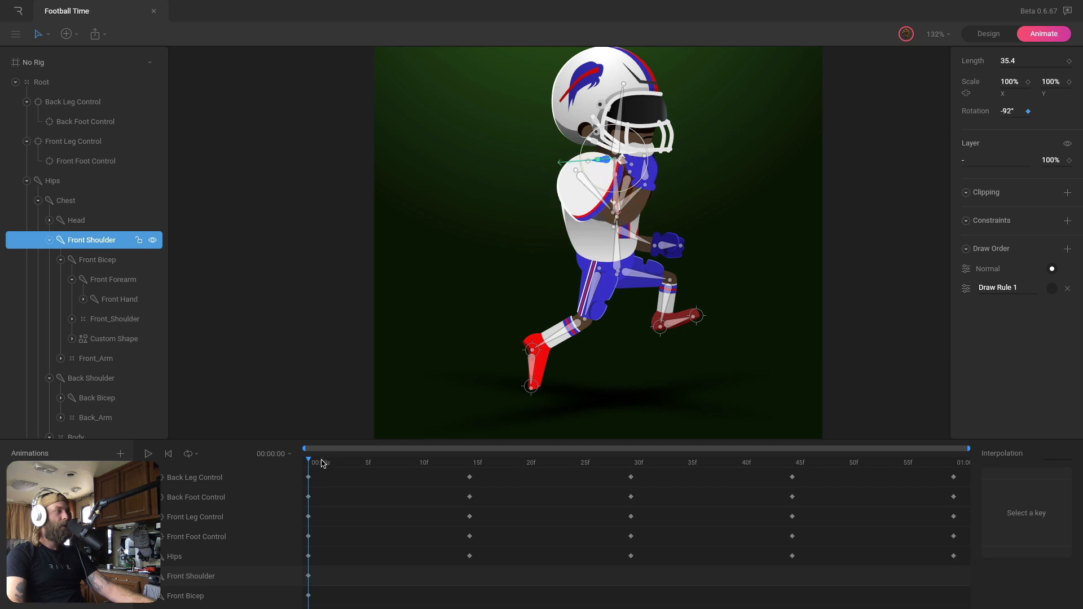
At frame 30, swing the front arm behind the body by rotating its shoulder, bicep and forearm, and the Front Hand to -39°
drag(322, 462, 273, 481)
drag(481, 464, 630, 463)
click(757, 200)
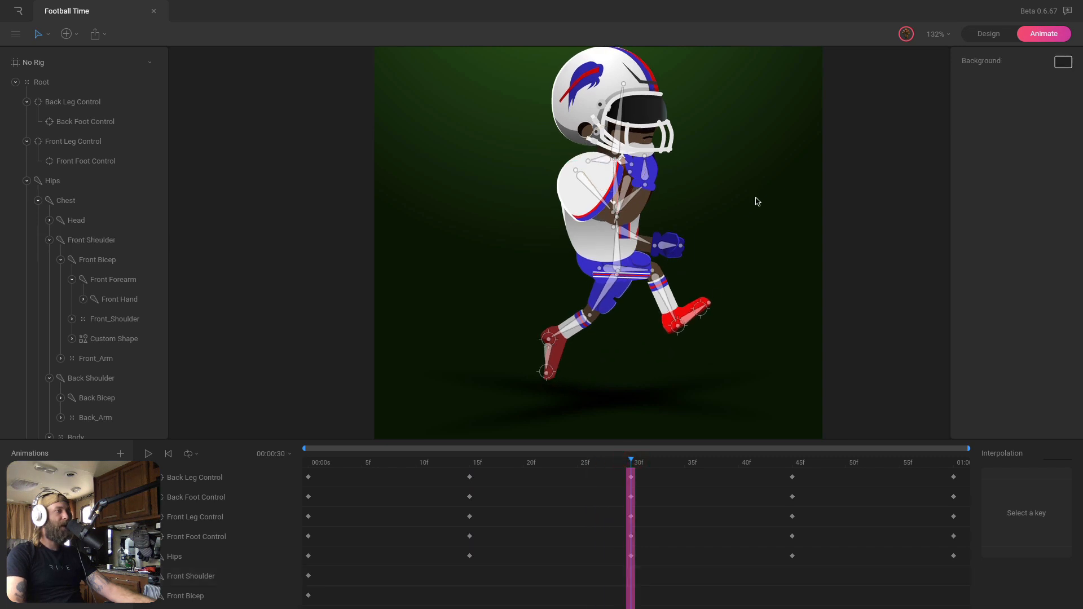
ctrl+click(596, 188)
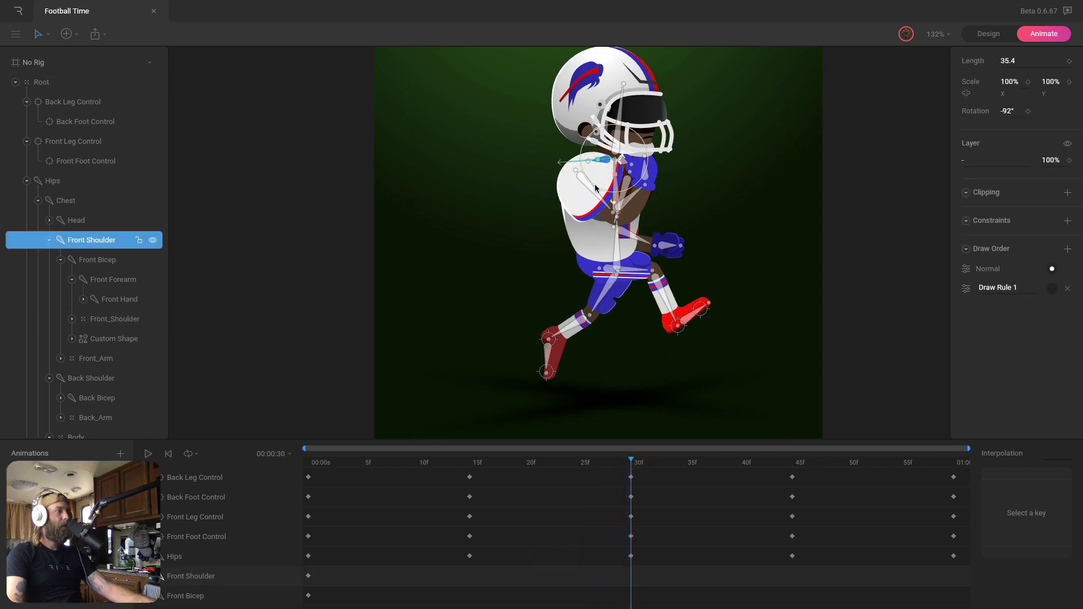
drag(593, 188, 543, 224)
key(Escape)
super+click(579, 173)
super+click(537, 198)
key(Escape)
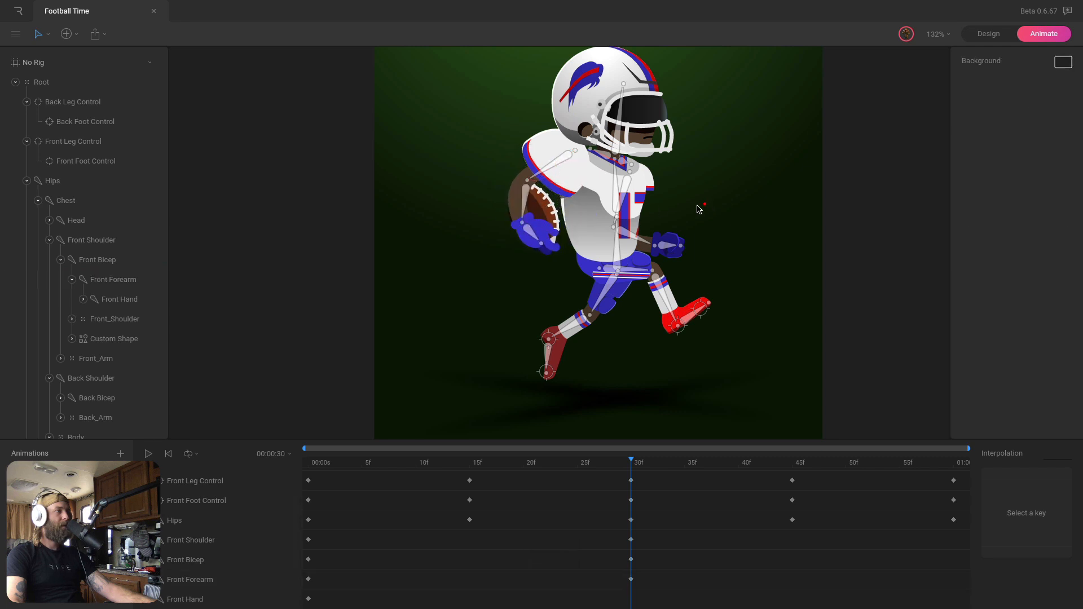
super+click(547, 231)
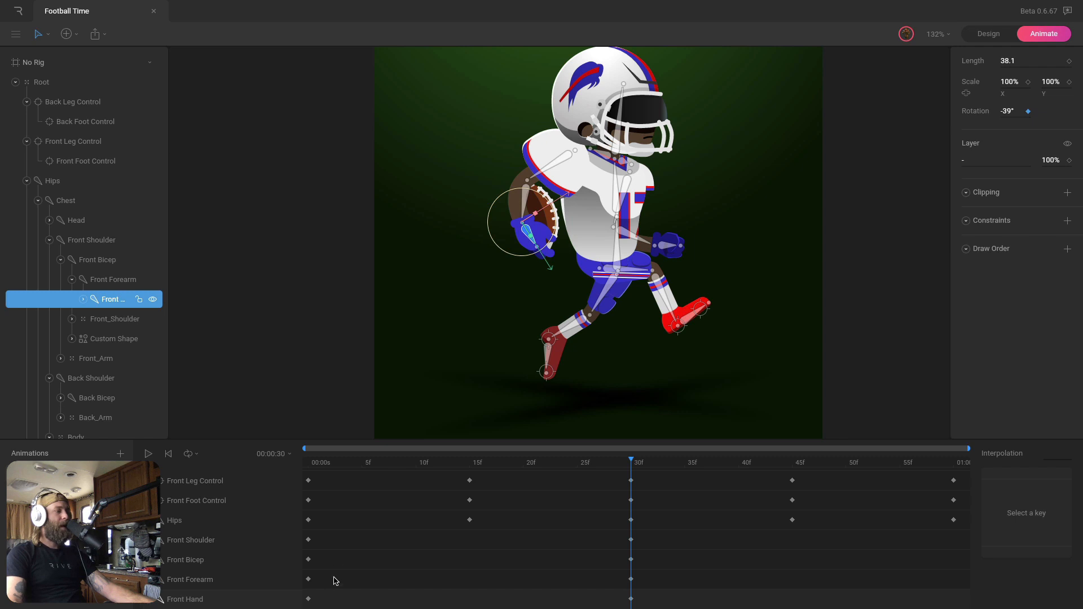
Copy the front shoulder, bicep, forearm and hand keys from frame 0 to frame 60
drag(309, 585, 309, 543)
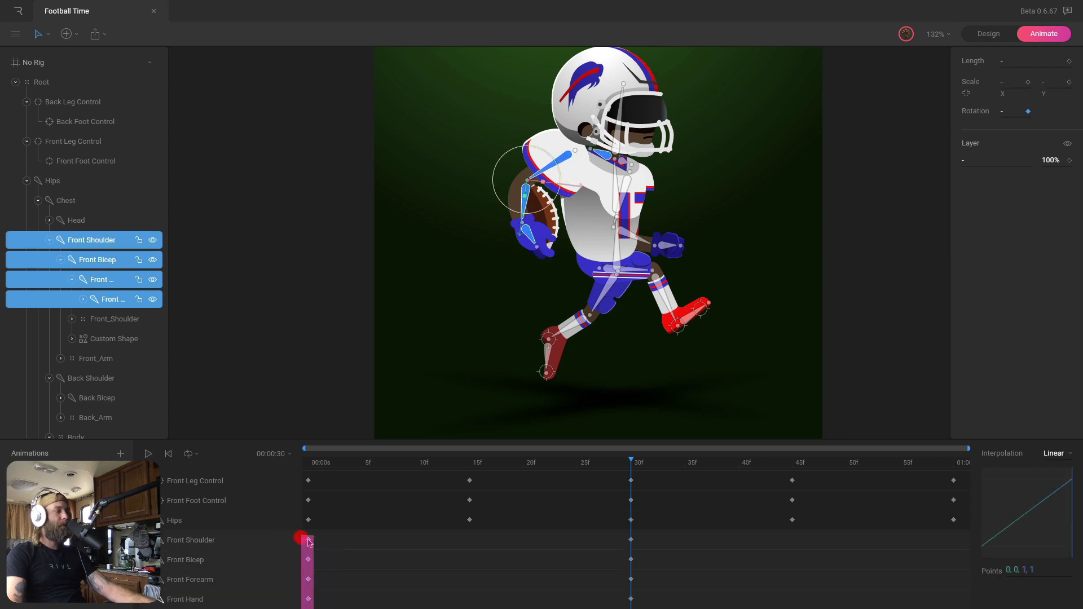
drag(800, 464, 961, 455)
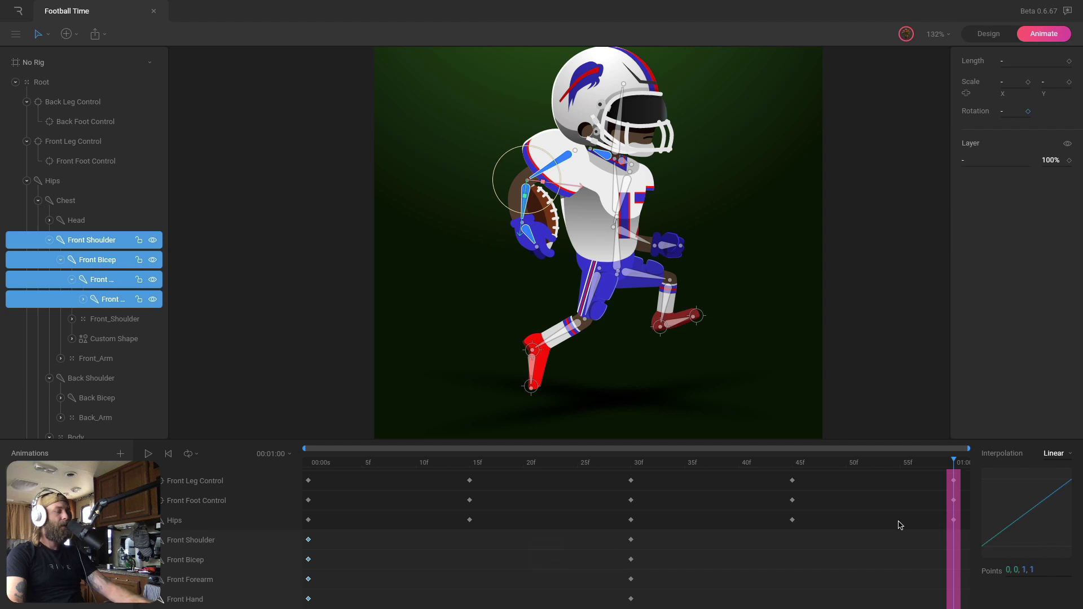
key(super+v)
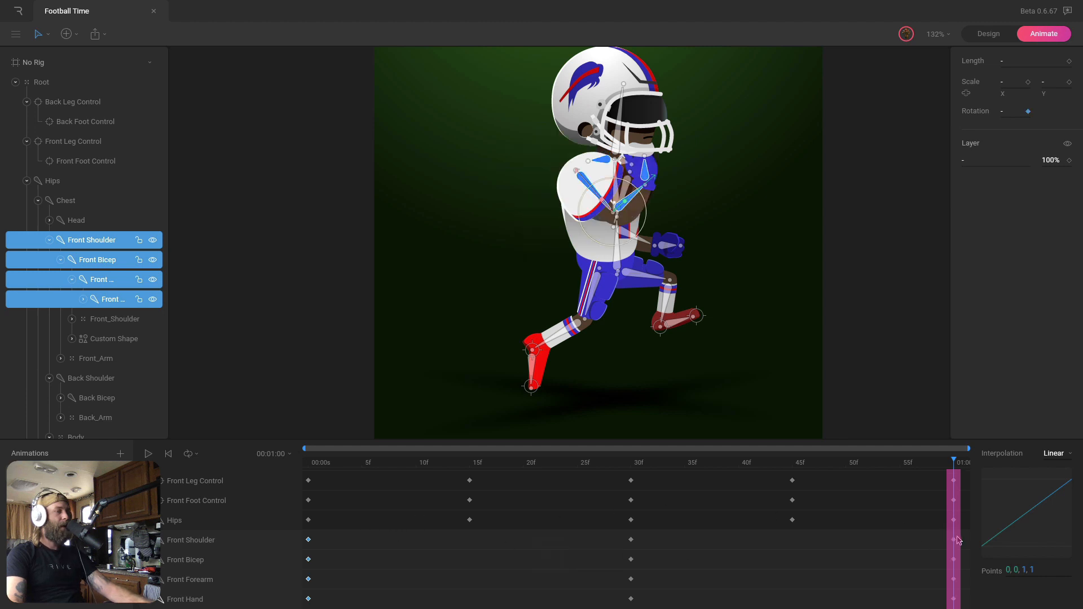
Set all front shoulder, bicep, forearm and hand keys to Cubic interpolation and play back the run
drag(957, 536, 303, 608)
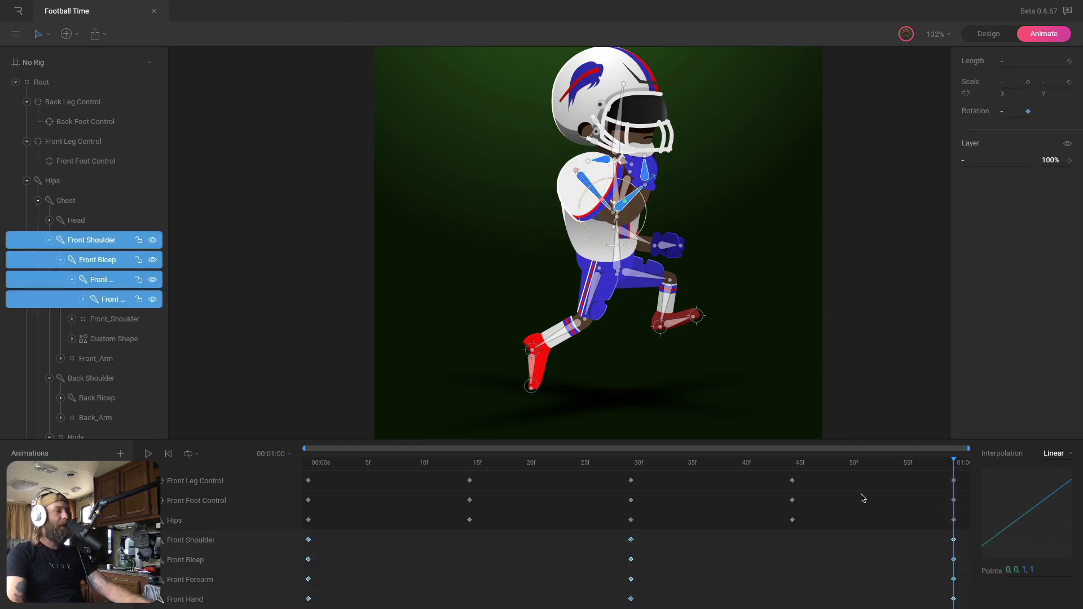
click(1061, 459)
click(1061, 489)
key(space)
click(880, 336)
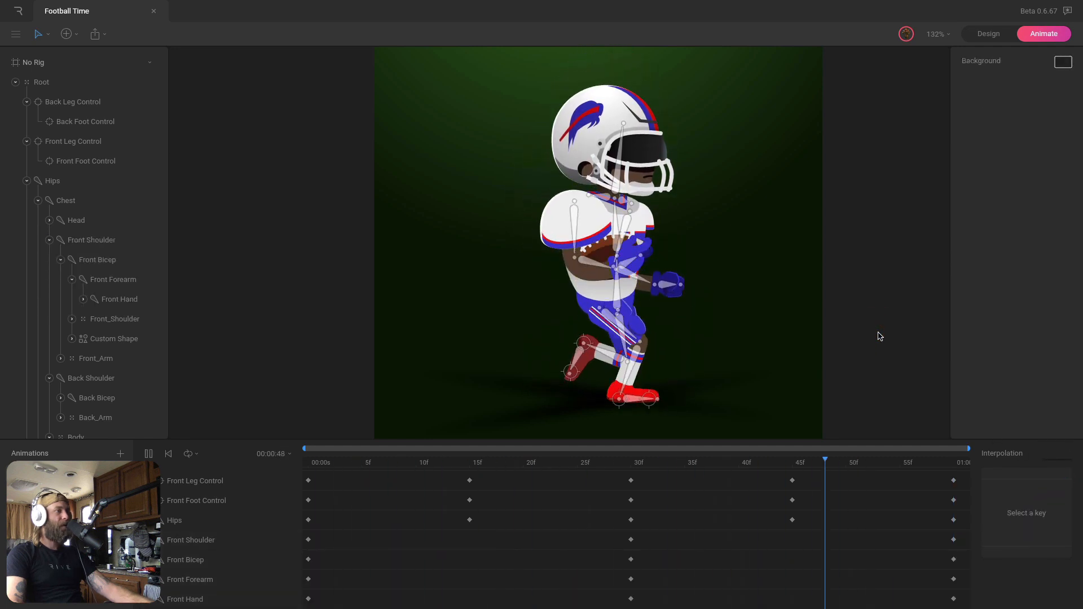
key(space)
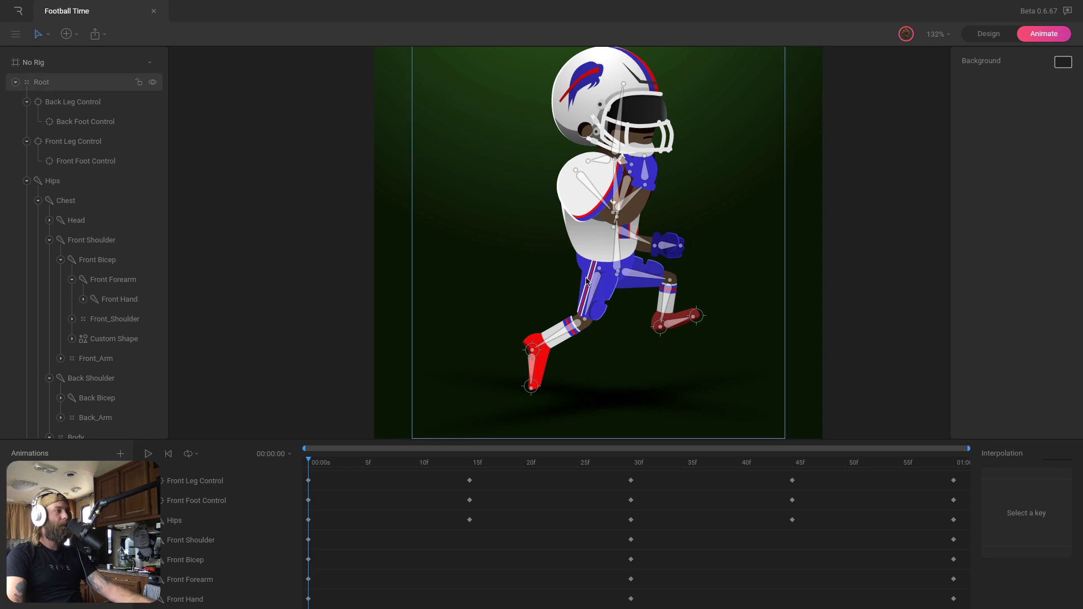
At frame 0, swing the back arm behind the body by rotating its bicep, forearm and hand, and the Back Shoulder to 124°
scroll(614, 206, up, 5)
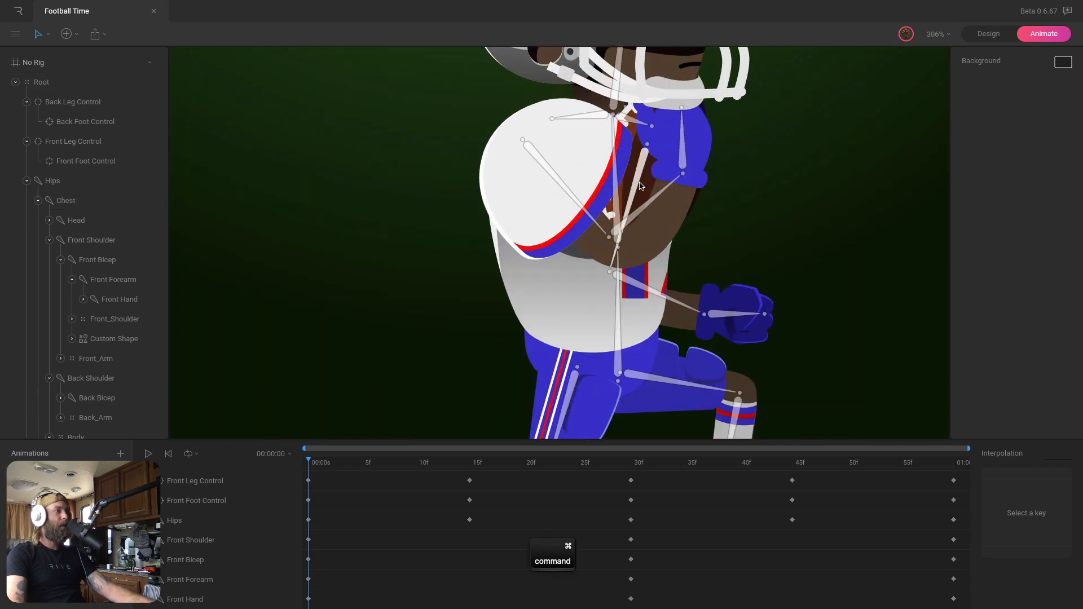
click(643, 173)
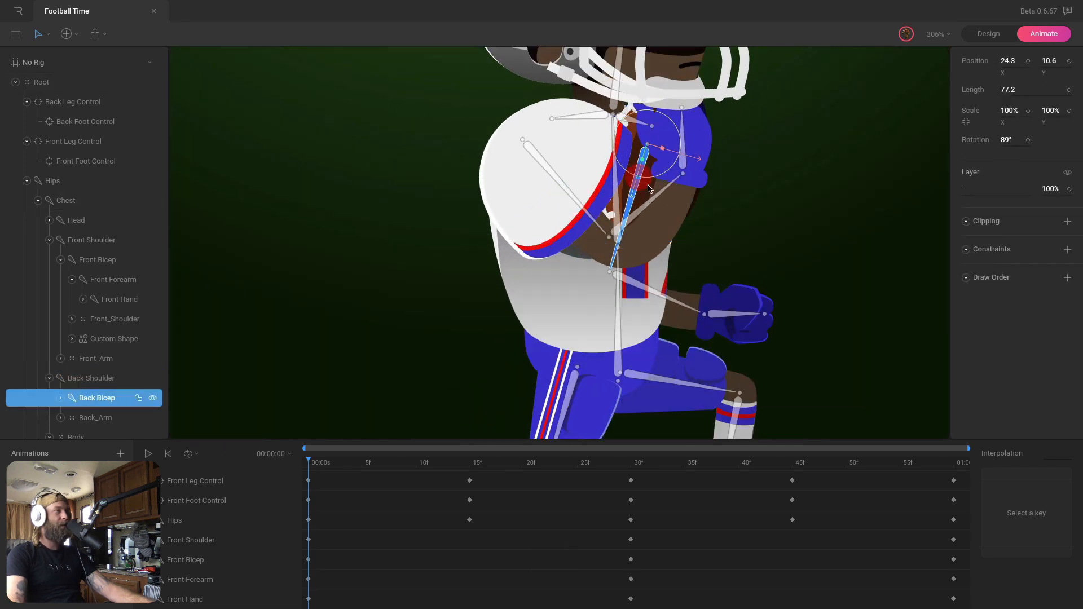
super+click(573, 267)
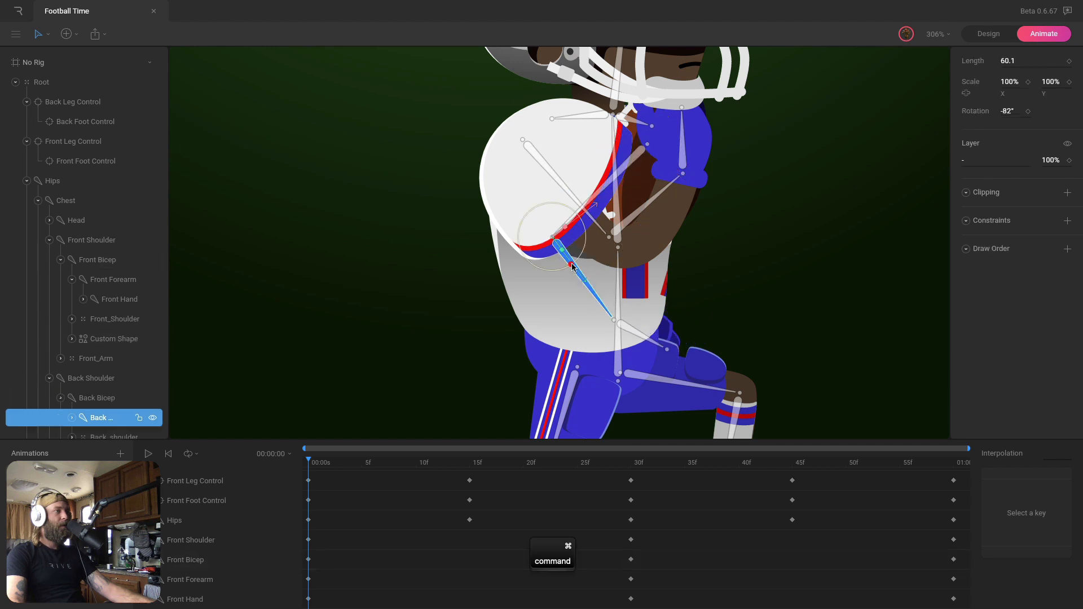
drag(577, 263, 553, 280)
super+click(566, 365)
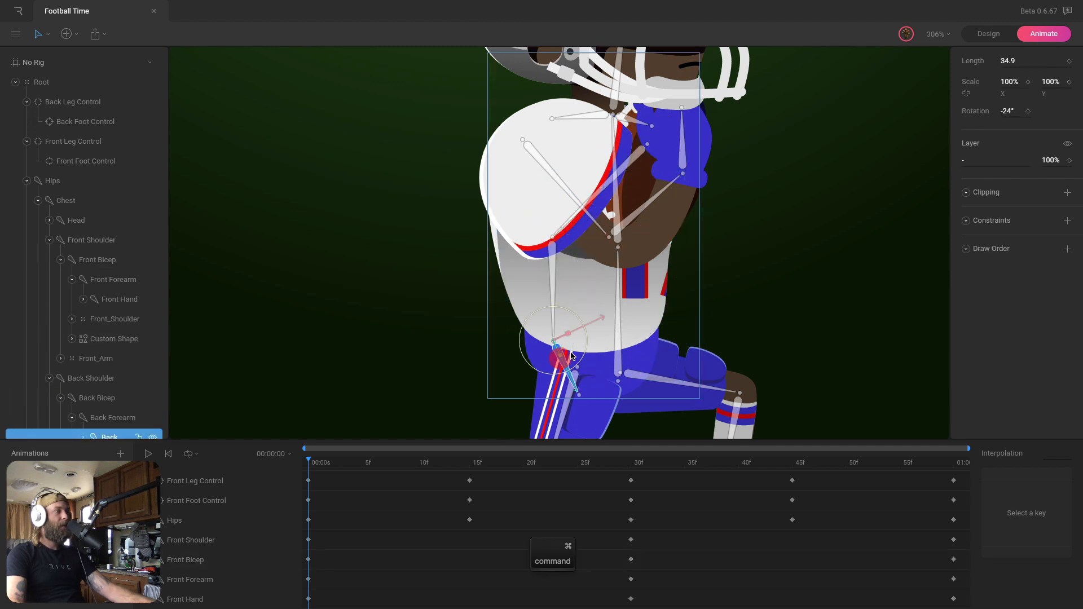
super+click(641, 127)
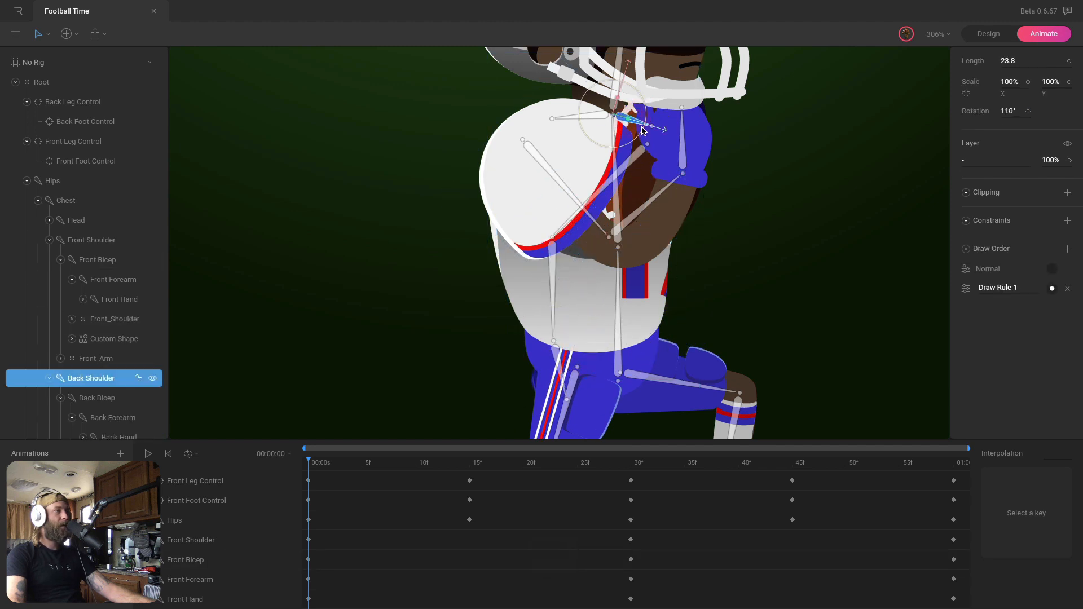
drag(641, 138, 637, 146)
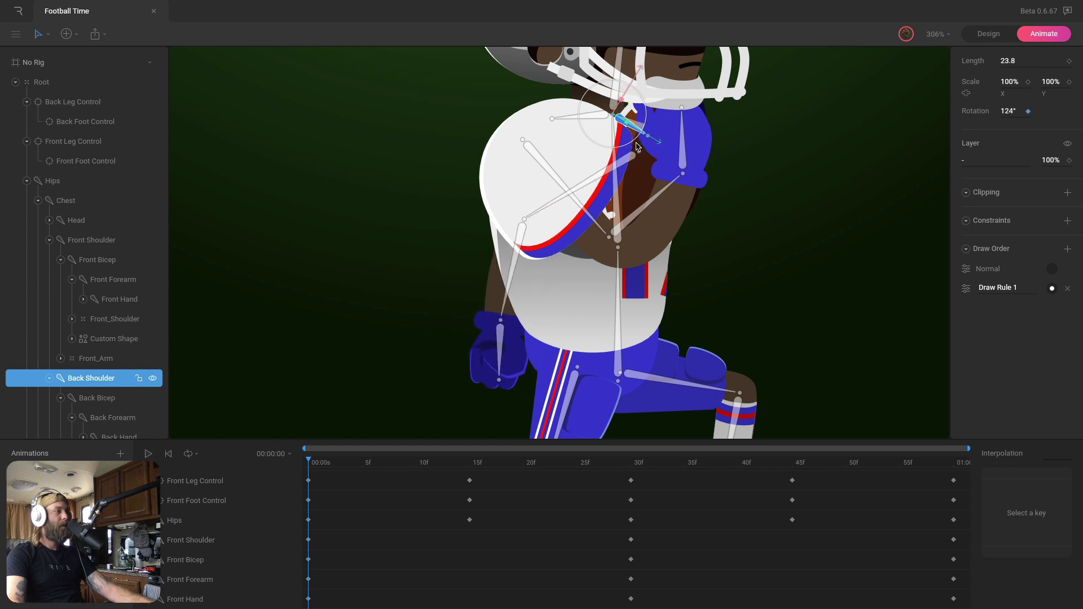
At frame 30, swing the back arm forward by rotating its shoulder and bicep, the Back Forearm to -80° and the Back Hand to -49°
click(630, 462)
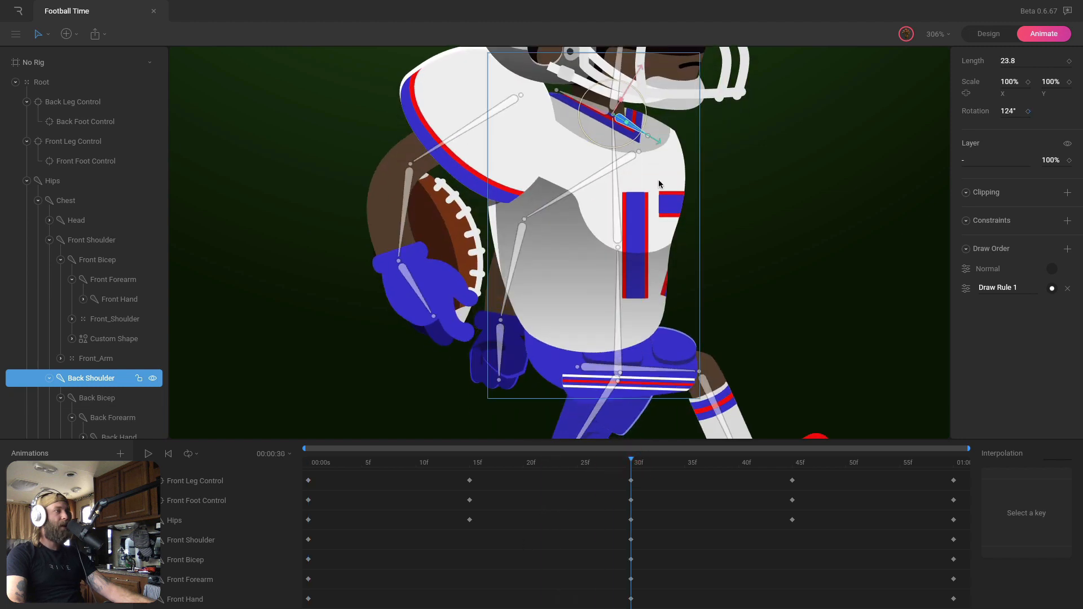
drag(638, 137, 670, 111)
super+click(657, 137)
drag(663, 149, 684, 141)
super+click(739, 234)
drag(750, 257, 759, 220)
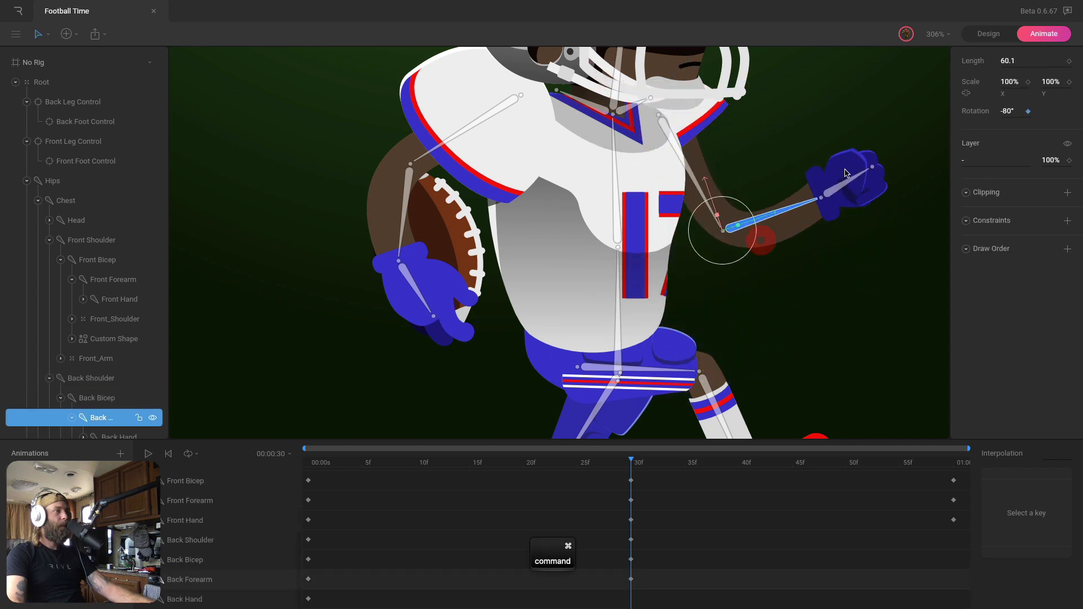
super+click(849, 185)
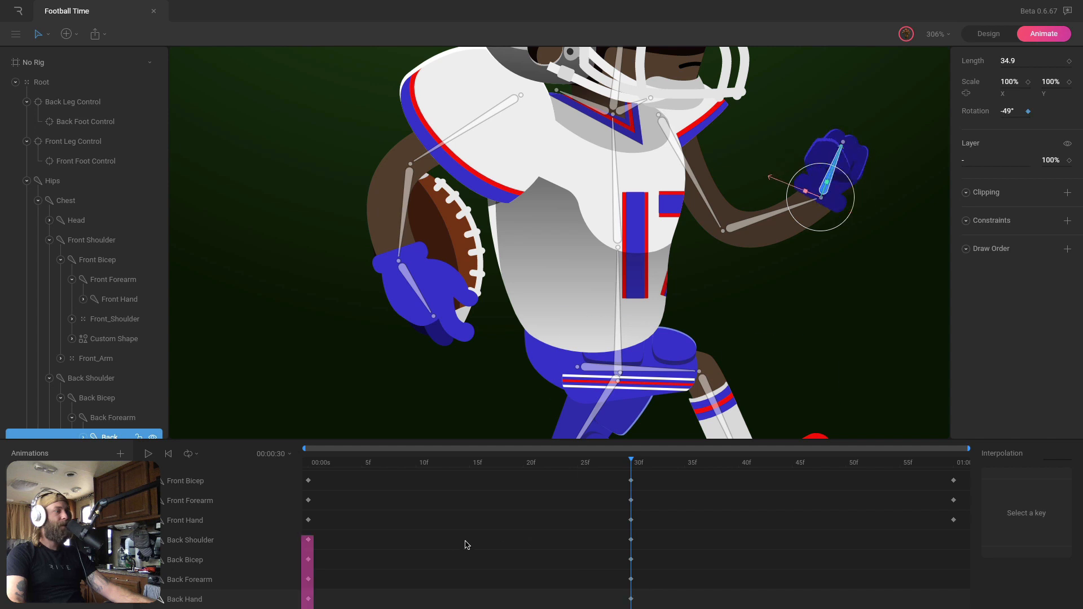
Copy the back shoulder, bicep, forearm and hand keys from frame 0 to frame 60
drag(311, 596, 298, 534)
click(953, 462)
key(super+v)
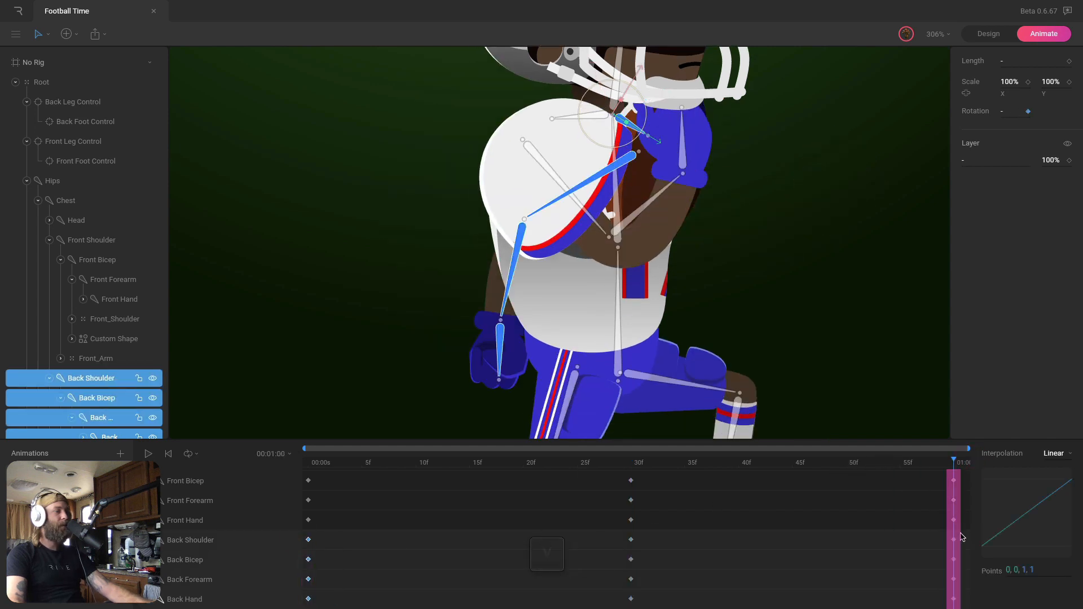
Set all back shoulder, bicep, forearm and hand keys to Cubic interpolation and play back the animation
drag(966, 535, 241, 608)
click(1053, 453)
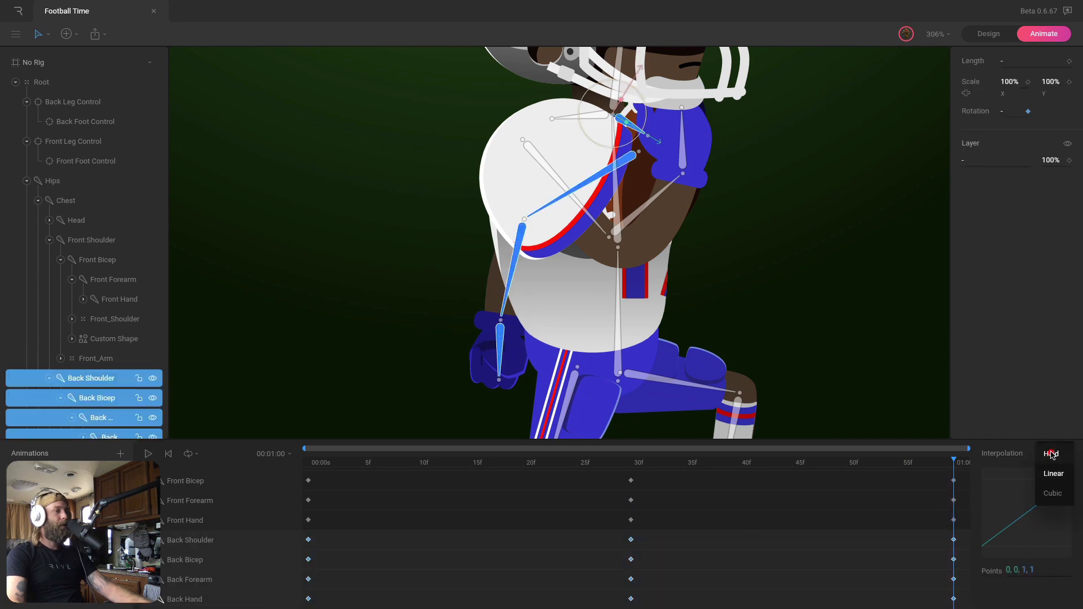
click(1052, 494)
click(874, 361)
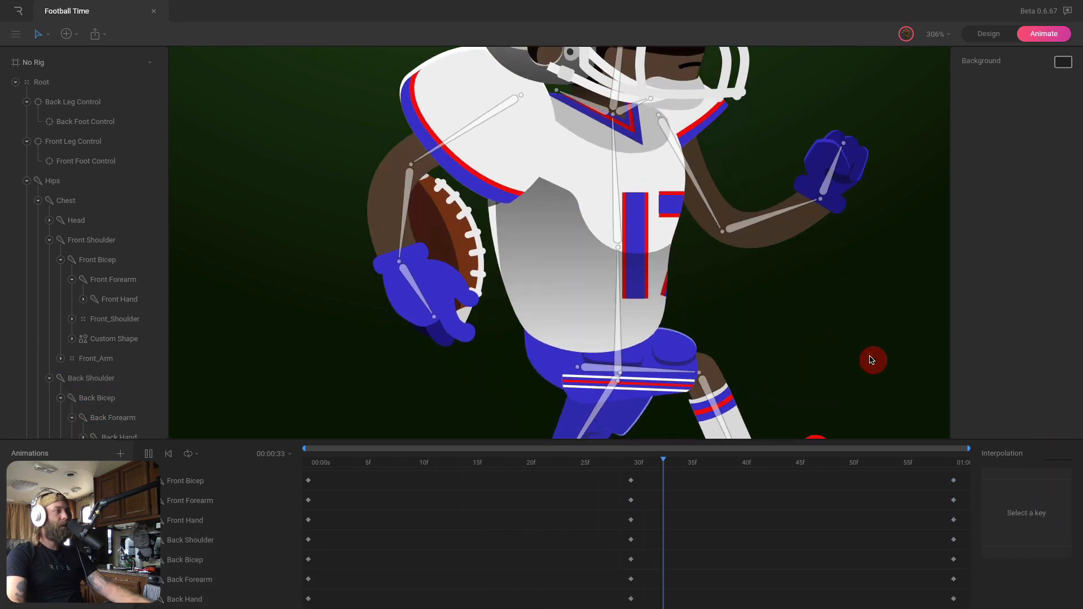
At frame 0, lean the Hips, Chest and Head bones forward together, with the Hips rotated to -83°
scroll(867, 354, down, 5)
mouse_move(749, 308)
mouse_down()
mouse_move(739, 306)
mouse_move(759, 291)
mouse_up()
scroll(740, 305, down, 1)
scroll(767, 290, down, 3)
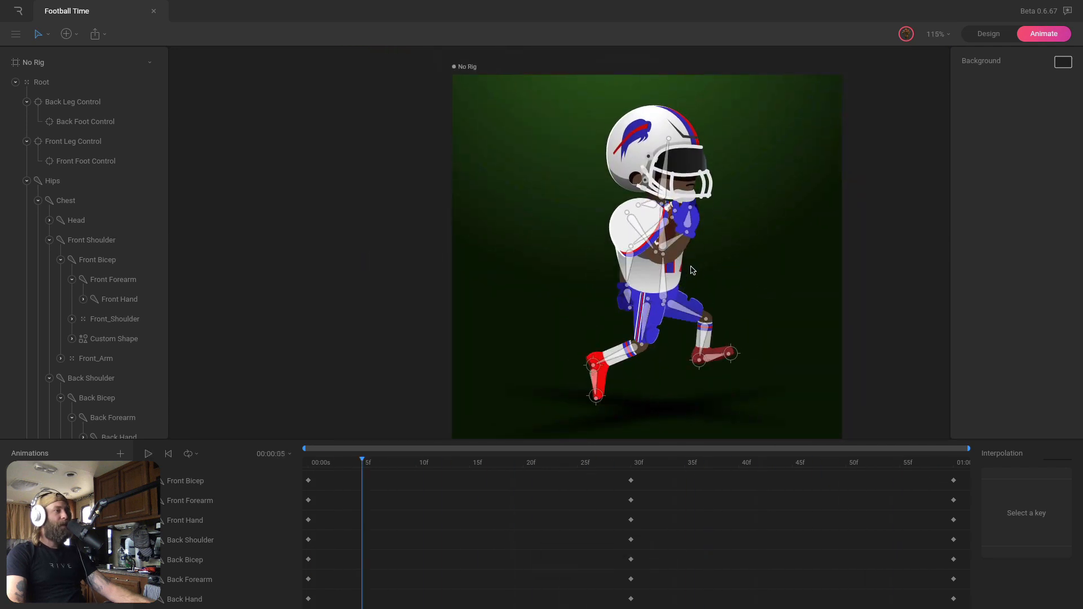
click(665, 284)
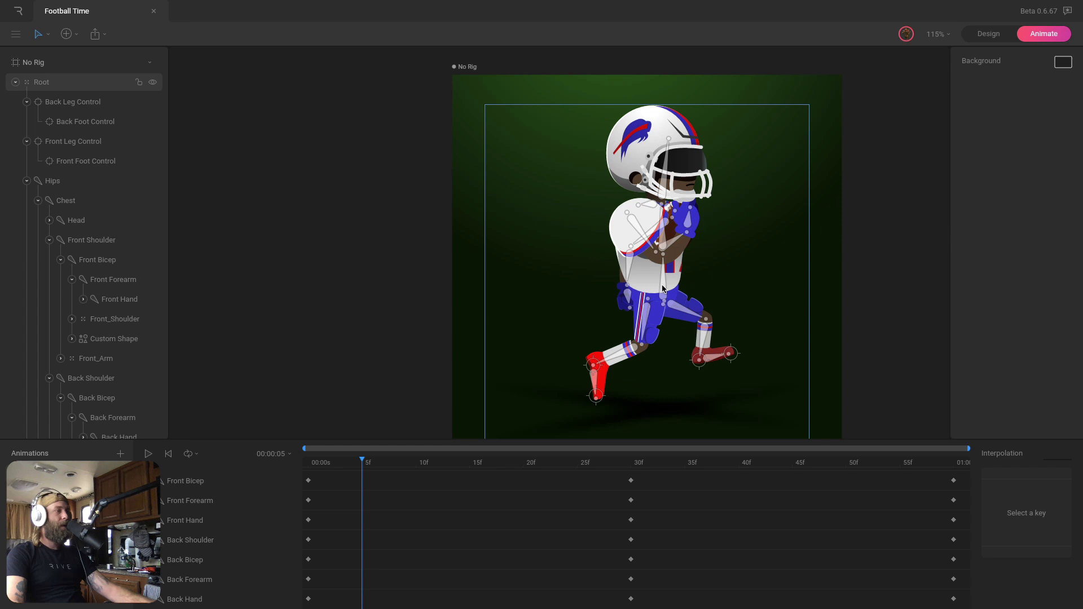
click(660, 291)
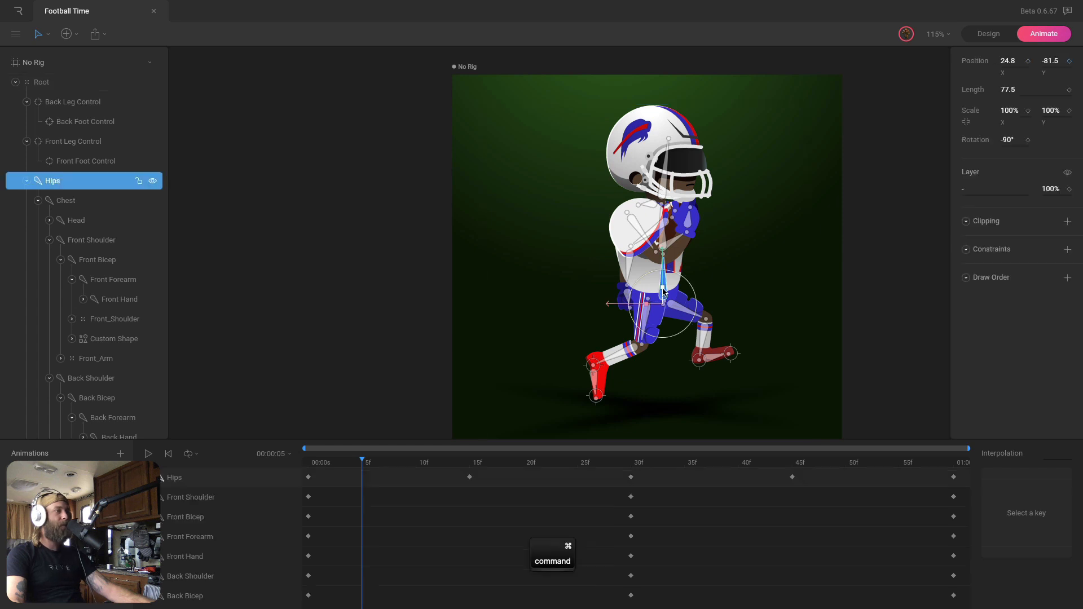
click(305, 463)
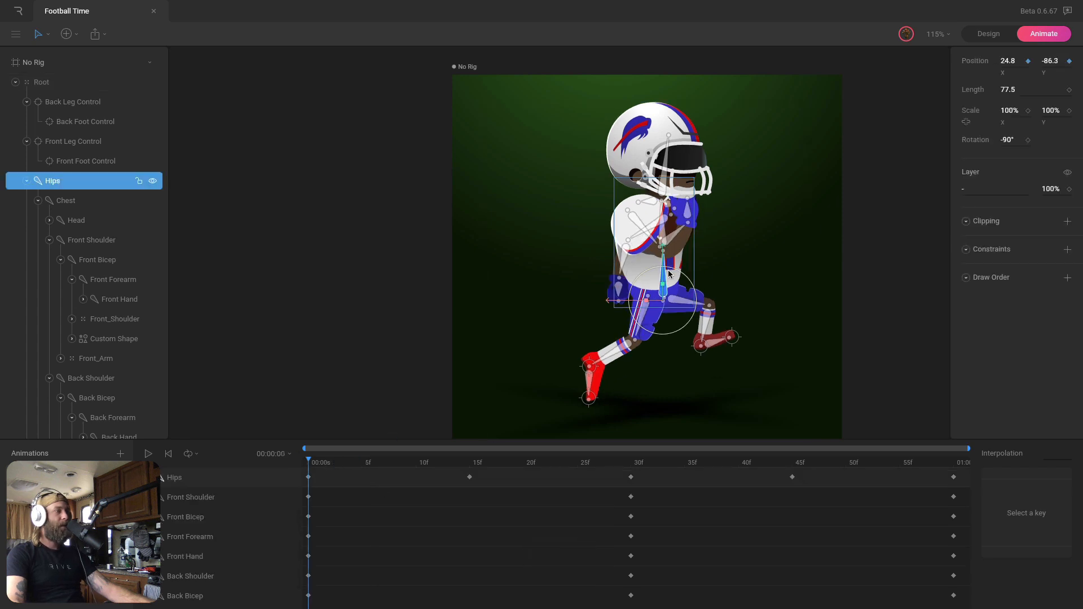
shift+click(663, 225)
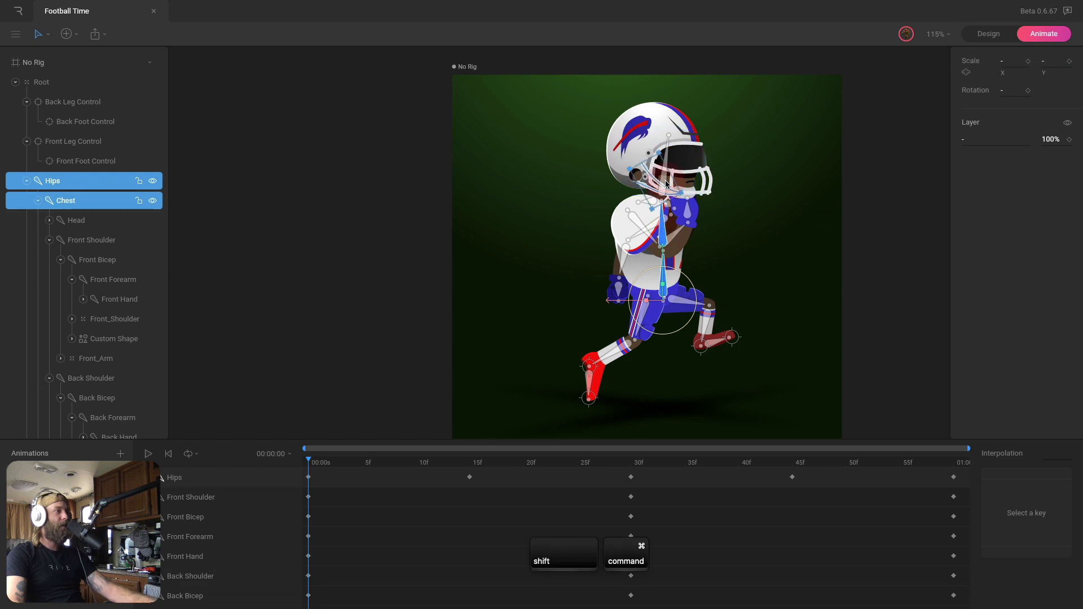
click(812, 181)
click(663, 276)
shift+click(664, 234)
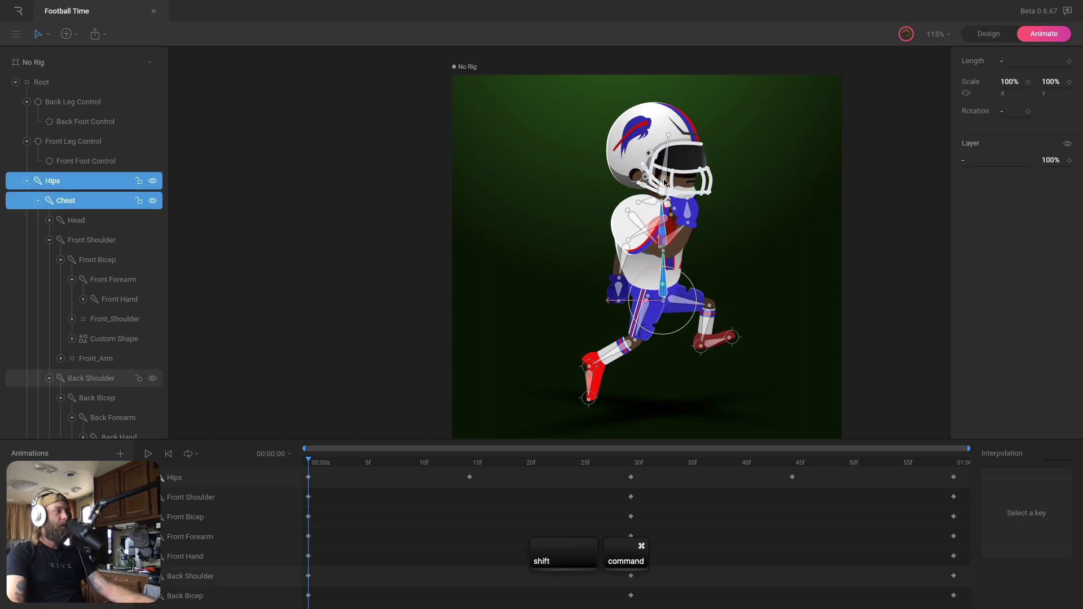
shift+click(664, 169)
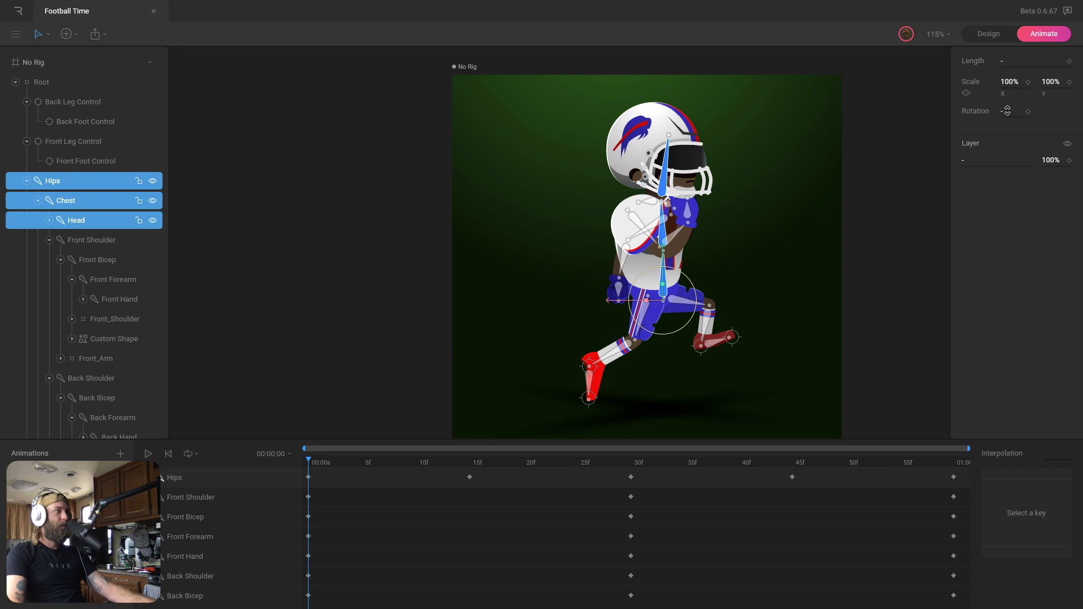
drag(1007, 111, 1007, 106)
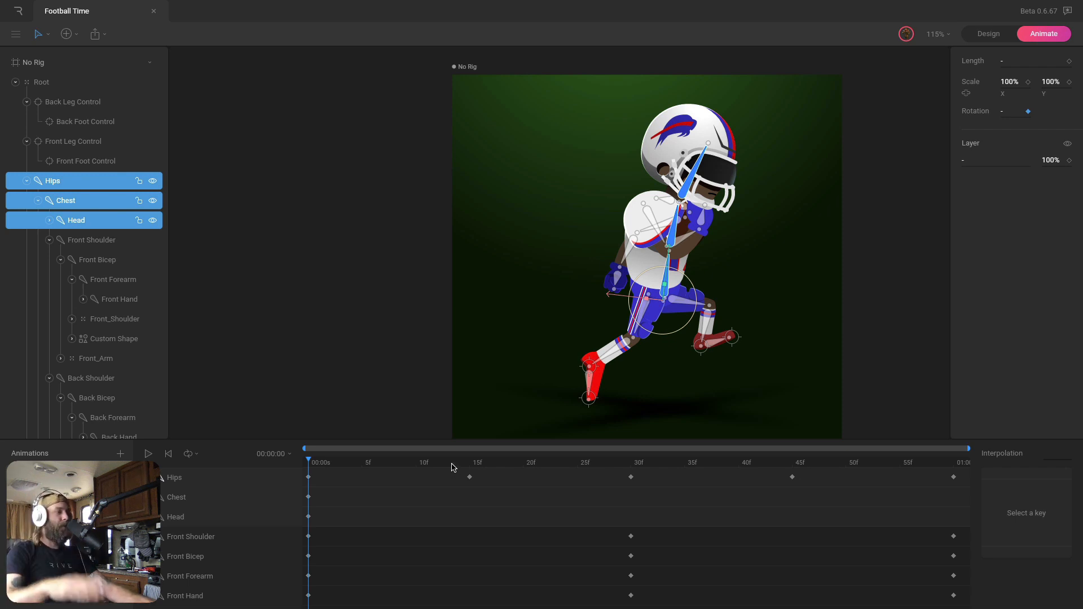
At frame 15, lean the Hips, Chest and Head bones further forward together, with the Hips rotated to -78°
click(458, 464)
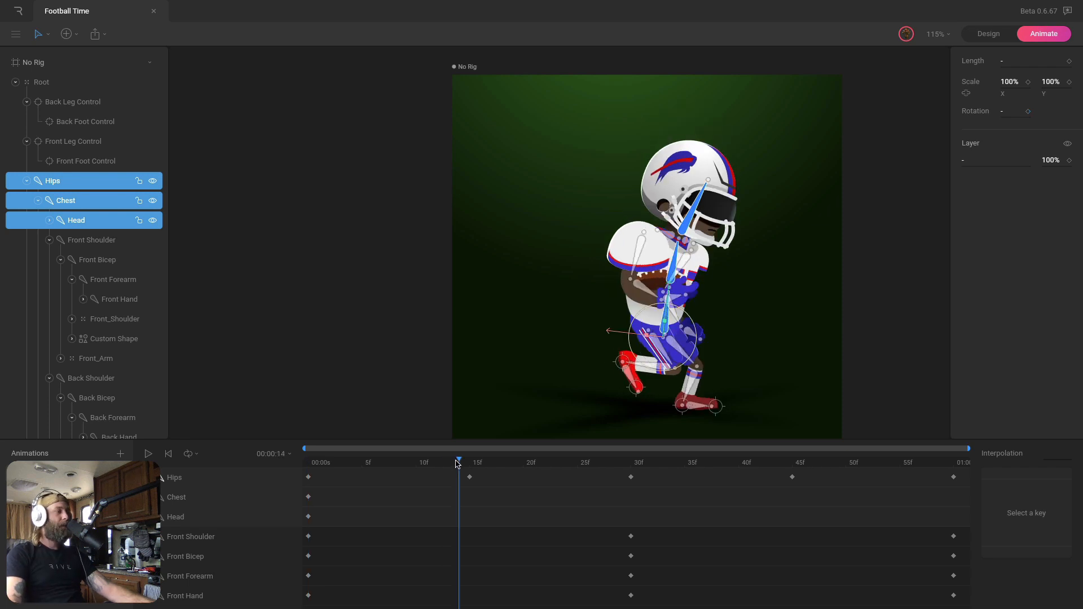
drag(461, 464, 467, 464)
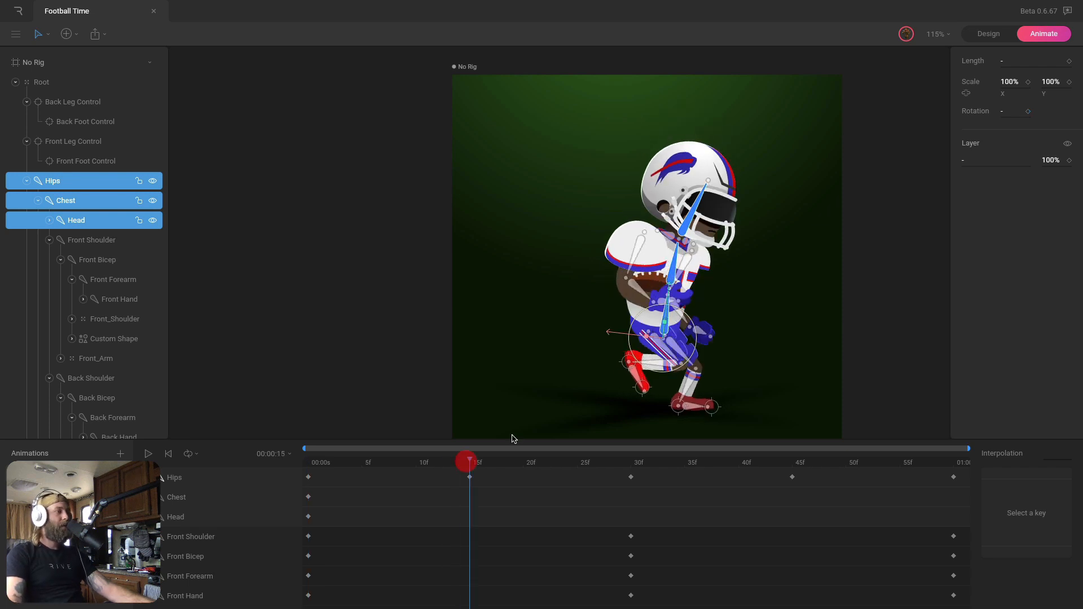
drag(1011, 109, 1014, 108)
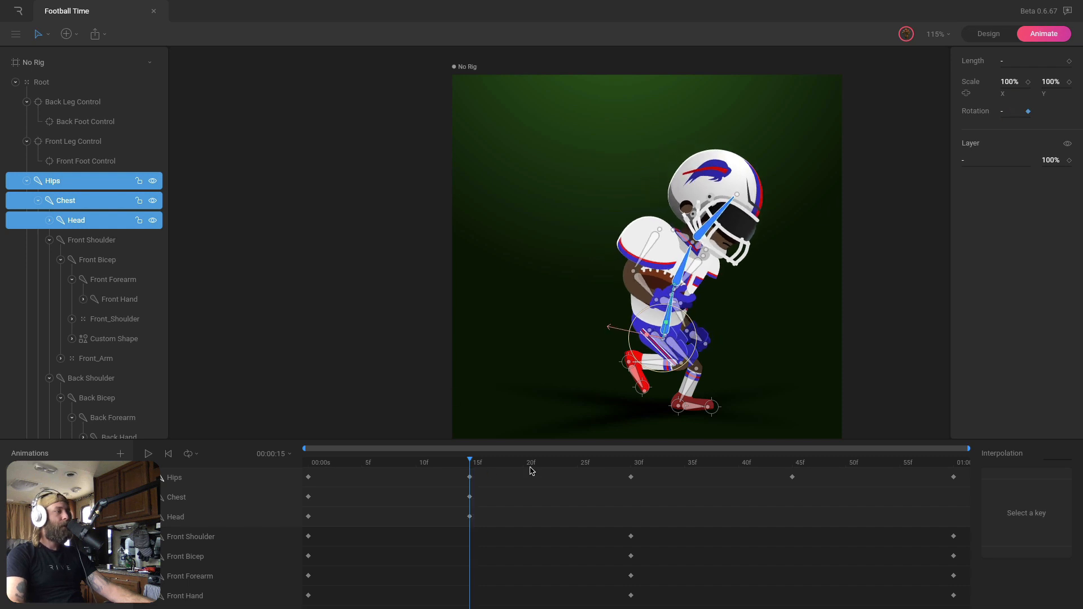
Copy the Hips, Chest and Head rotation keys from frame 0 to frame 30
drag(532, 466, 630, 468)
click(162, 478)
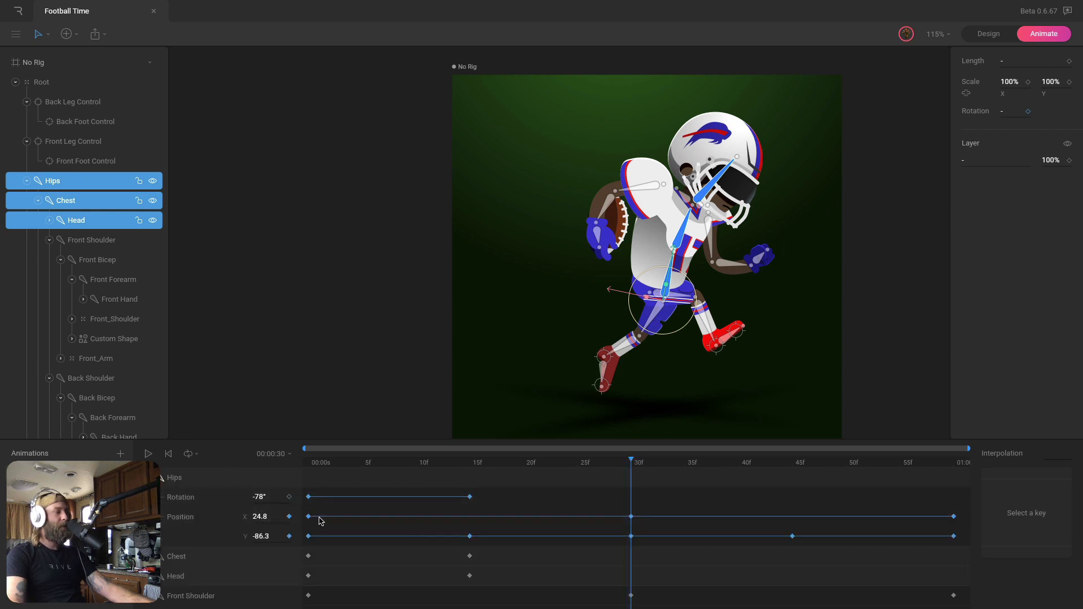
click(308, 497)
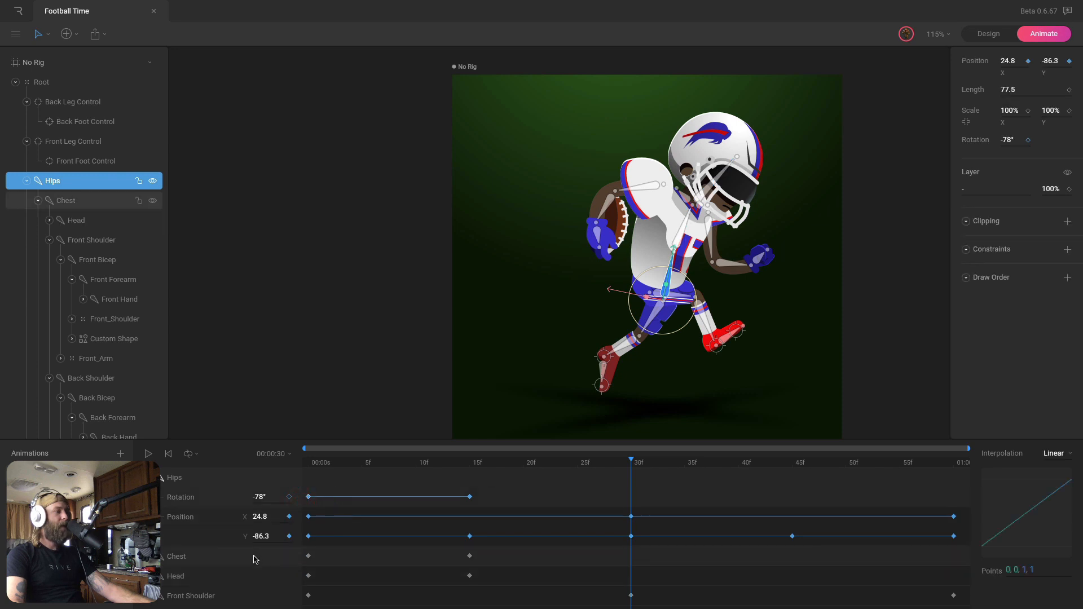
click(161, 556)
scroll(355, 547, down, 2)
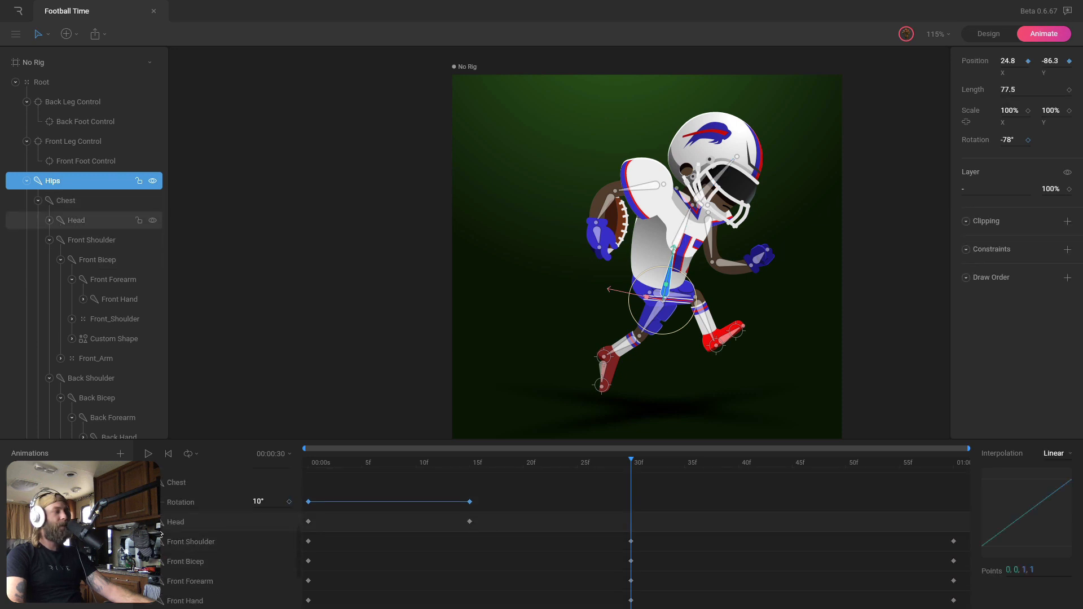
drag(330, 479, 303, 506)
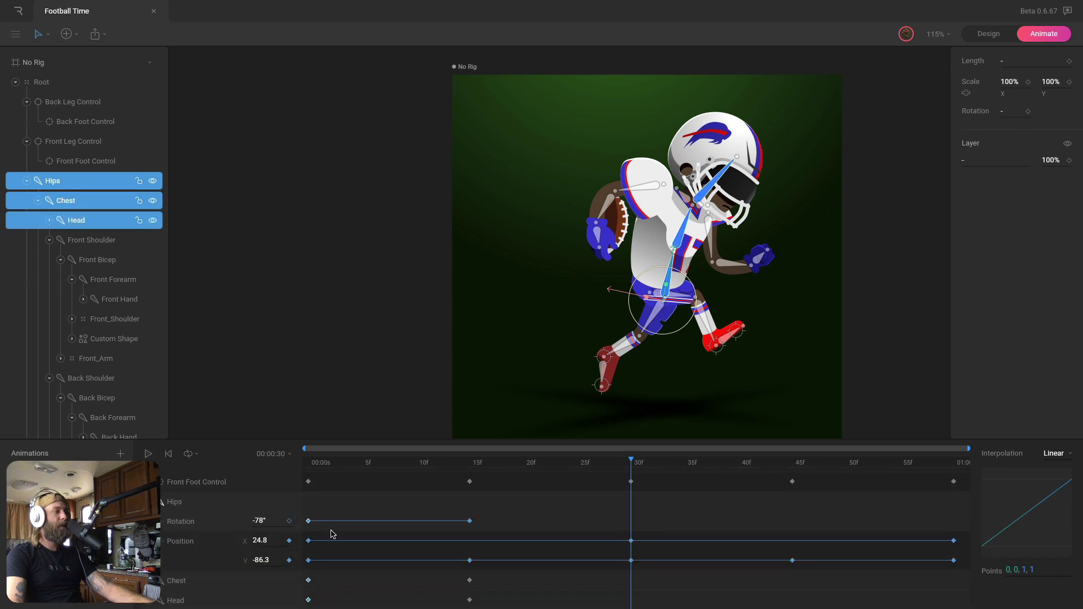
scroll(330, 560, down, 1)
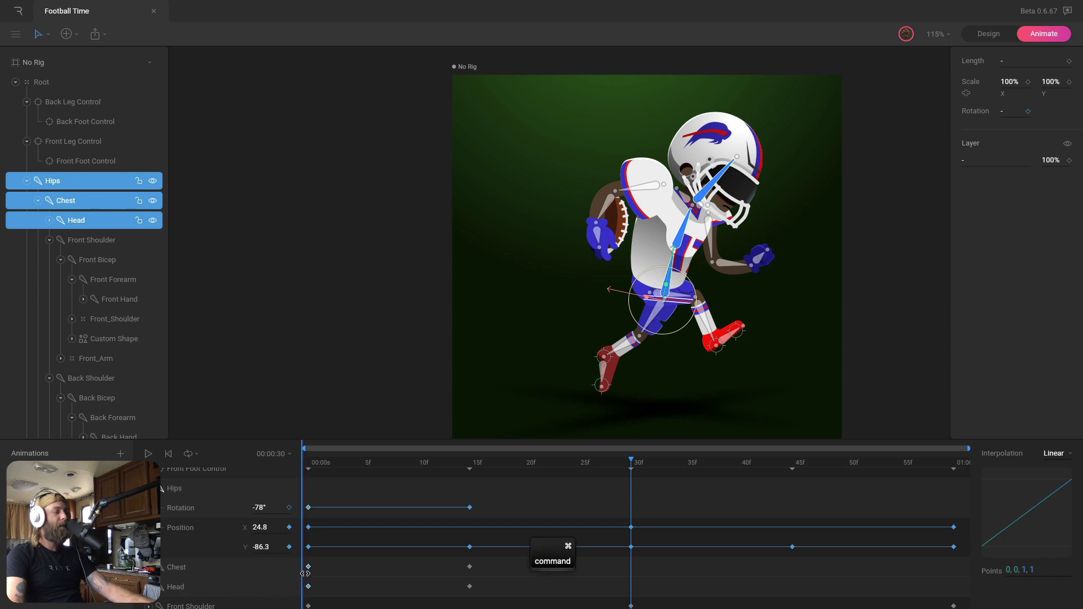
key(ctrl+v)
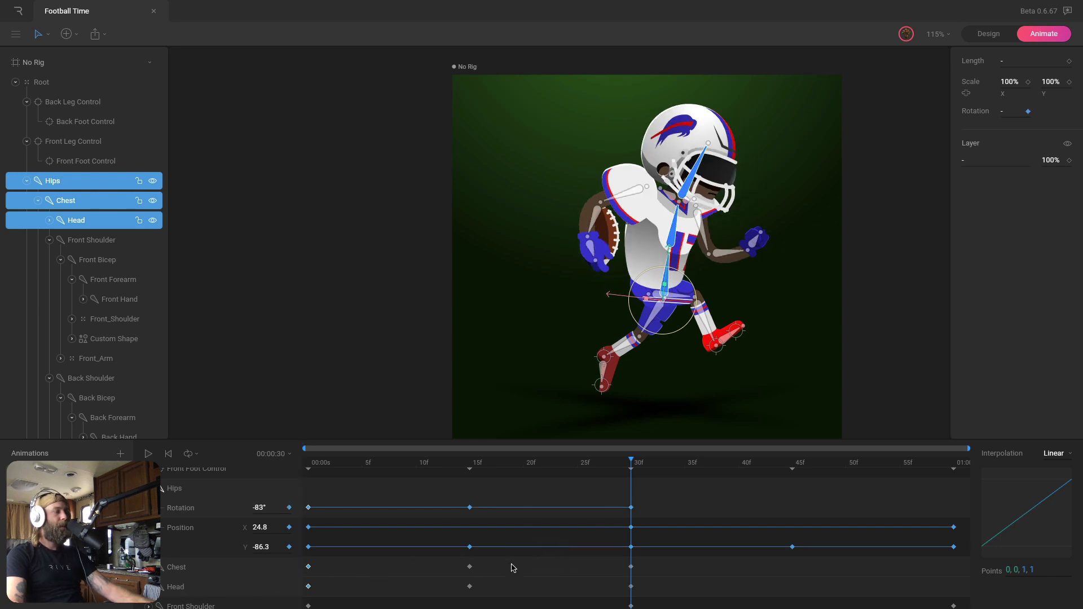
Copy the Hips, Chest and Head rotation keys of the first 30 frames, paste them at frame 30 and scrub through the result
click(489, 566)
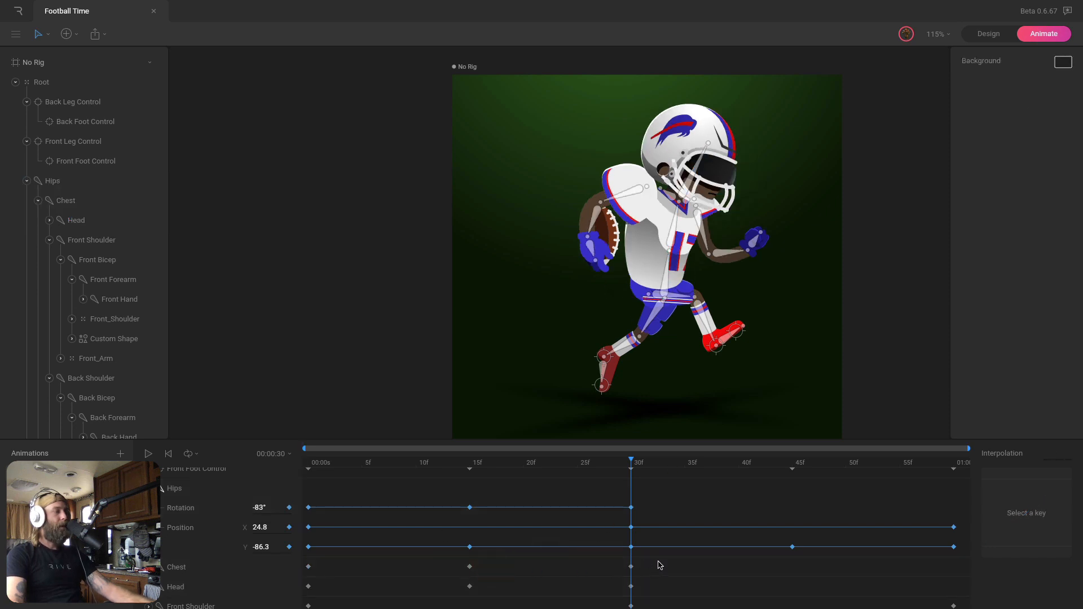
drag(660, 565, 302, 590)
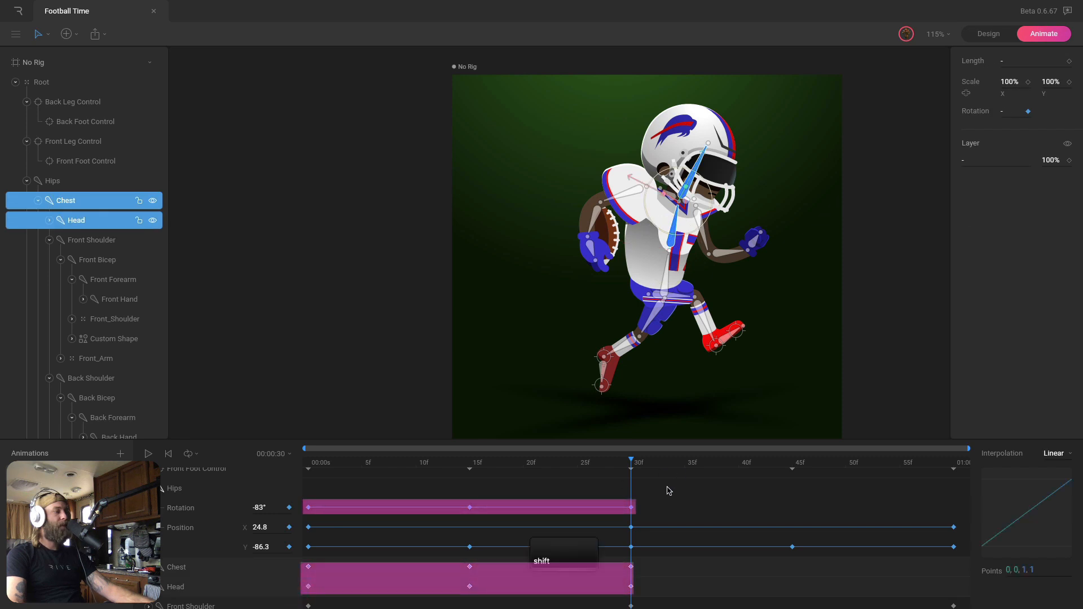
drag(665, 491, 302, 513)
key(ctrl+c)
key(ctrl+v)
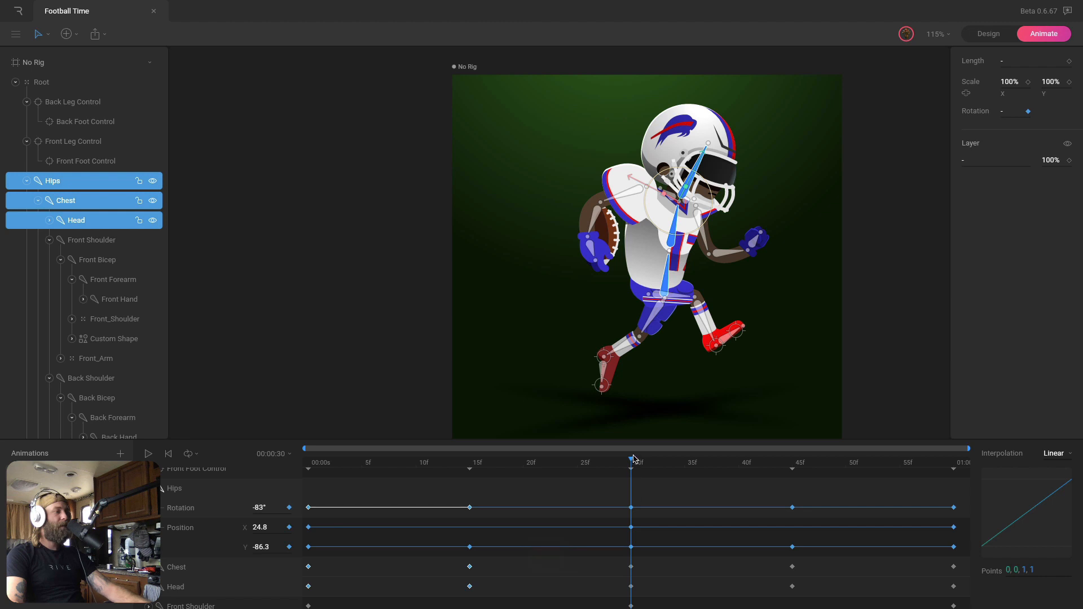
drag(648, 464, 878, 464)
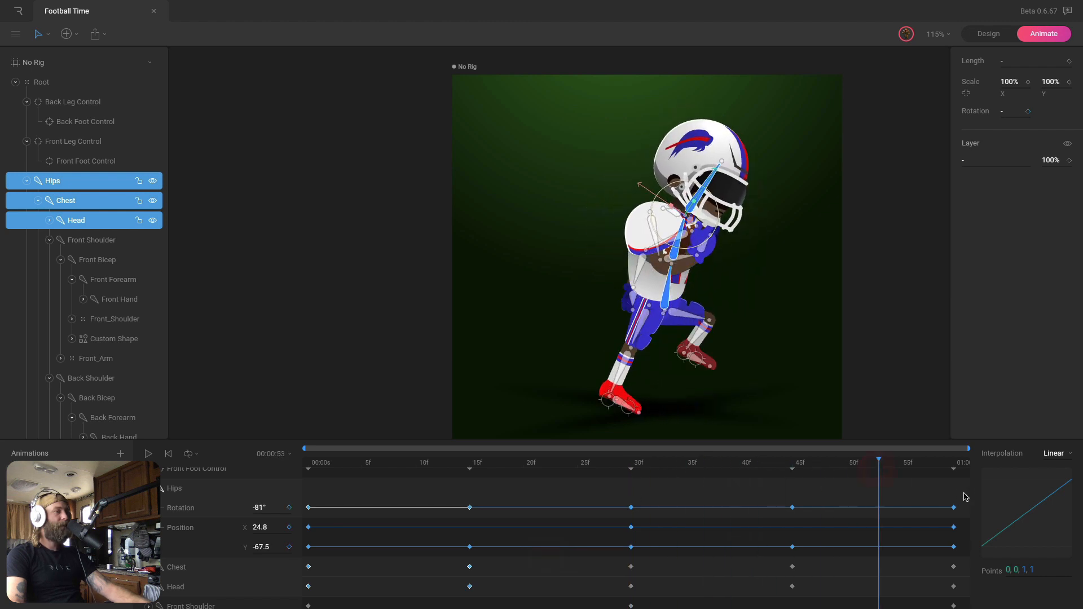
Set all Hips, Chest and Head rotation keys to Cubic interpolation and play back the animation
drag(966, 499, 297, 512)
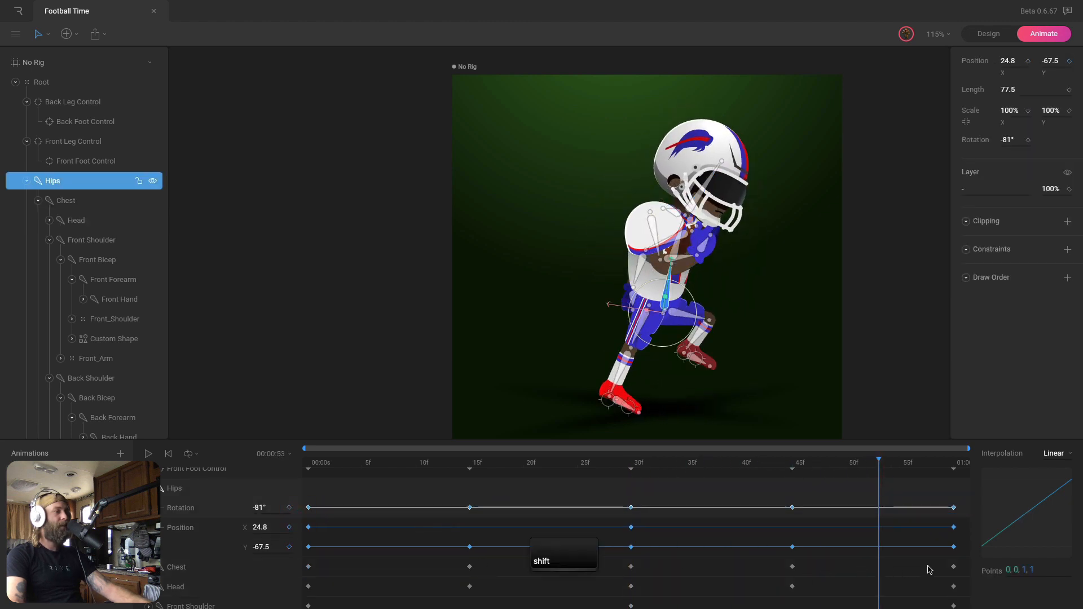
drag(961, 563, 303, 593)
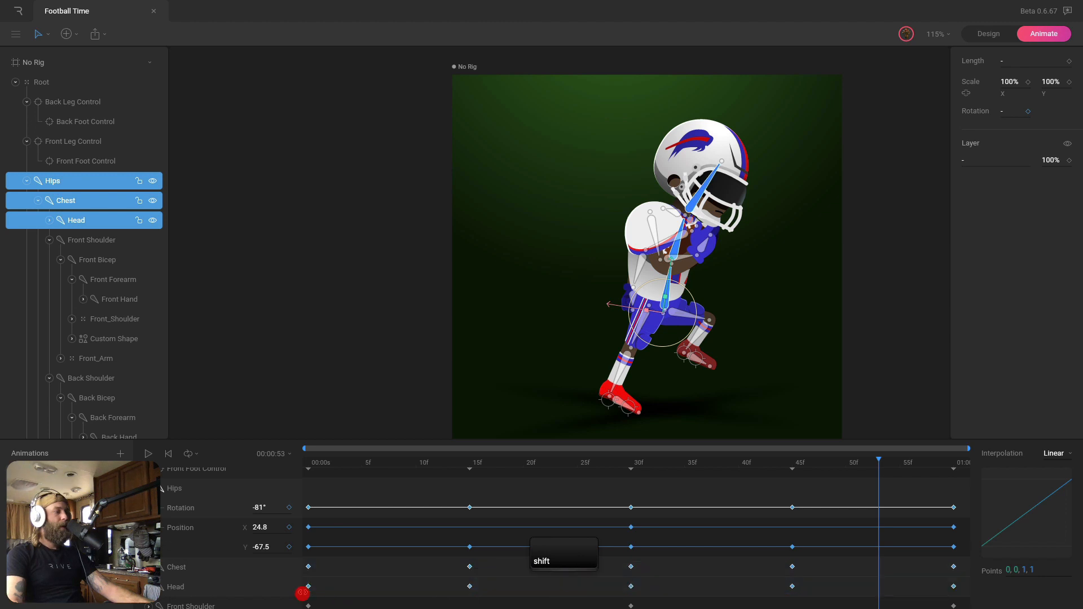
click(1051, 458)
click(1060, 491)
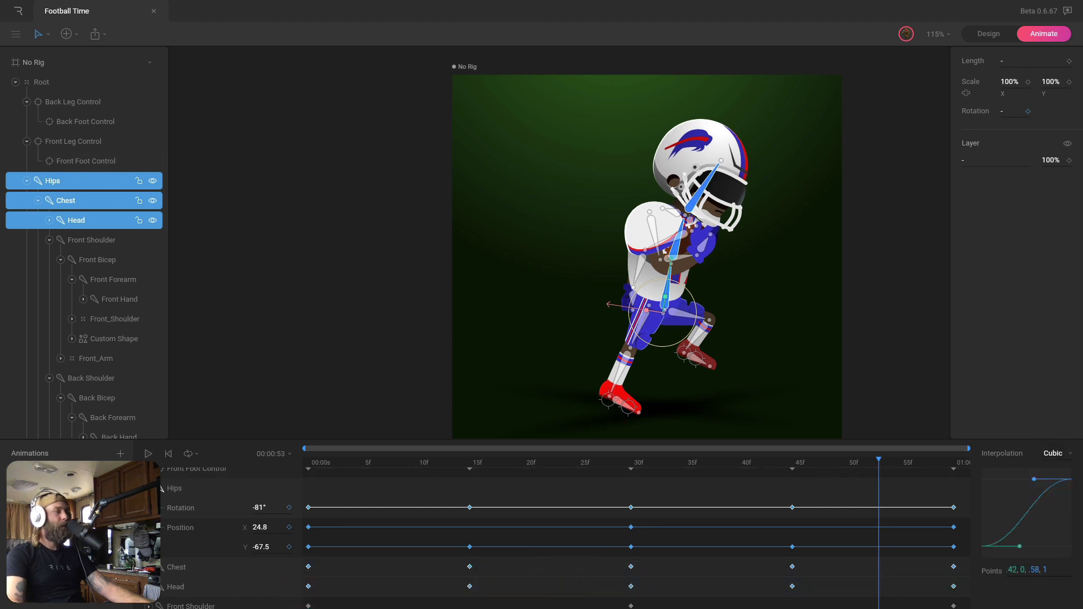
click(162, 489)
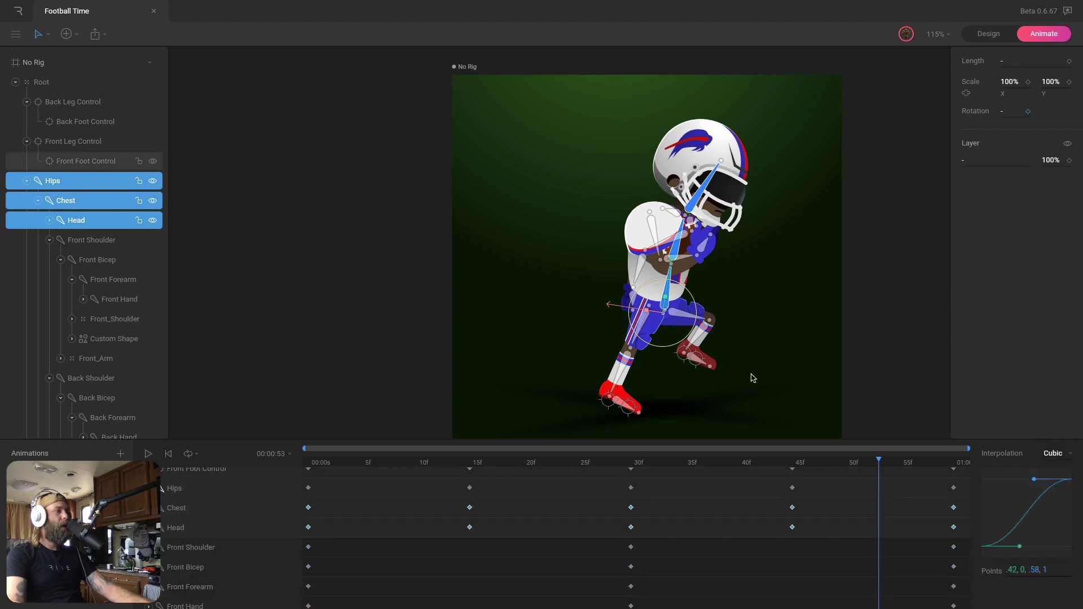
click(899, 322)
key(space)
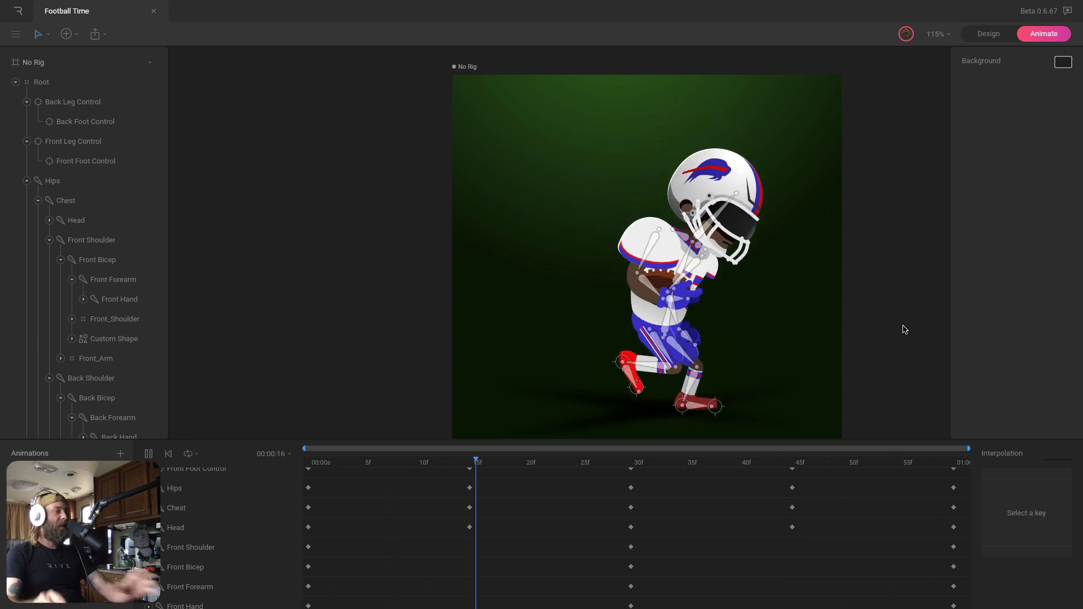
key(space)
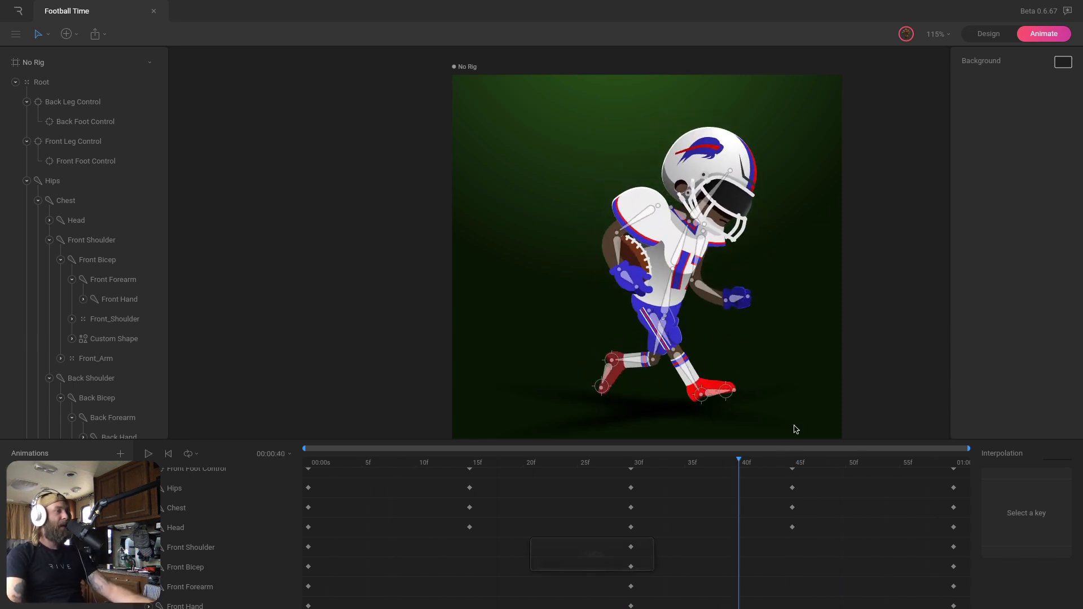
Return to frame 0, set the animation duration to 00:02:00 and extend the visible timeline range to the full duration
click(633, 463)
drag(633, 464, 260, 464)
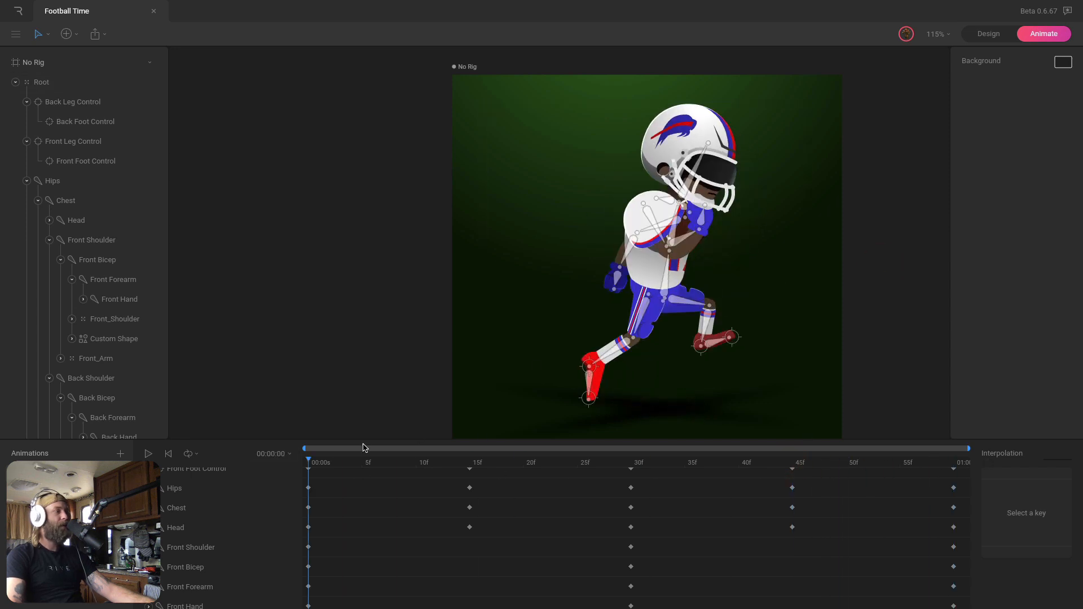
click(271, 454)
click(356, 504)
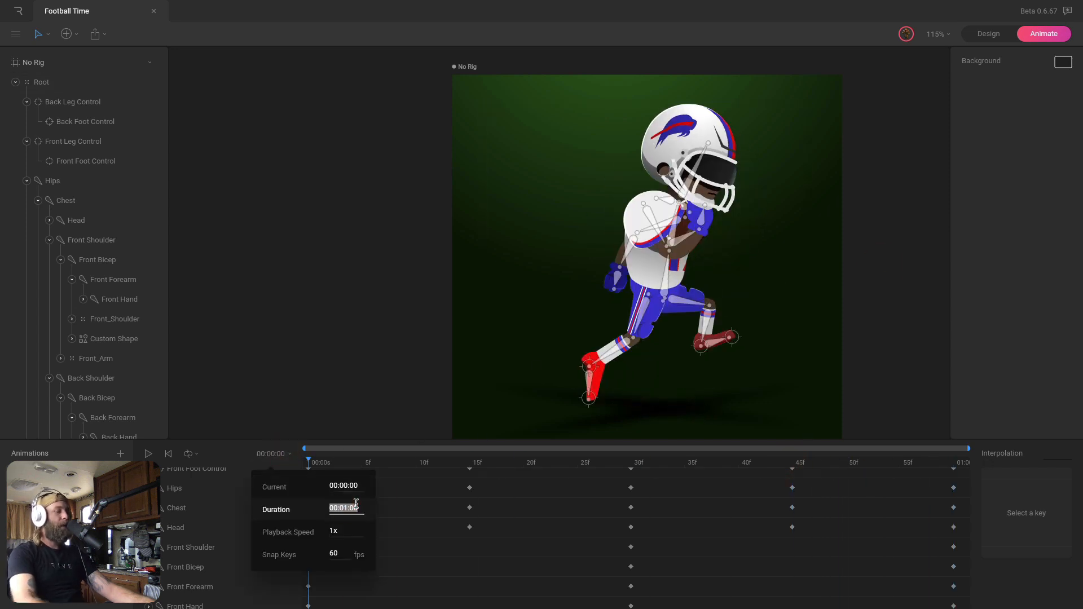
text(200)
key(Return)
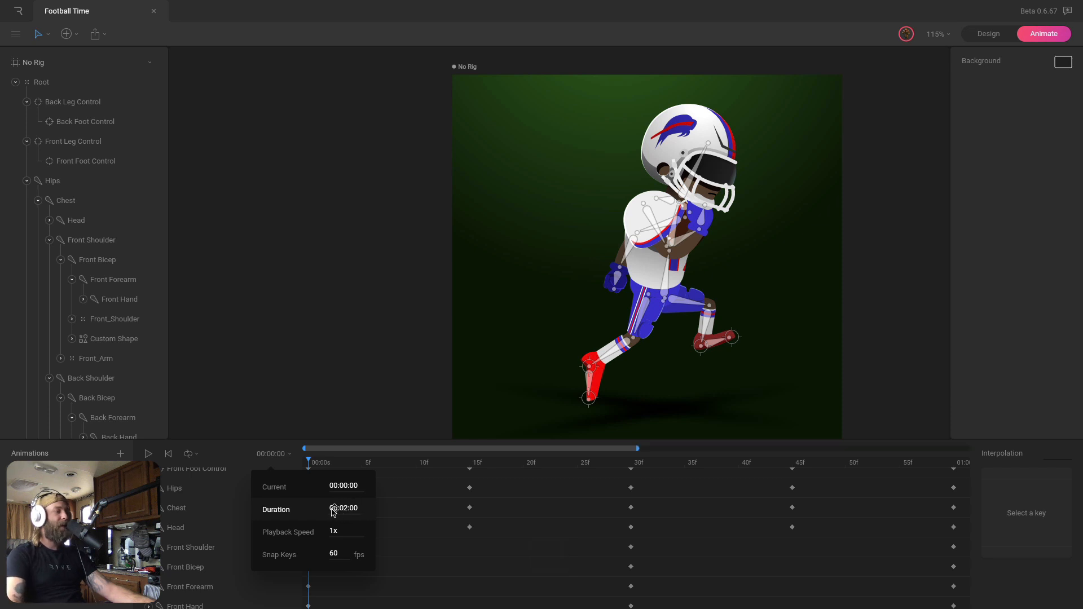
drag(639, 449, 969, 449)
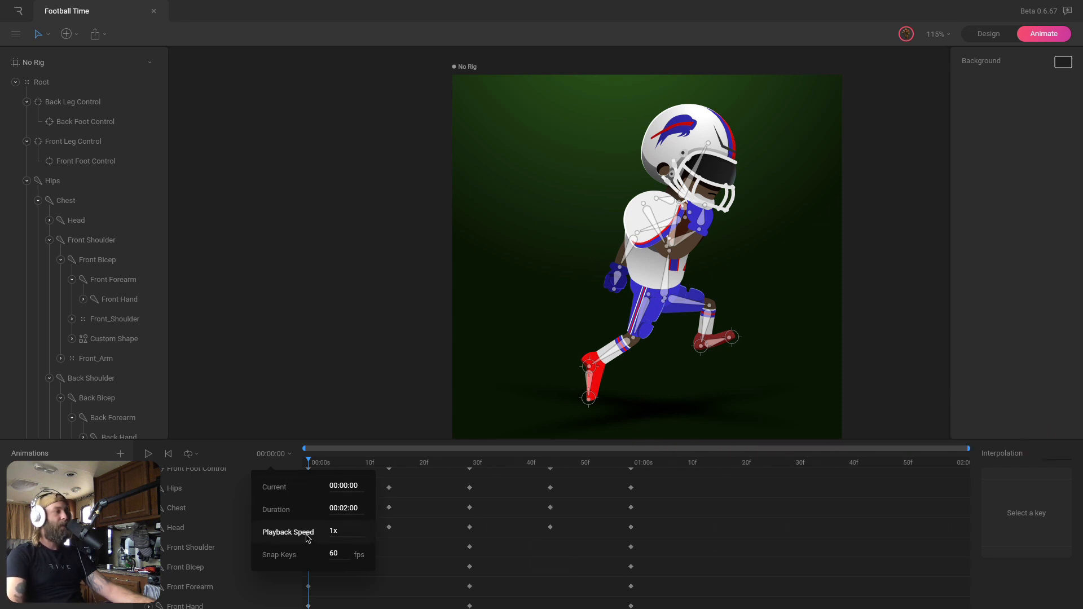
Enable the Work Area and set its range from frame 30 to 1 second 30 frames
click(189, 454)
click(222, 567)
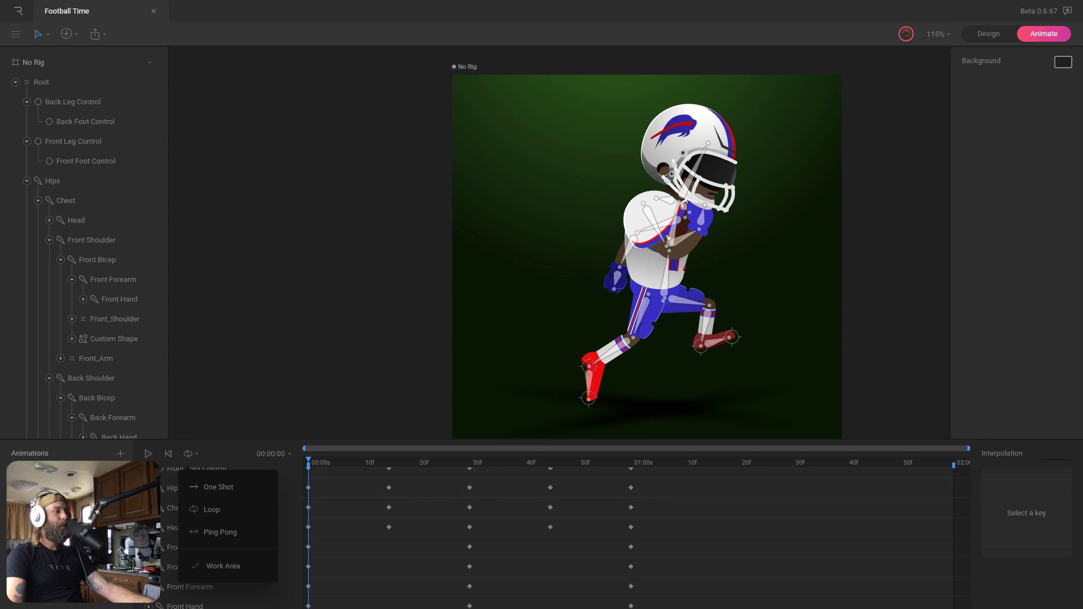
drag(308, 463, 553, 464)
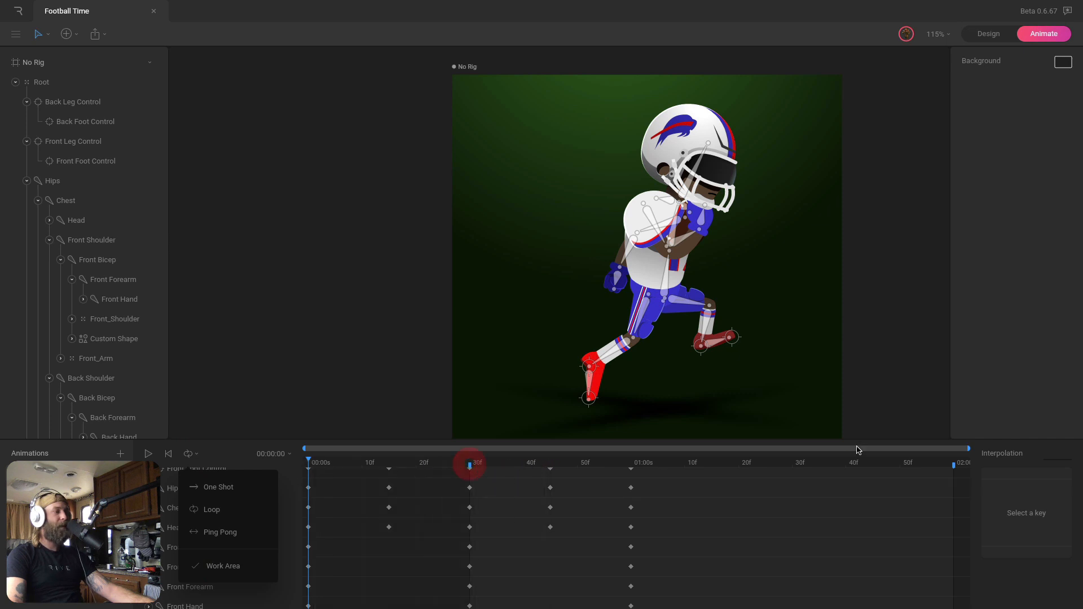
drag(933, 466, 790, 486)
Shift all animation keys forward by 30 frames so the run cycle starts at frame 30 and fills the work area
drag(666, 477, 254, 605)
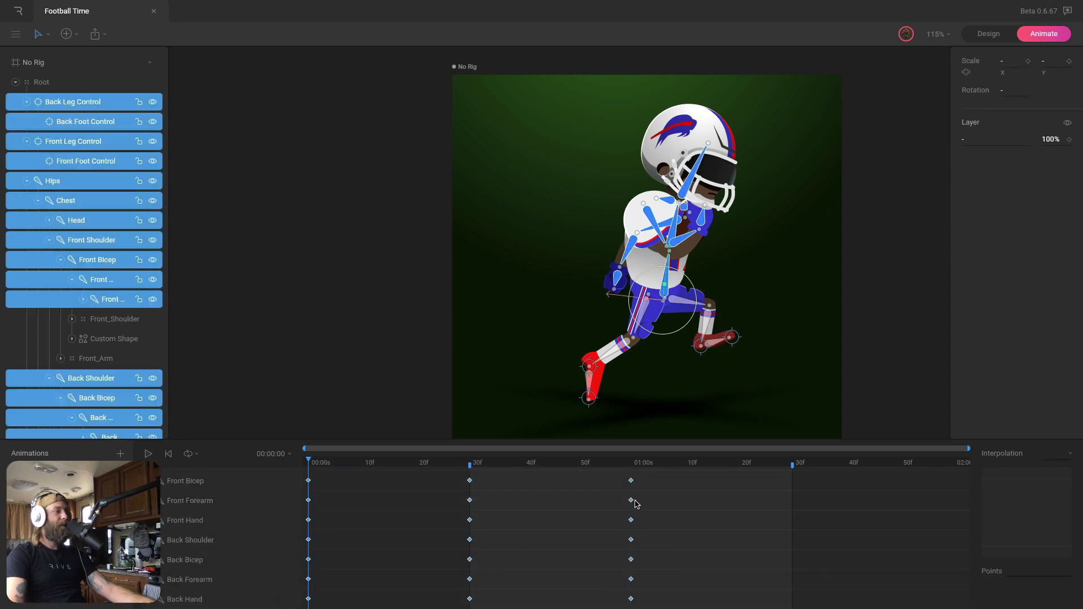
drag(790, 503, 796, 502)
click(834, 507)
scroll(737, 510, up, 2)
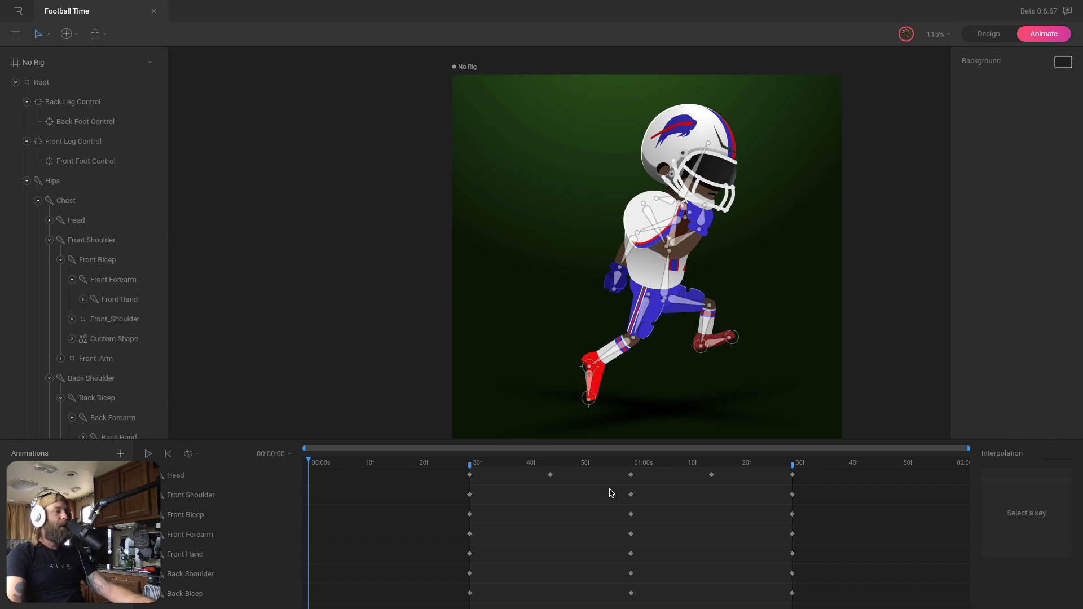
Copy the front and back arm bones' keys at 1 second and 1 second 30 frames and paste them at frame 0
drag(610, 493, 808, 603)
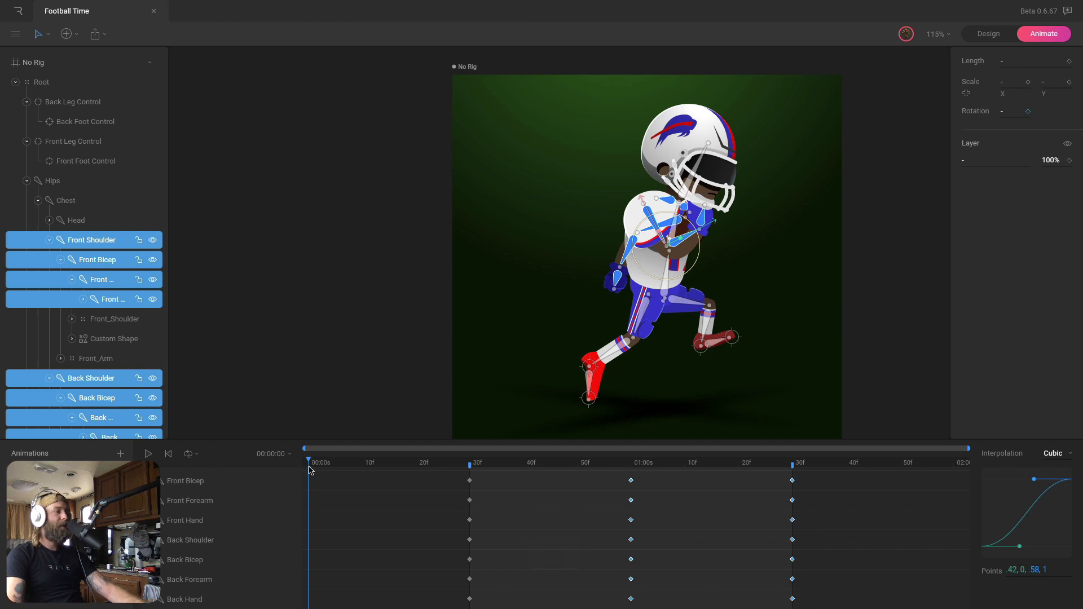
key(ctrl+v)
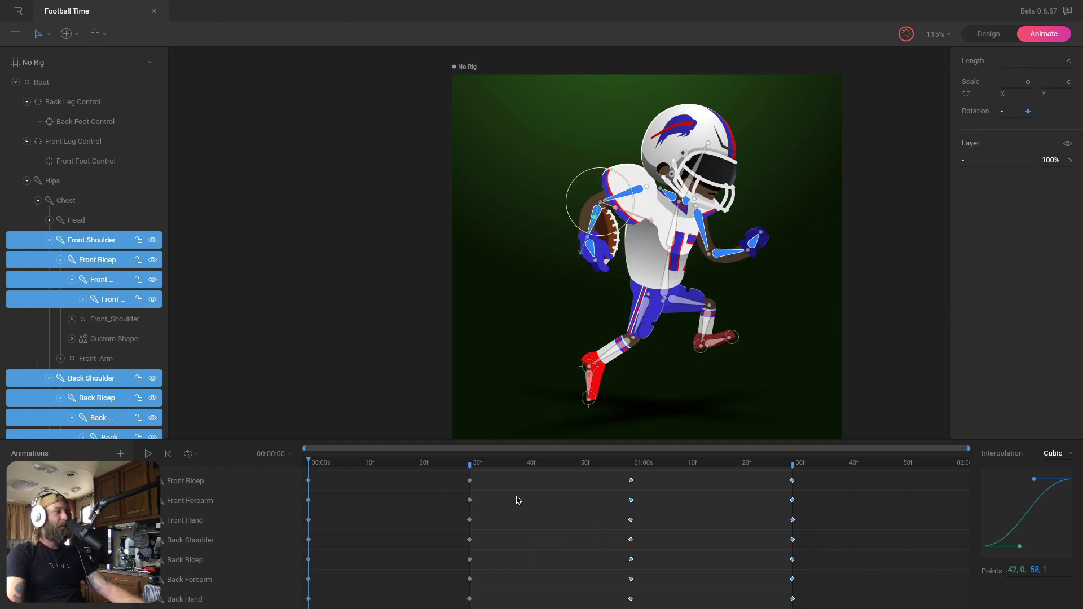
click(607, 486)
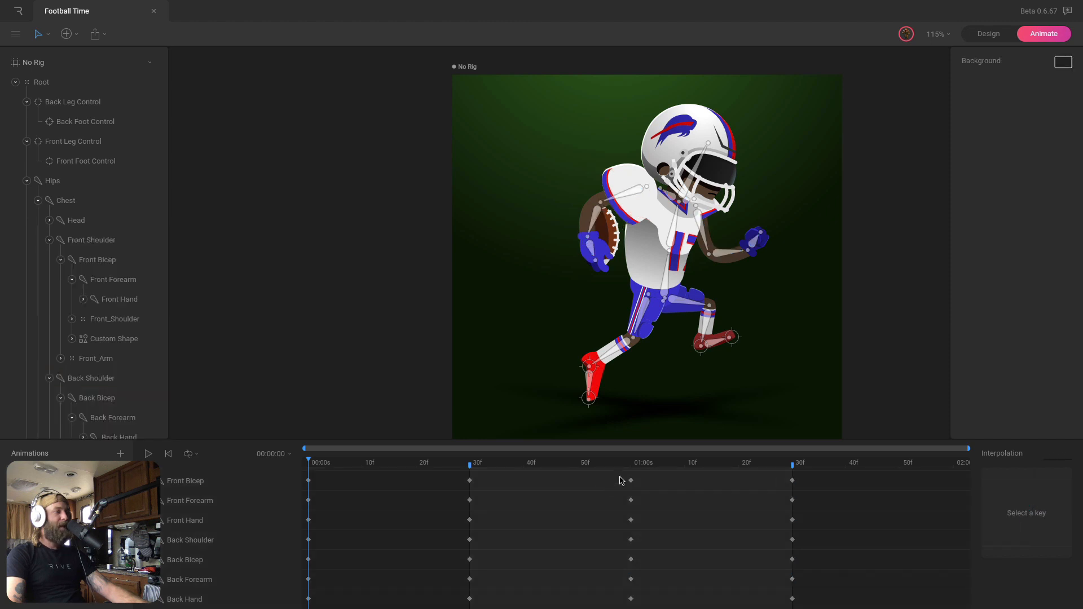
drag(623, 479, 650, 602)
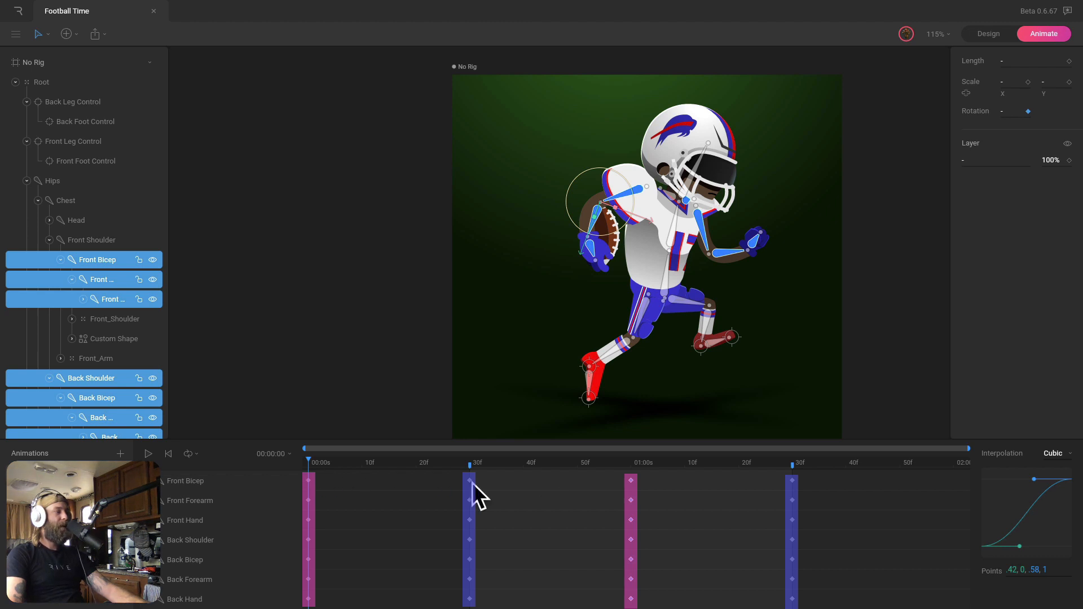
click(785, 481)
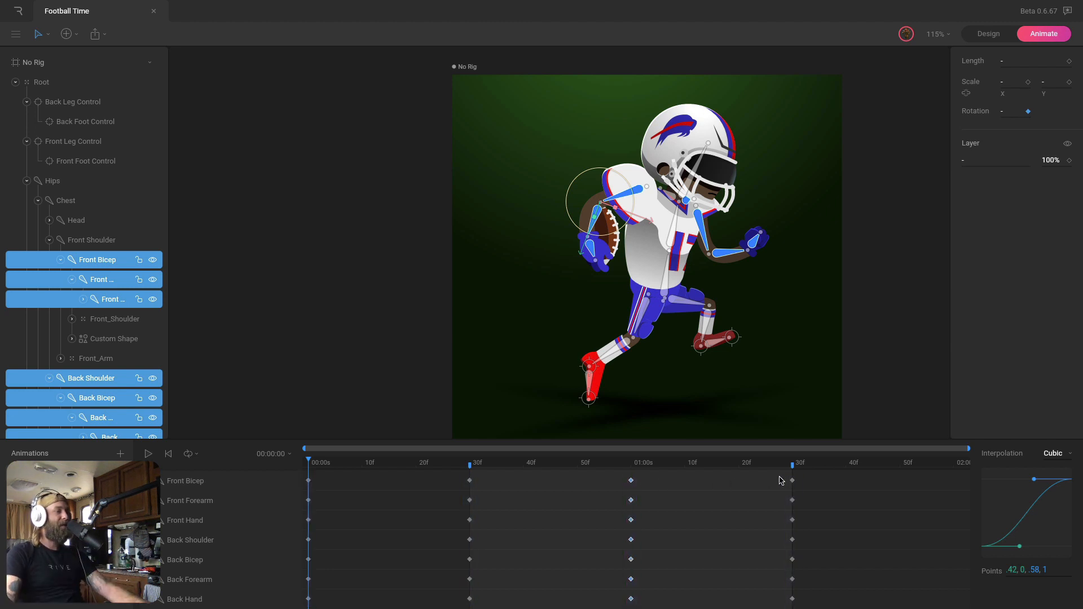
click(712, 495)
Offset the front arm keys forward from their original frames: Front Bicep about 4 frames, Front Forearm about 7, and Front Hand about 11
scroll(713, 497, up, 2)
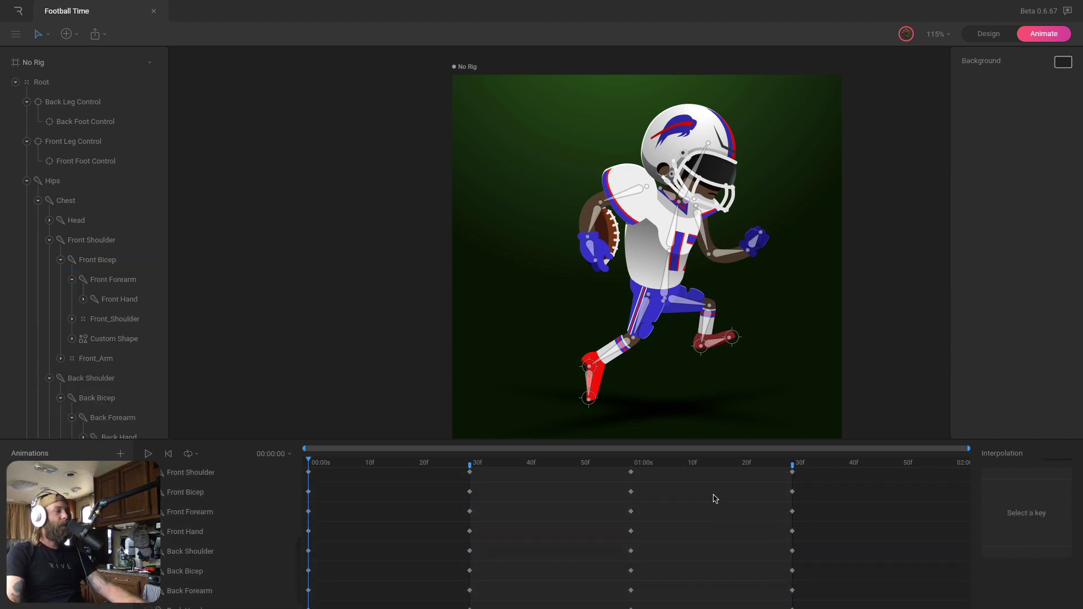
scroll(715, 498, up, 3)
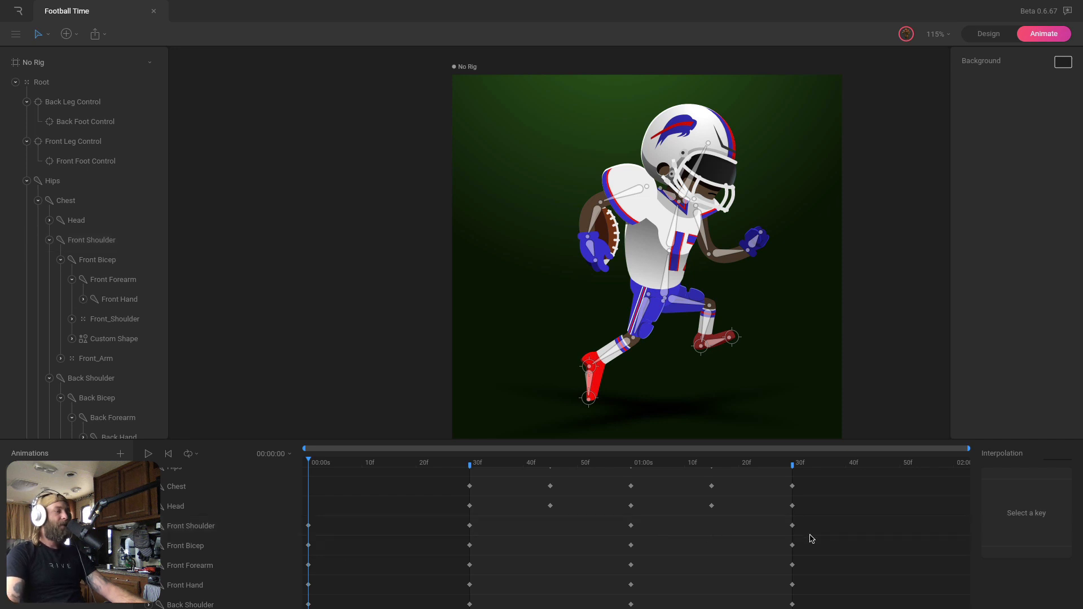
drag(817, 545, 303, 587)
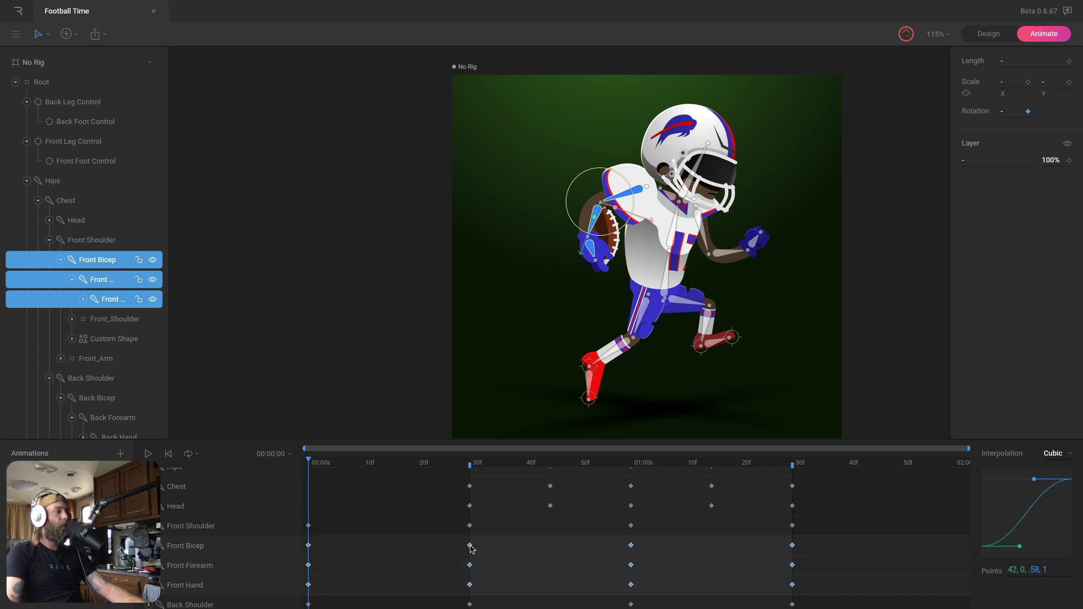
drag(471, 546, 491, 546)
drag(326, 565, 833, 569)
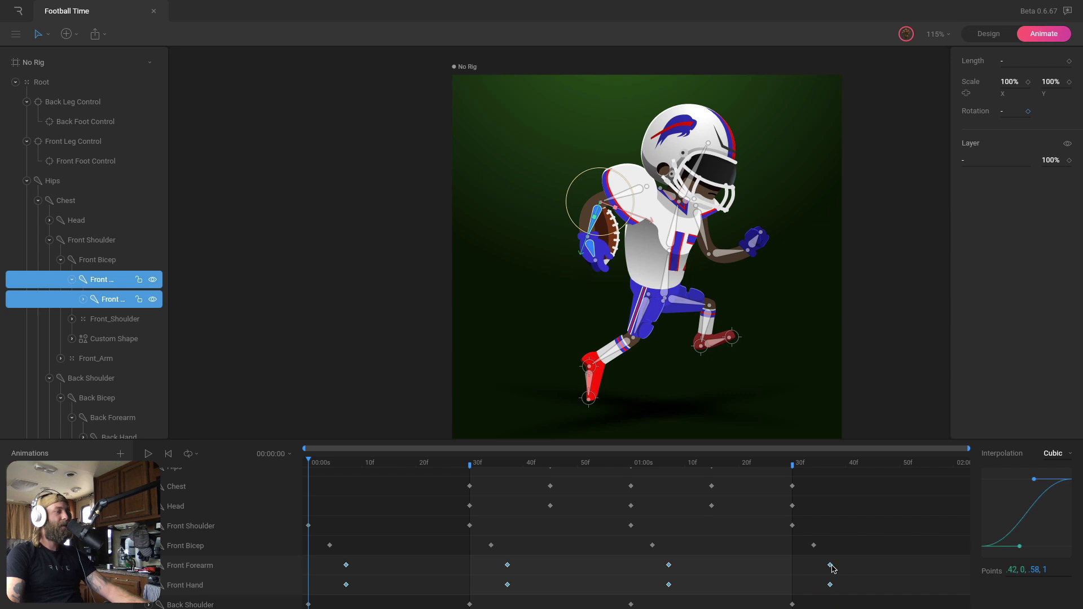
drag(335, 578, 307, 605)
Offset the back arm keys forward, including those at frame 0: Back Bicep about 4 frames, Back Forearm about 8, and Back Hand about 12
scroll(643, 575, down, 2)
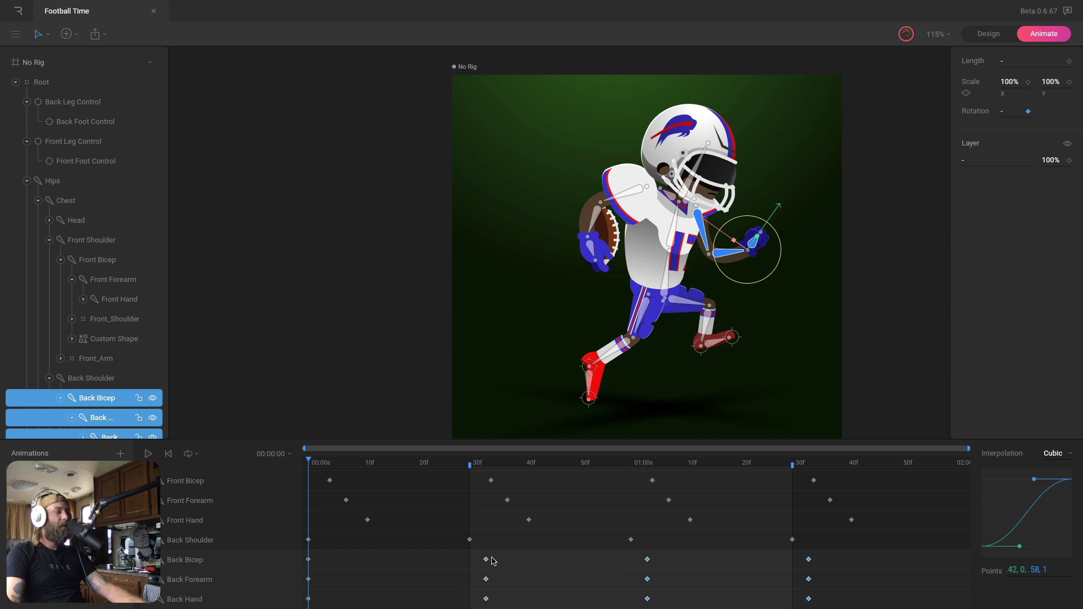
drag(491, 558, 495, 560)
key(ctrl+z)
drag(822, 557, 291, 603)
drag(470, 560, 492, 560)
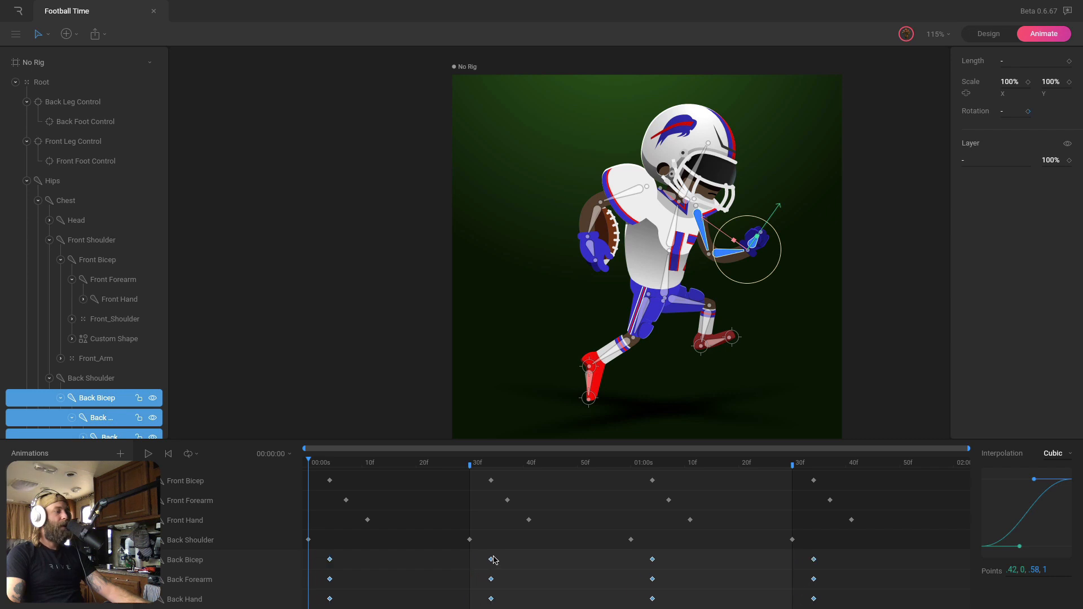
drag(319, 580, 838, 584)
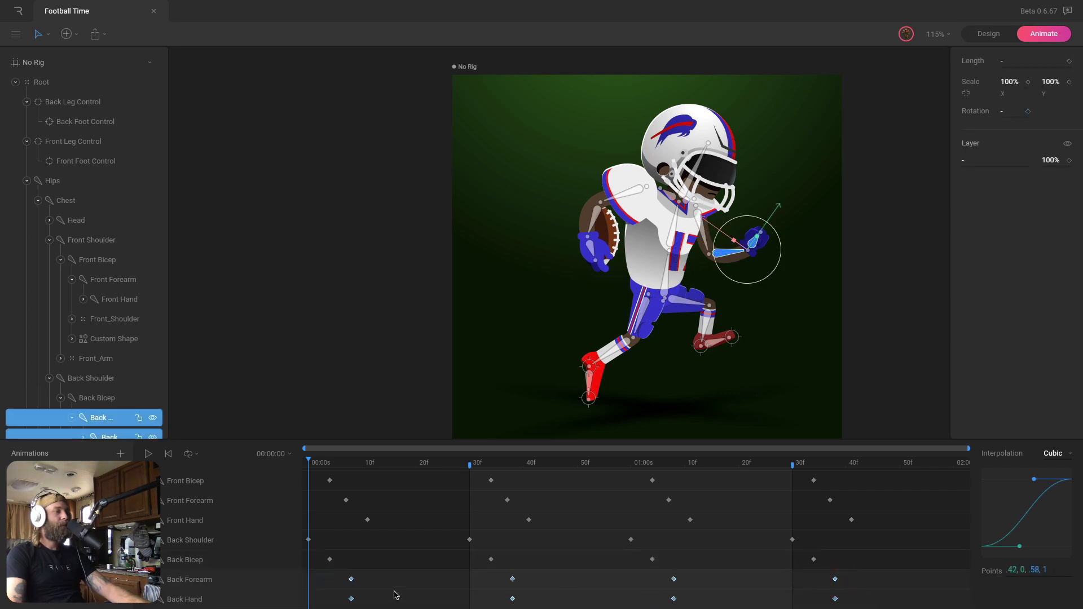
mouse_move(328, 588)
mouse_down()
mouse_move(863, 604)
mouse_move(832, 605)
mouse_up()
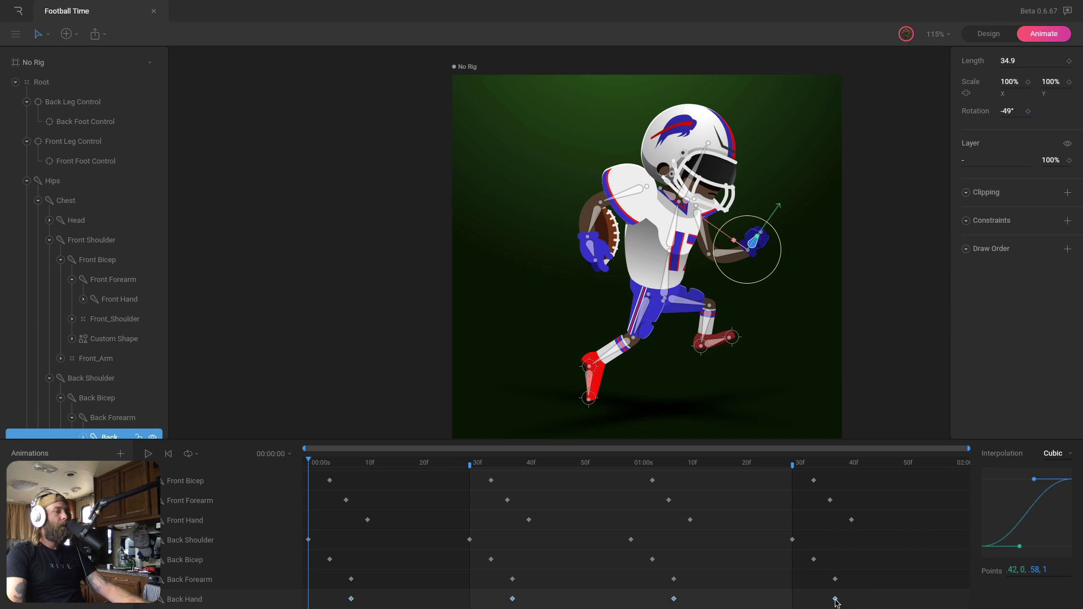
Play back the run cycle with the offset arms, and examine the keyed rotation and position properties of the Hips
click(913, 300)
key(space)
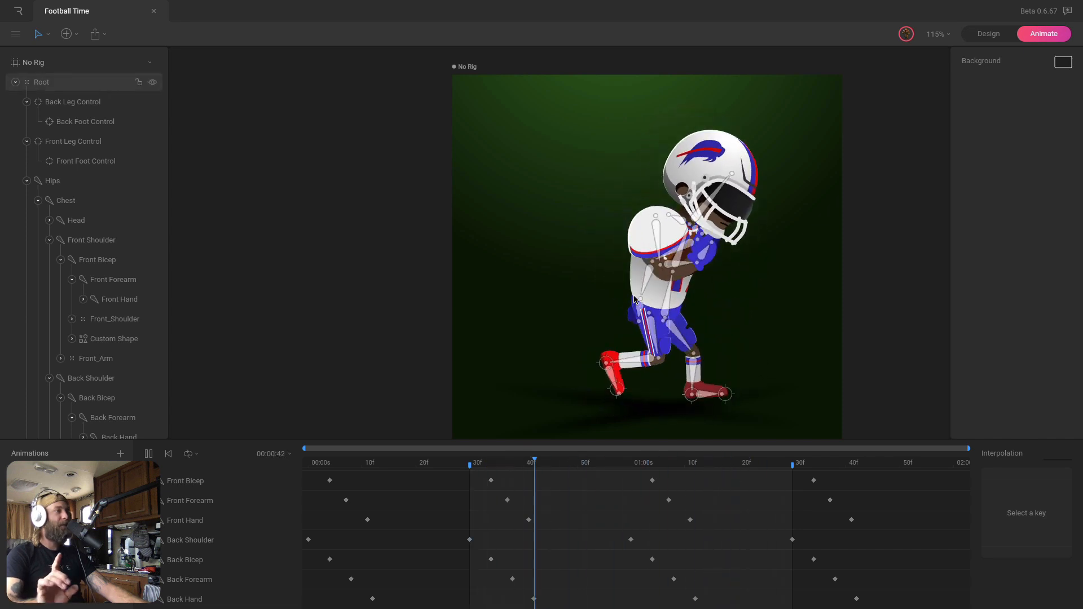
key(space)
scroll(569, 520, up, 3)
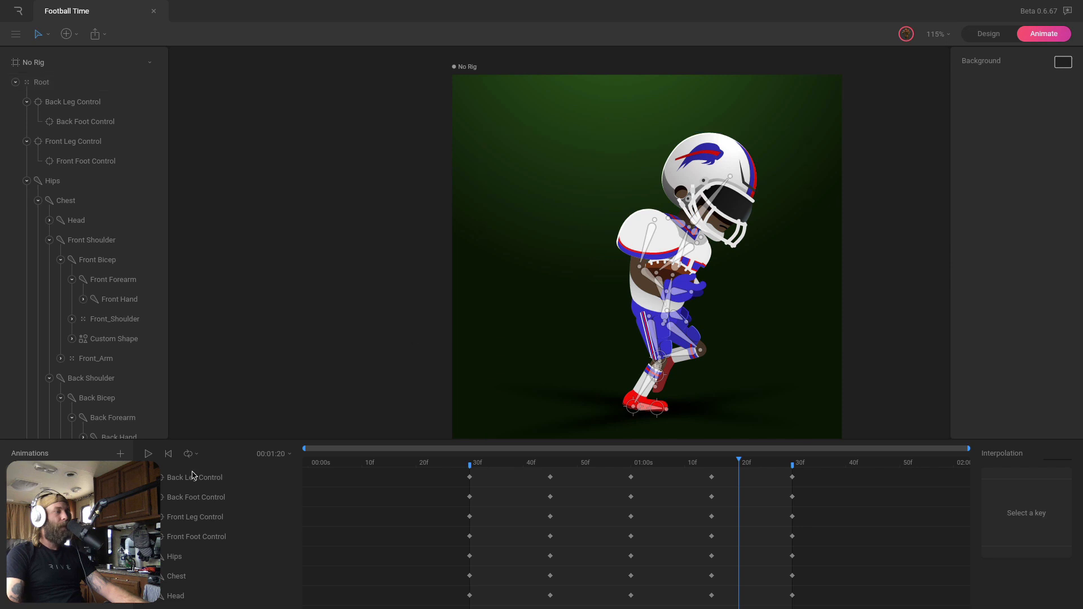
scroll(180, 533, down, 3)
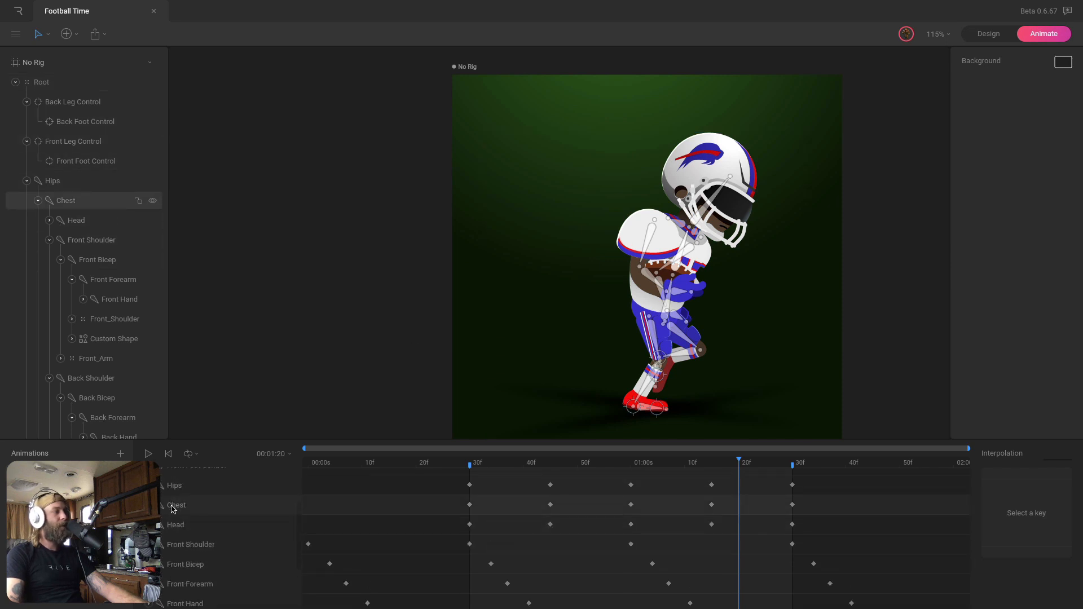
click(174, 486)
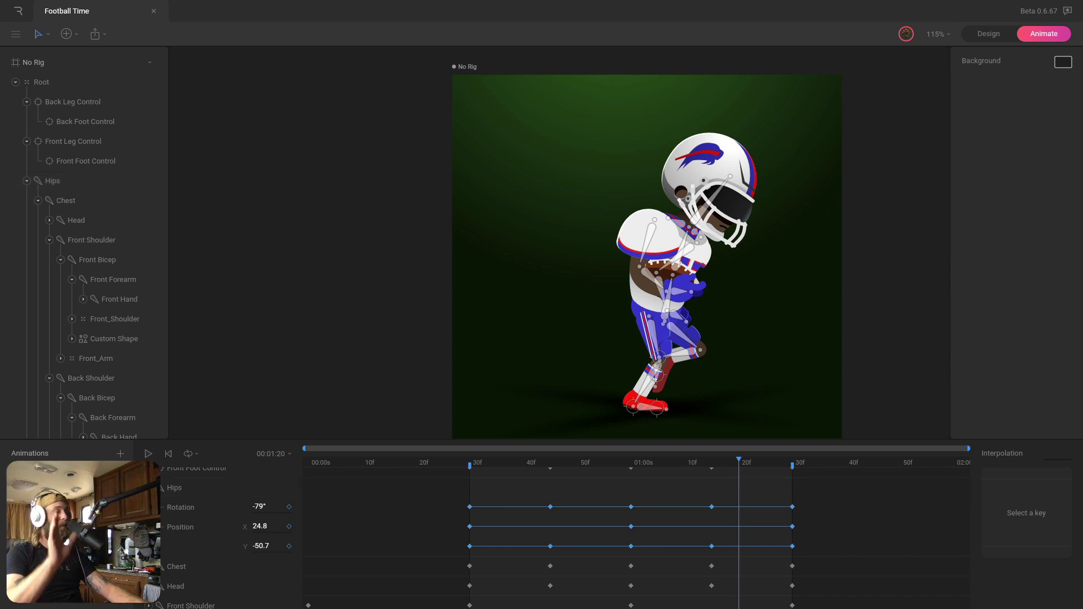
click(148, 488)
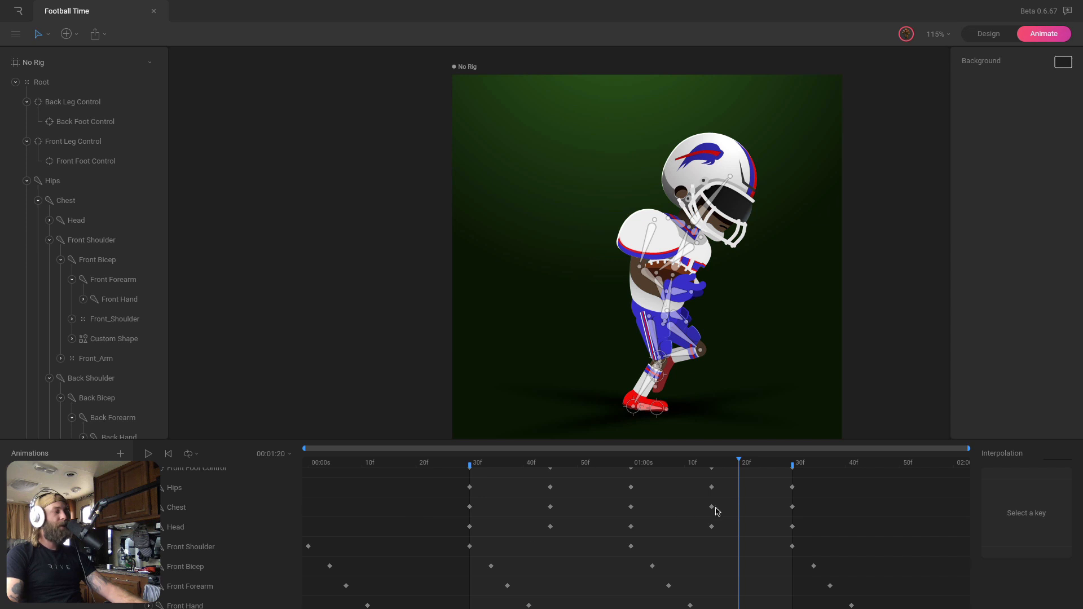
Copy the Chest and Head keys at 1 second 15 frames and 1 second 30 frames and paste them at frame 0
drag(715, 512, 802, 534)
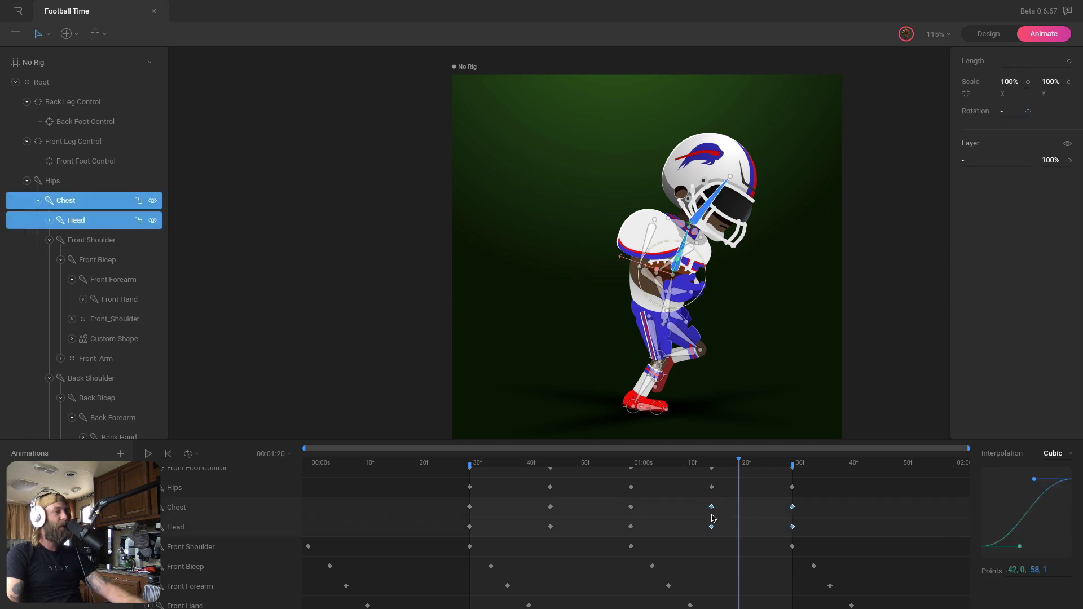
key(super+Left)
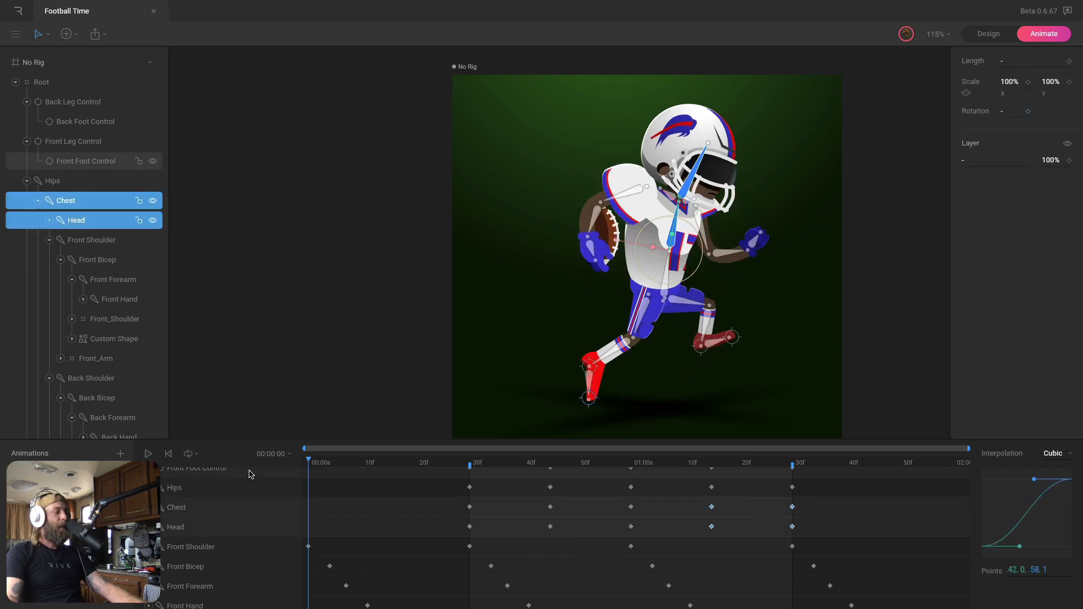
key(super+v)
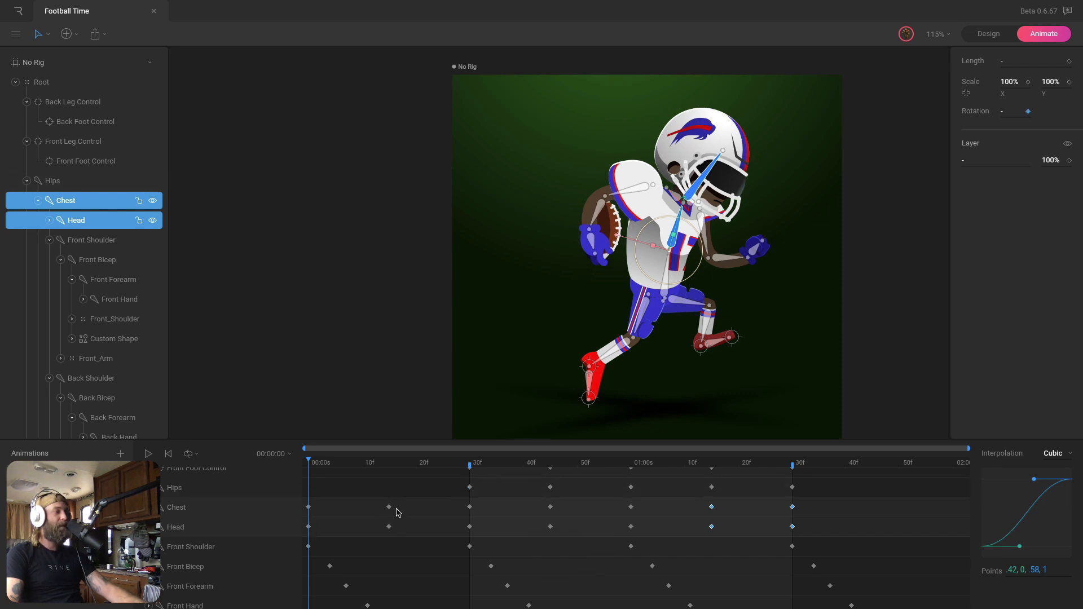
Shift the pasted Chest and Head keys forward 15 frames so they sit at frames 15 and 30
drag(379, 500, 403, 538)
click(378, 498)
drag(462, 499, 483, 538)
drag(401, 533, 288, 488)
drag(390, 507, 472, 510)
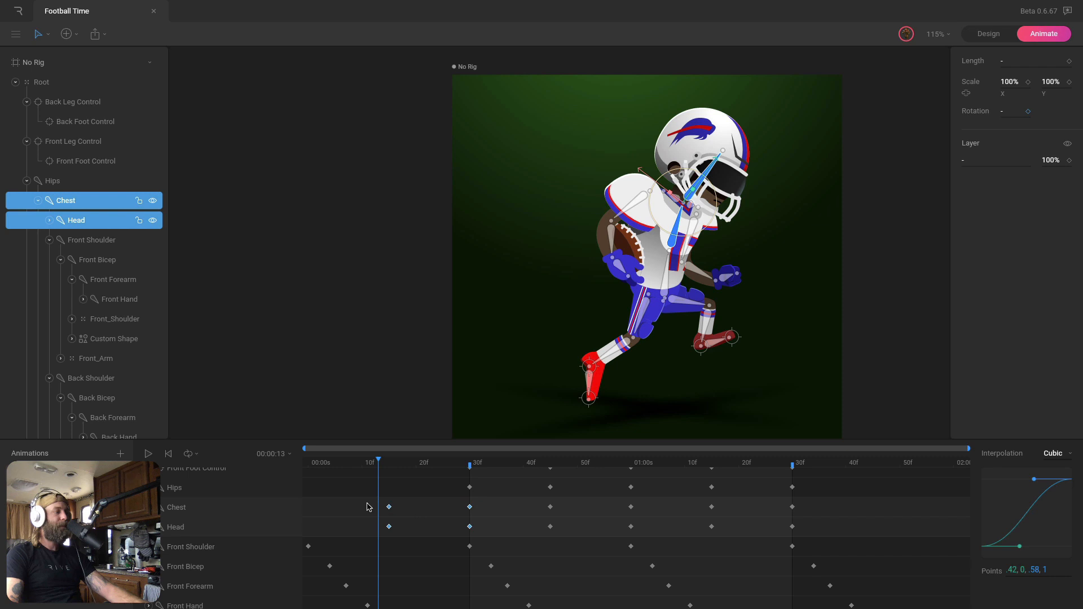
Offset all Chest keys forward about 3 frames and all Head keys about 6 frames, and play back the animation
drag(366, 504, 809, 511)
drag(395, 525, 814, 534)
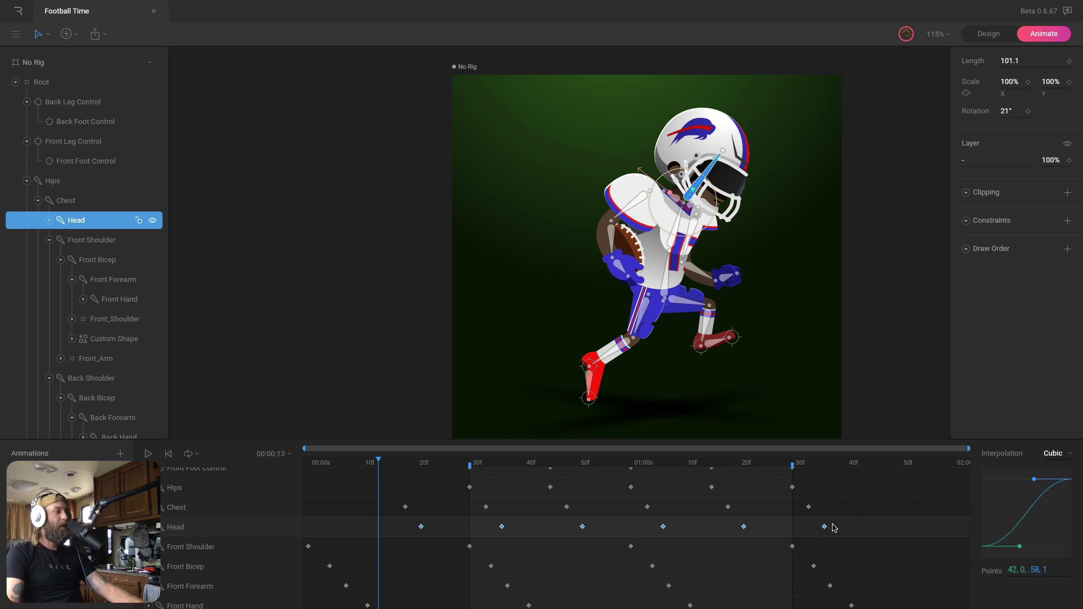
key(space)
click(890, 398)
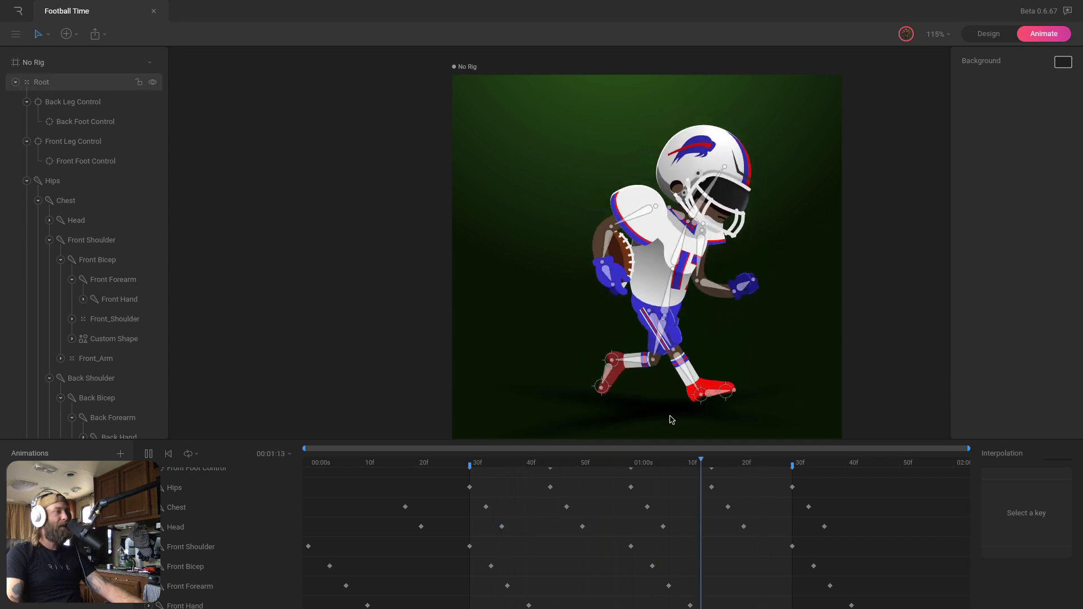
key(space)
Collapse the Back Leg Control, Front Leg Control and Hips groups in the hierarchy under Root
scroll(367, 525, up, 2)
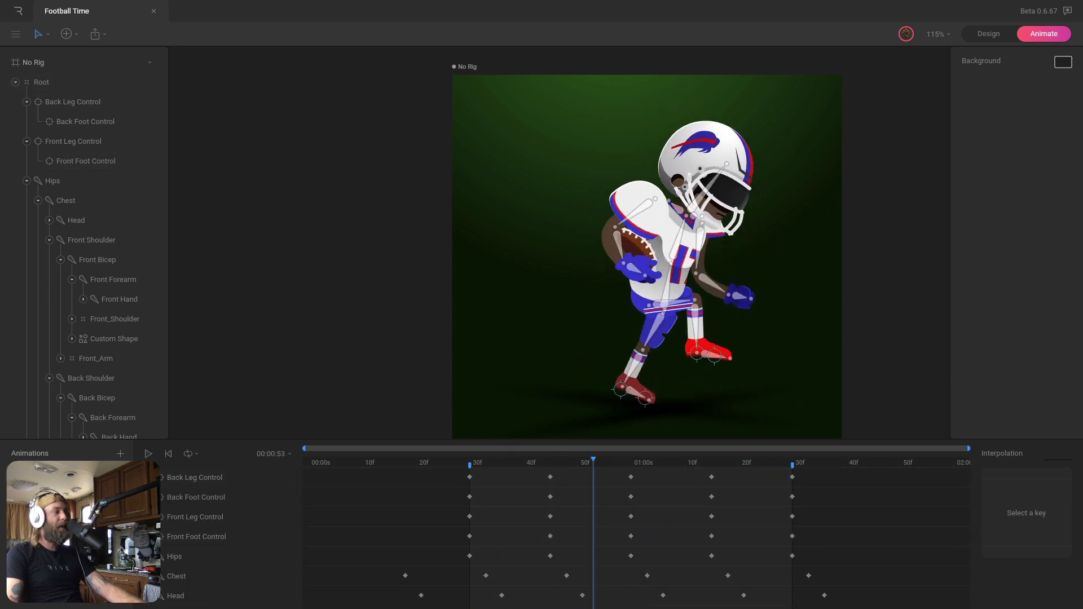
click(16, 82)
click(15, 82)
click(27, 101)
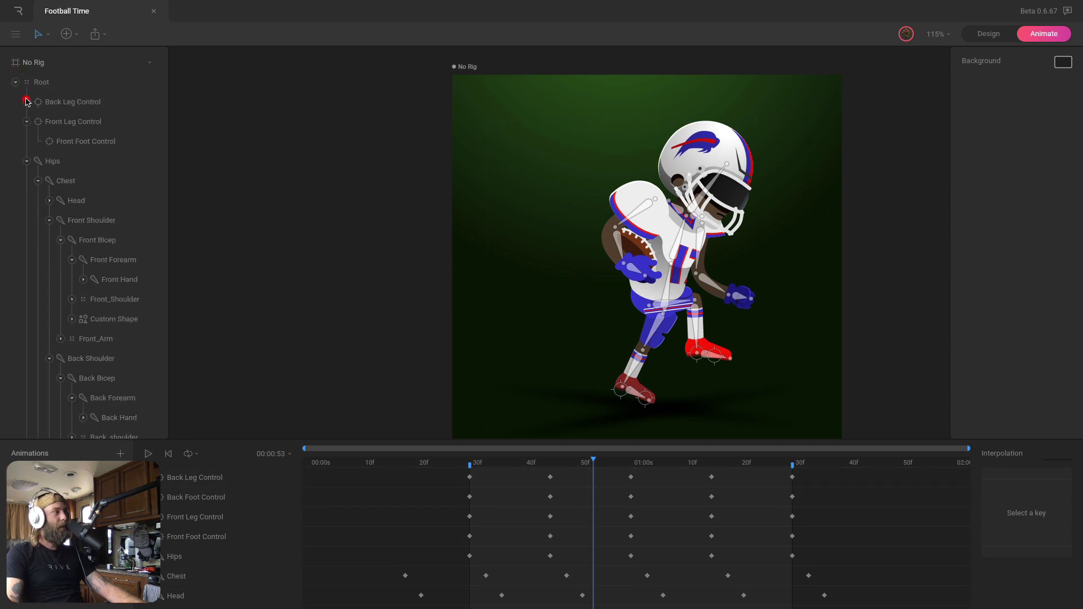
click(26, 121)
click(26, 142)
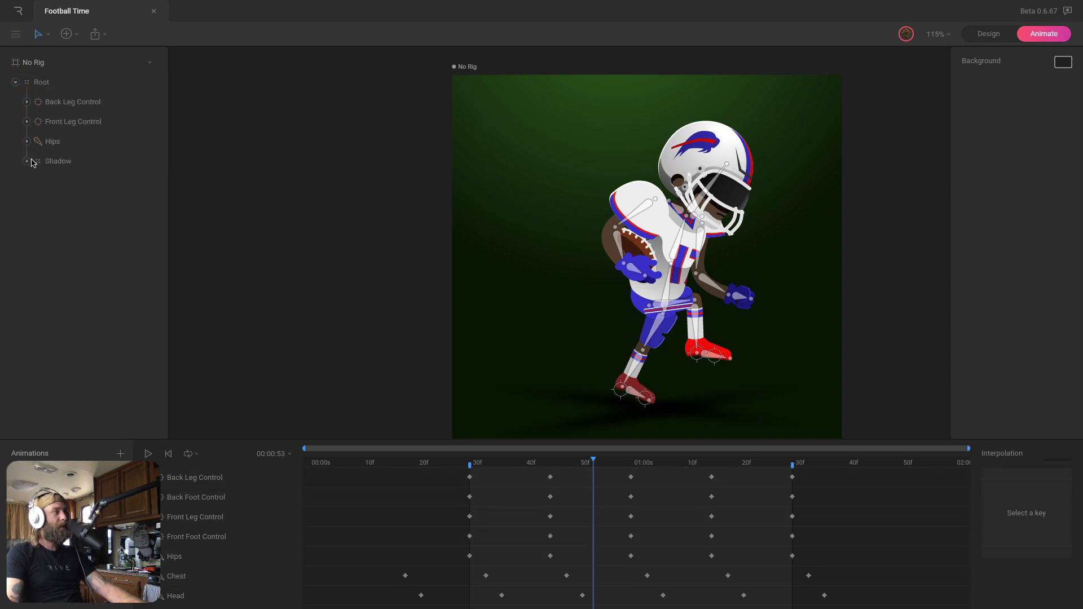
With Freeze on, move the Shadow group's origin to about X 41.5, Y 75.1 at 00:00:30, leaving its artwork in place
click(32, 164)
scroll(834, 369, down, 1)
scroll(835, 369, right, 1)
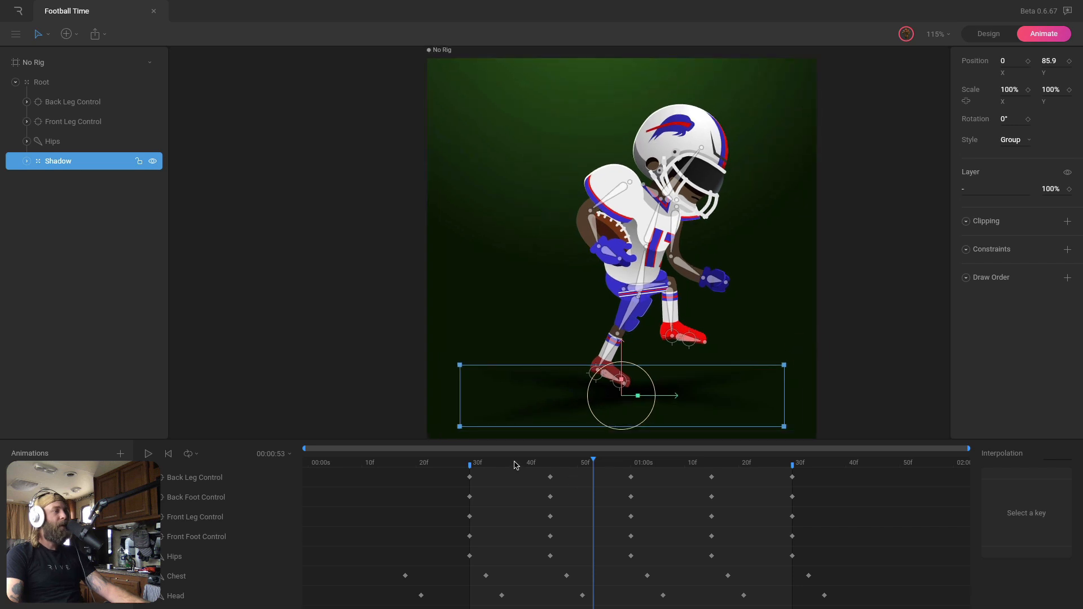
drag(515, 464, 472, 464)
drag(640, 397, 622, 398)
key(ctrl+z)
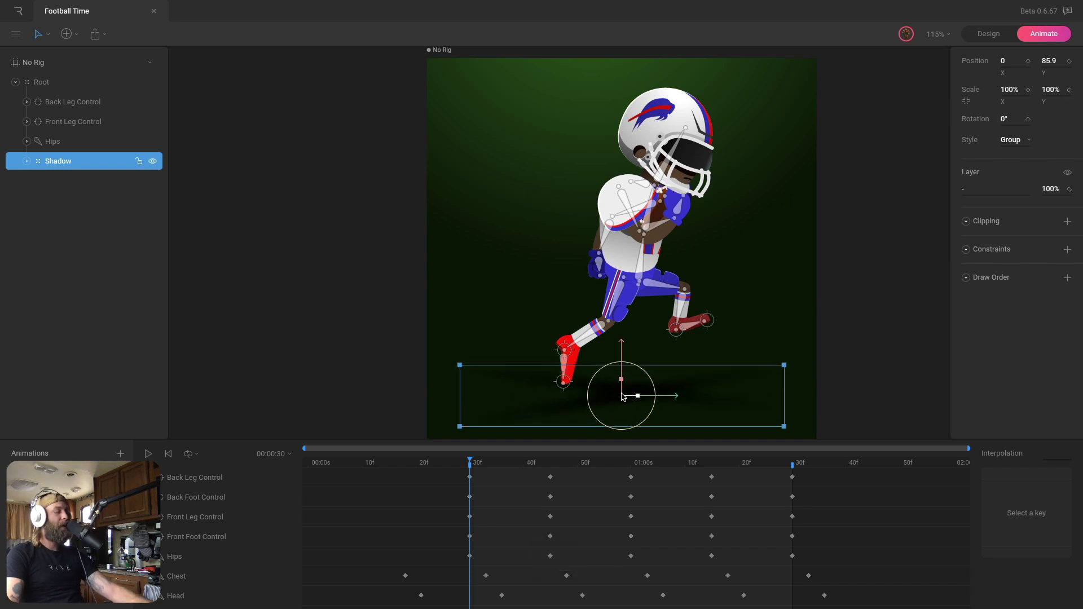
key(y)
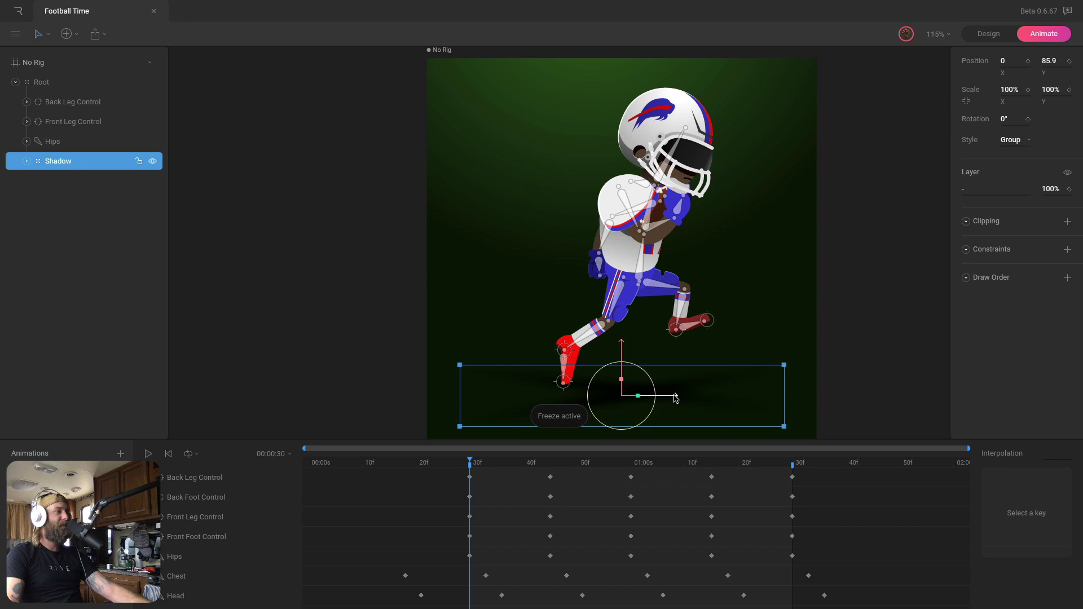
drag(674, 395, 701, 395)
drag(646, 352, 647, 344)
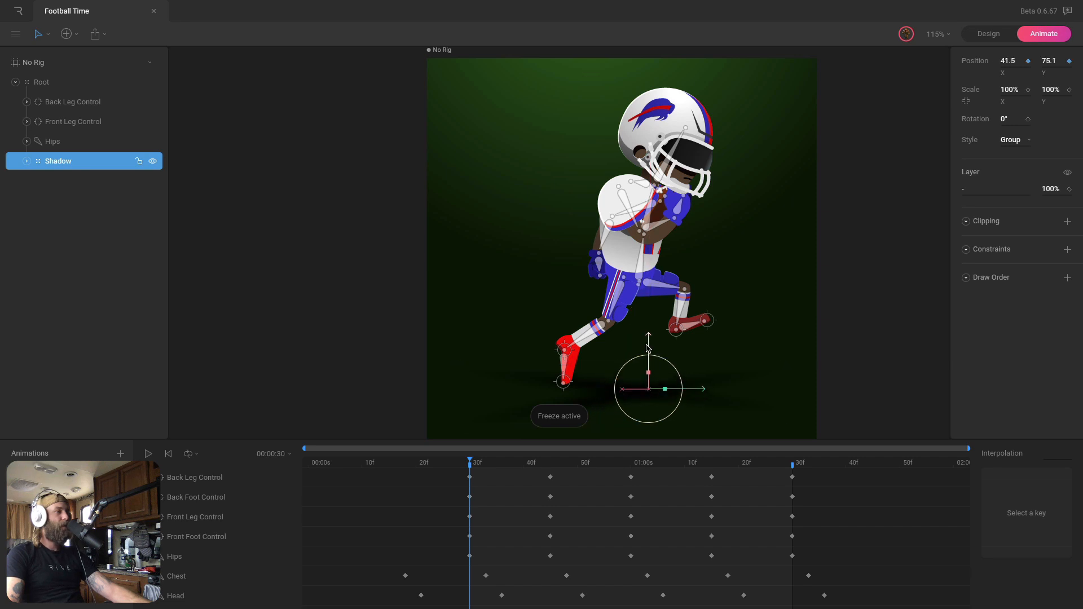
key(y)
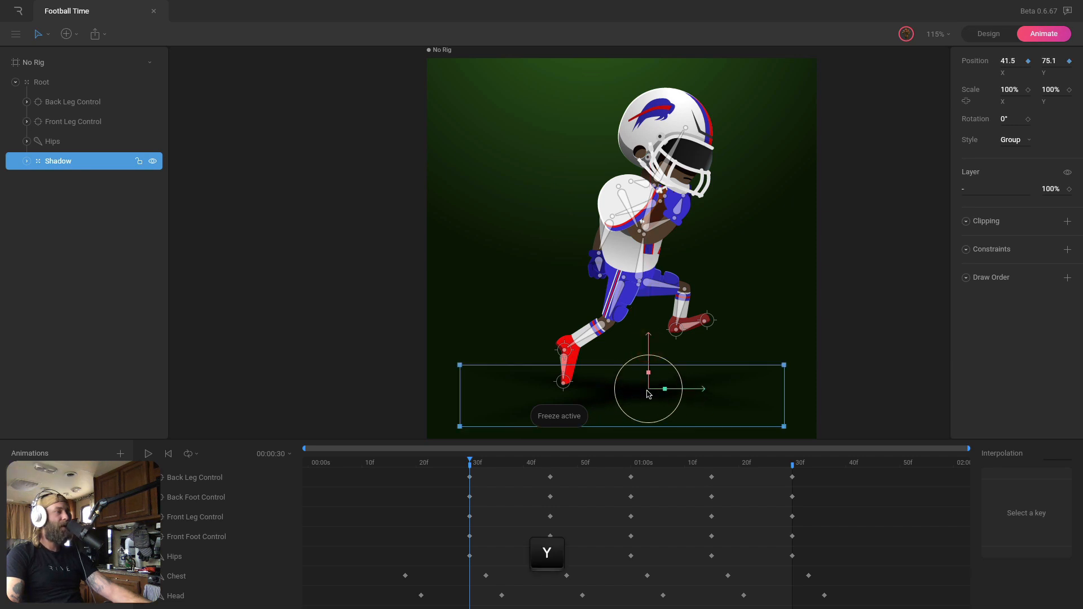
Key the Shadow group's scale at 70% at 00:00:30 and at 109% at 00:00:45
drag(664, 390, 661, 393)
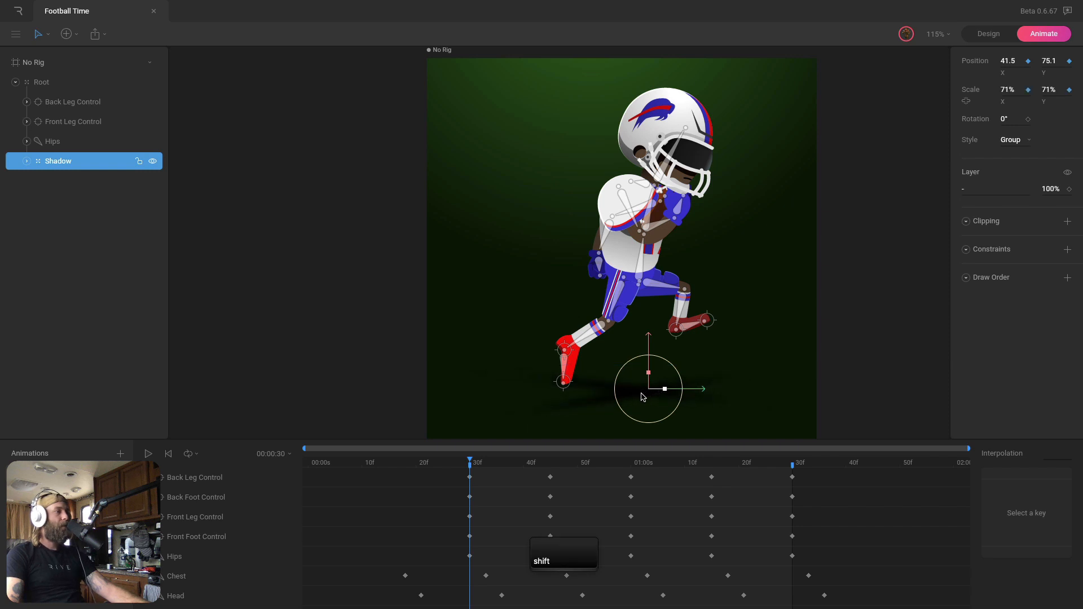
drag(519, 464, 551, 467)
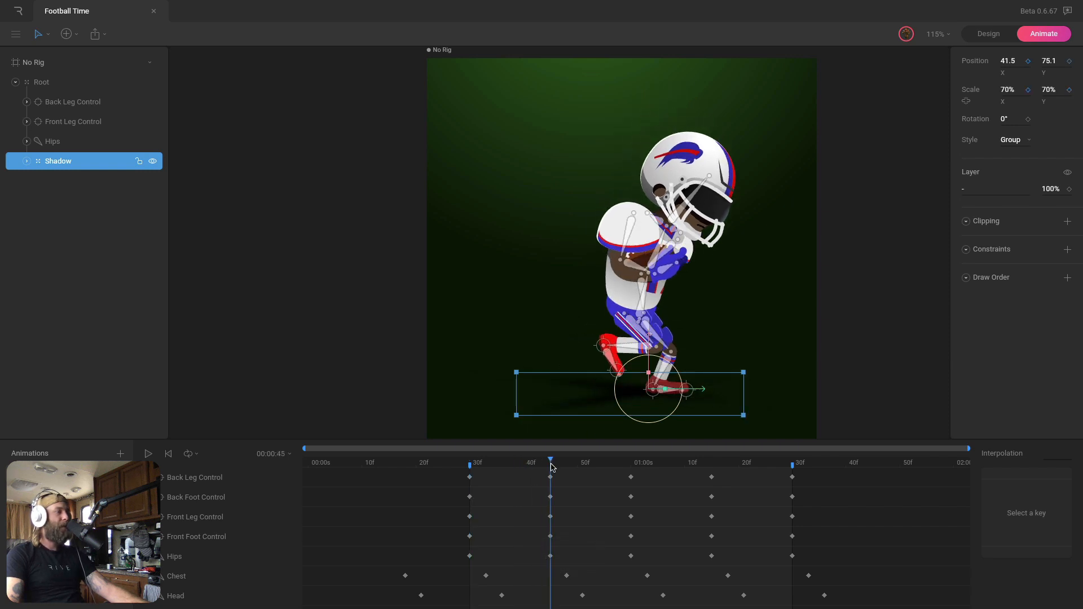
drag(666, 390, 686, 390)
Copy the Shadow's first key to 00:01:00, then repeat its small and large scale keys at 00:01:15 and 00:01:30
scroll(533, 565, down, 5)
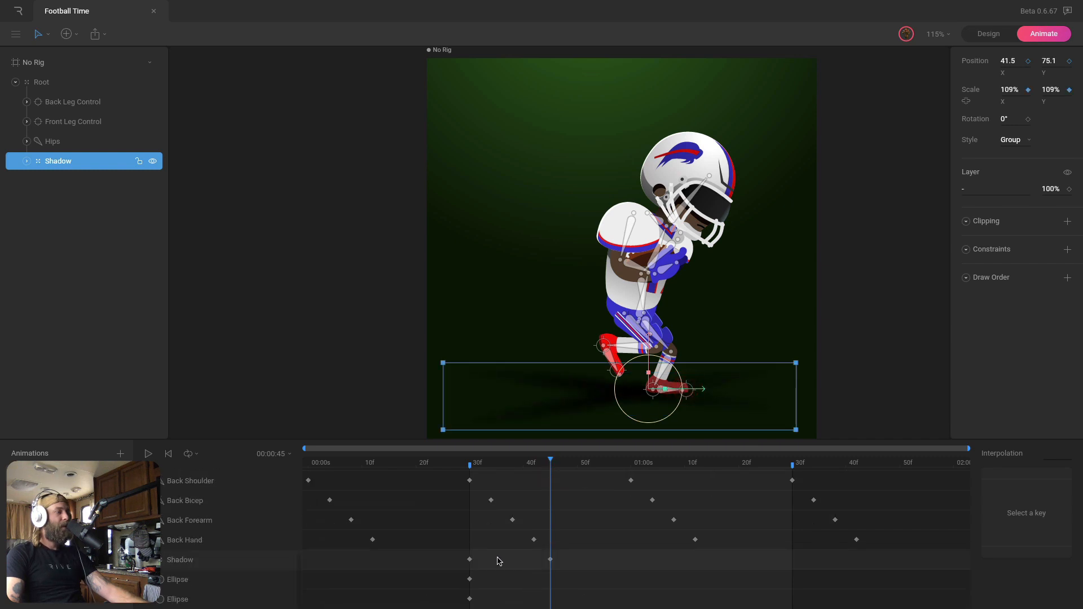
drag(506, 556, 431, 566)
key(super+c)
click(631, 464)
key(super+v)
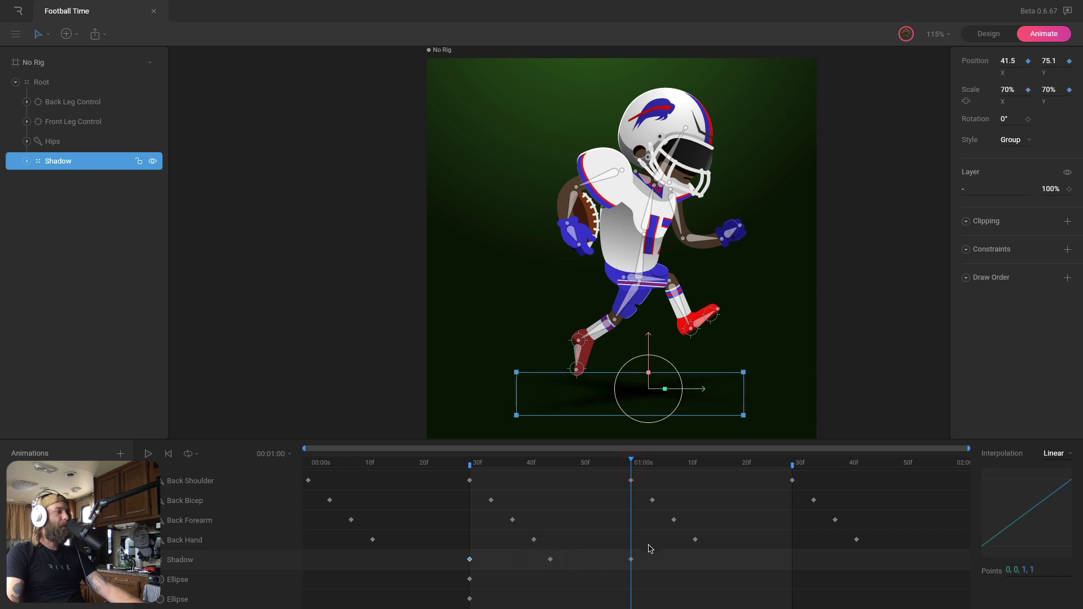
drag(650, 548, 452, 568)
key(super+c)
key(super+v)
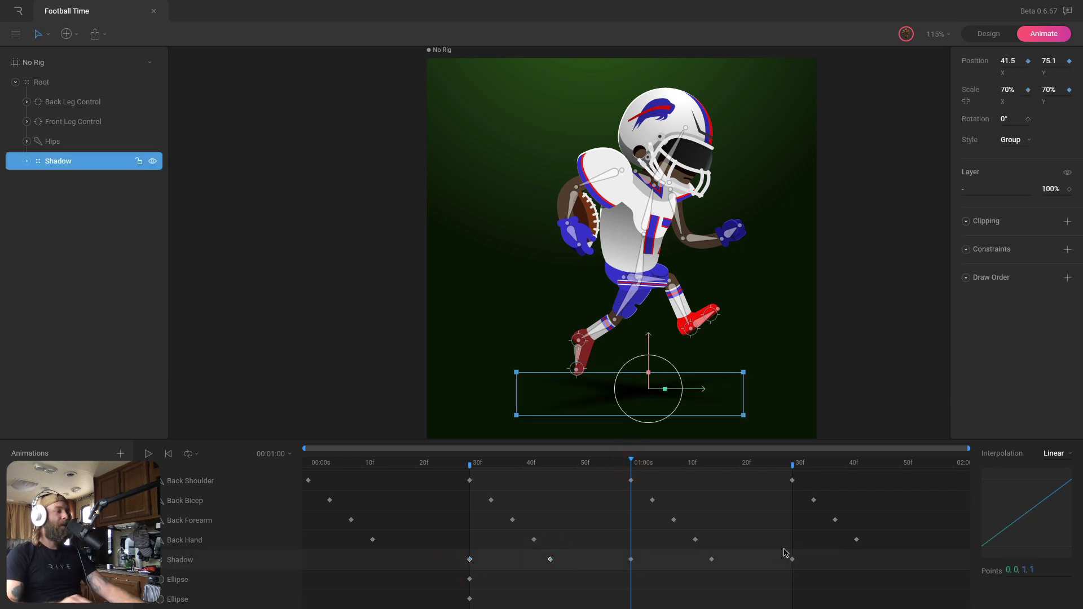
Set the interpolation of all five Shadow keys to Cubic
click(505, 557)
drag(497, 555, 460, 567)
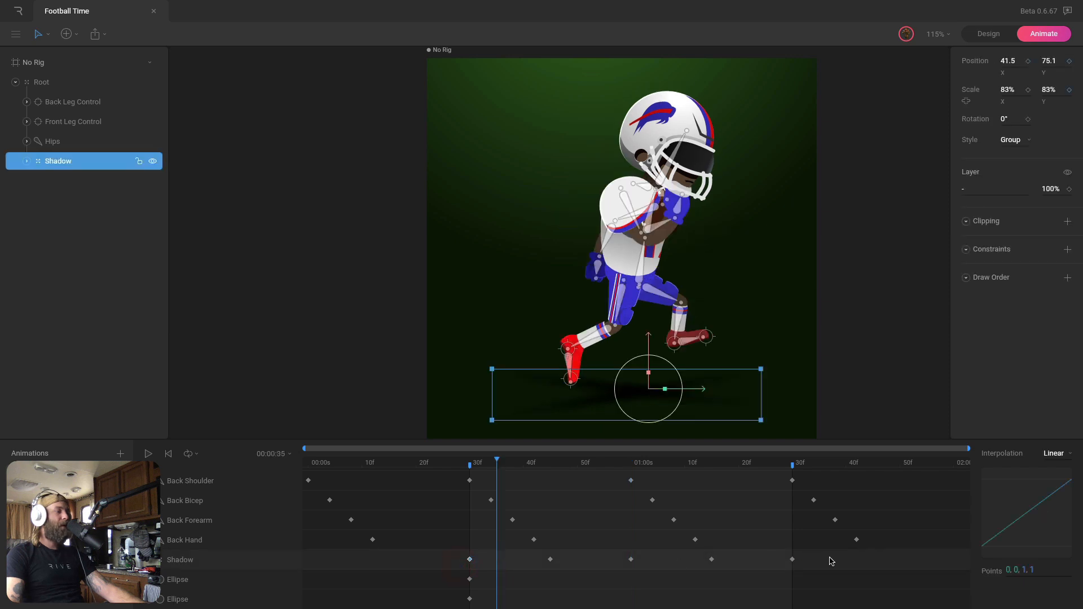
drag(831, 561, 452, 564)
click(1058, 458)
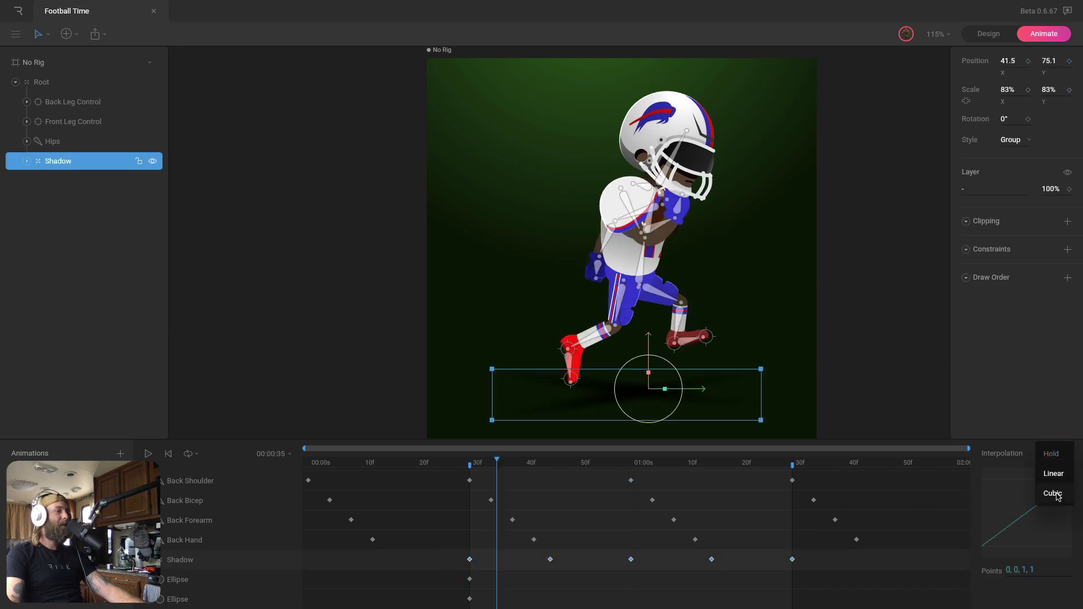
click(1053, 496)
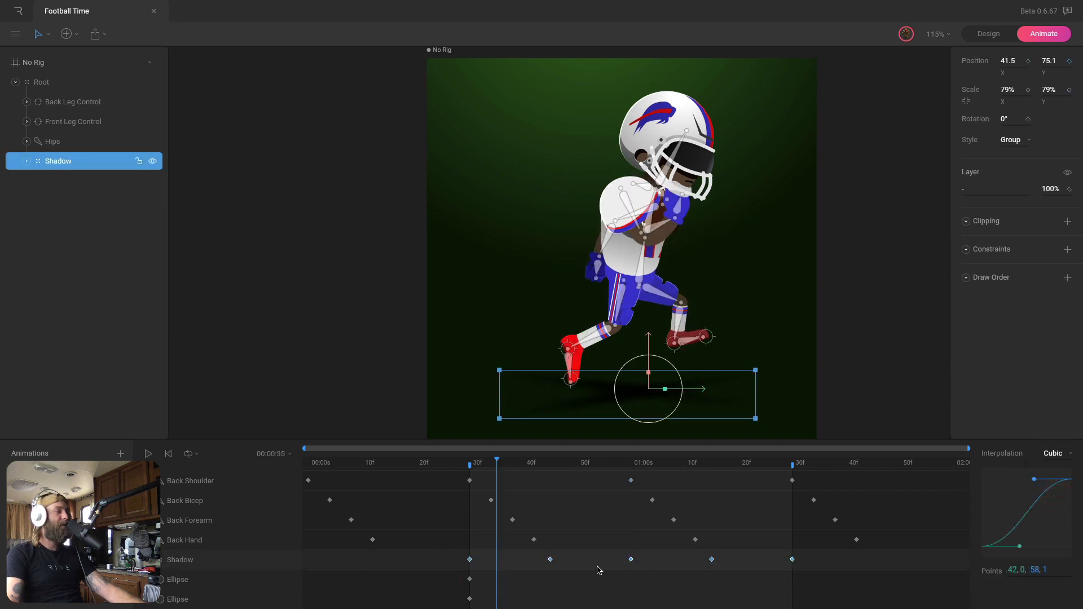
Shape the Shadow's easing curves to .73, 0, .58, 1 for the 00:00:30 key and .3, .21, .58, 1 for the 00:00:45 key
click(479, 558)
drag(479, 556, 451, 568)
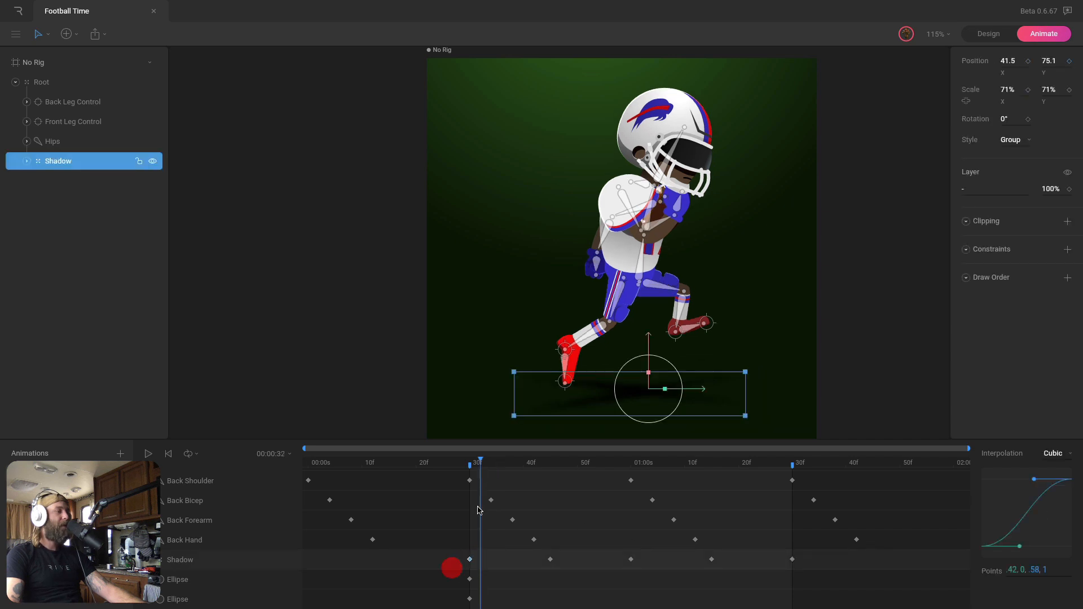
click(470, 462)
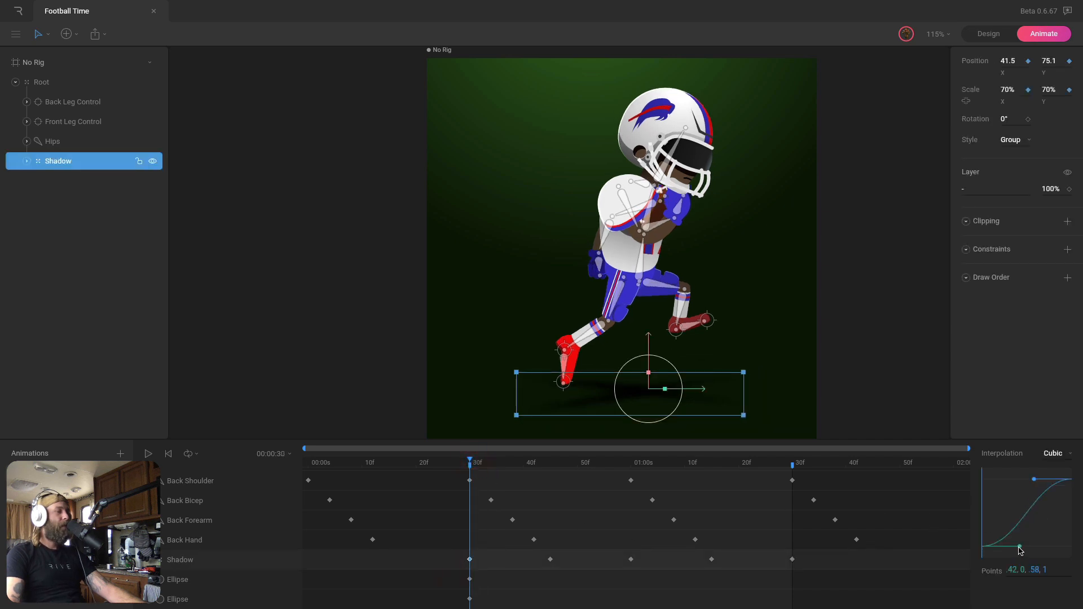
drag(1021, 547, 1046, 545)
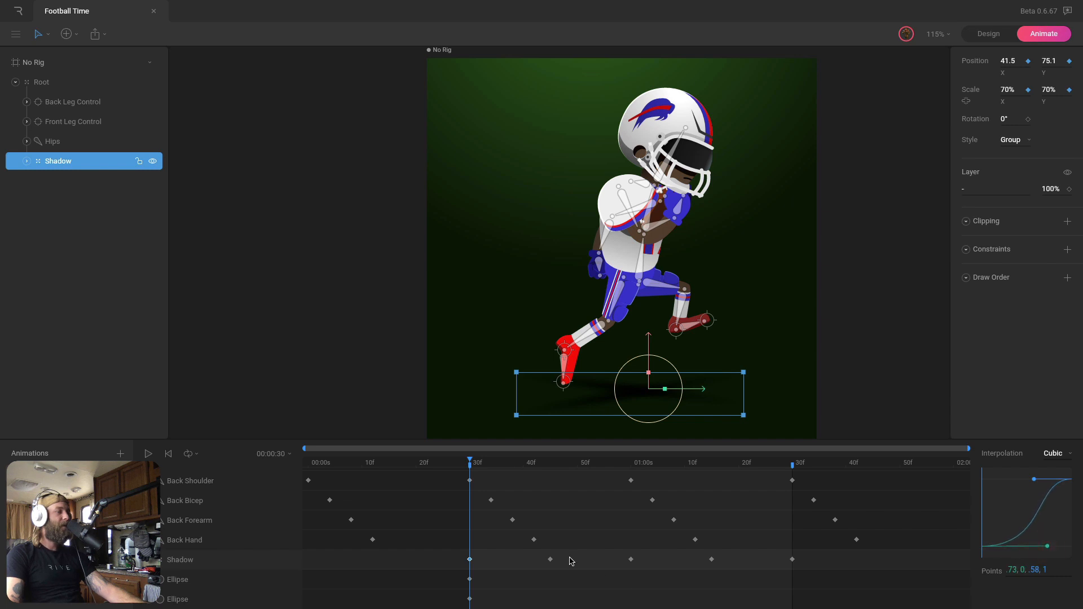
drag(571, 561, 540, 564)
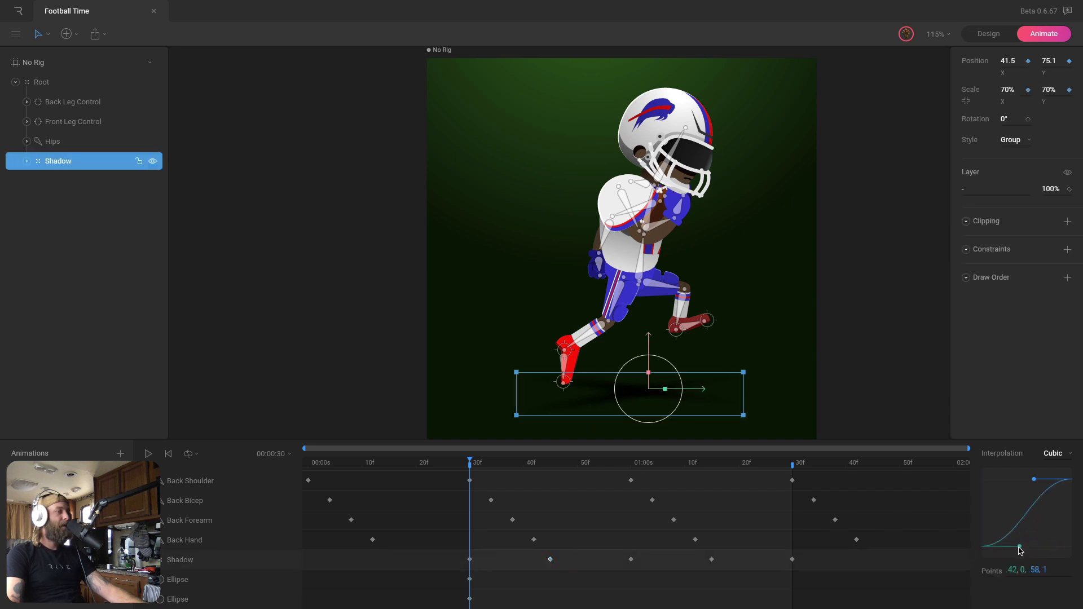
drag(1021, 547, 1009, 533)
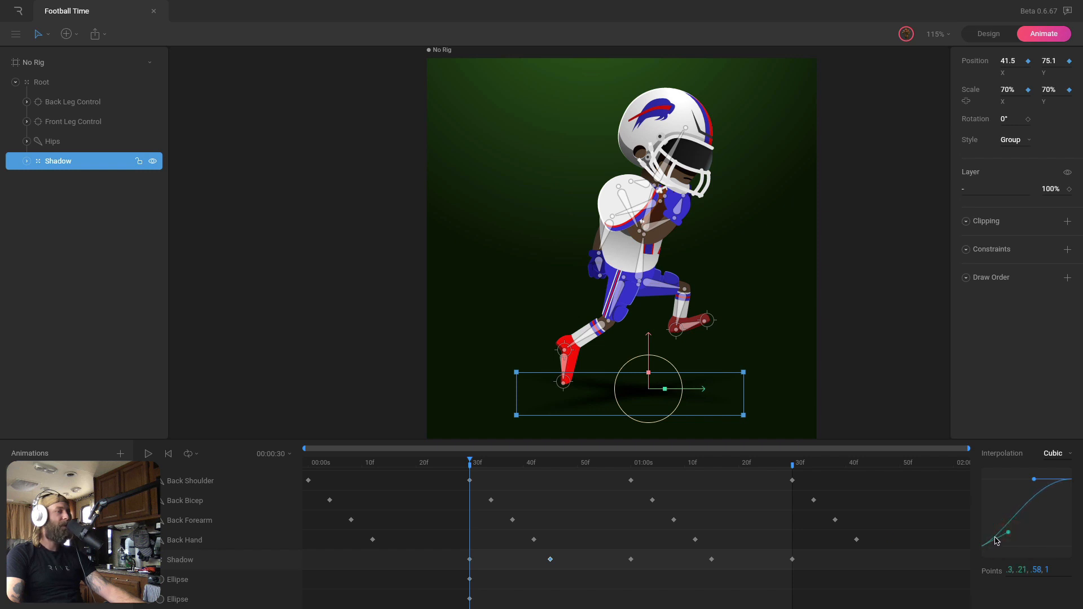
Apply the first Shadow key's easing curve, .73, 0, .58, 1, to the key at 00:01:00
click(469, 559)
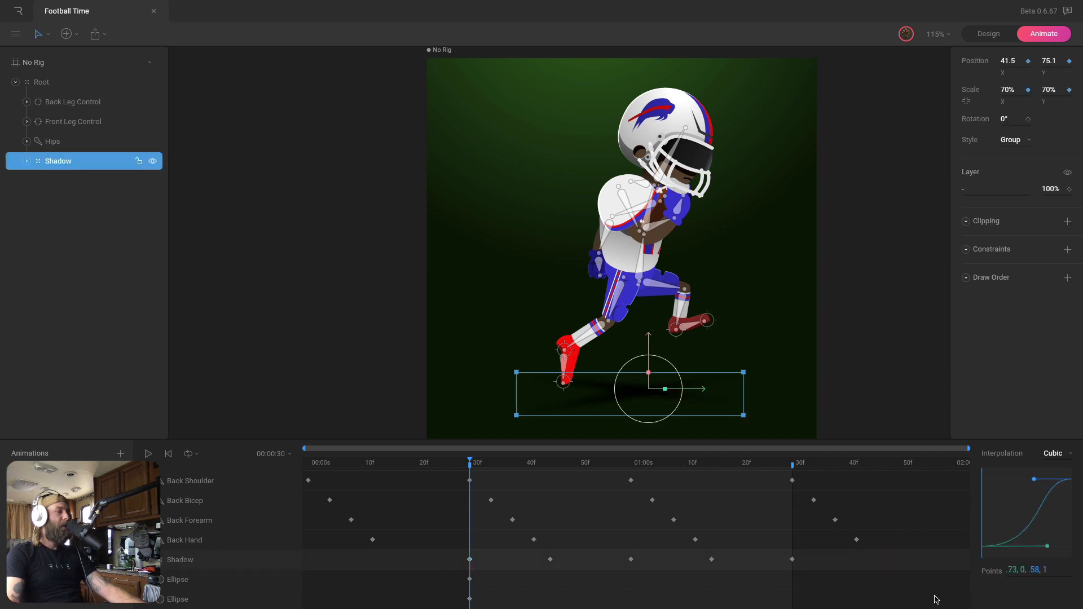
click(631, 559)
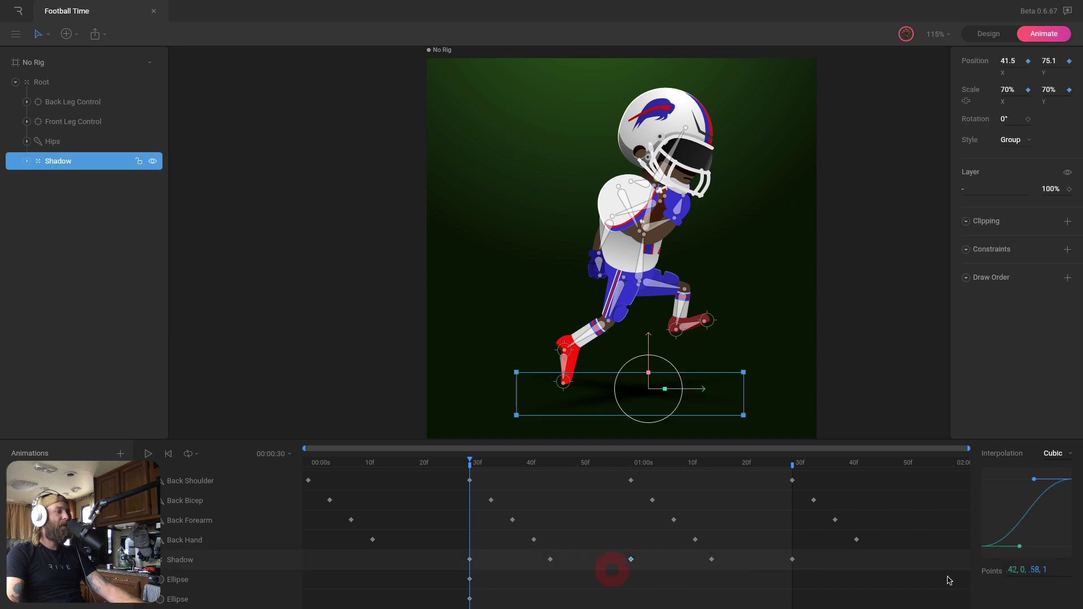
click(1050, 573)
key(ctrl+v)
key(Return)
Copy the easing points .3, .21, .58, 1 from the 00:00:45 Shadow key to the key at 00:01:15
click(550, 559)
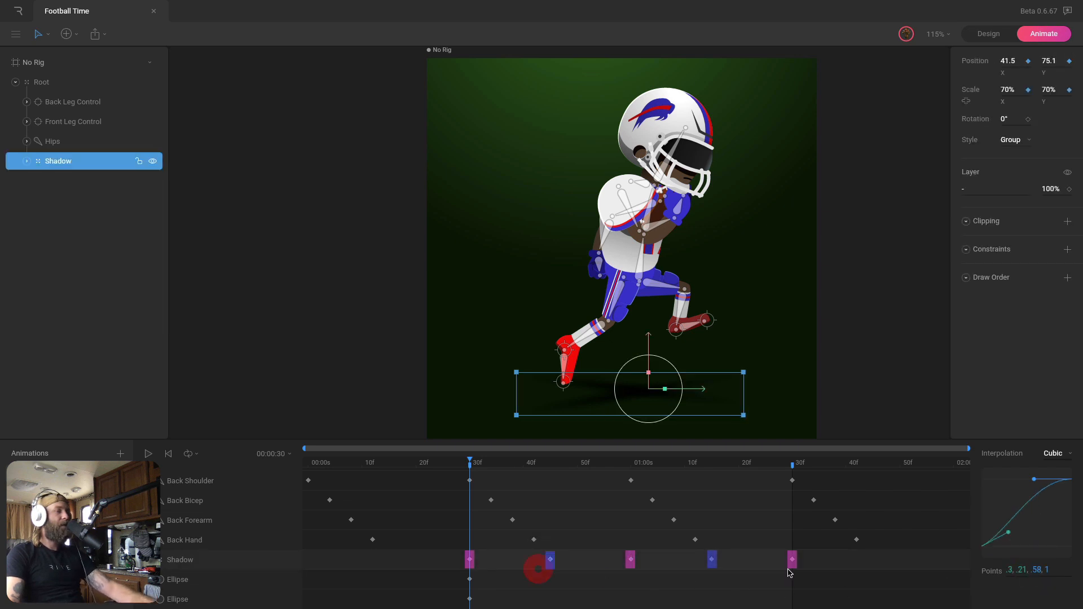
click(1024, 570)
key(super+c)
click(712, 561)
click(1028, 572)
key(super+v)
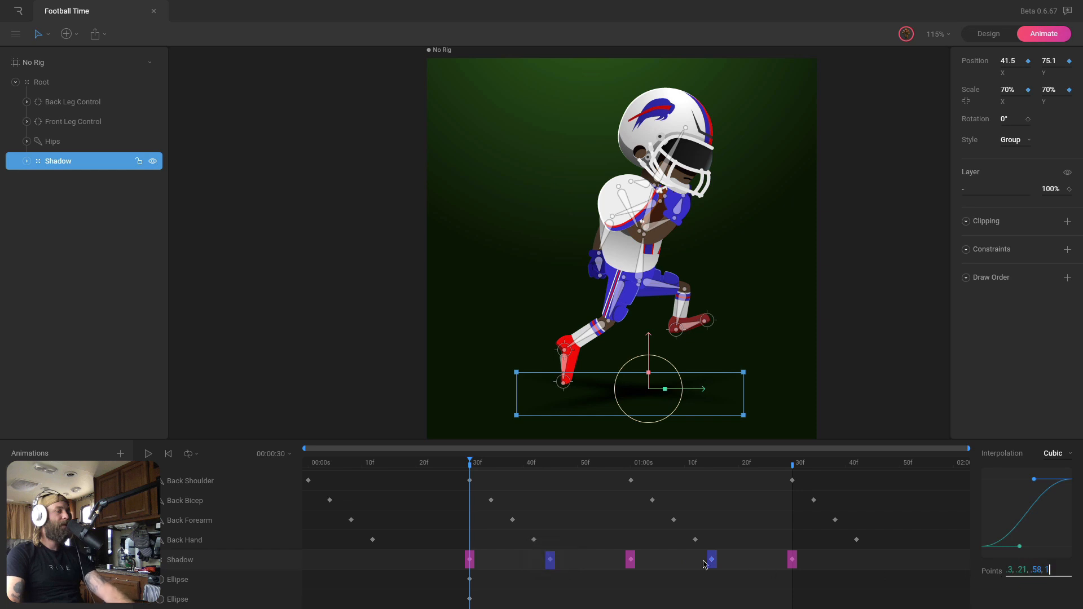
key(Return)
Copy the easing points .73, 0, .58, 1 from the 00:01:00 Shadow key to the last key at 00:01:30
drag(643, 552, 604, 576)
click(1034, 572)
key(super+c)
drag(816, 553, 750, 573)
click(1052, 569)
key(super+v)
key(Return)
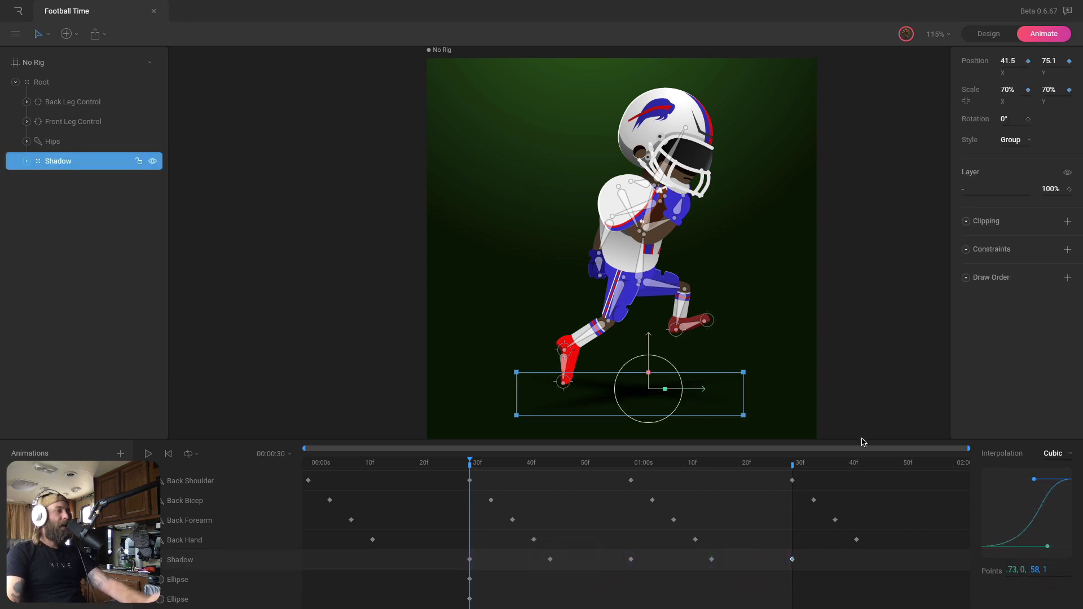
Deselect the Shadow and play back the run cycle to check the shadow's movement, then stop it
click(847, 396)
scroll(846, 396, down, 3)
drag(844, 375, 832, 347)
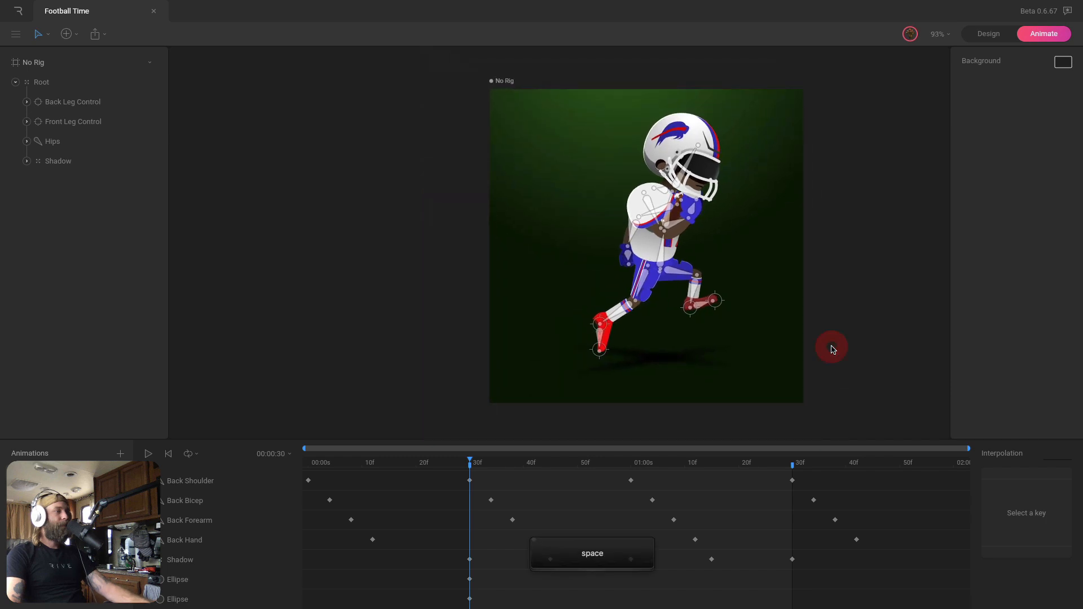
key(space)
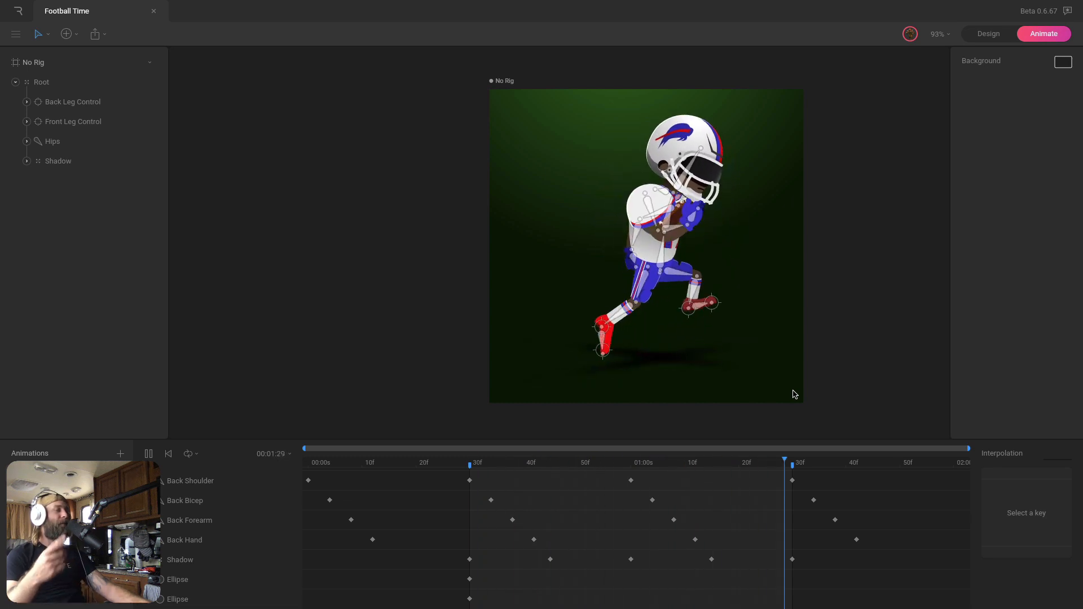
key(space)
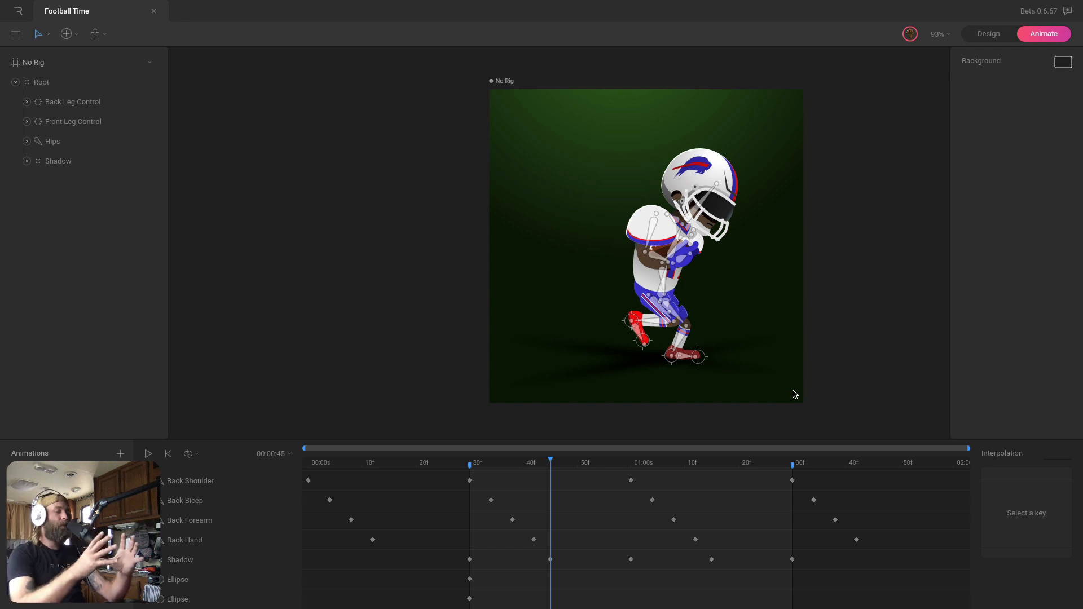
Set the animation's playback speed to 1.5x and preview the run cycle at that speed
click(277, 455)
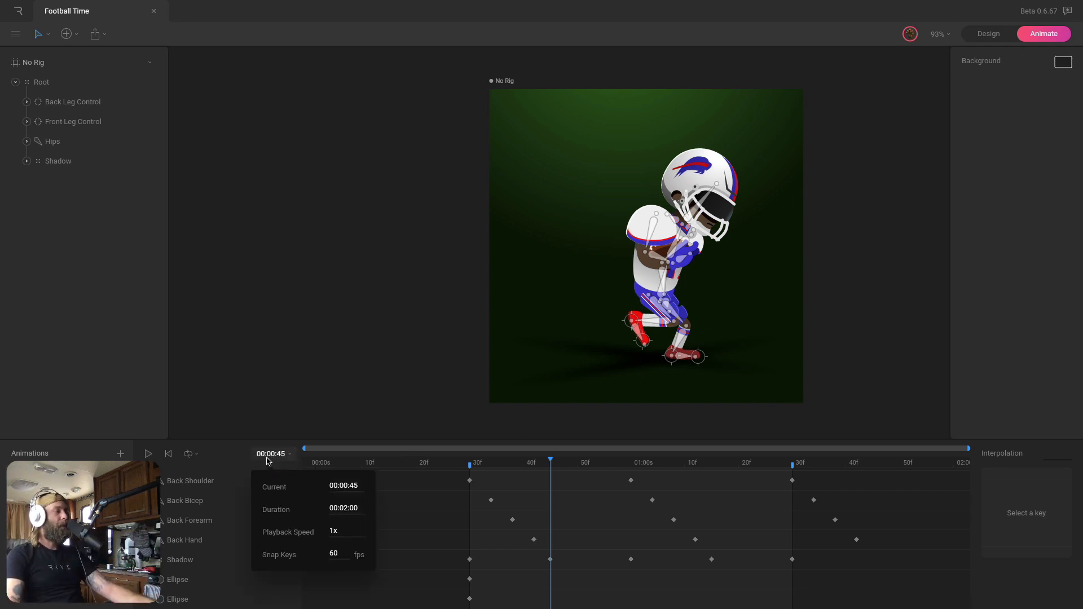
click(346, 531)
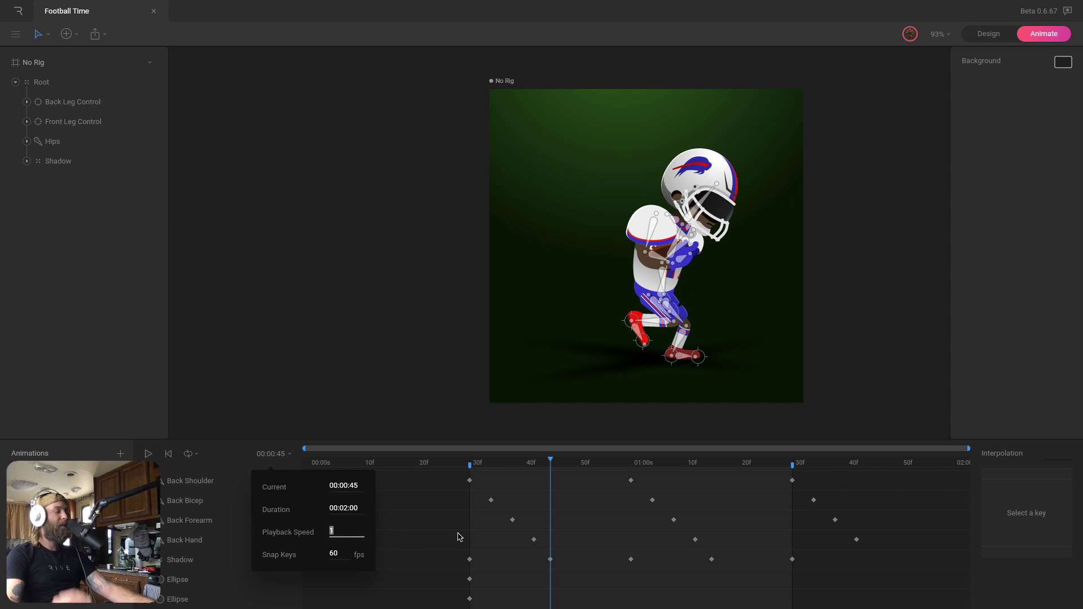
text(1.5)
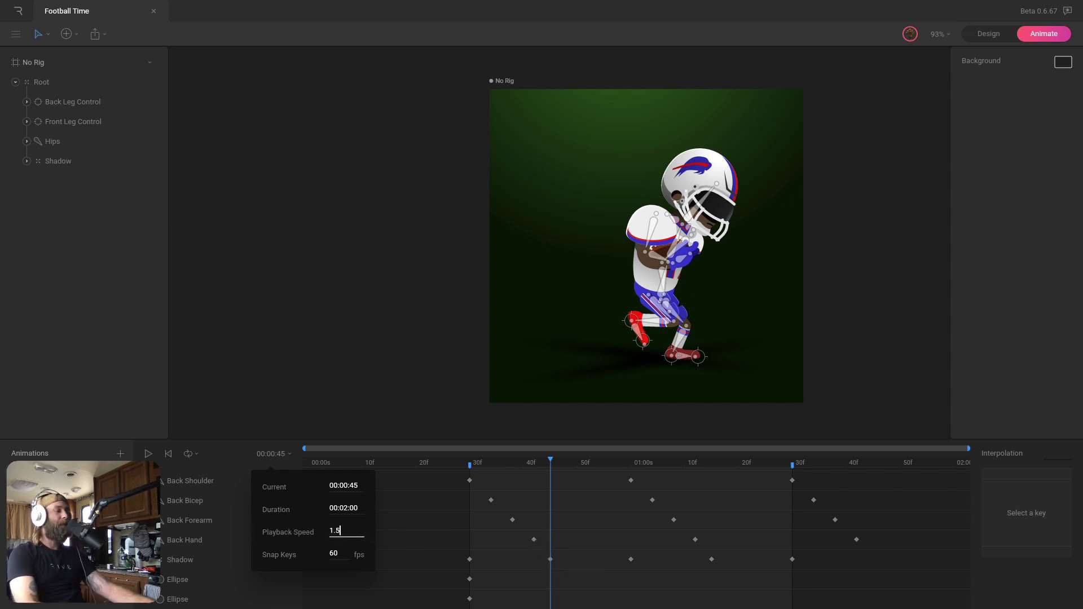
key(Return)
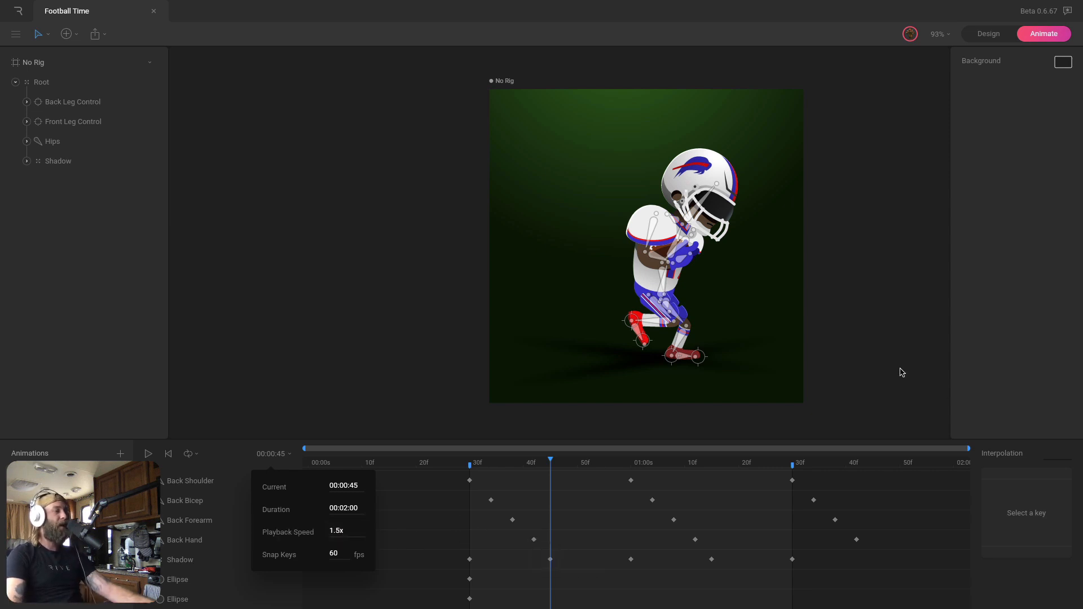
key(space)
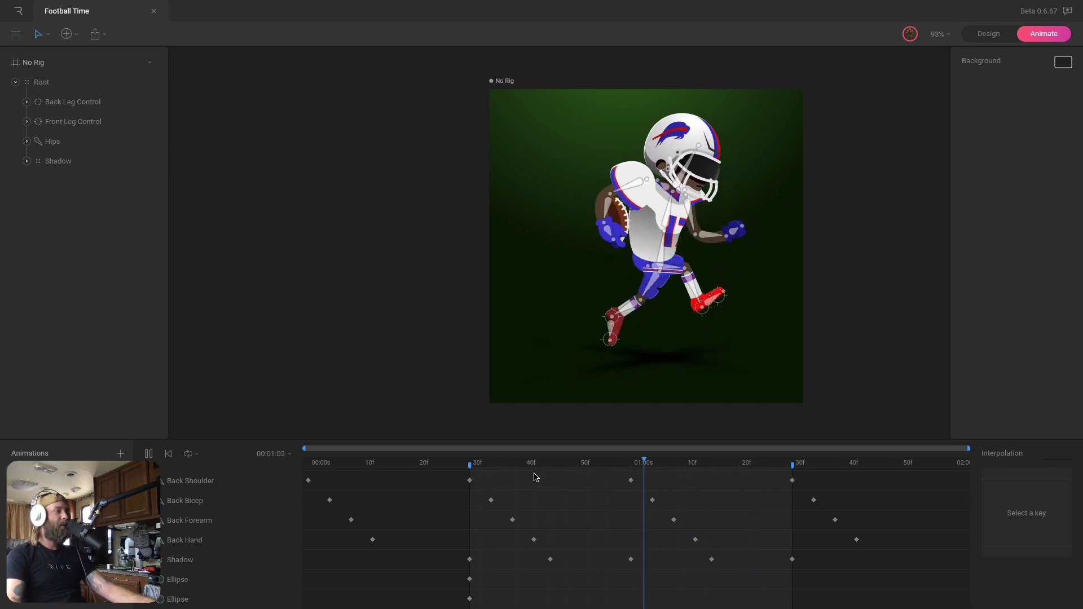
click(471, 464)
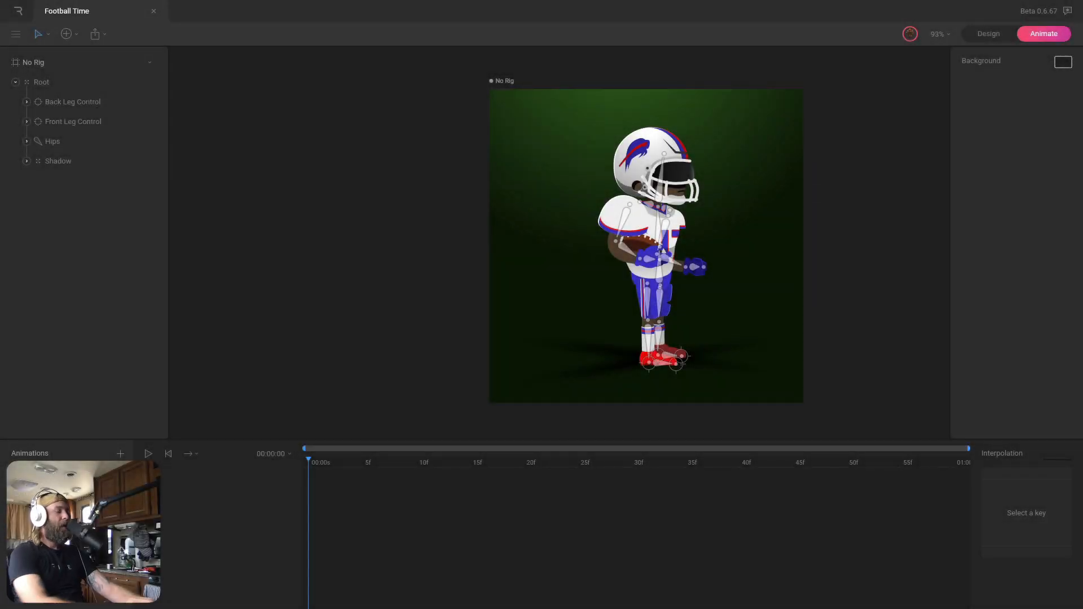
Name the new animation and open the run cycle animation's timeline
key(shift+j)
key(p)
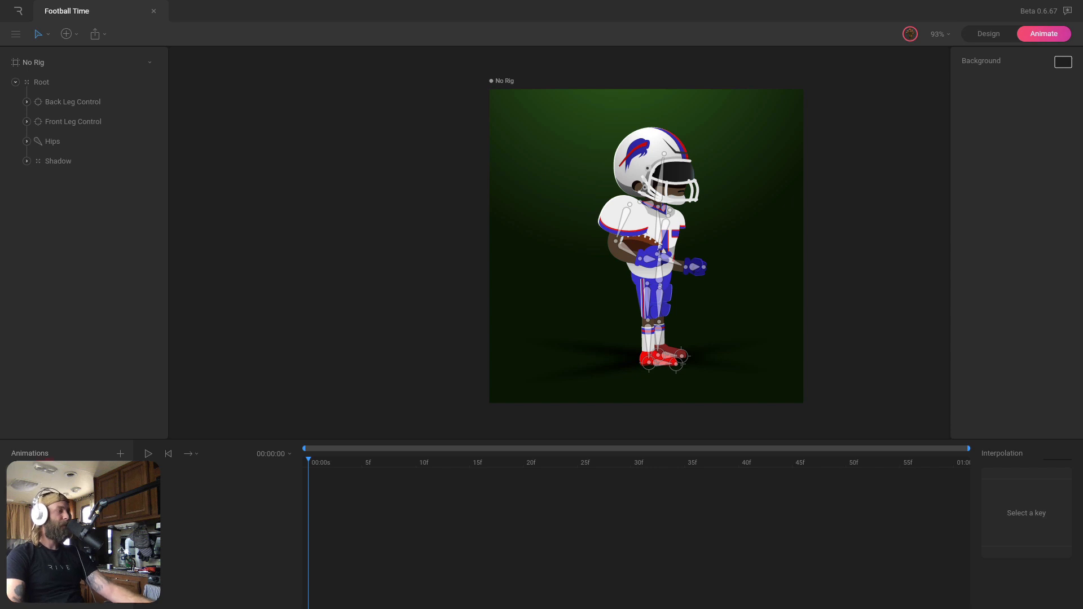
click(62, 497)
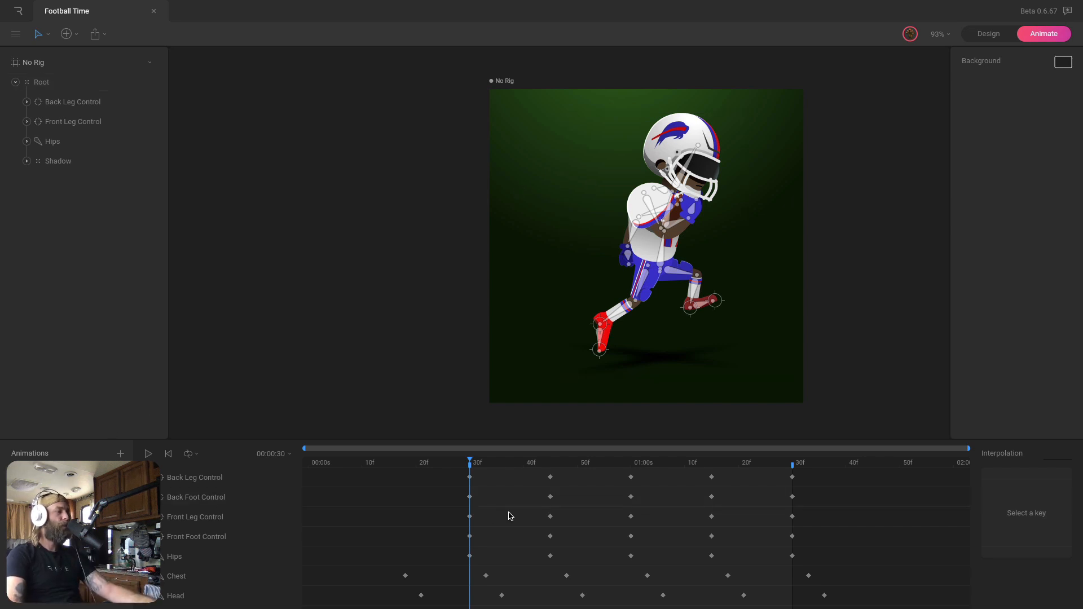
Copy the starting pose keys at and just after 00:00:30 for the leg controls, Hips, upper-body bones, arms and shadow
drag(455, 475, 530, 607)
scroll(469, 532, down, 2)
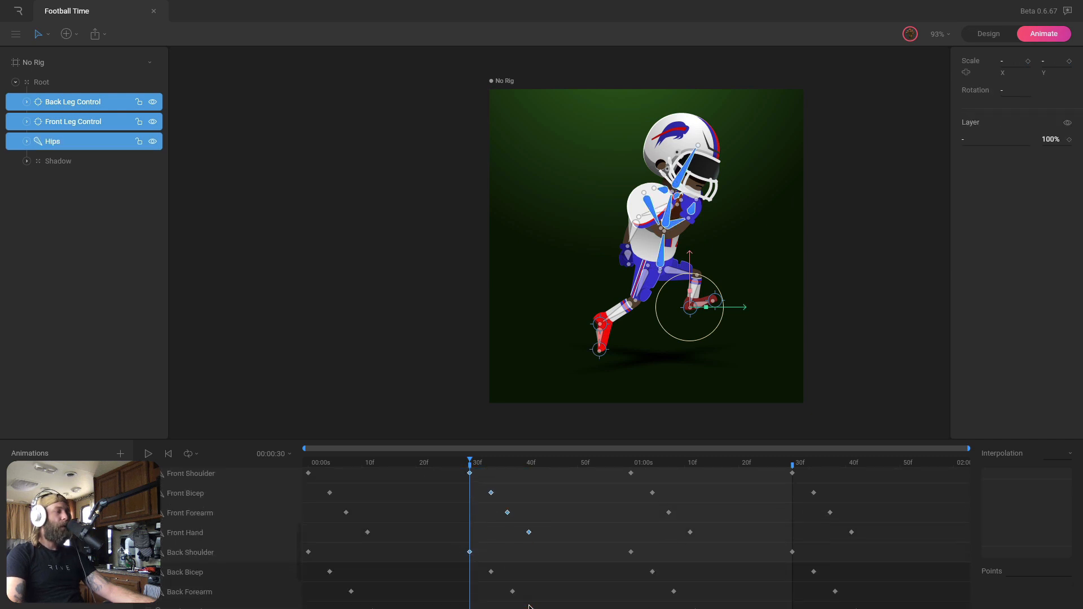
mouse_move(449, 517)
mouse_down()
mouse_move(555, 607)
mouse_move(567, 590)
mouse_move(459, 580)
mouse_move(446, 475)
mouse_move(449, 518)
mouse_up()
scroll(566, 592, down, 1)
drag(522, 527, 459, 472)
scroll(489, 498, up, 1)
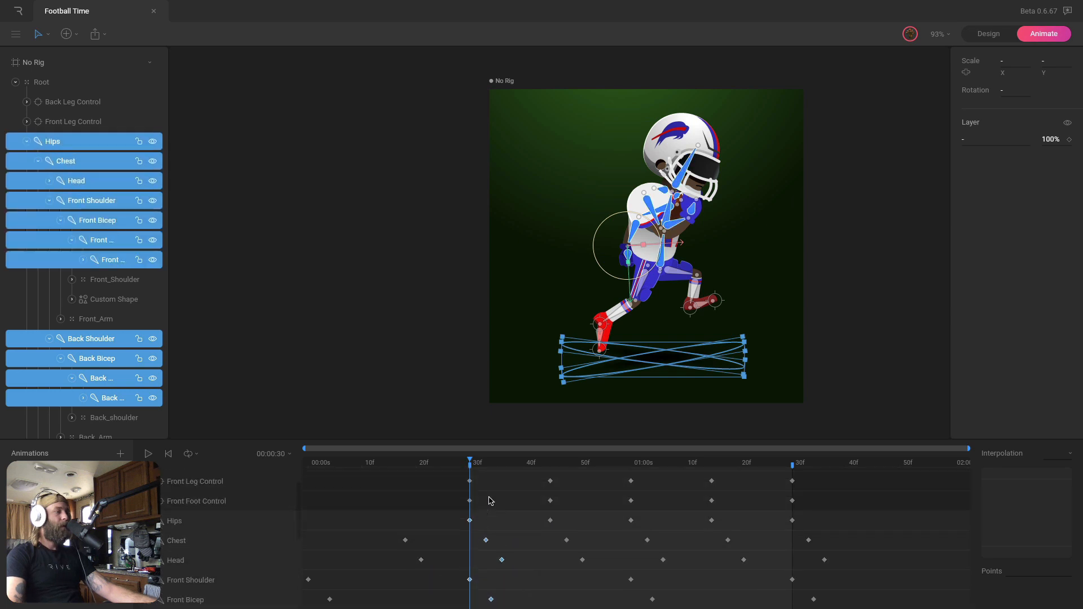
scroll(488, 503, up, 1)
drag(487, 545, 457, 495)
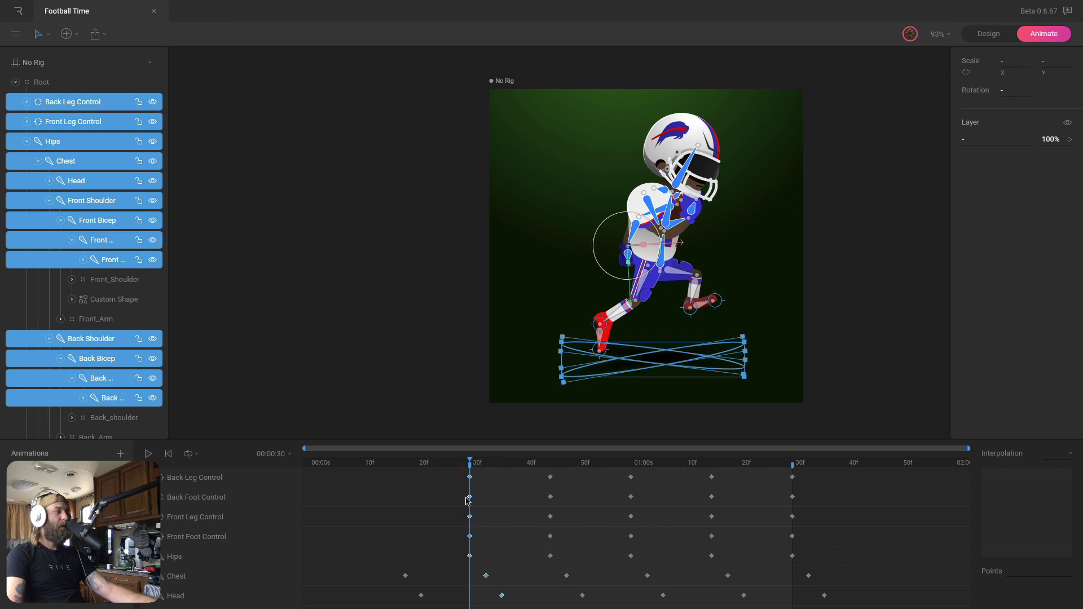
key(super+c)
Paste the copied pose keys into the new empty animation at 00:00:00 and deselect everything
click(62, 496)
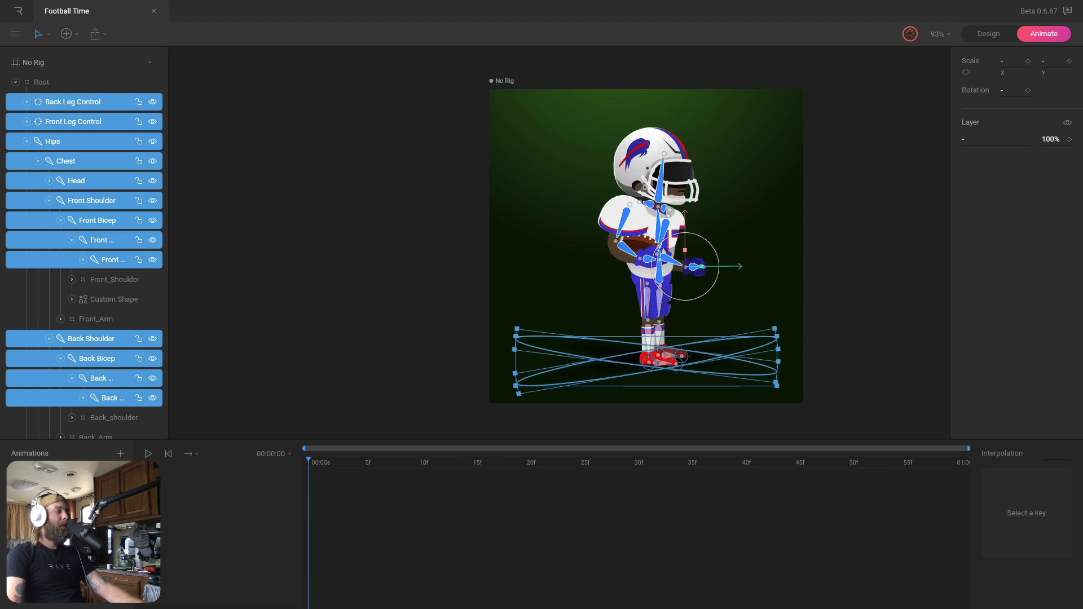
key(super+v)
click(367, 372)
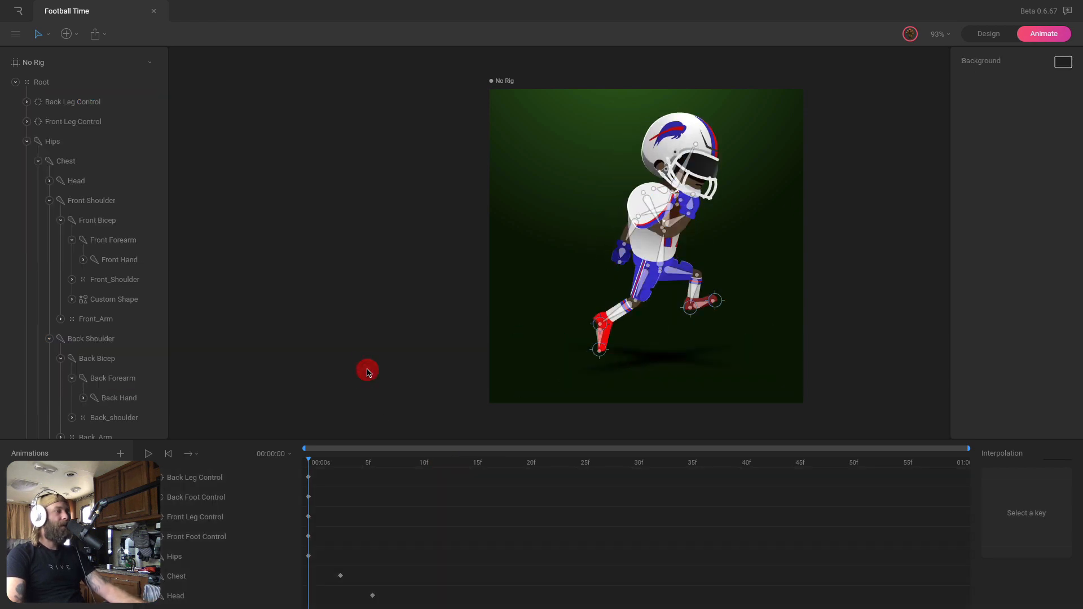
Move the Chest, Head, Front Bicep, Front Forearm and Front Hand keys to 00:00:00
click(303, 576)
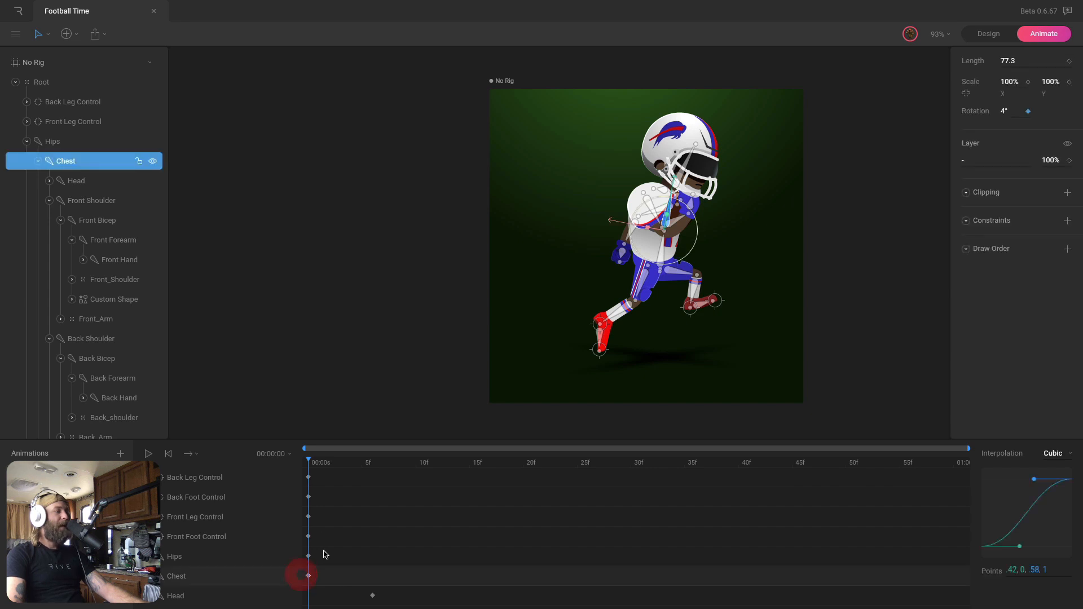
scroll(375, 588, down, 1)
click(314, 575)
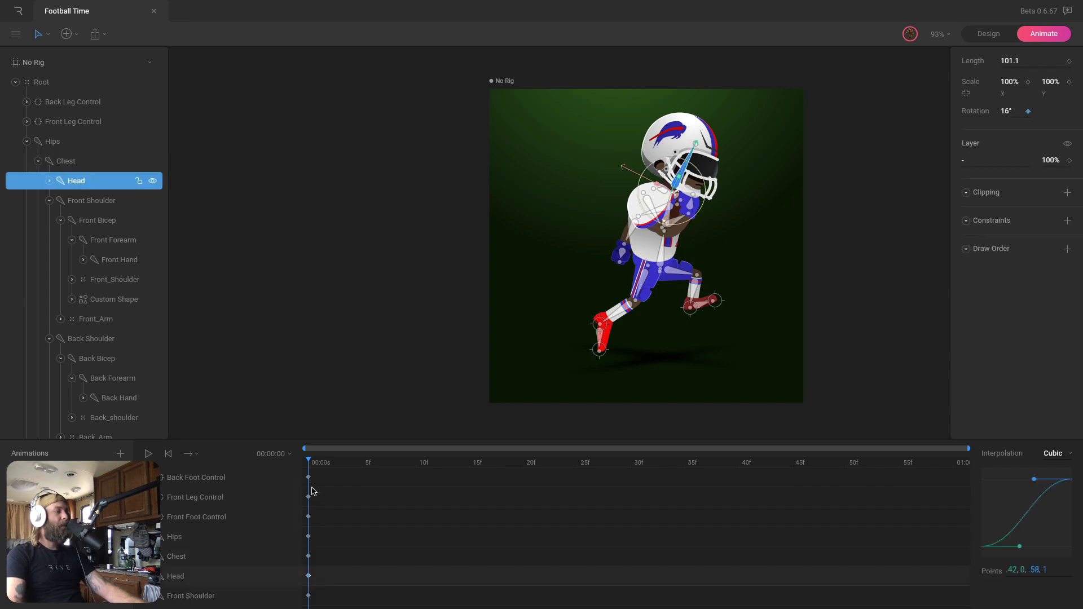
scroll(362, 581, down, 6)
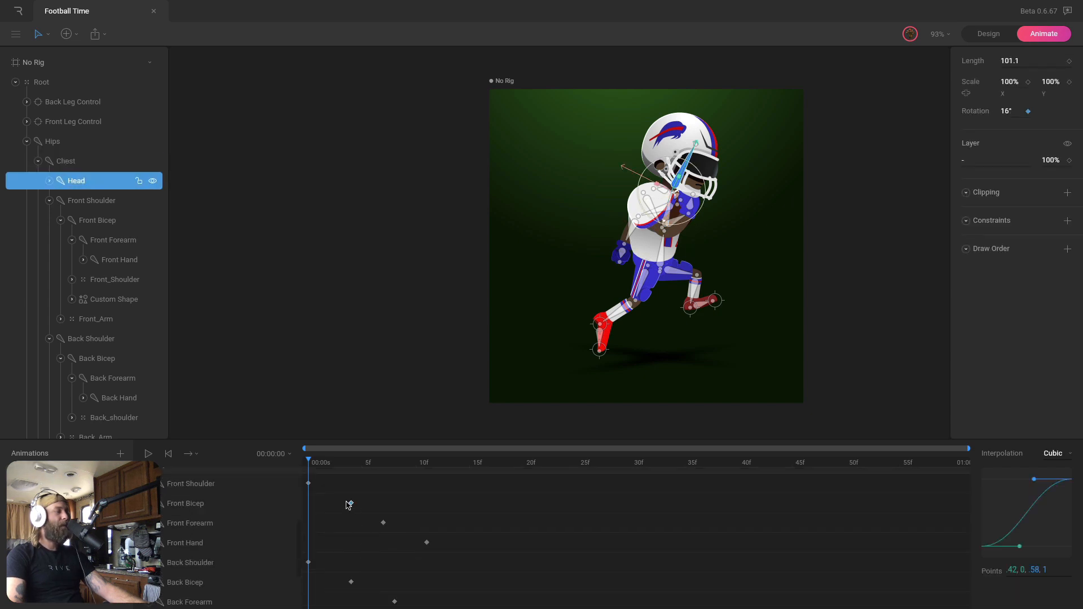
drag(349, 504, 308, 503)
drag(383, 523, 308, 523)
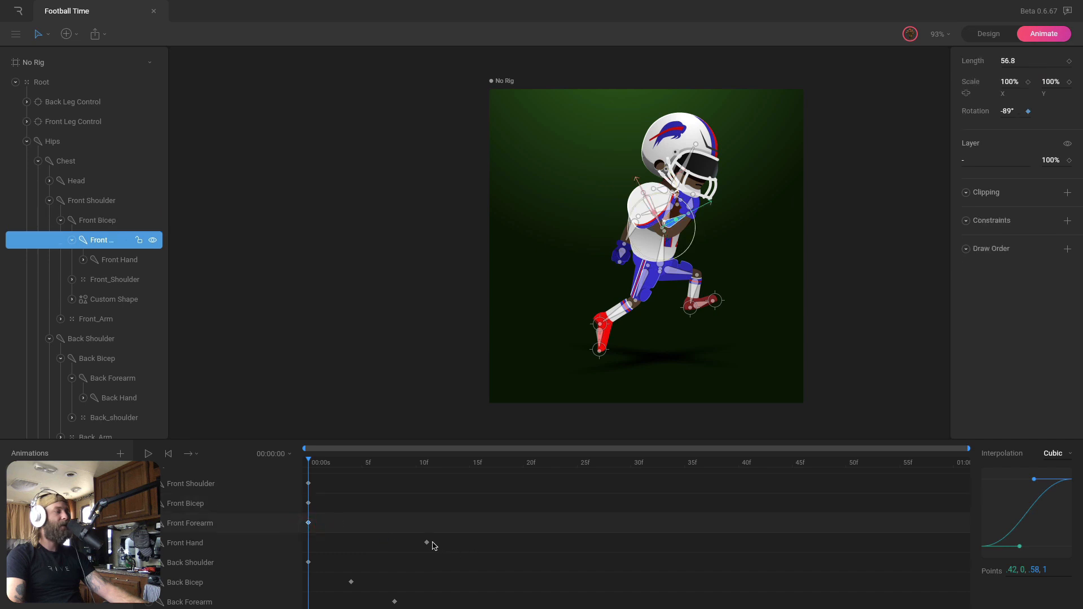
drag(427, 543, 358, 543)
Move the Back Bicep, Back Forearm and Back Hand keys to 00:00:00
drag(350, 582, 308, 582)
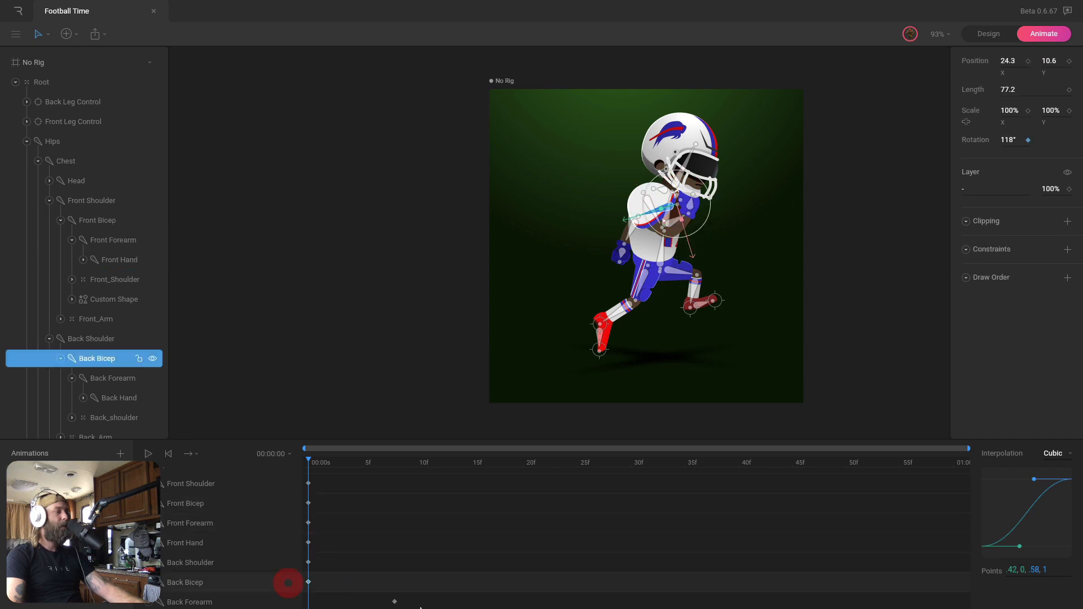
drag(394, 602, 308, 601)
scroll(363, 584, down, 2)
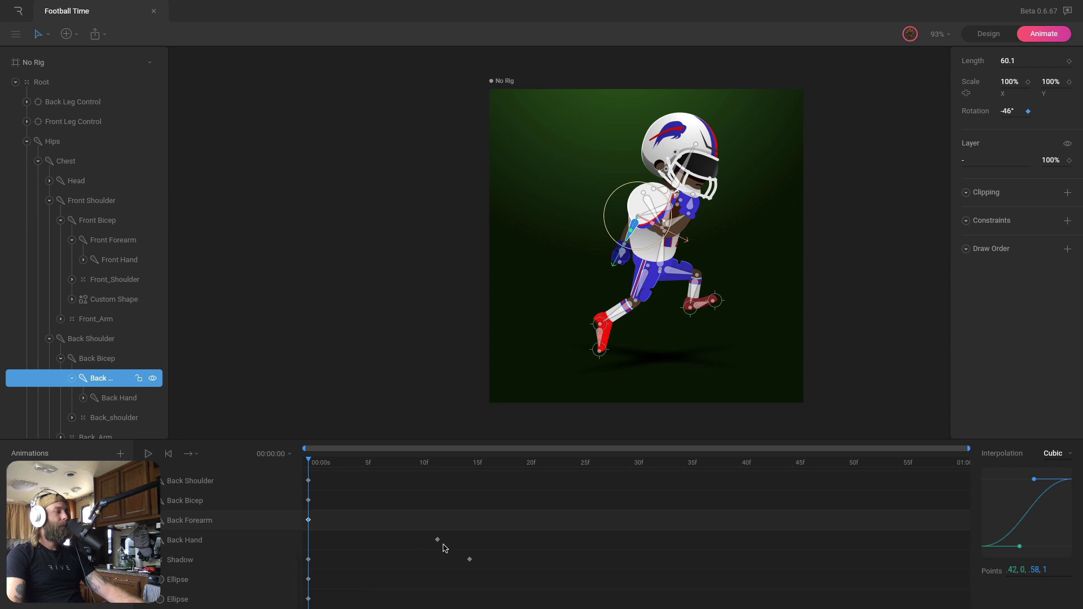
drag(438, 540, 373, 540)
Delete the extra Shadow key at 00:00:15 and deselect the Shadow
drag(449, 545, 530, 583)
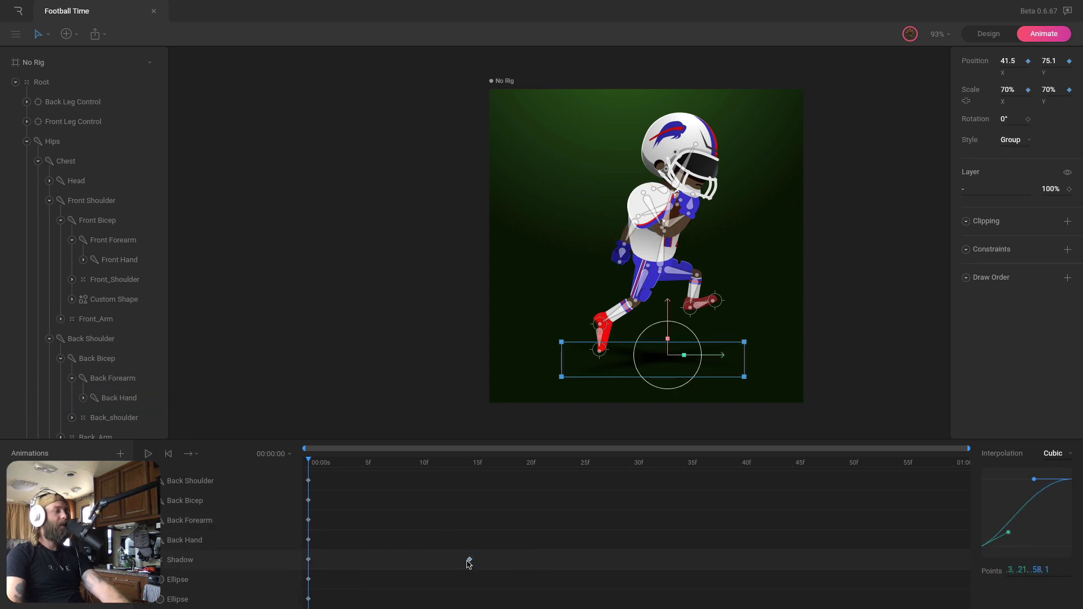
key(Delete)
scroll(399, 526, up, 5)
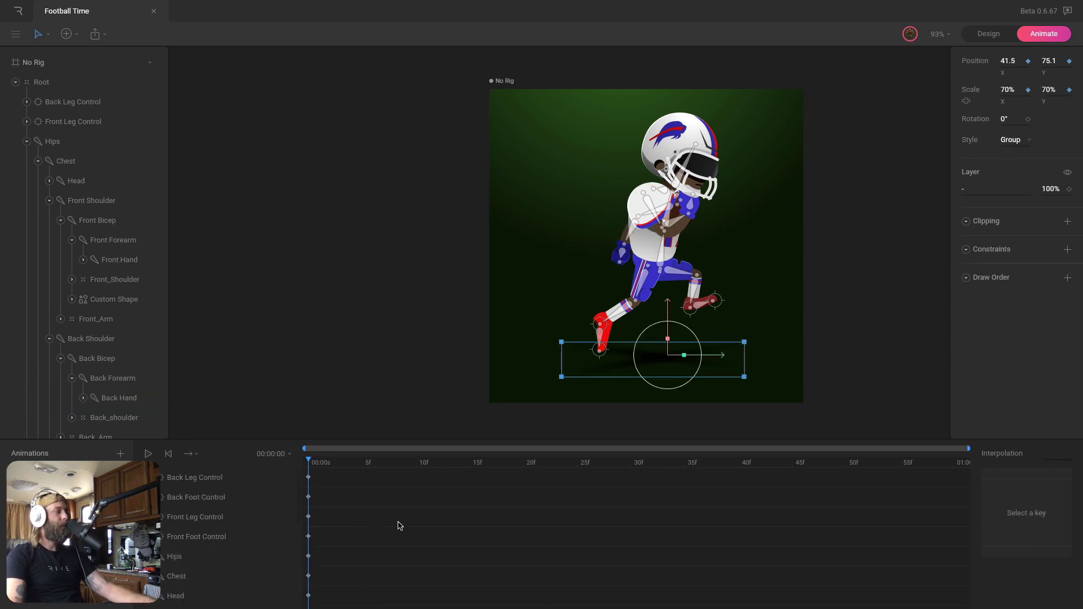
click(435, 301)
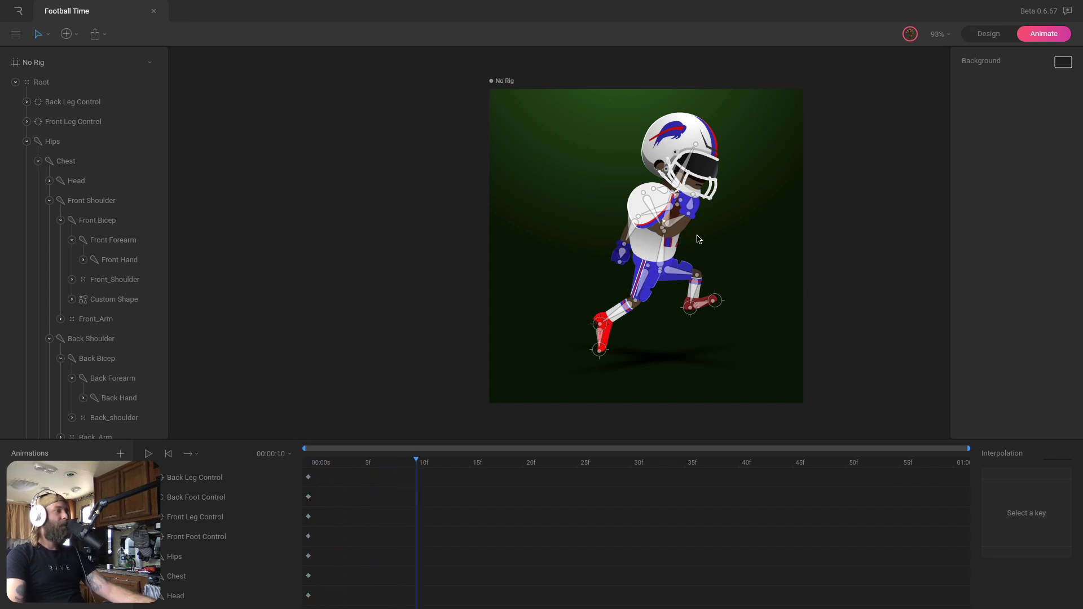
Key the Hips lowered to about 18.3, -31.1 at 00:00:10 and raised to about 35.9, -181.1 at 00:00:30
super+click(661, 257)
drag(665, 236, 665, 259)
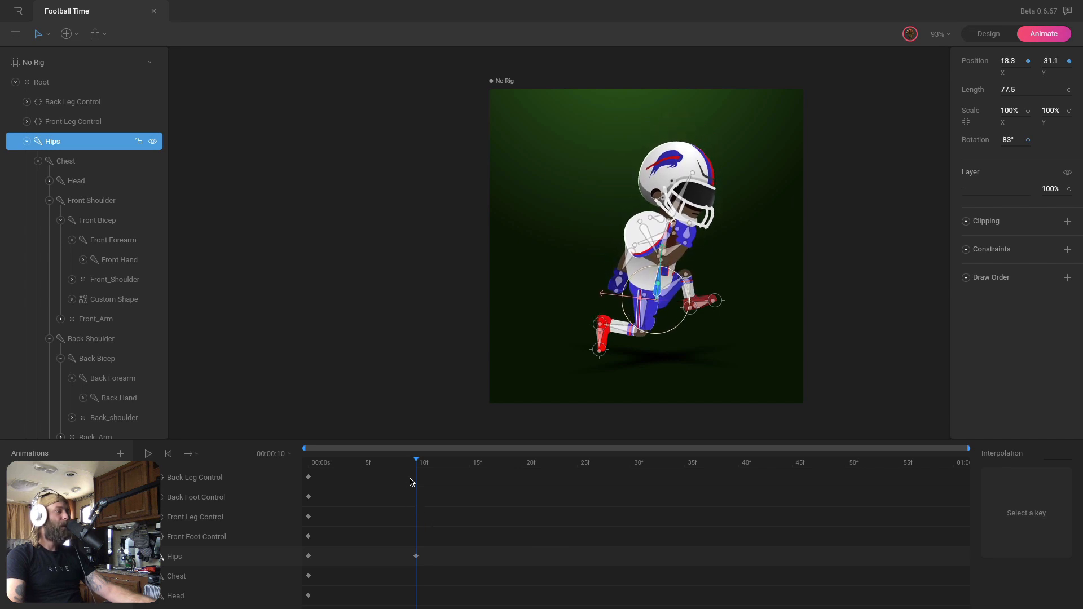
mouse_move(417, 463)
mouse_down()
mouse_move(287, 466)
mouse_move(417, 474)
mouse_up()
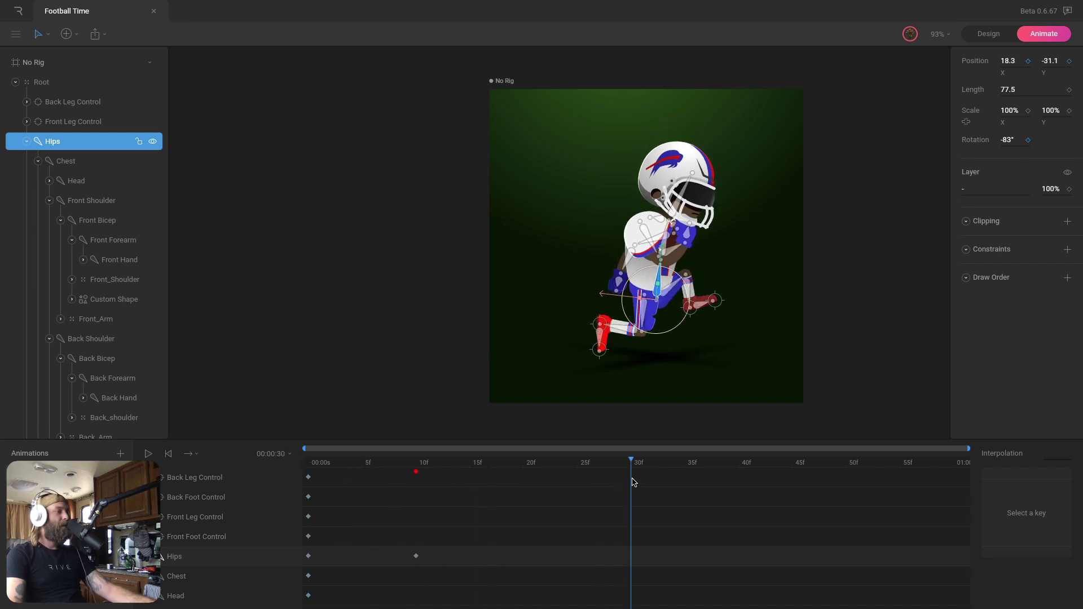
drag(661, 261, 672, 175)
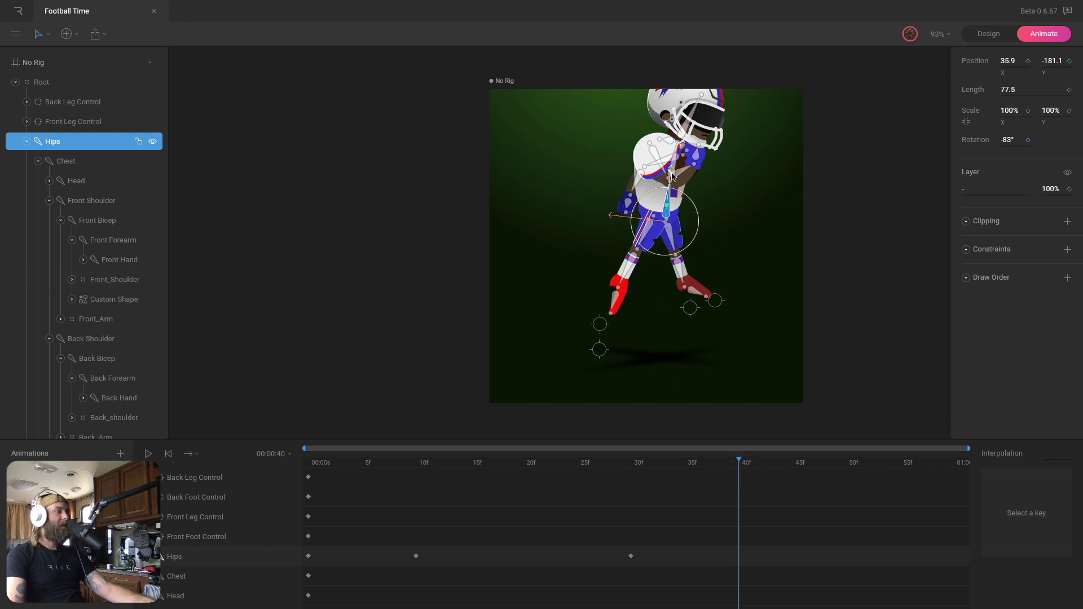
Key the Hips at about 20.5, -49.6 at 00:00:40, and copy the first Hips key to 00:00:50
drag(662, 222, 676, 248)
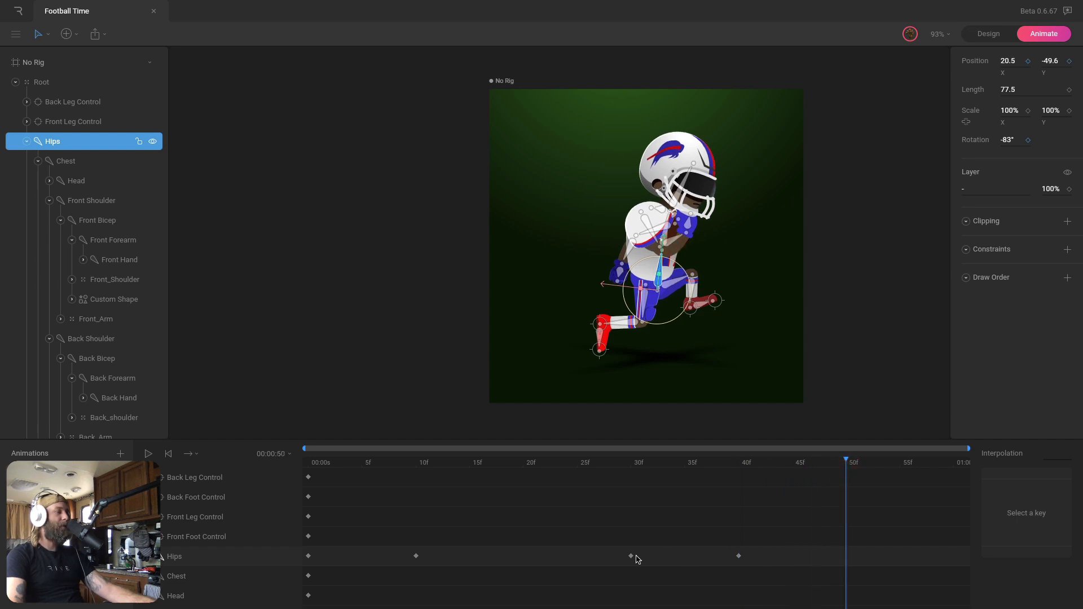
key(ctrl+c)
key(ctrl+v)
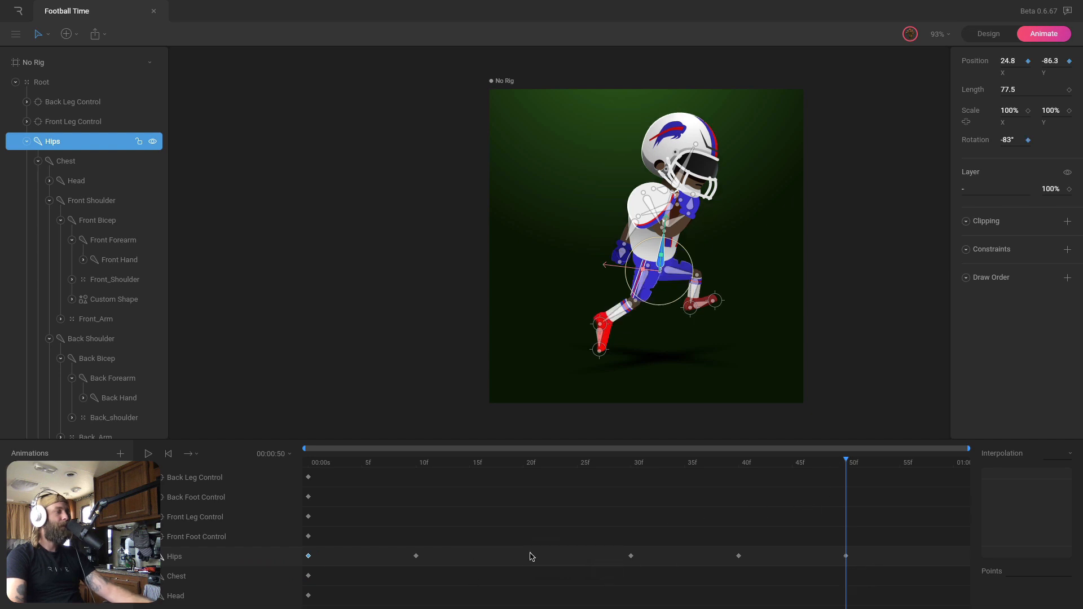
key(space)
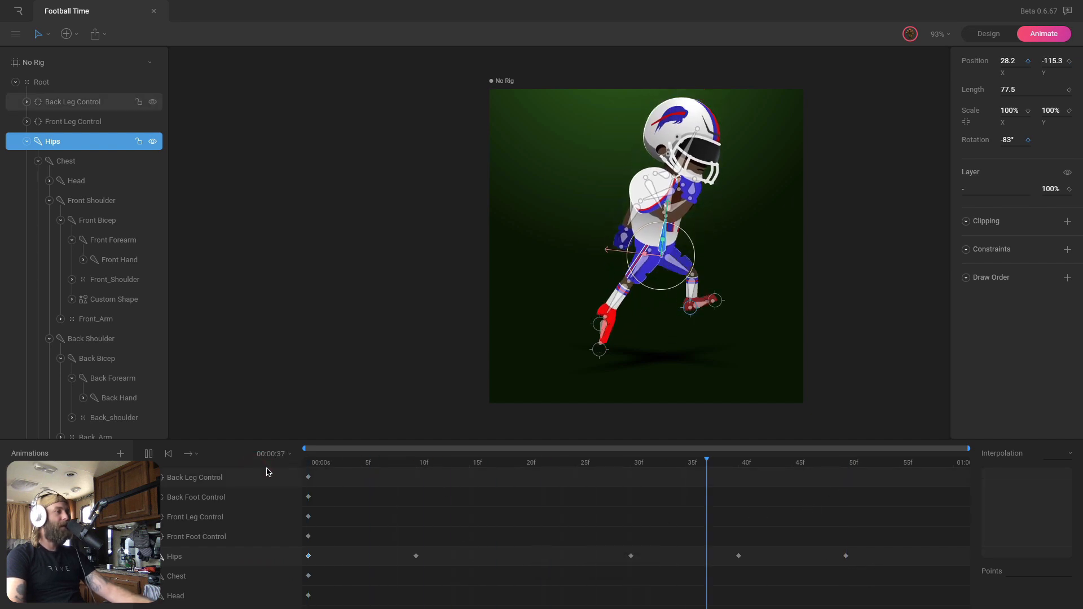
Set the first Hips key to Cubic interpolation with points of about .16, .49, .58, 1 and preview it
click(309, 557)
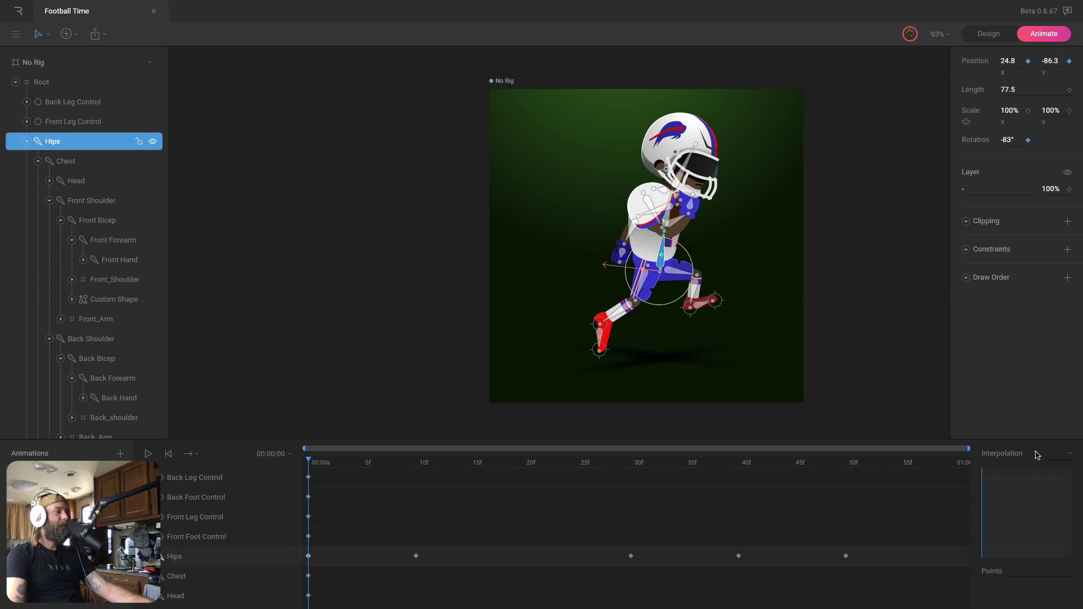
click(1057, 454)
click(1059, 496)
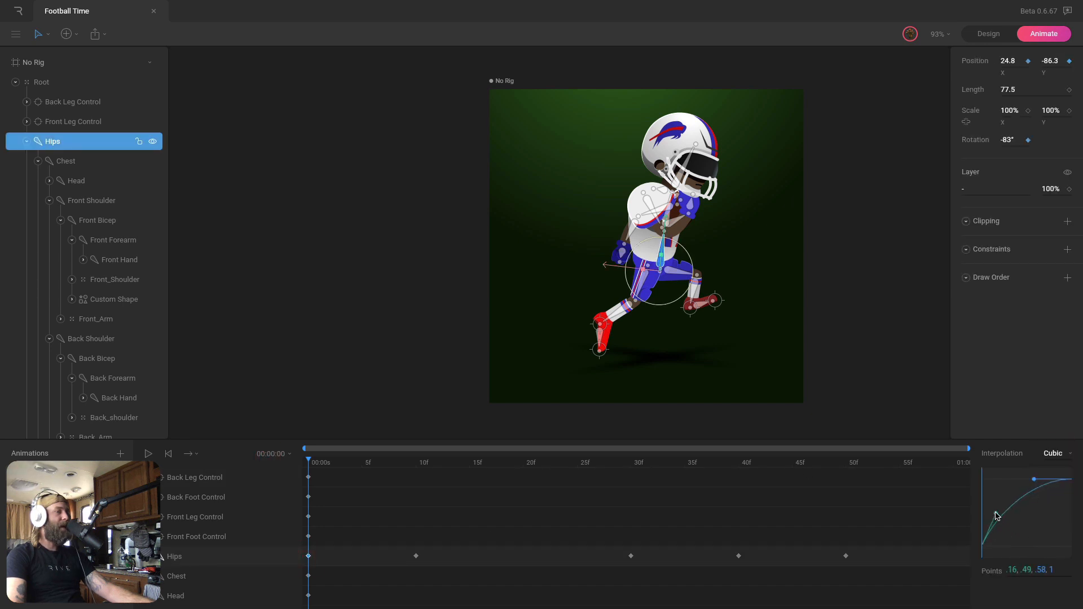
key(space)
Give the Hips key at 00:00:10 Cubic interpolation with points of about .94, 0, .58, 1 and preview the motion
click(416, 464)
click(416, 556)
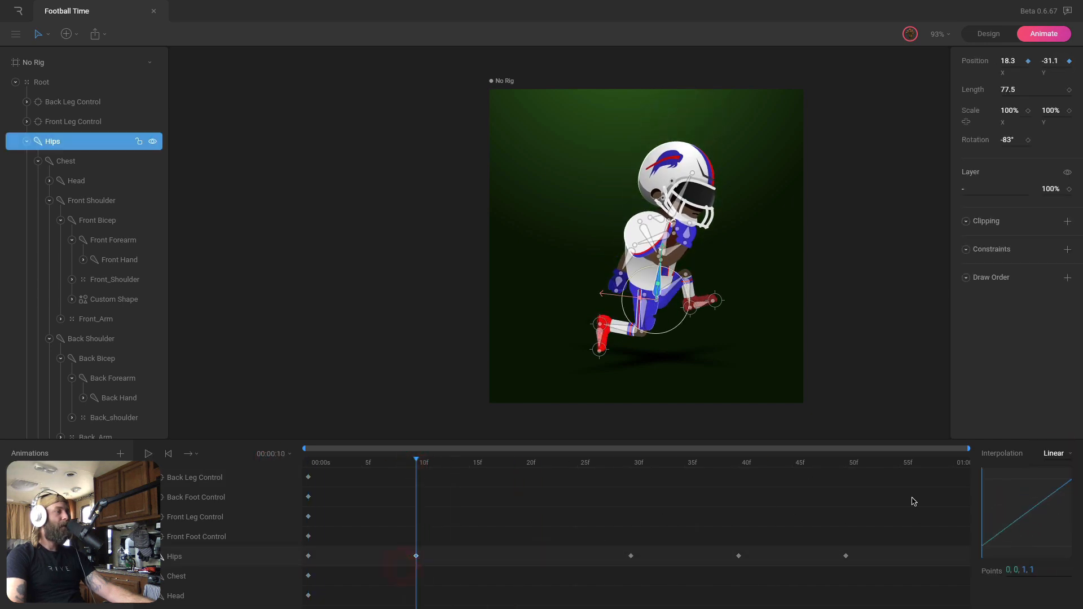
click(1069, 454)
click(1059, 496)
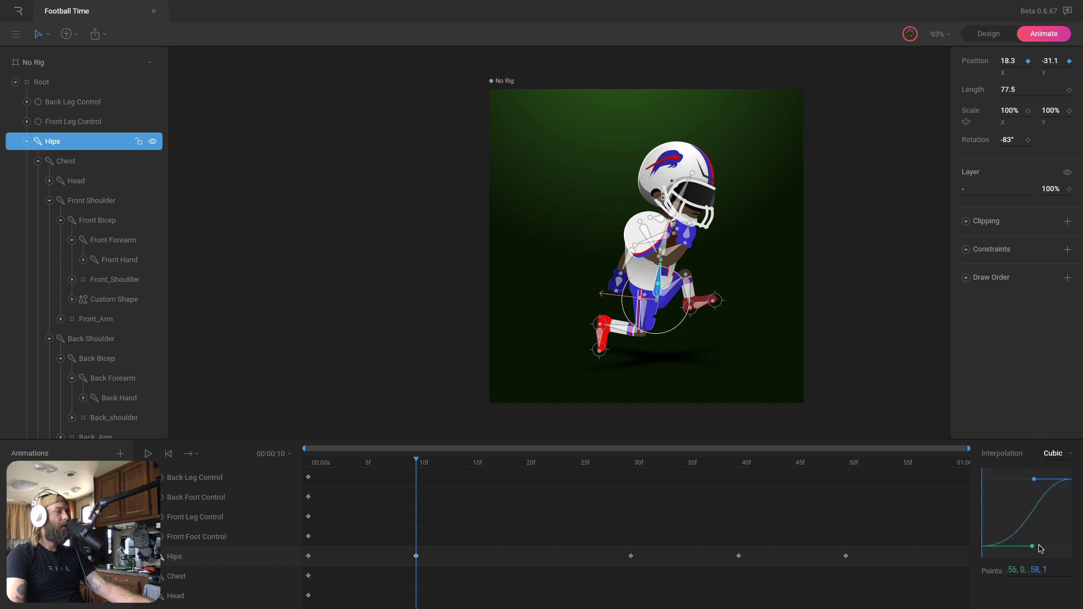
drag(1064, 549, 1066, 547)
key(space)
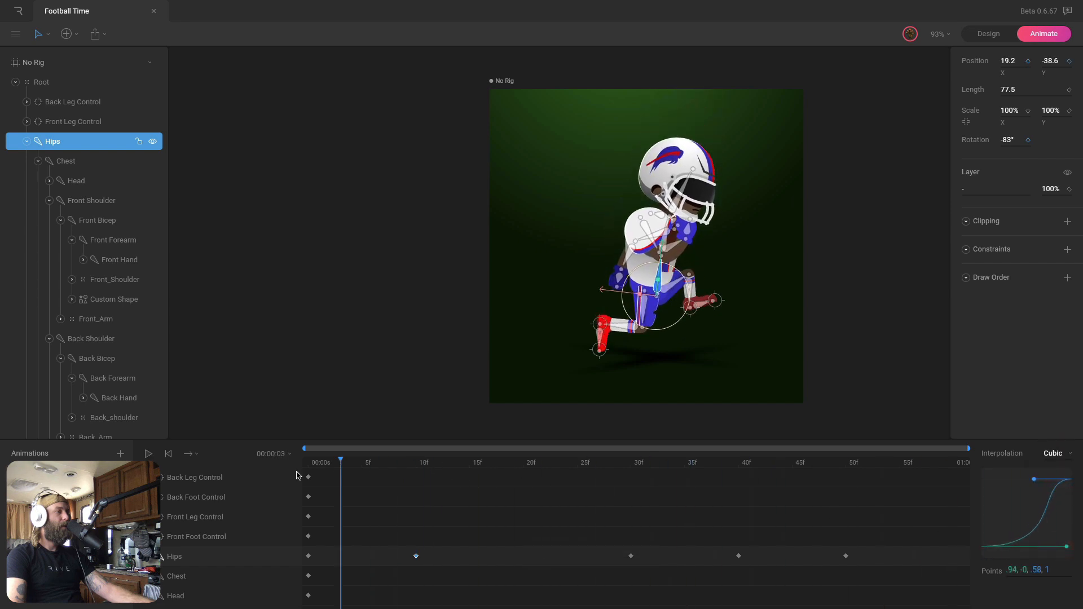
Set the Hips key at 00:00:30 to Cubic with points of about 1, -.01, .58, 1 and move it to 00:00:25
click(631, 462)
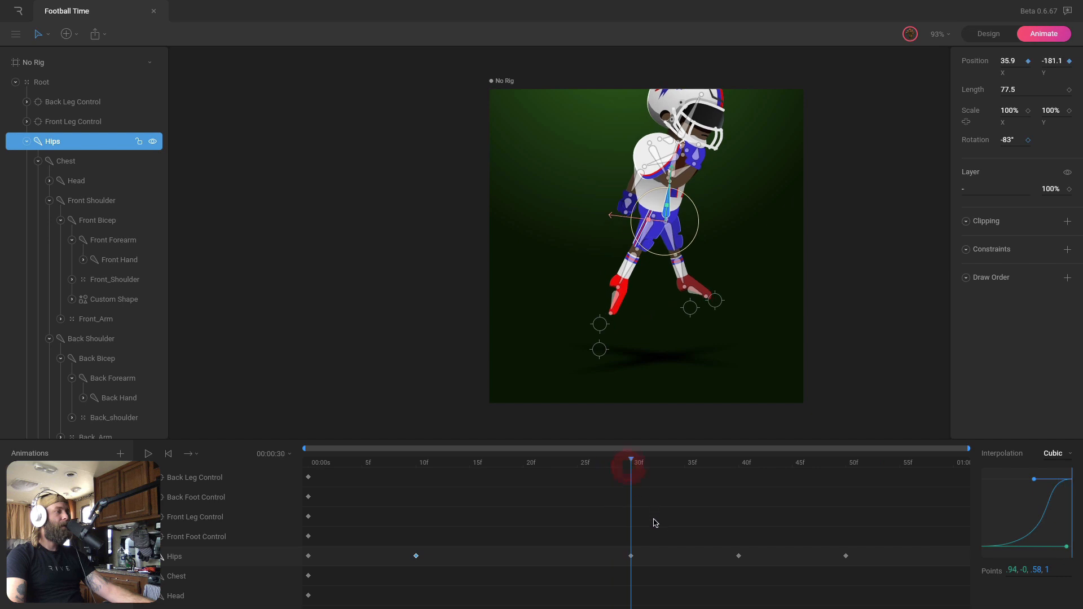
drag(654, 520, 617, 574)
click(1066, 454)
click(1056, 500)
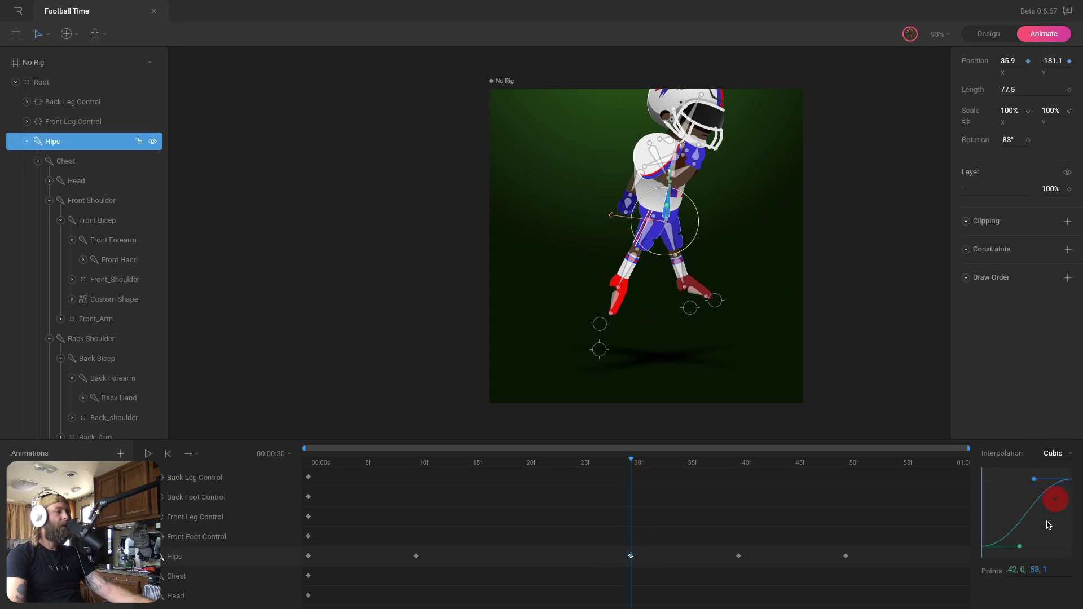
click(775, 535)
drag(630, 558, 578, 559)
key(space)
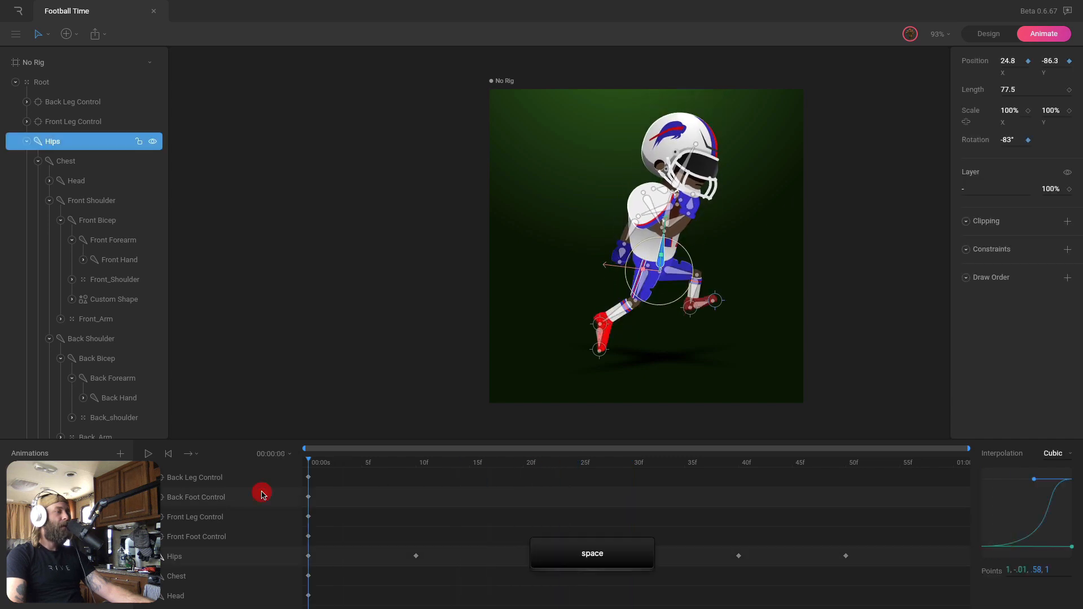
Set the Hips keys at 00:00:40 and 00:00:50 to Cubic interpolation and play back the jump
click(736, 468)
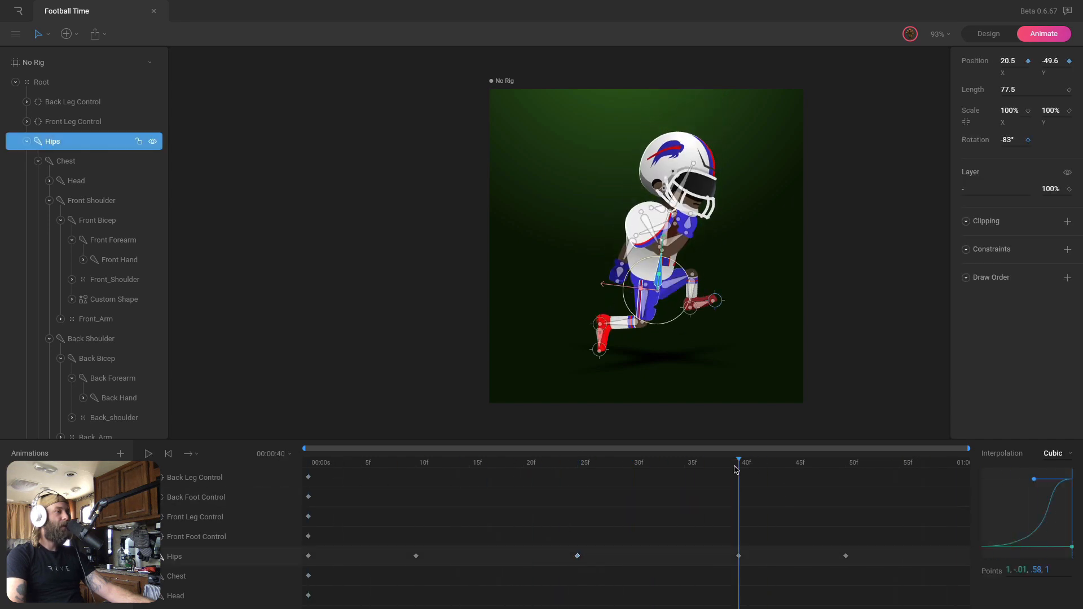
drag(885, 547, 685, 572)
click(1057, 455)
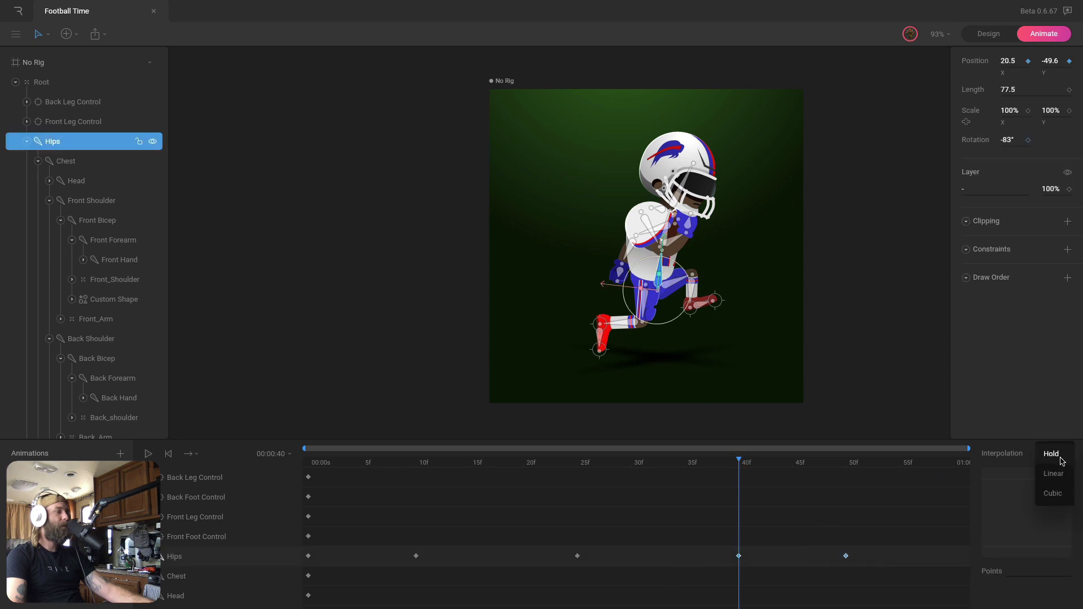
click(1058, 494)
key(space)
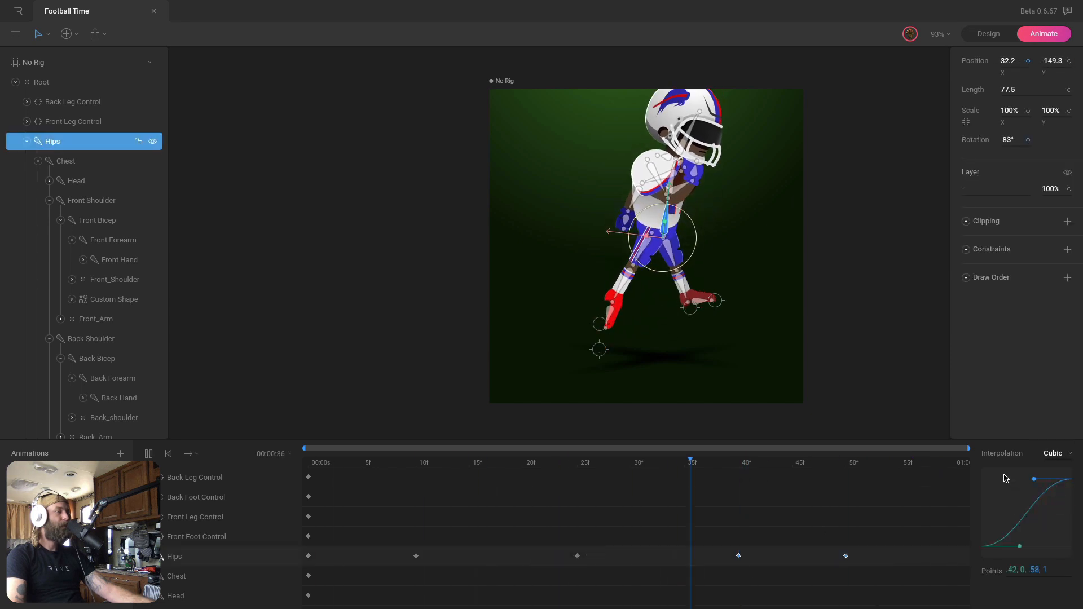
key(space)
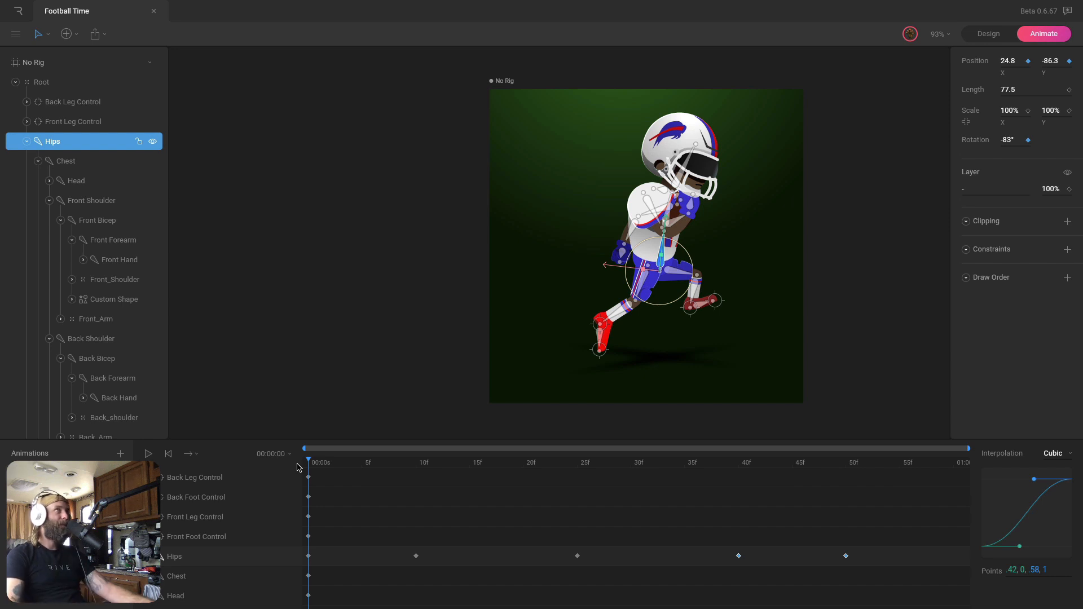
click(414, 463)
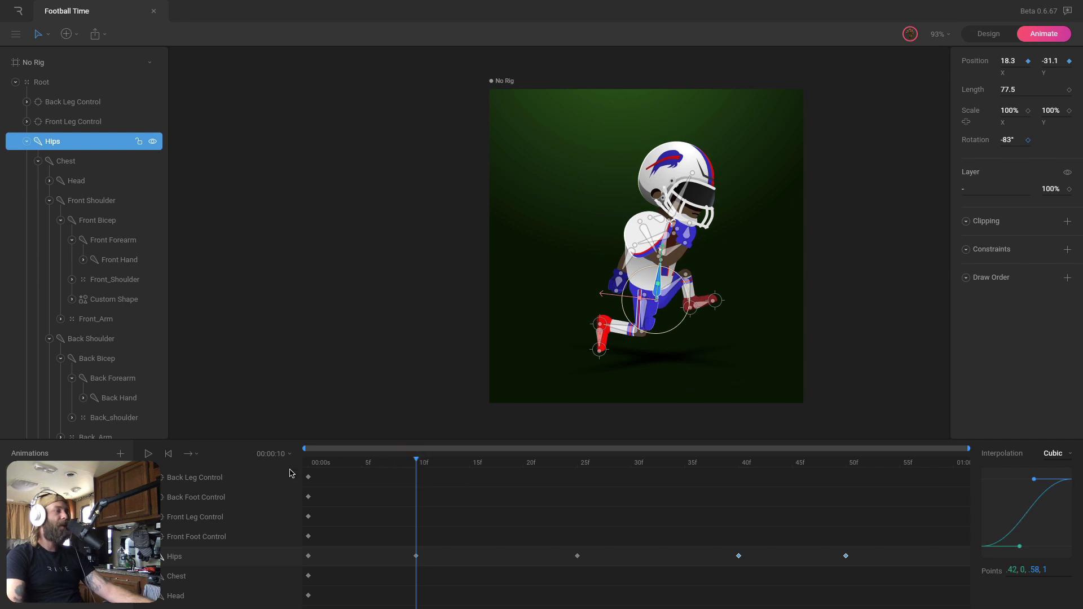
At 00:00:10, plant the back leg by moving Back Leg Control to about 28.5, 70.1 and Back Foot Control to about 50, 1.6
drag(289, 473, 415, 481)
click(784, 269)
scroll(703, 321, up, 5)
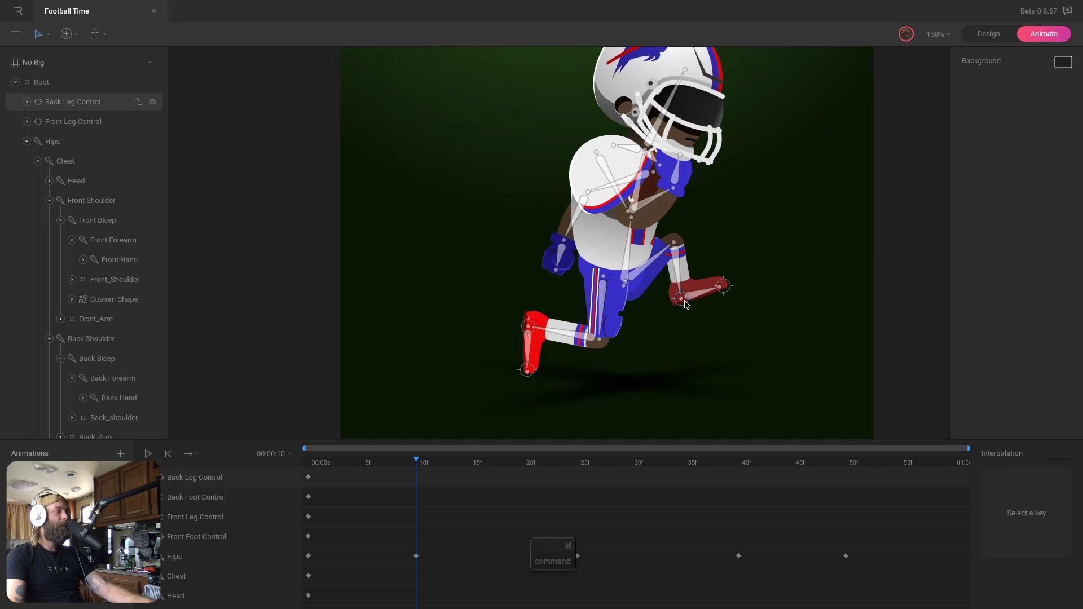
drag(684, 303, 638, 385)
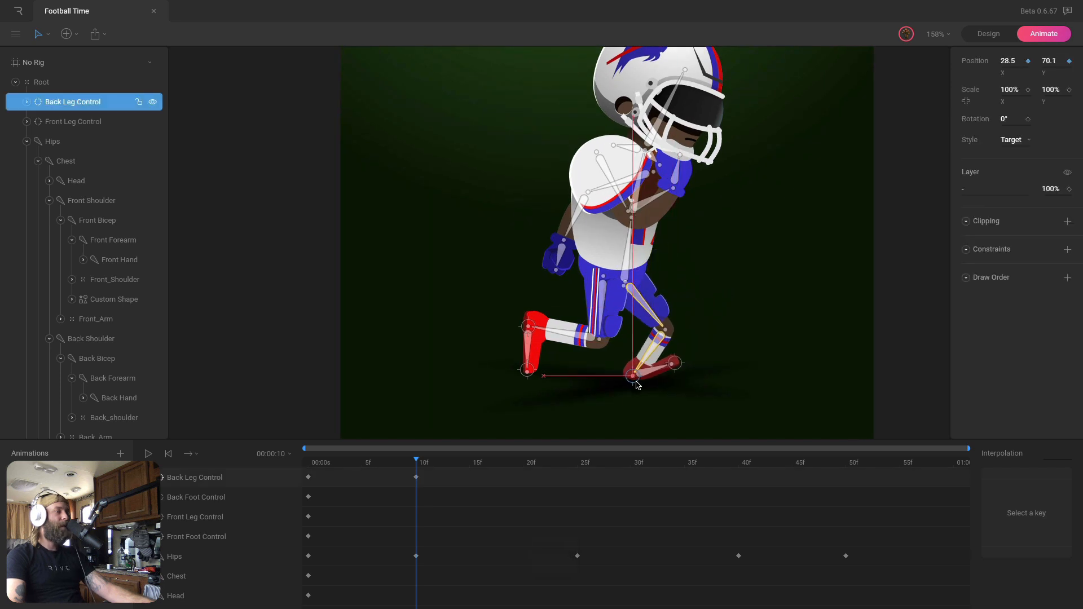
click(745, 293)
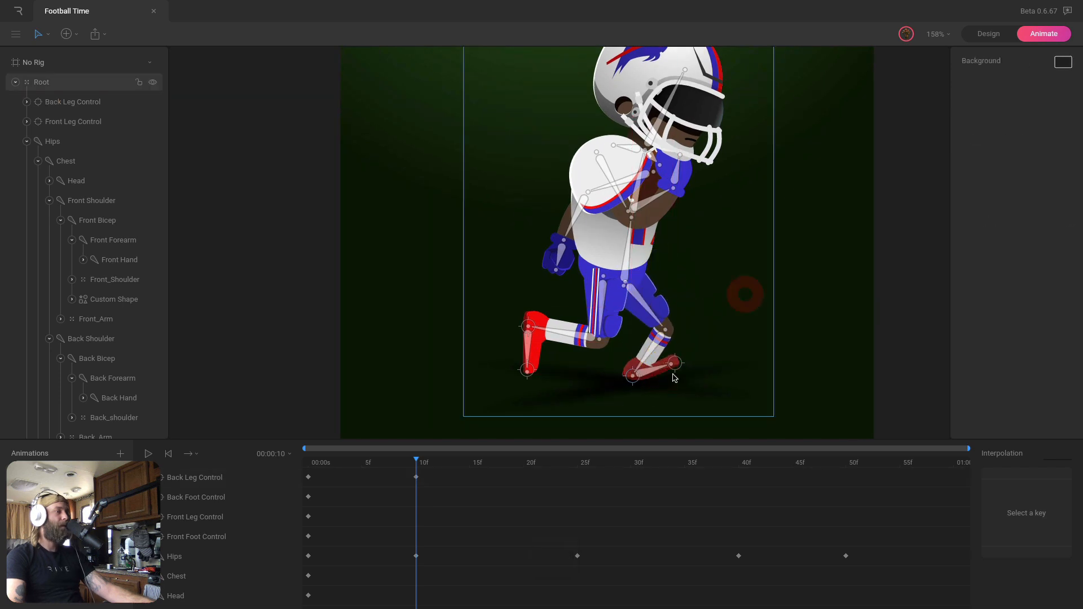
drag(681, 365, 684, 383)
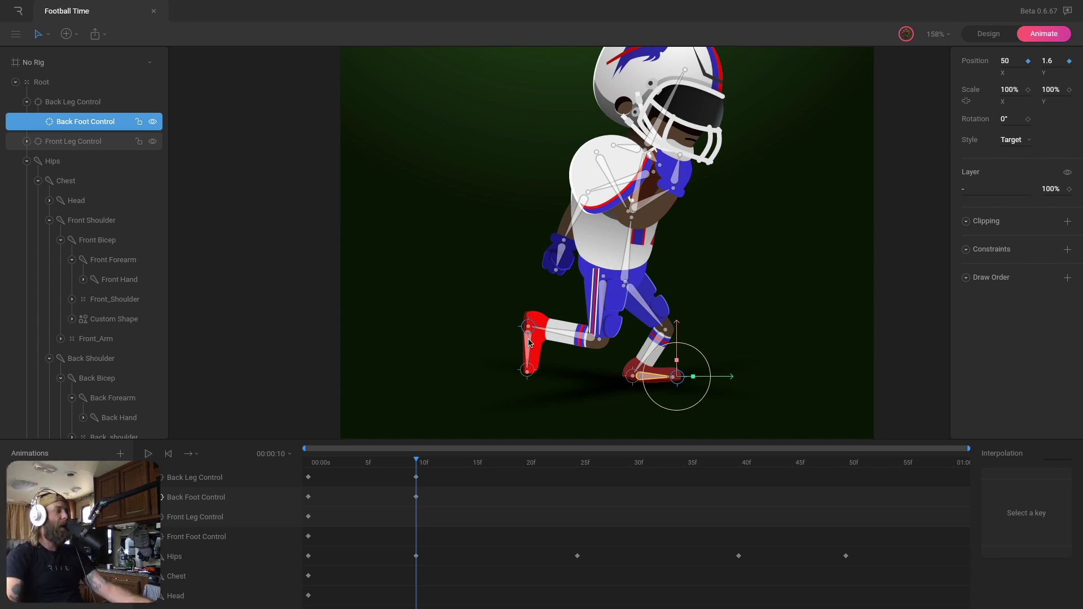
At 00:00:10, bring the front leg in under the body with Front Foot Control at about -18.7, 45.6, and scrub the motion
mouse_move(418, 462)
mouse_down()
mouse_move(310, 473)
mouse_move(410, 478)
mouse_move(309, 477)
mouse_move(561, 464)
mouse_move(416, 464)
mouse_up()
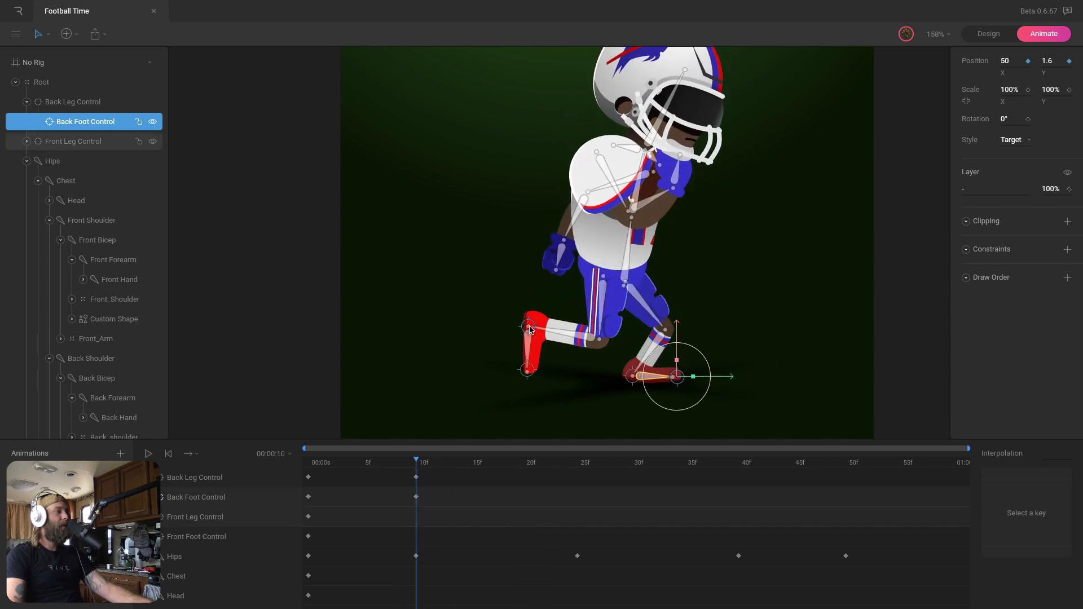
drag(534, 333, 545, 386)
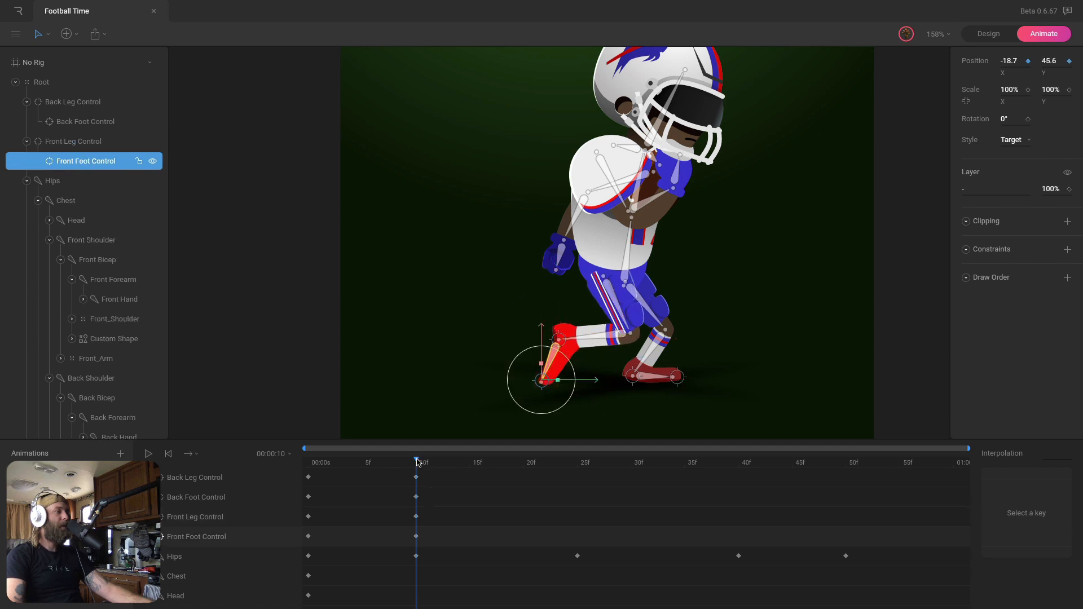
drag(417, 462, 372, 474)
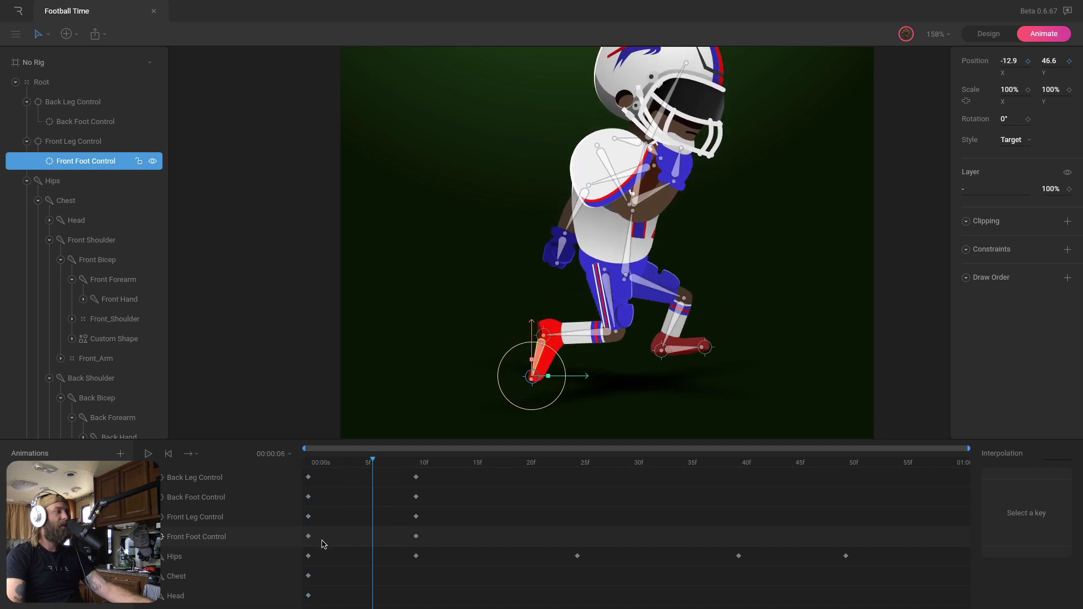
Copy the first Hips key's easing points .15, .52, .58, 1 to the first keys of all leg and foot controls and preview
click(308, 556)
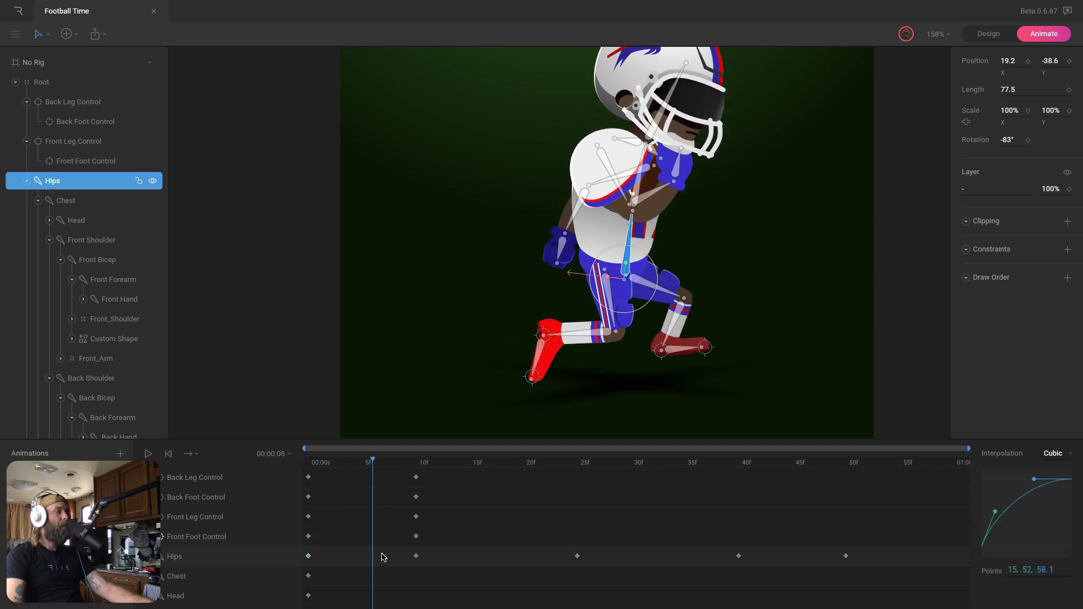
click(1031, 568)
key(super+c)
drag(338, 545, 291, 471)
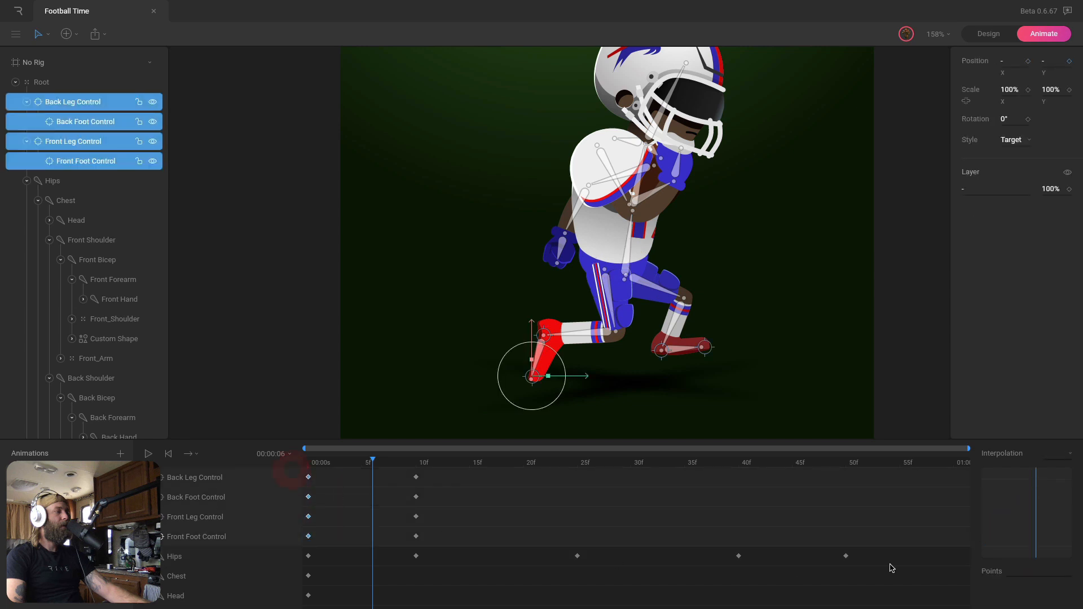
click(1035, 571)
key(super+v)
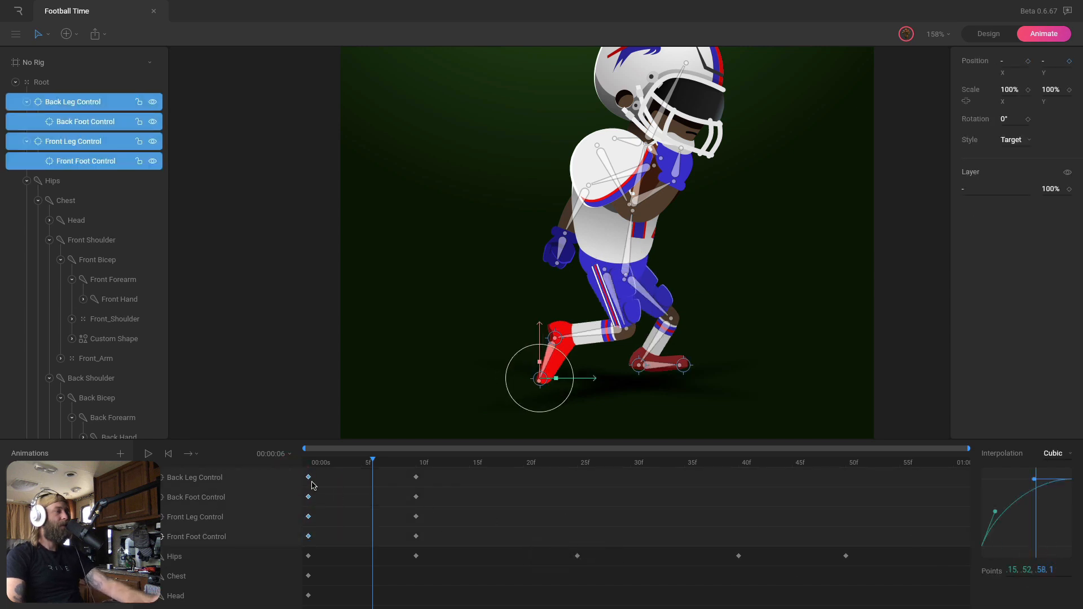
click(298, 464)
key(space)
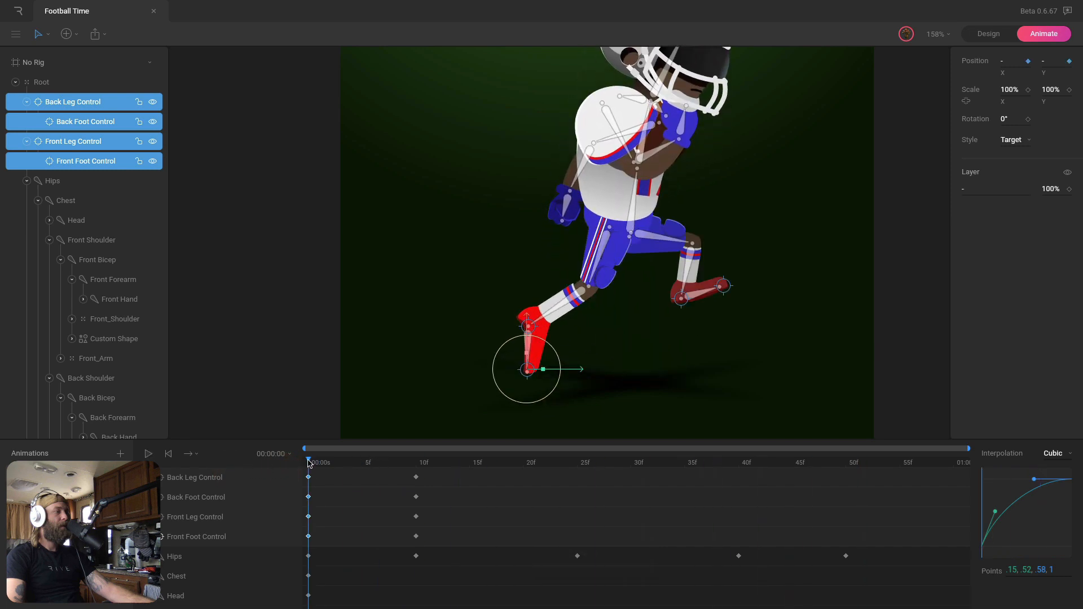
At 00:00:25, raise the front leg forward with Front Leg Control and angle its toes up with Front Foot Control
drag(309, 463, 581, 464)
drag(760, 207, 711, 266)
click(659, 300)
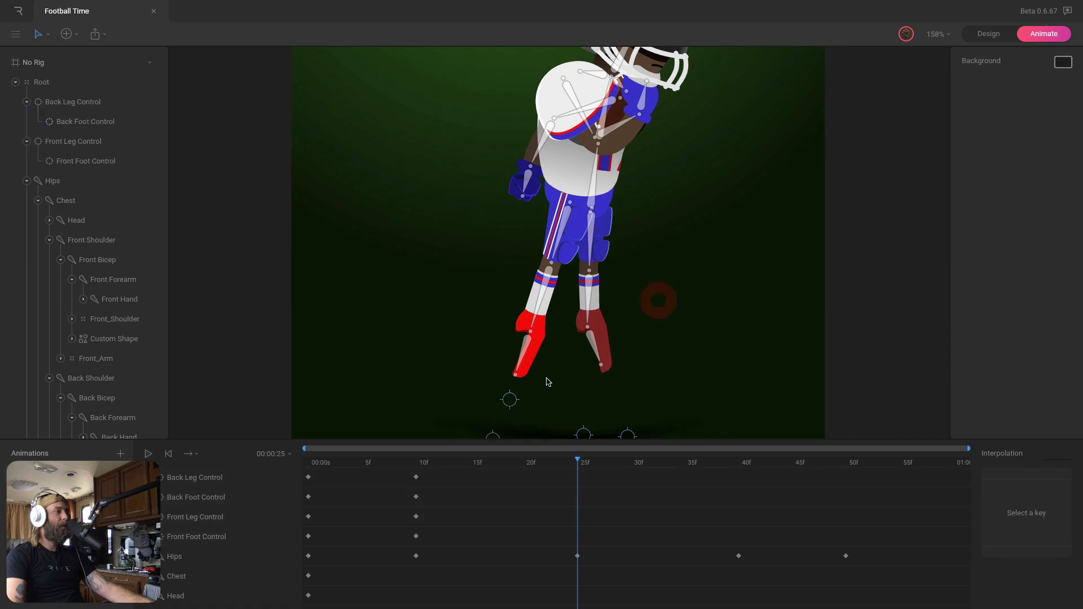
drag(510, 399, 696, 224)
click(748, 274)
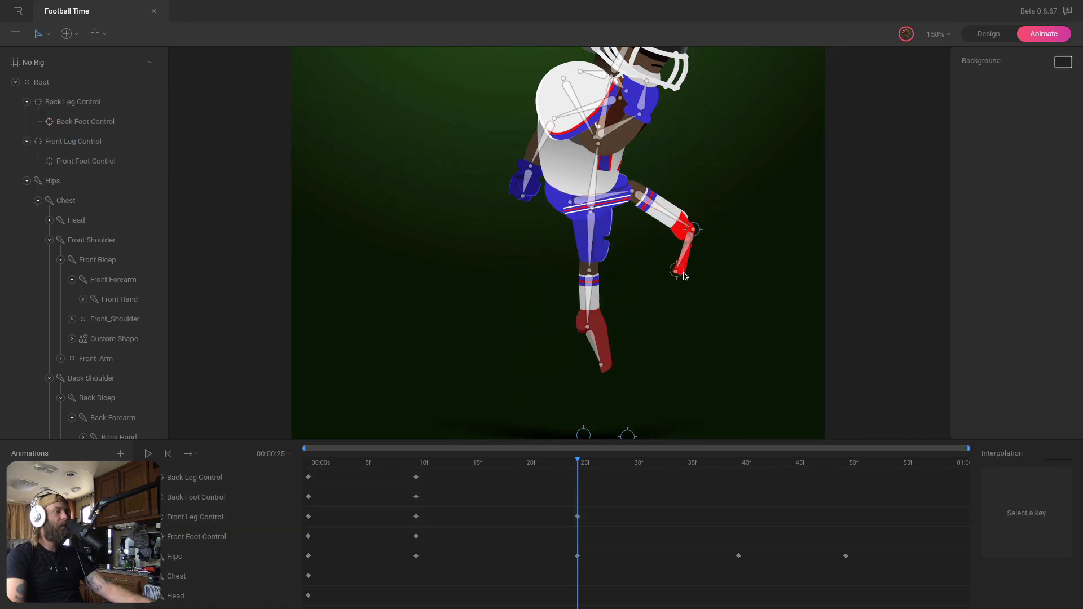
drag(680, 273, 768, 184)
click(691, 235)
drag(691, 235, 689, 247)
click(679, 302)
At 00:00:25, swing Back Leg Control up behind the body and point the foot down with Back Foot Control at about 5.9, 41.5
drag(668, 363, 673, 322)
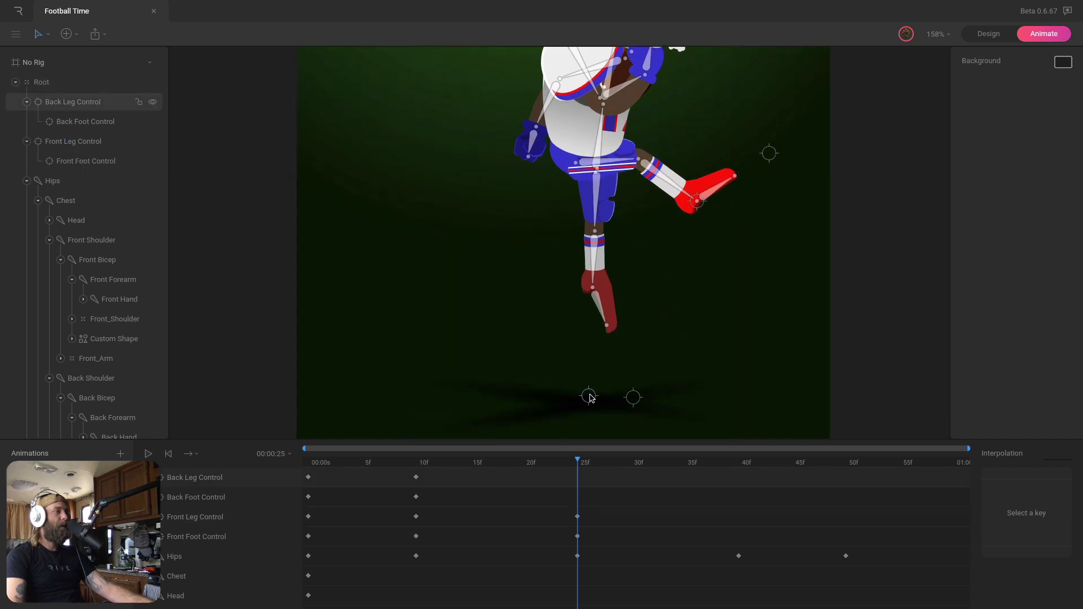
drag(588, 394, 494, 264)
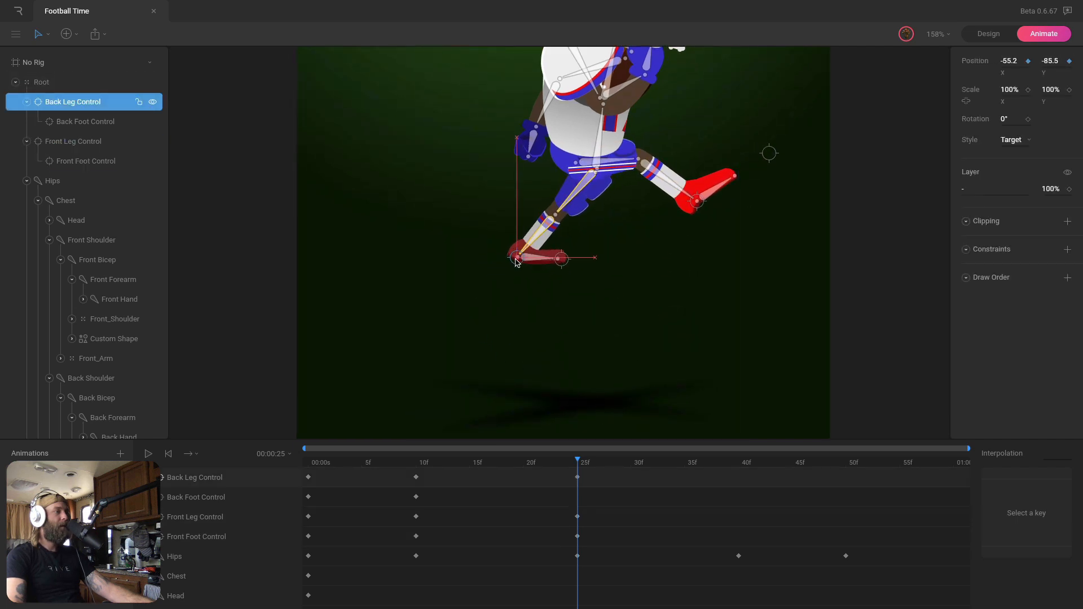
click(625, 242)
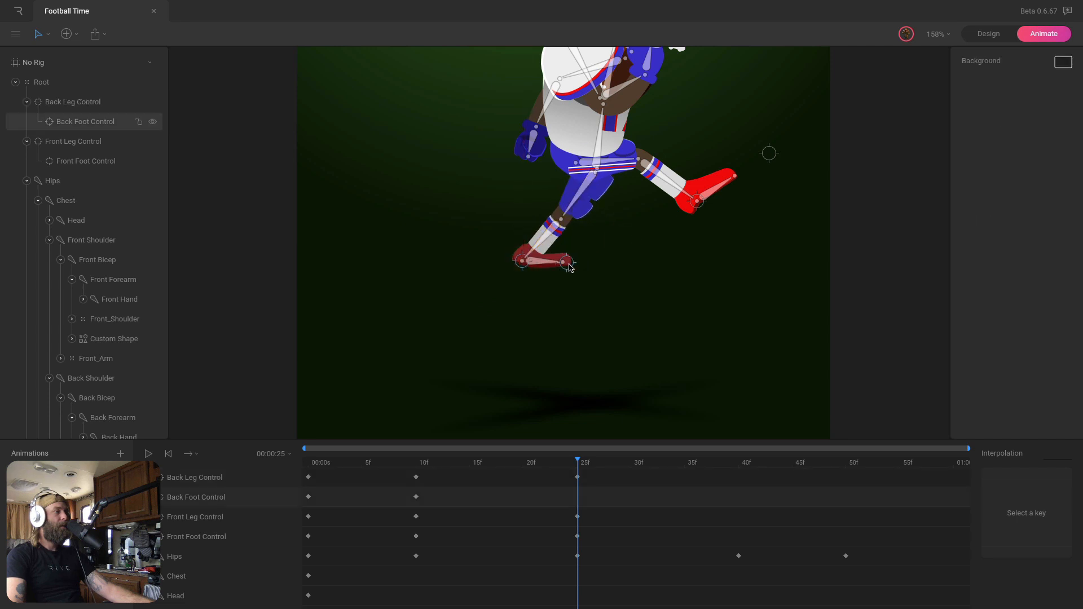
drag(566, 262, 530, 303)
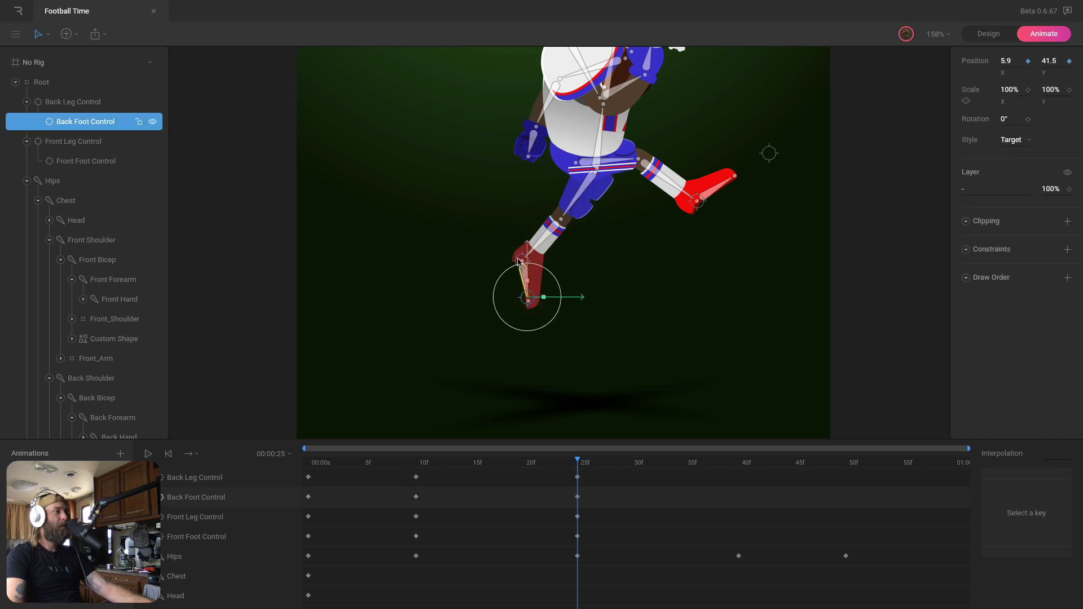
At 00:00:40, plant the front leg with Front Leg Control at about 36, 75.1 and Front Foot Control at about 76.2, 7.2
drag(578, 463, 737, 484)
drag(705, 209, 603, 407)
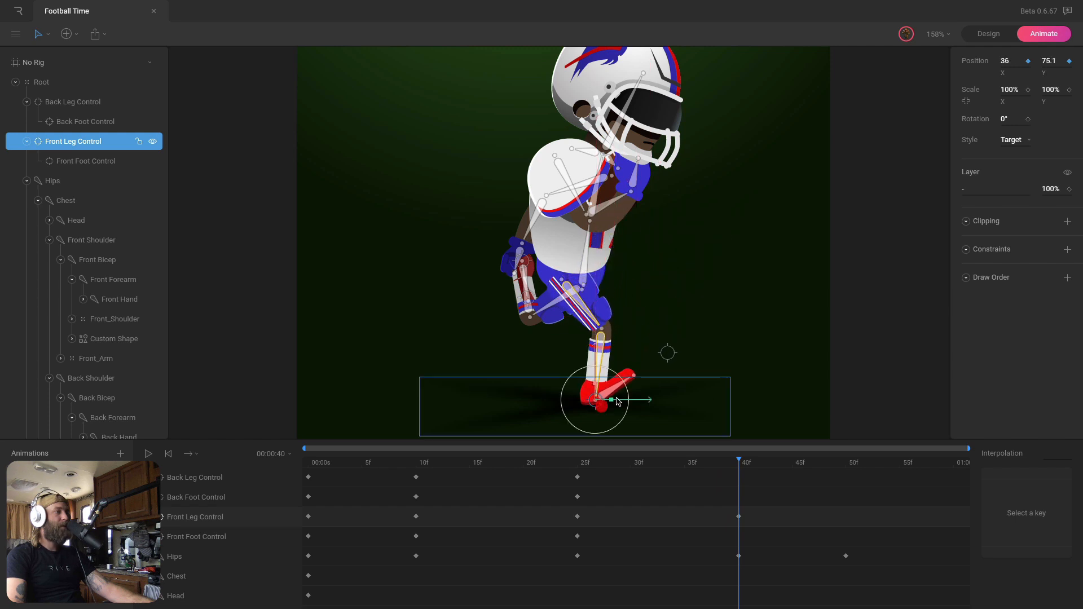
drag(669, 352, 665, 408)
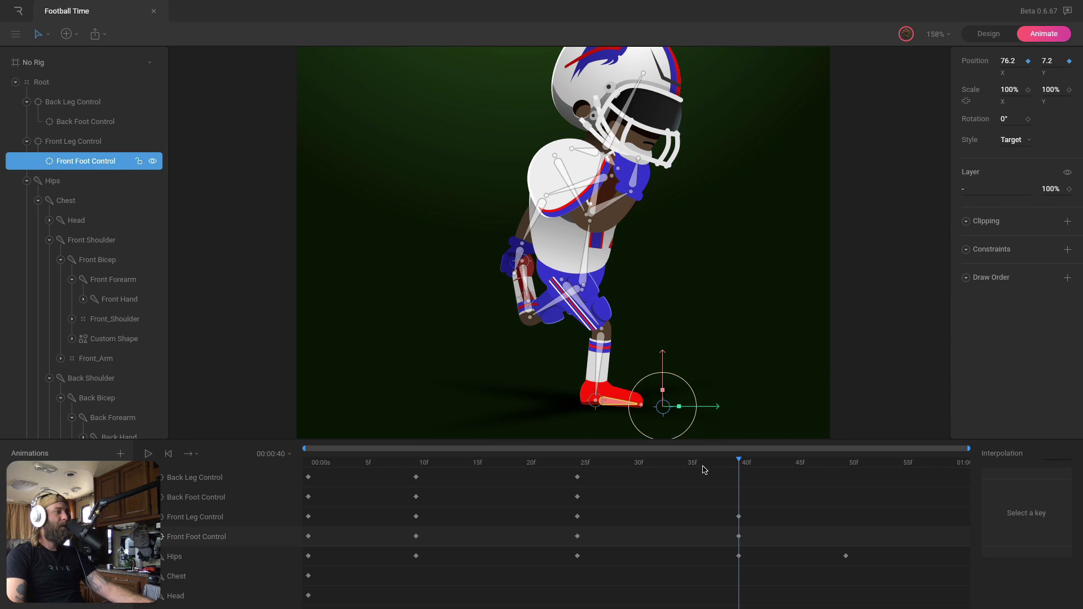
At 00:00:40, tuck the back leg behind the planted leg and set Back Foot Control to about -15, 45.2
drag(702, 467, 735, 486)
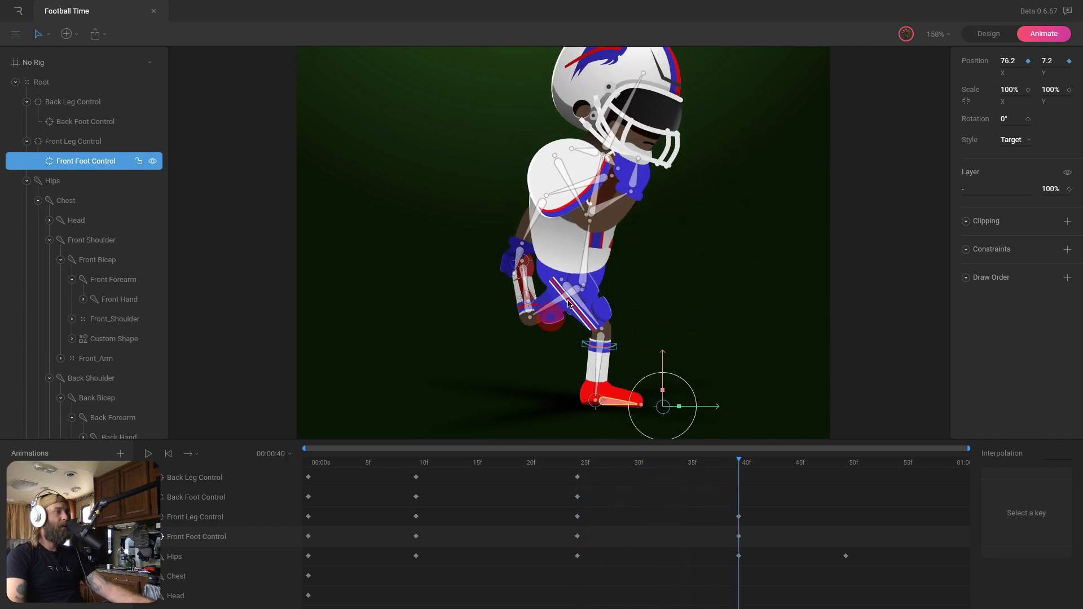
drag(569, 305, 582, 362)
drag(575, 365, 559, 367)
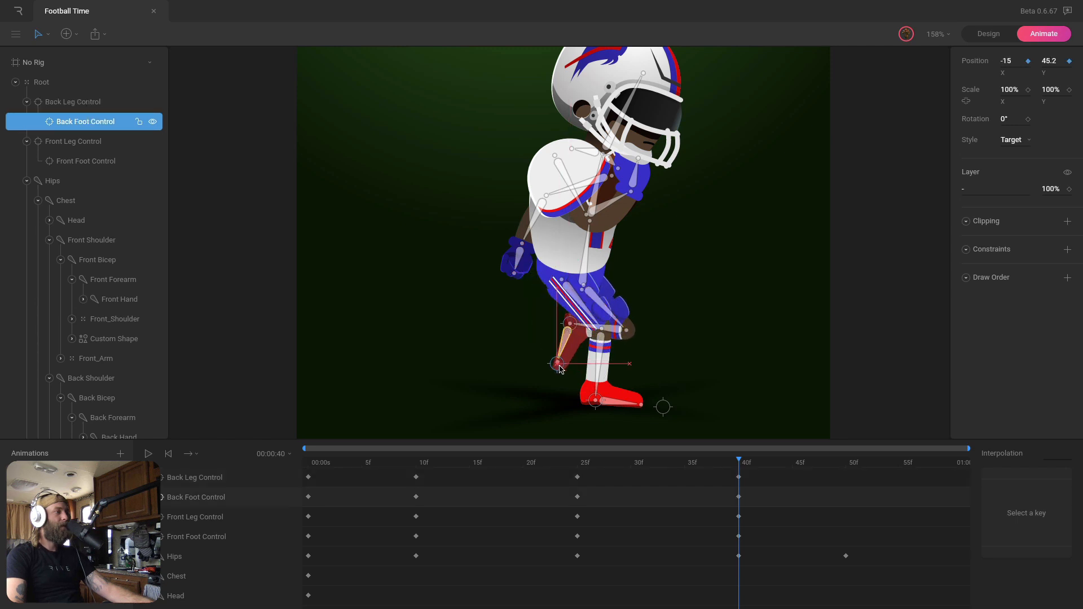
Duplicate the first leg and foot control keys at 00:00:50, set them to Cubic with points .42, 0, .58, 1, and play back
drag(741, 464, 845, 478)
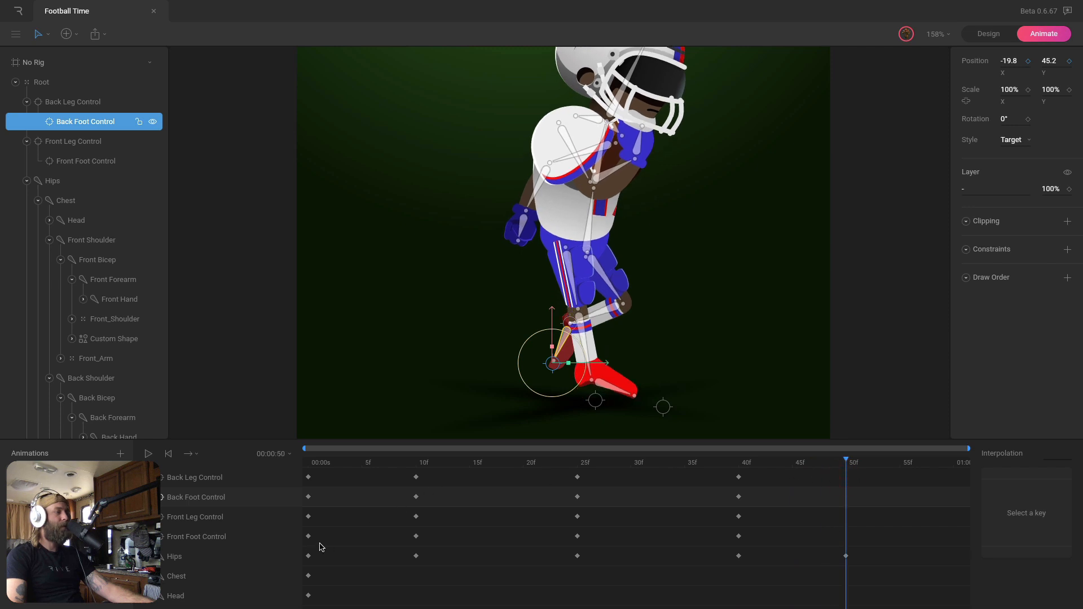
drag(320, 548, 285, 476)
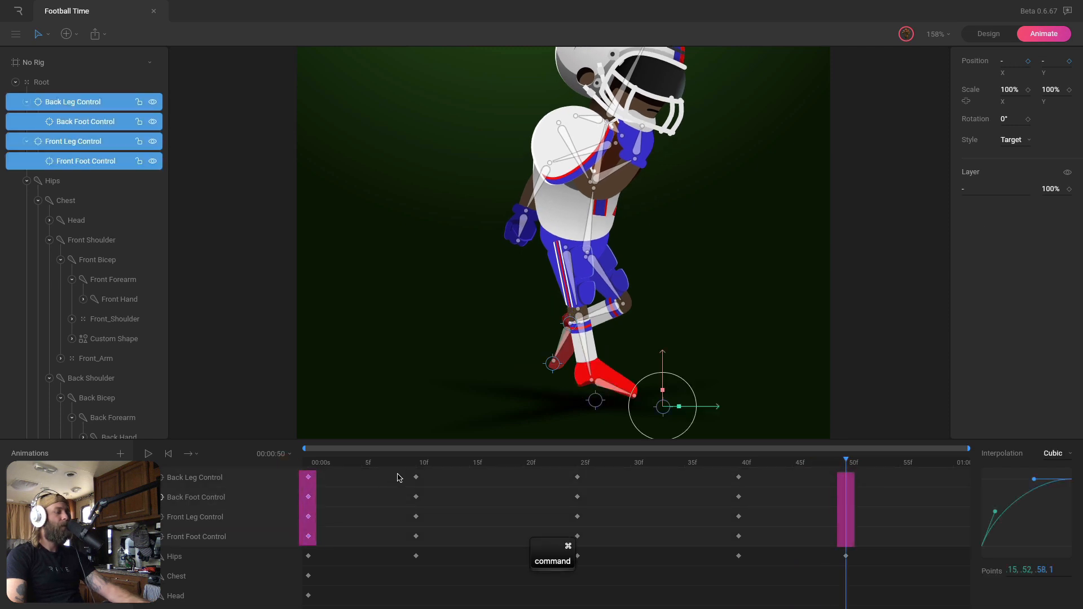
key(super+v)
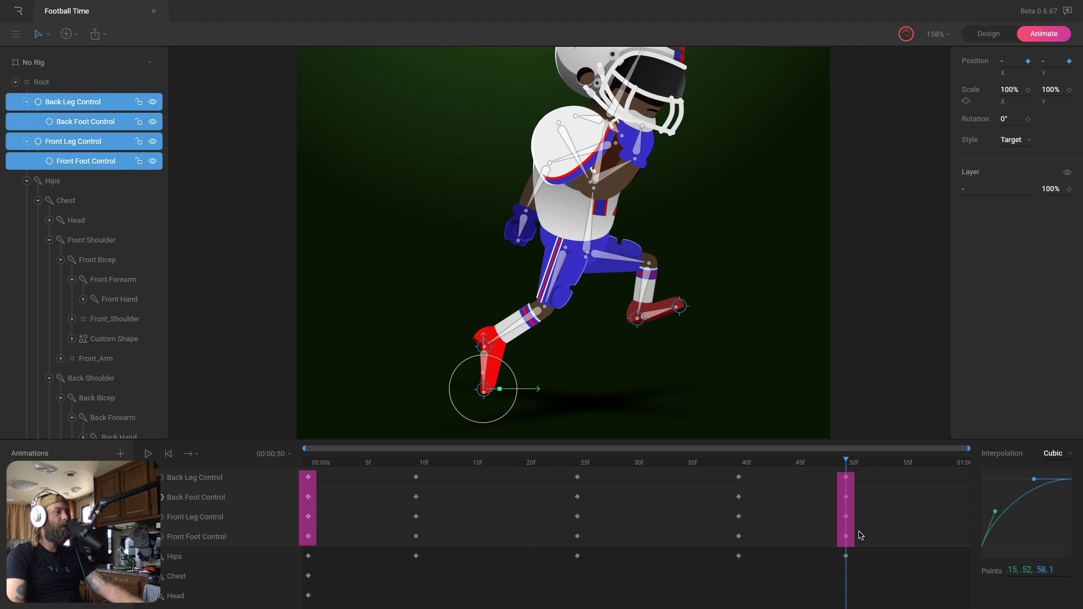
drag(859, 536, 826, 467)
click(1056, 453)
click(1060, 501)
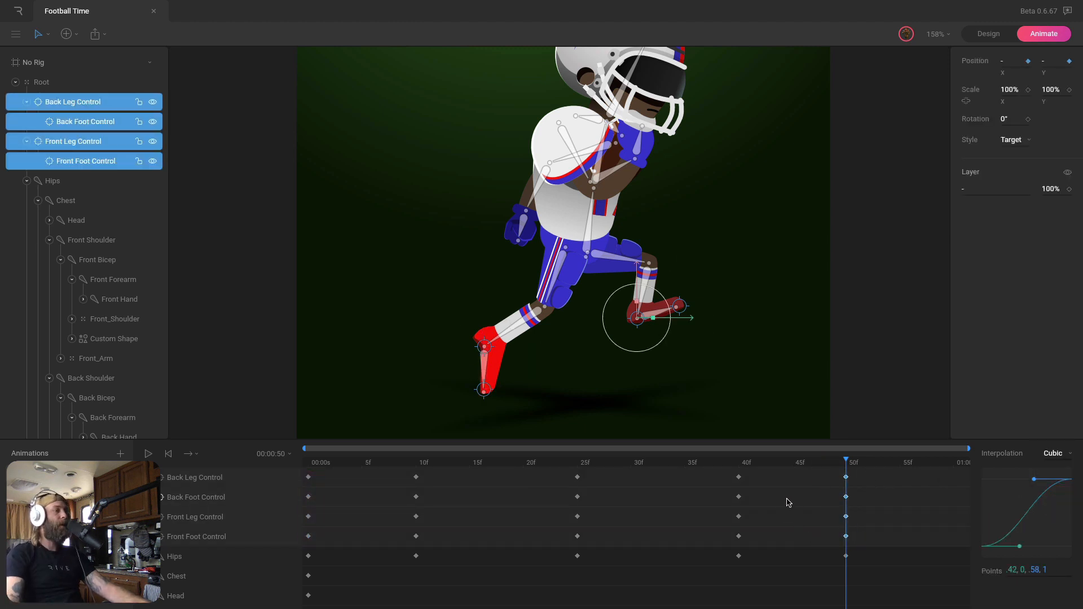
drag(742, 461, 259, 470)
key(space)
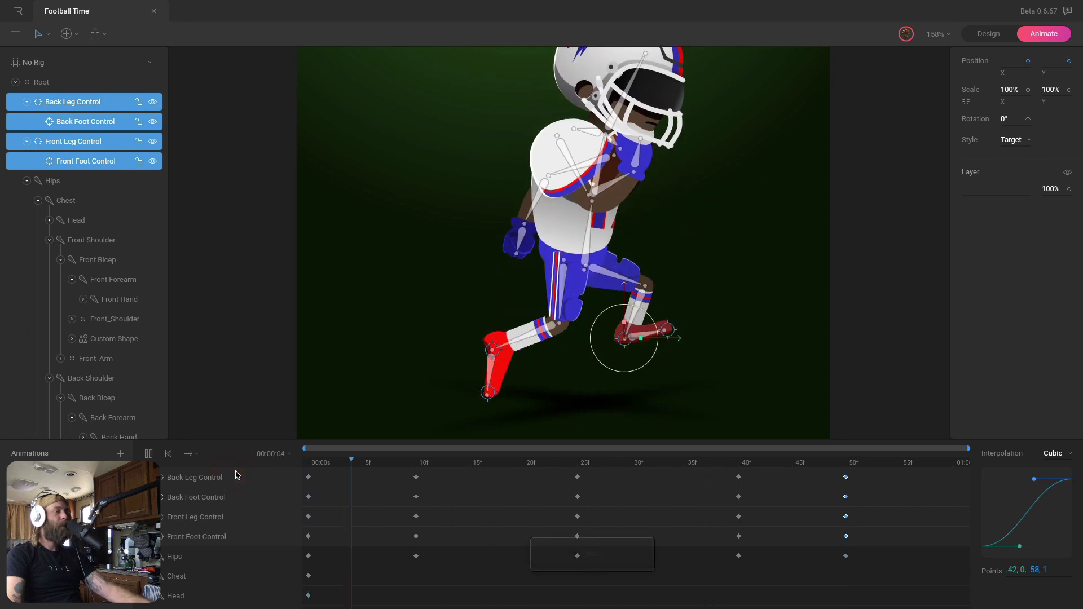
key(space)
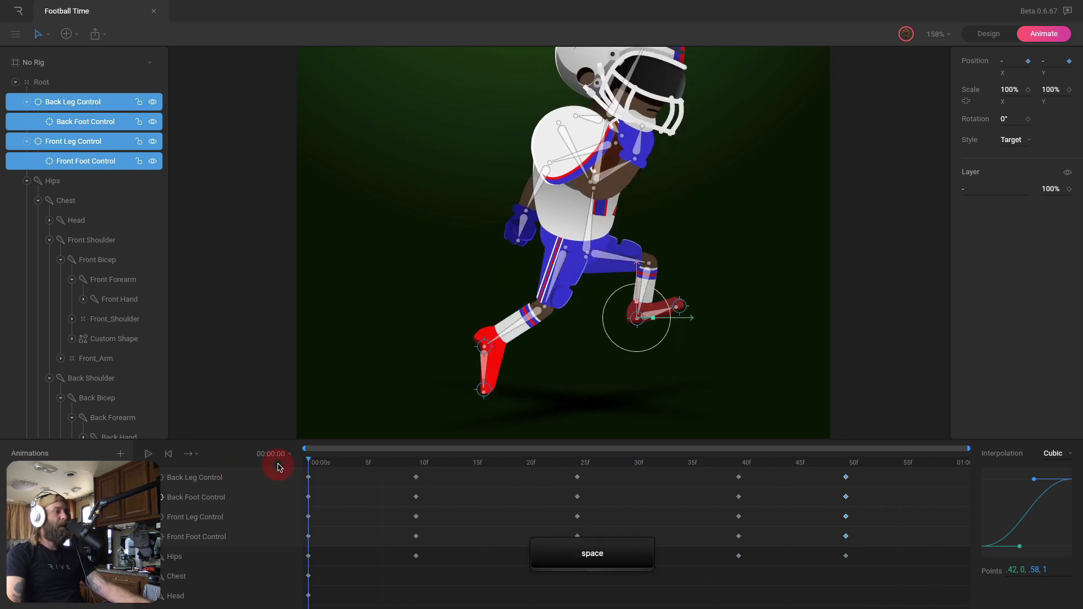
Apply the Hips key's Cubic points .94, 0, .58, 1 to the leg and foot control keys at 00:00:10 and preview
drag(361, 462, 439, 481)
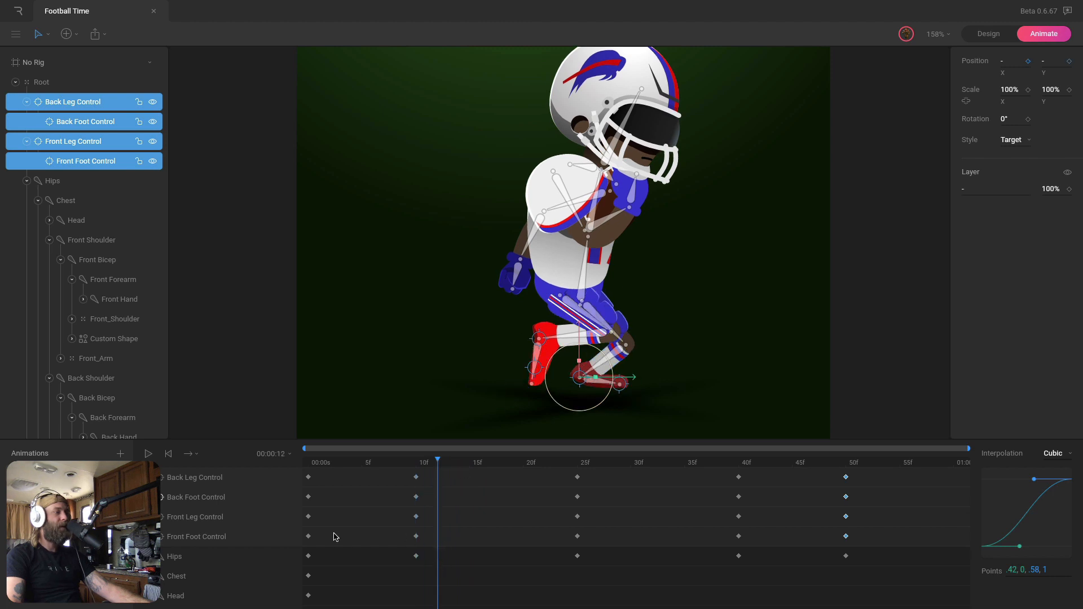
click(415, 556)
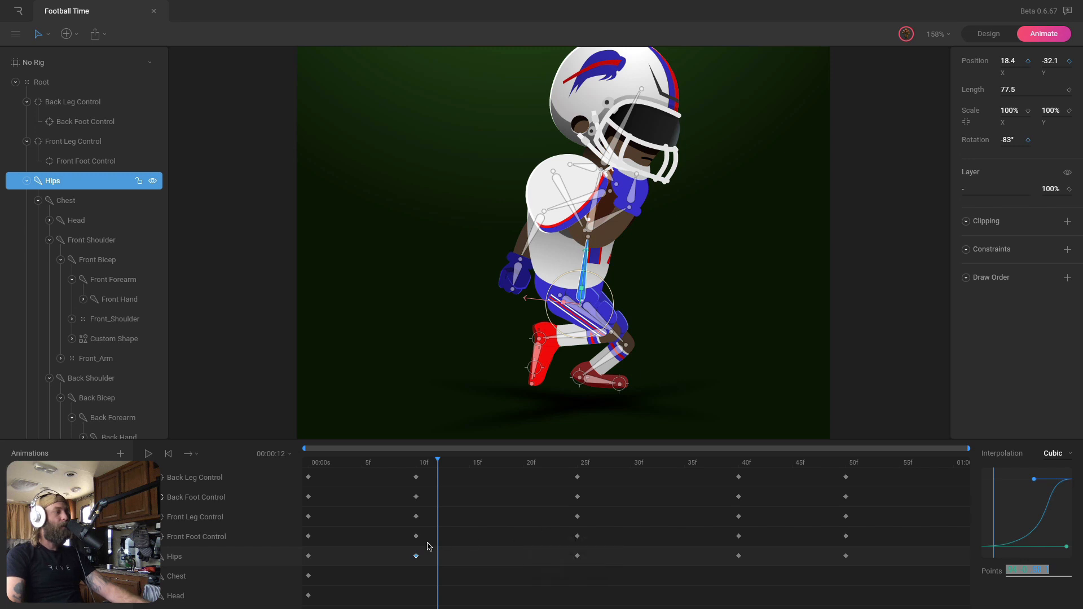
drag(428, 546, 406, 471)
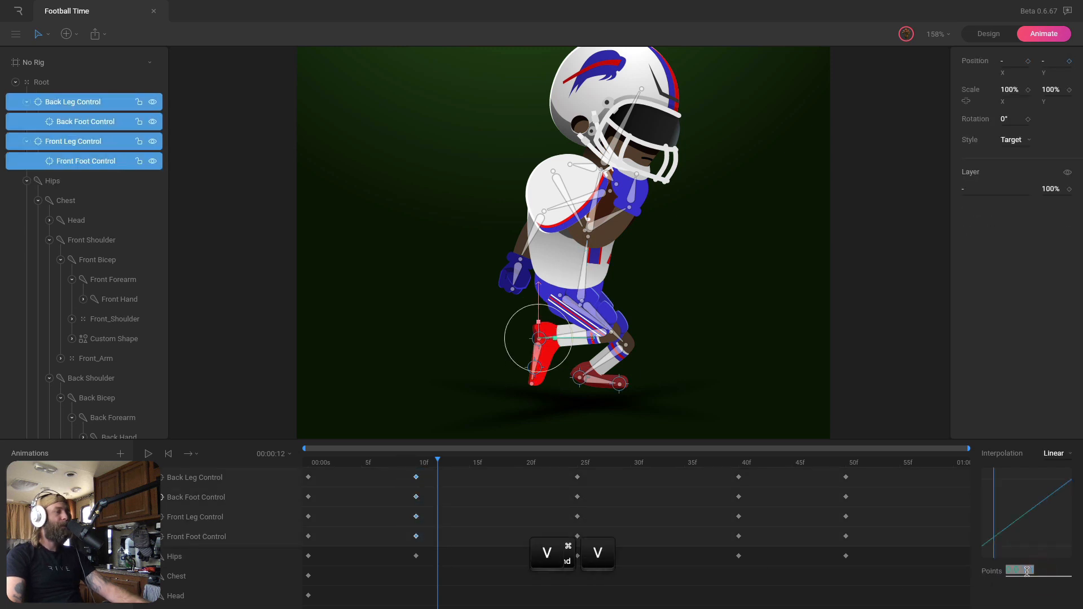
key(super+v)
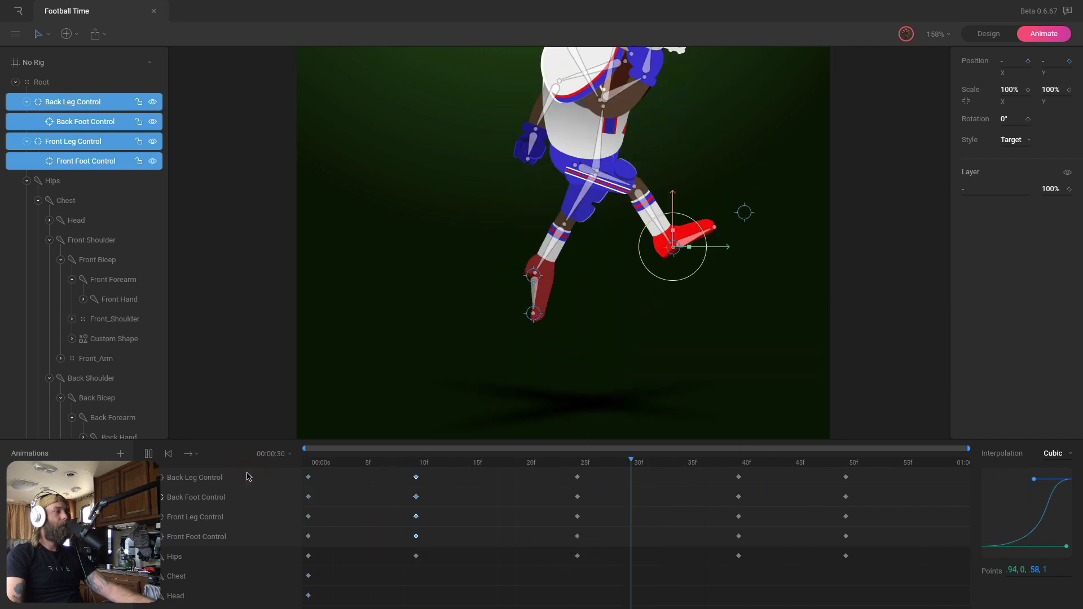
Set all four leg and foot control keys at 00:00:25 to Cubic interpolation
drag(299, 467, 574, 489)
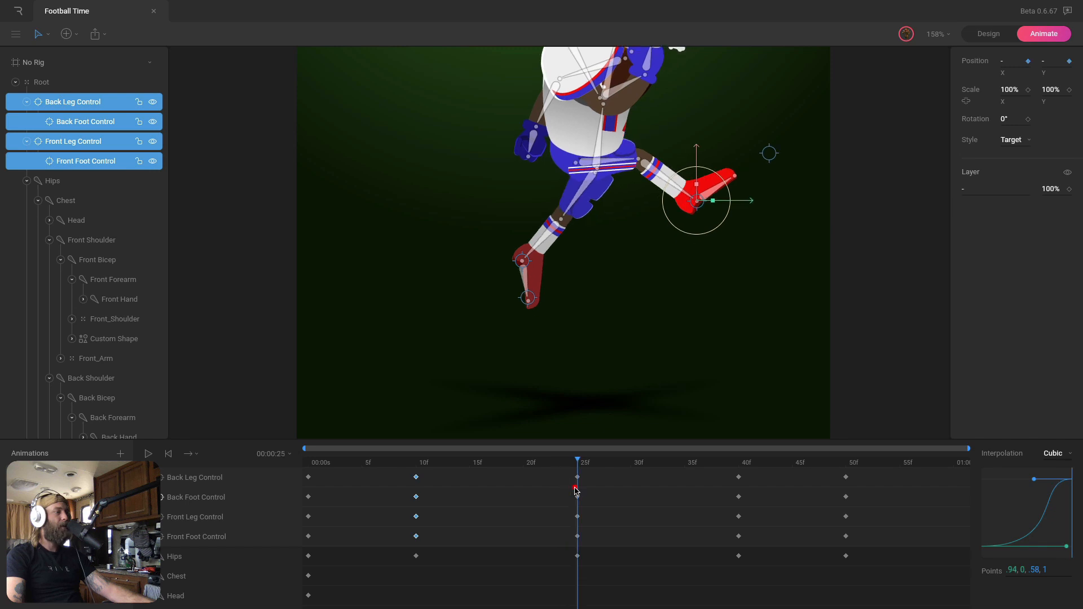
drag(592, 541, 567, 486)
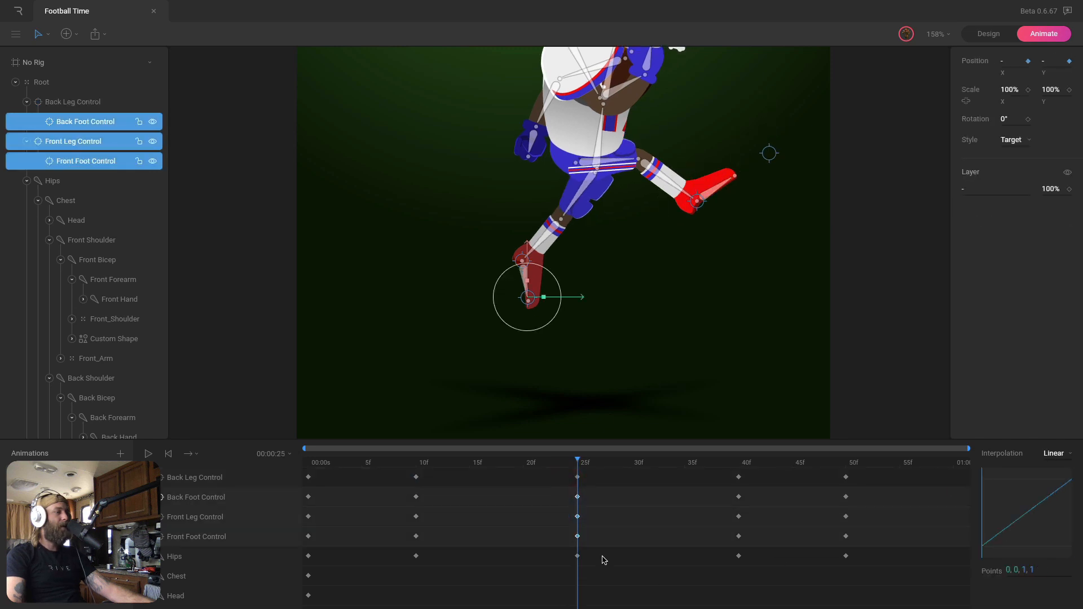
drag(592, 544, 546, 467)
click(1043, 453)
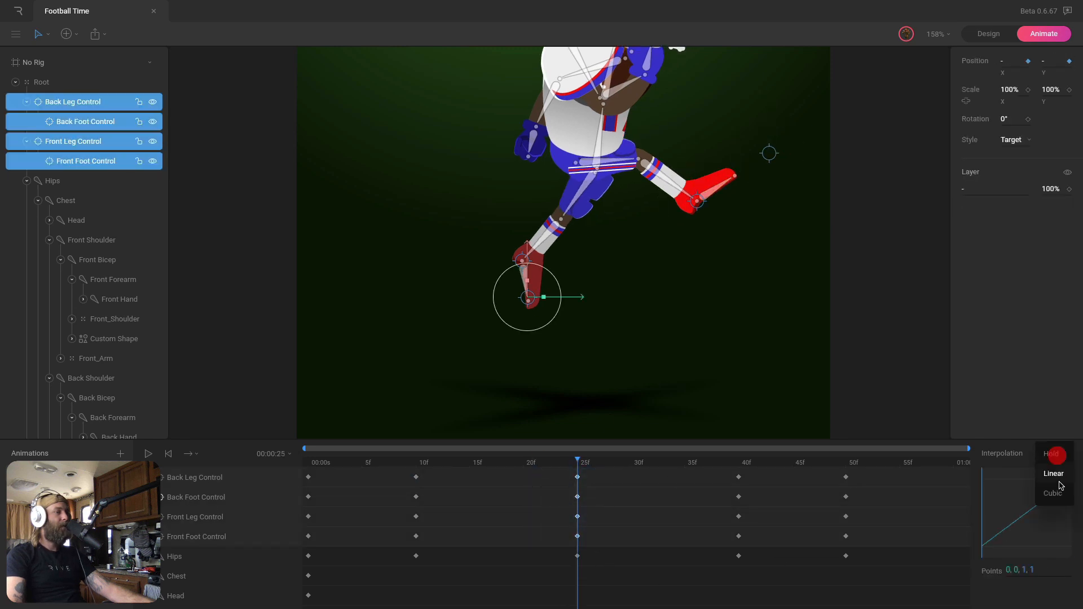
click(1054, 493)
Set the leg and foot control keys at 00:00:40 and 00:00:50 to Cubic interpolation and play back the animation
drag(713, 474, 855, 547)
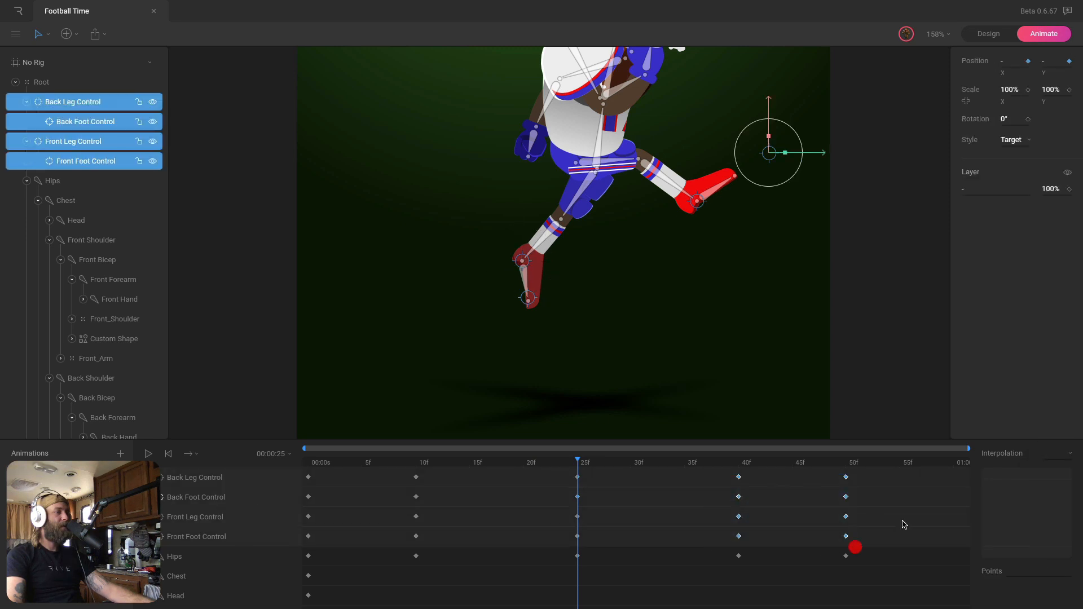
click(1053, 458)
click(1053, 494)
drag(579, 462, 252, 473)
click(878, 333)
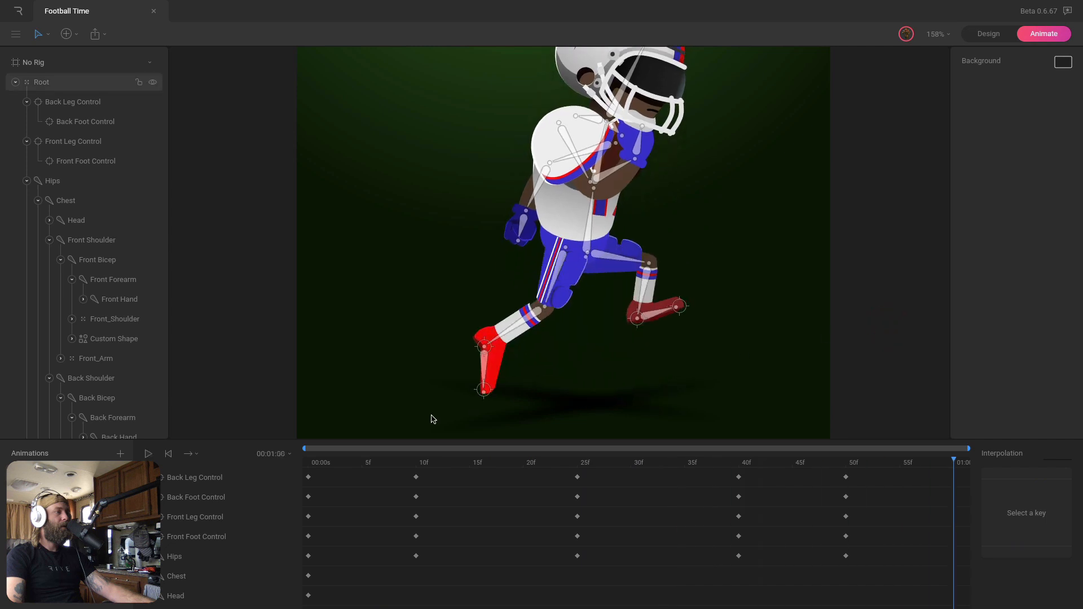
key(space)
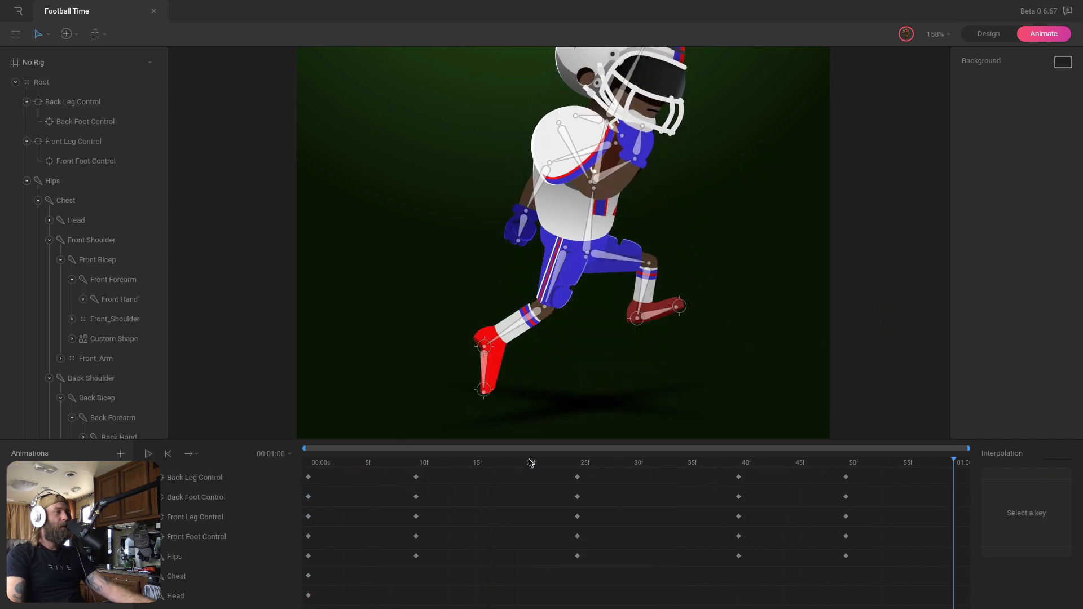
Set the leg, foot and Hips keys at 00:00:25 to Cubic with points .94, -.01, .58, 1, and play back
drag(536, 462, 577, 462)
drag(570, 519, 560, 474)
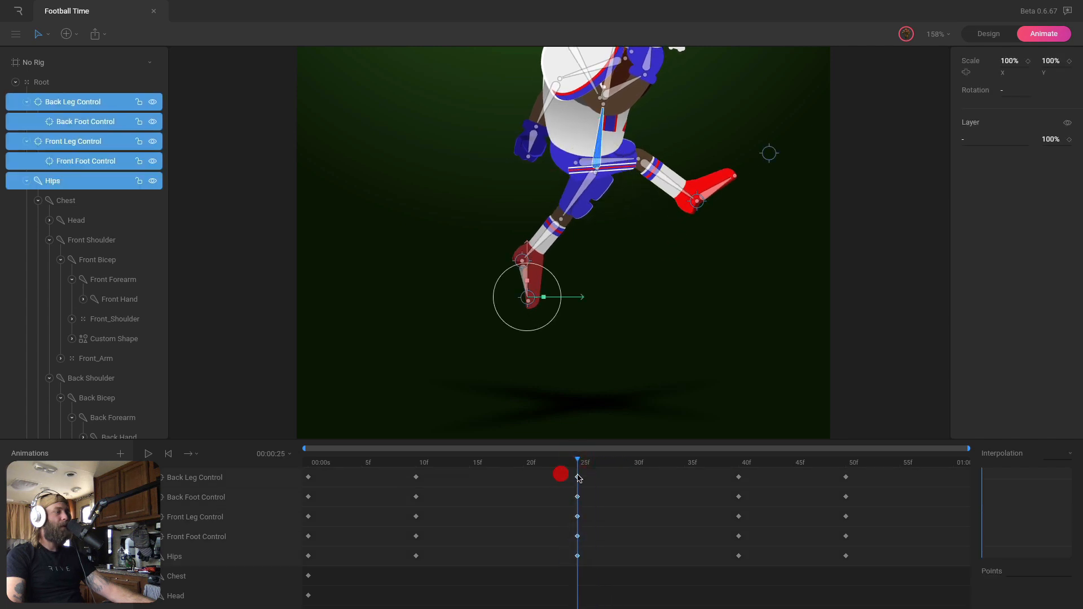
click(1070, 459)
click(1051, 493)
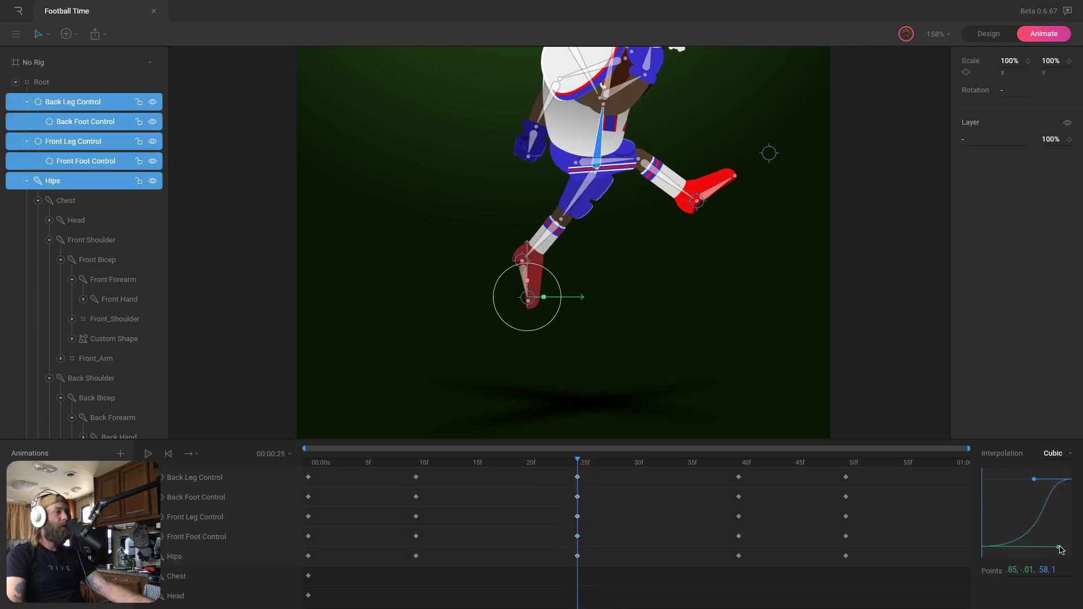
drag(585, 463, 189, 480)
key(space)
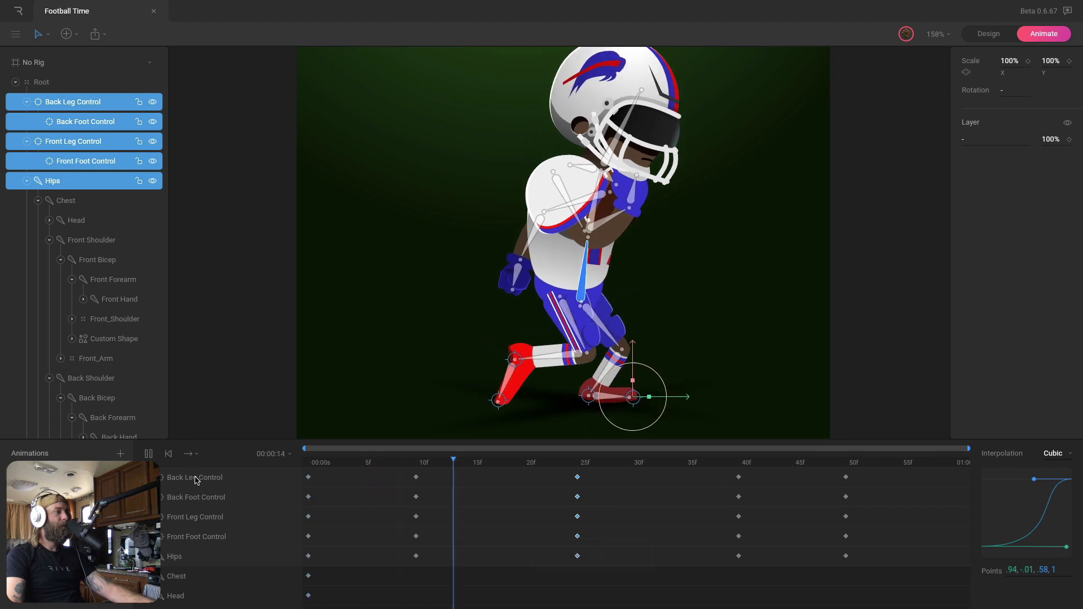
click(581, 463)
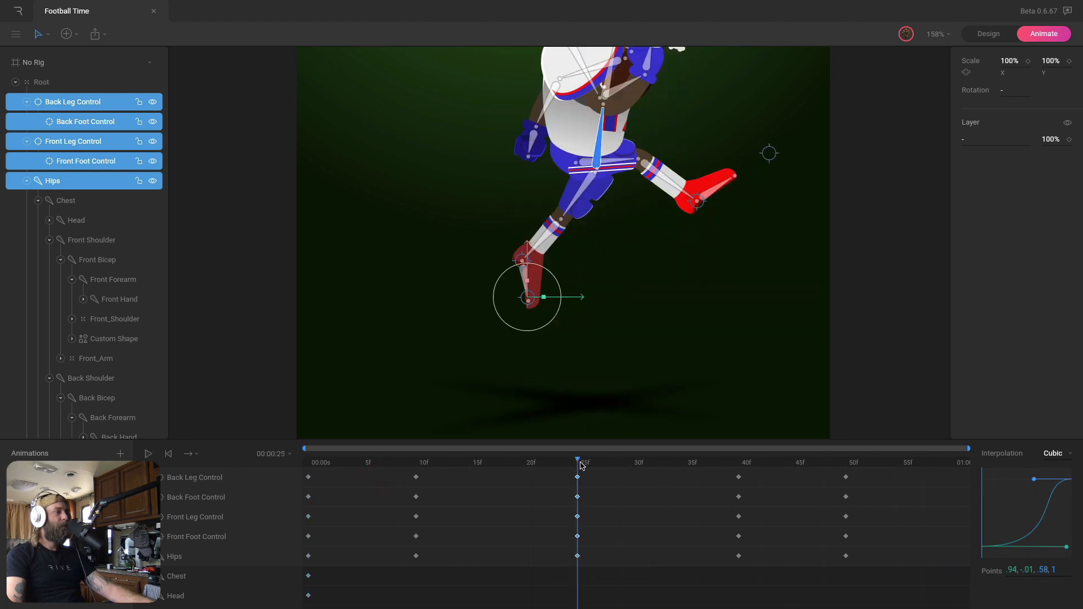
Set the leg, foot and Hips keys at 00:00:40 to Cubic points .79, .01, .58, 1, and preview the landing
drag(595, 463, 771, 481)
drag(761, 566, 725, 466)
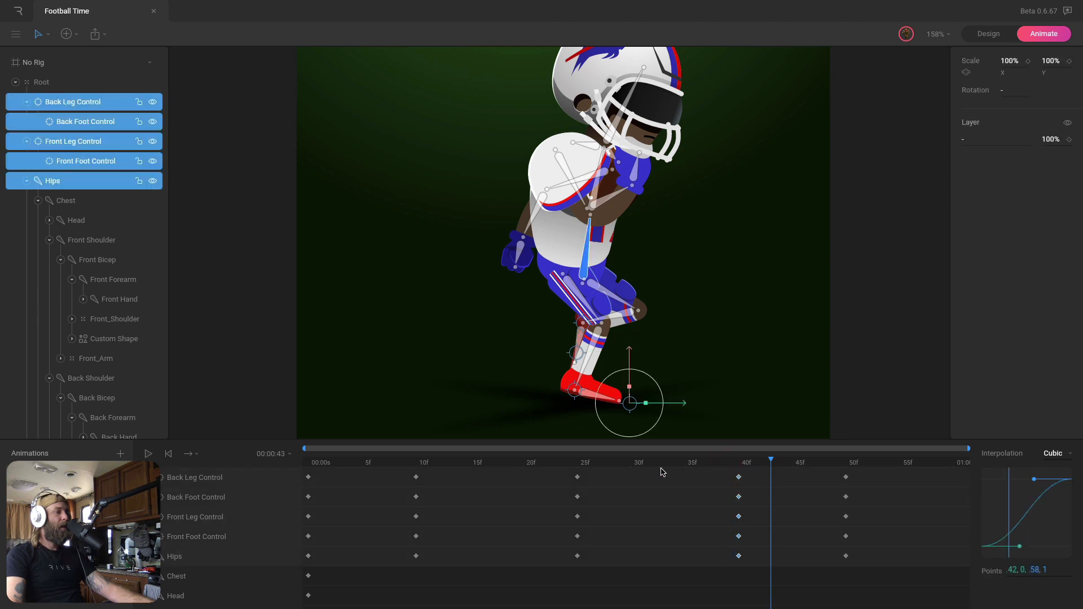
drag(582, 465, 737, 463)
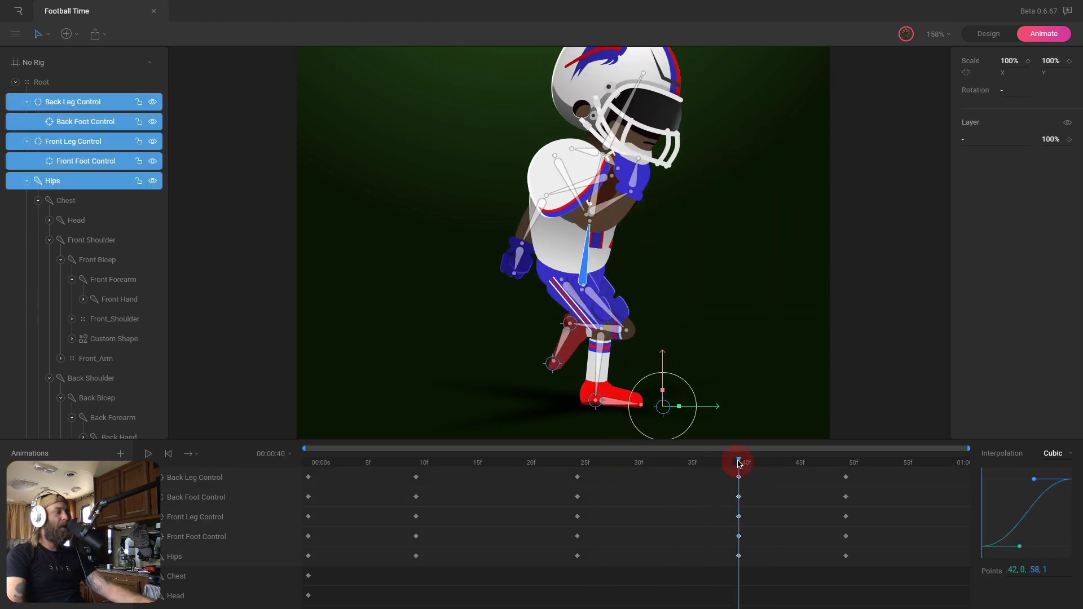
key(space)
click(189, 454)
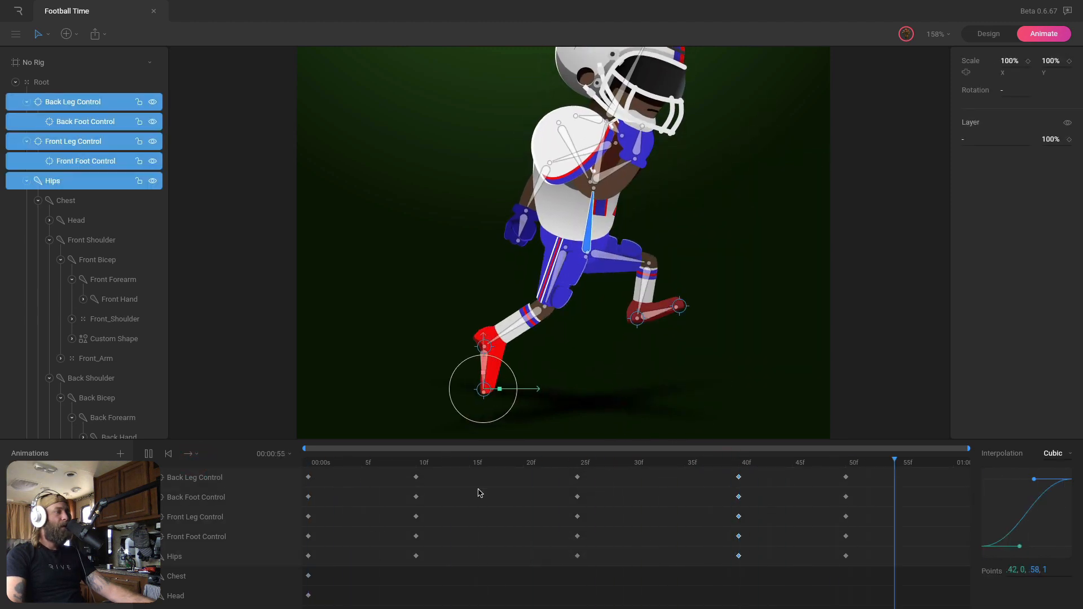
drag(585, 462, 760, 469)
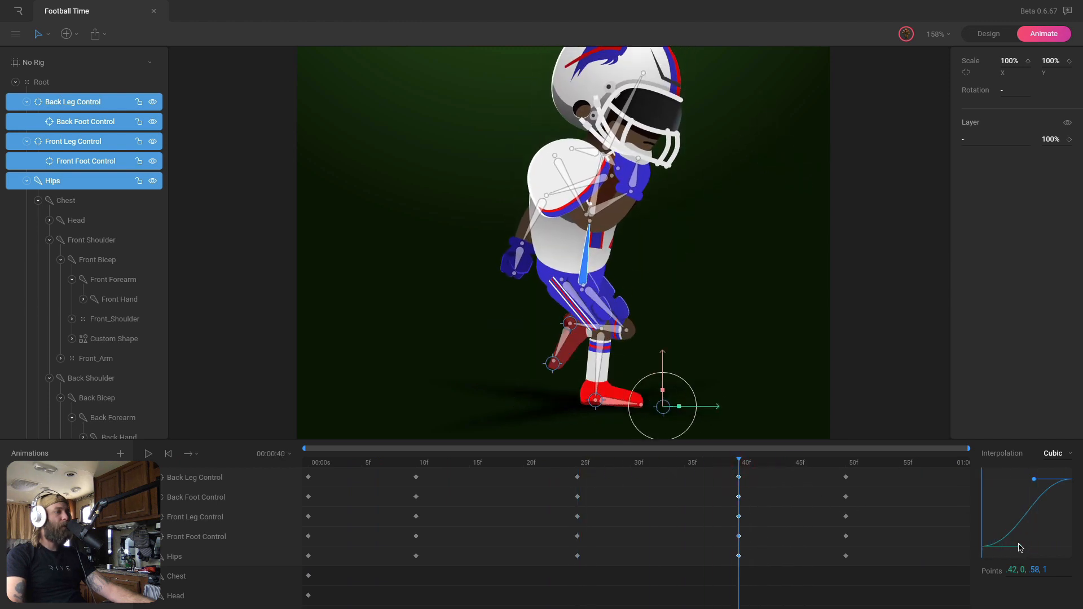
key(space)
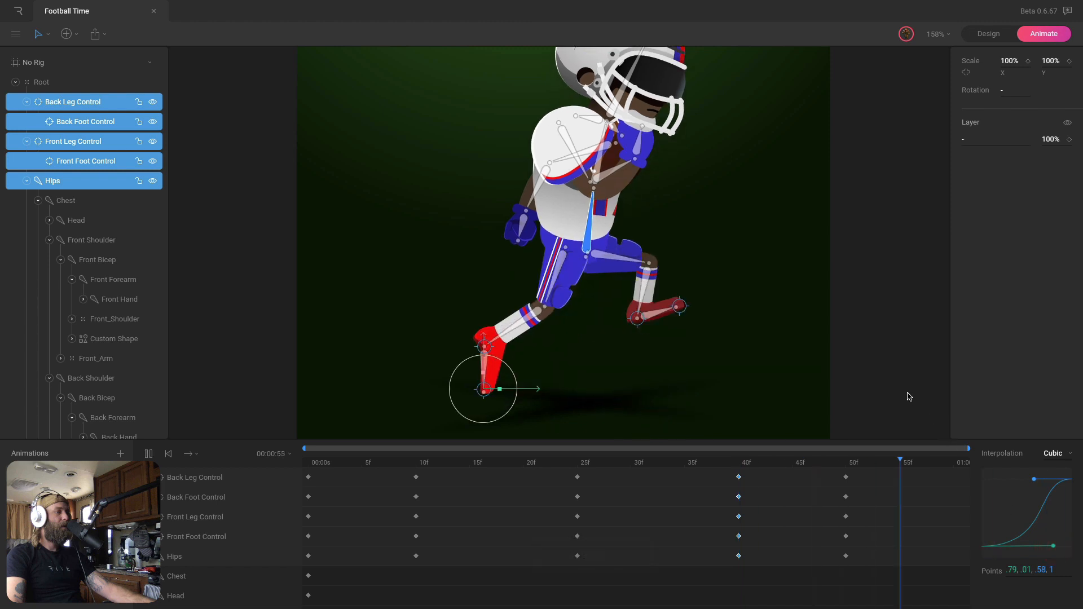
click(907, 392)
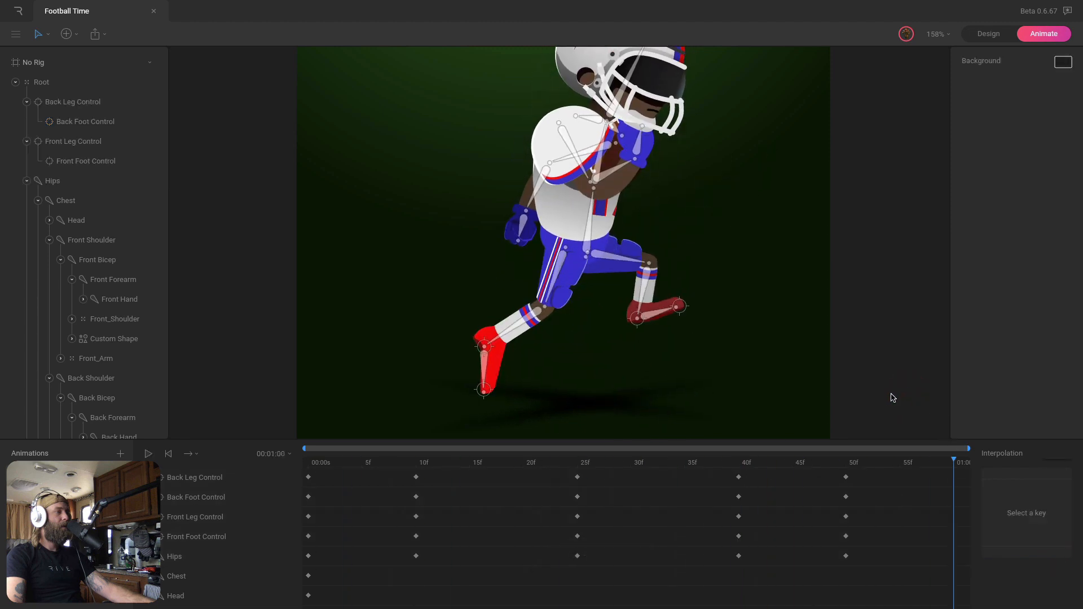
Review the jump motion, move the Front Leg Control key at 00:00:10 earlier to about 00:00:07, and play back
key(space)
key(space)
key(space)
drag(336, 466, 431, 480)
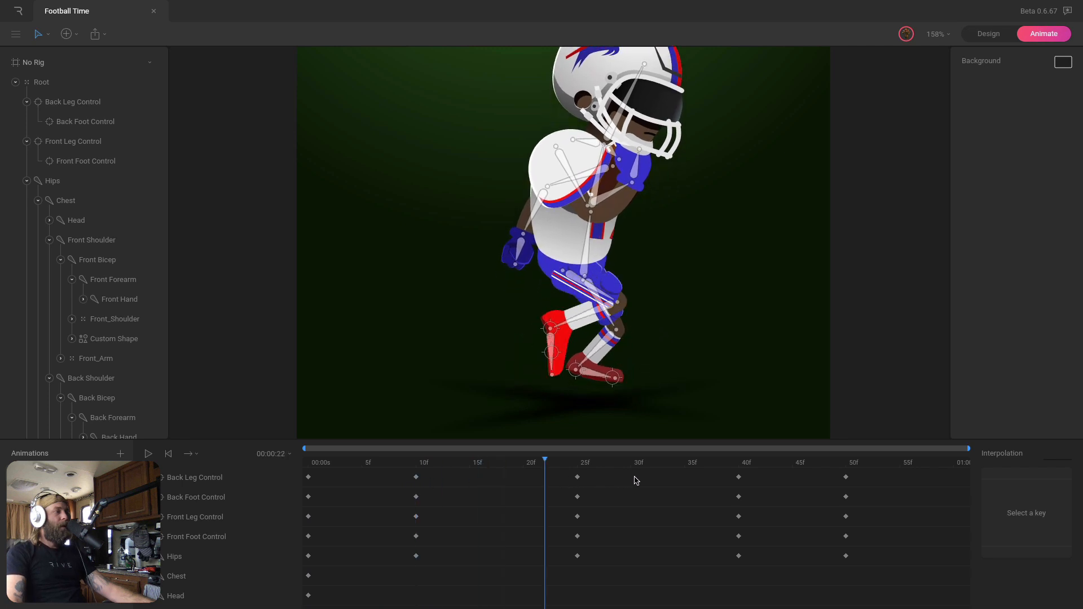
drag(636, 480, 859, 471)
drag(519, 472, 438, 492)
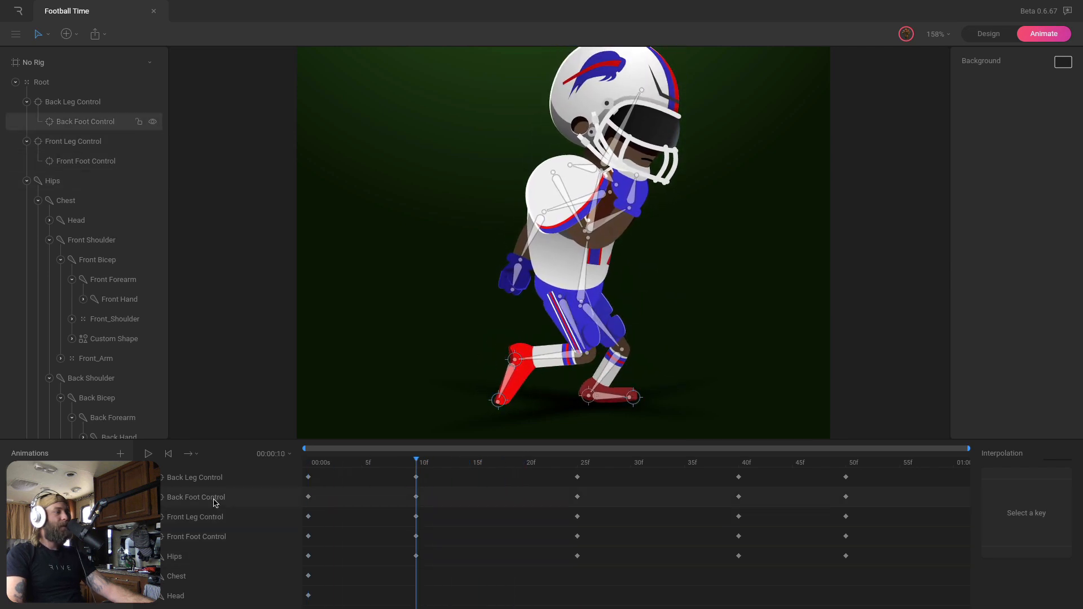
click(214, 517)
click(214, 521)
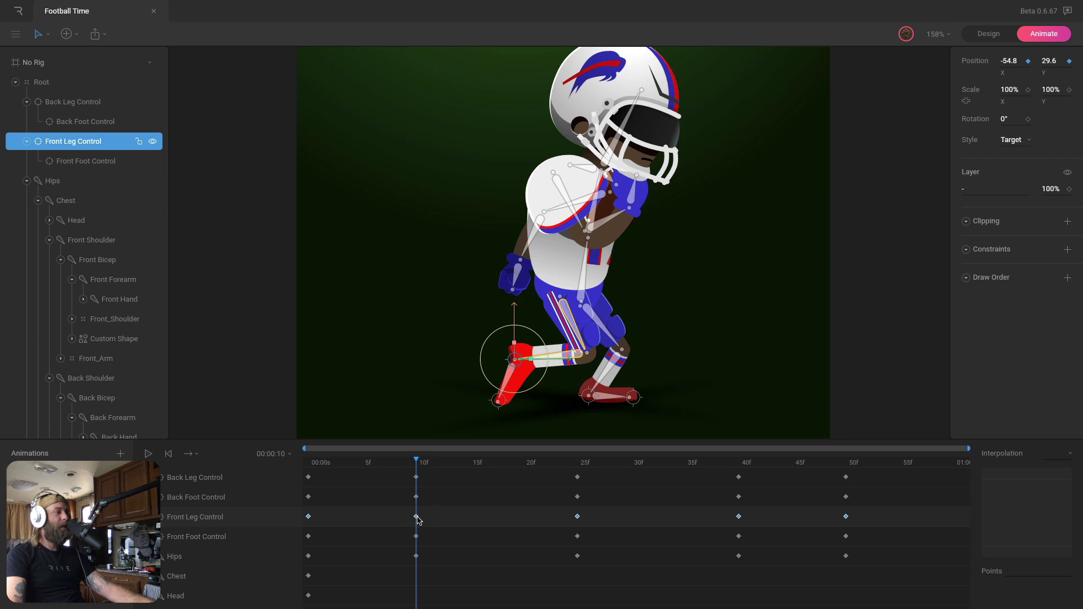
click(416, 517)
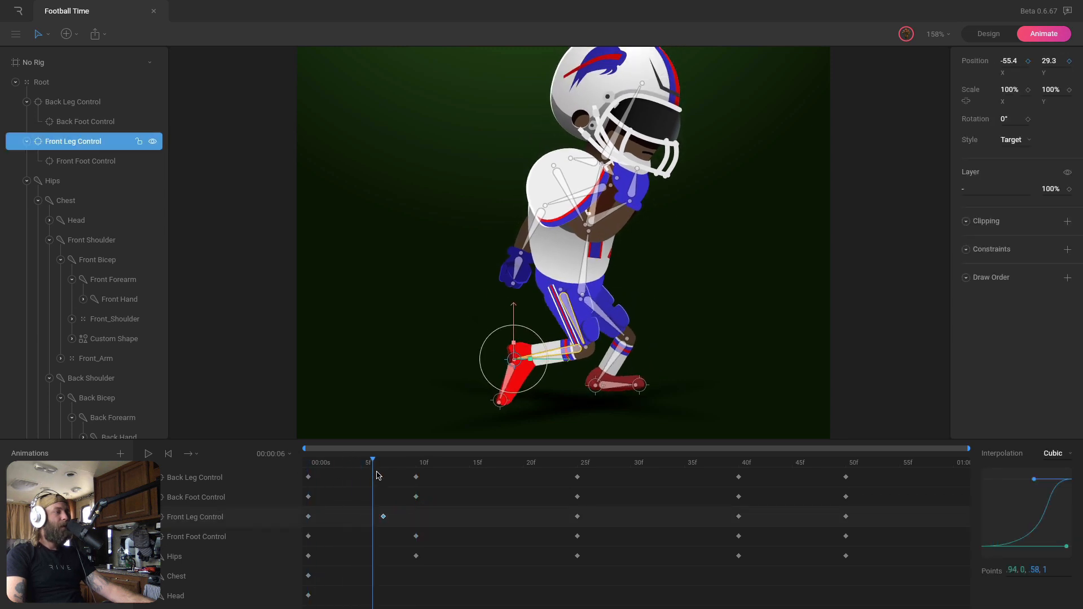
key(space)
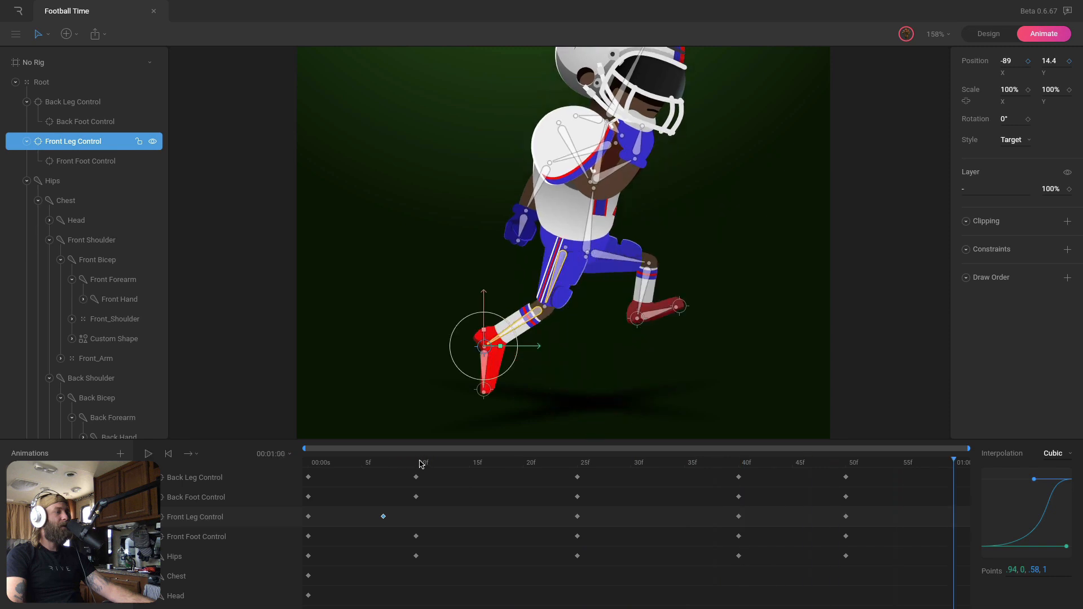
Set the Back Leg Control key at 00:00:10 to Cubic points 1, .01, .58, 1, and check the takeoff
drag(421, 464, 489, 479)
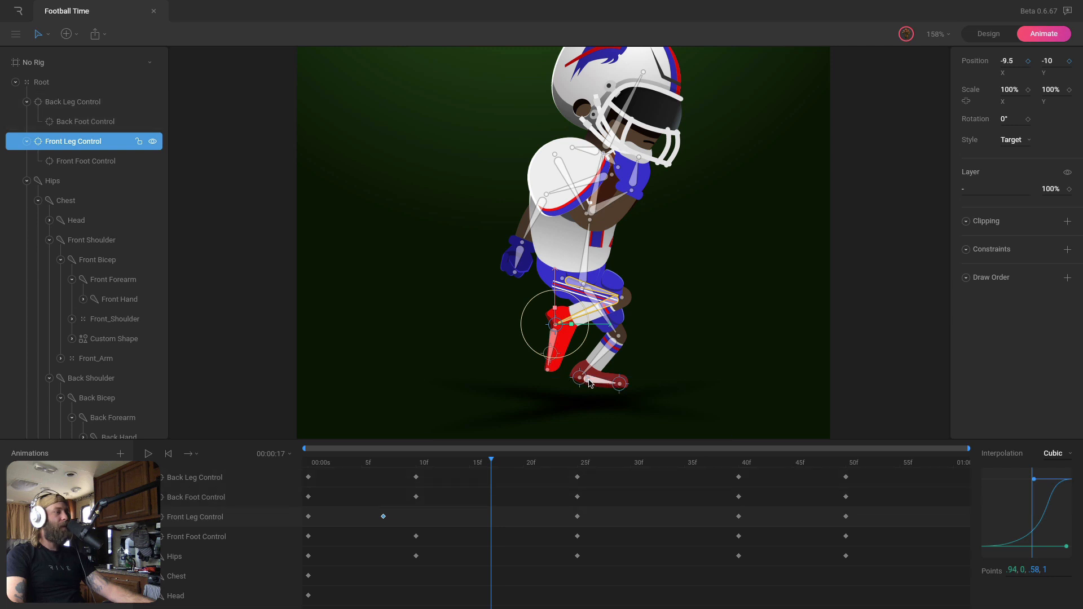
drag(433, 529, 410, 545)
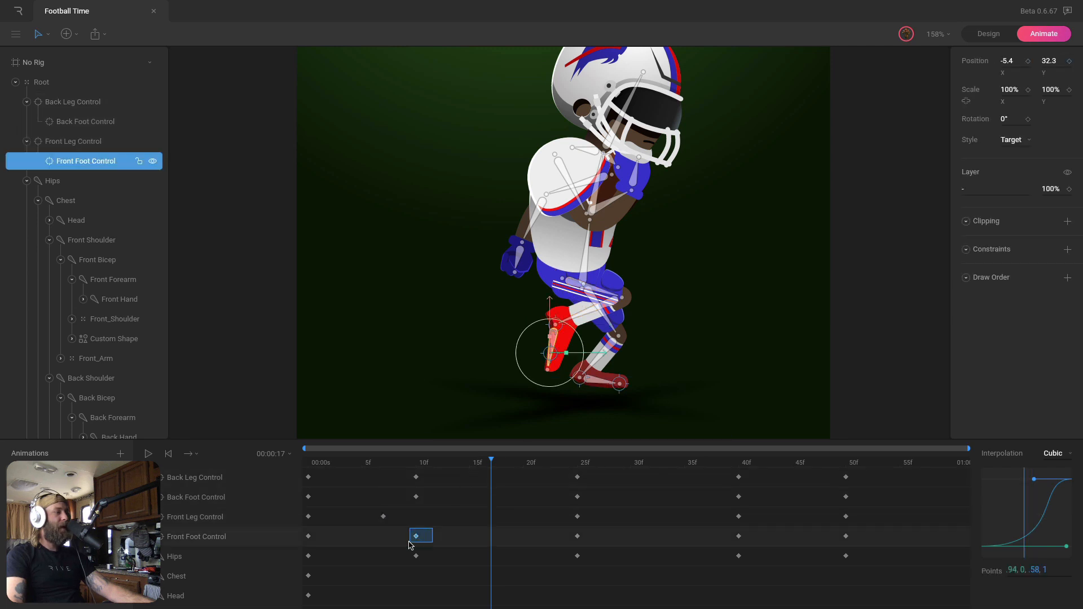
click(446, 527)
drag(427, 477, 461, 468)
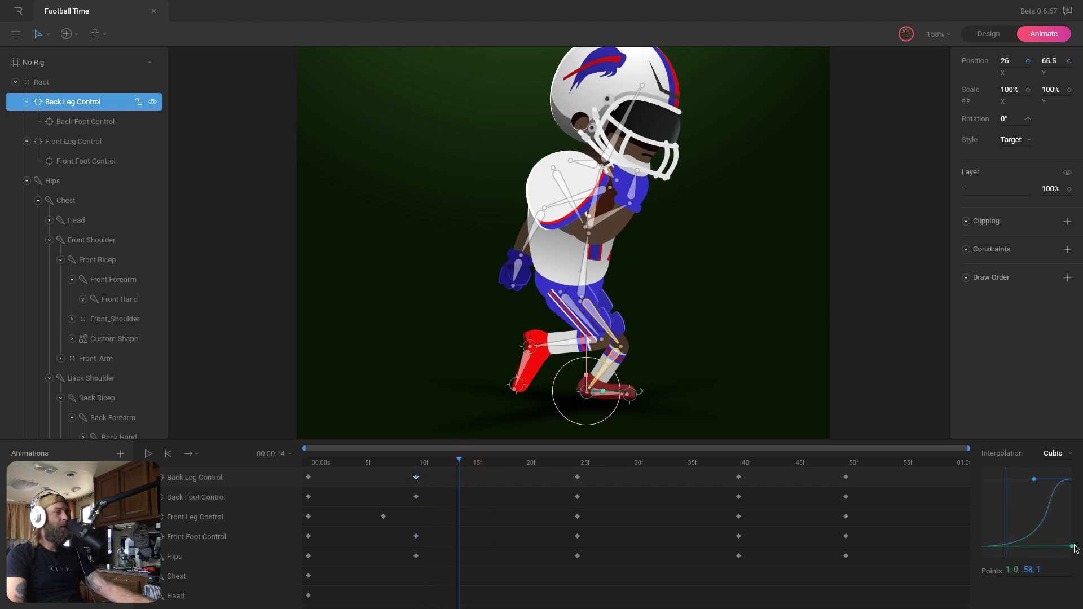
drag(459, 467, 506, 459)
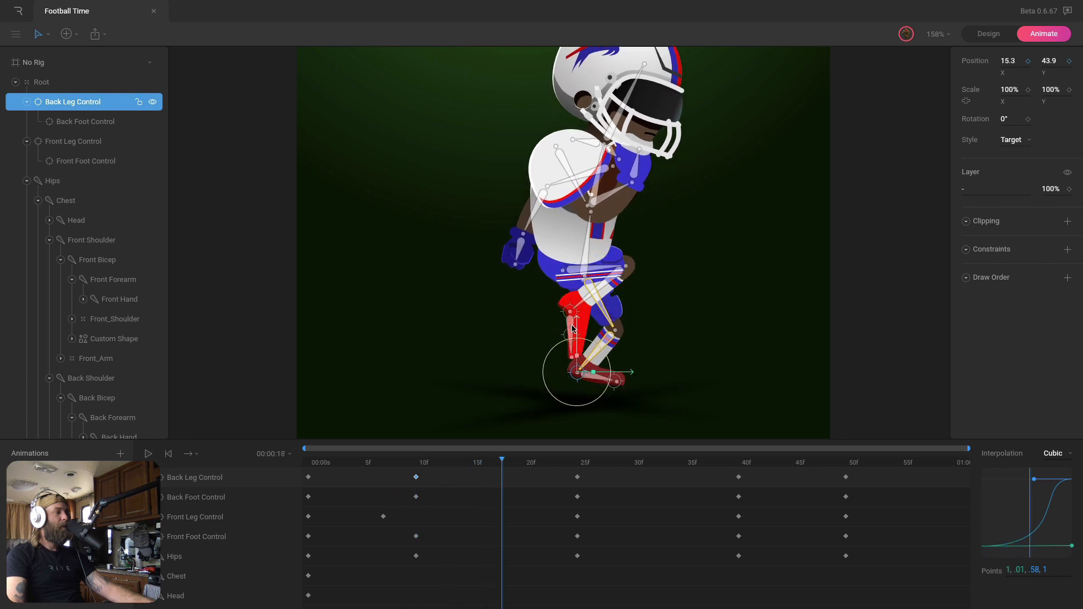
At 00:00:18, lower the back leg to the ground, adjust the Back Foot Control to match, and check the motion
drag(581, 333, 582, 350)
click(664, 328)
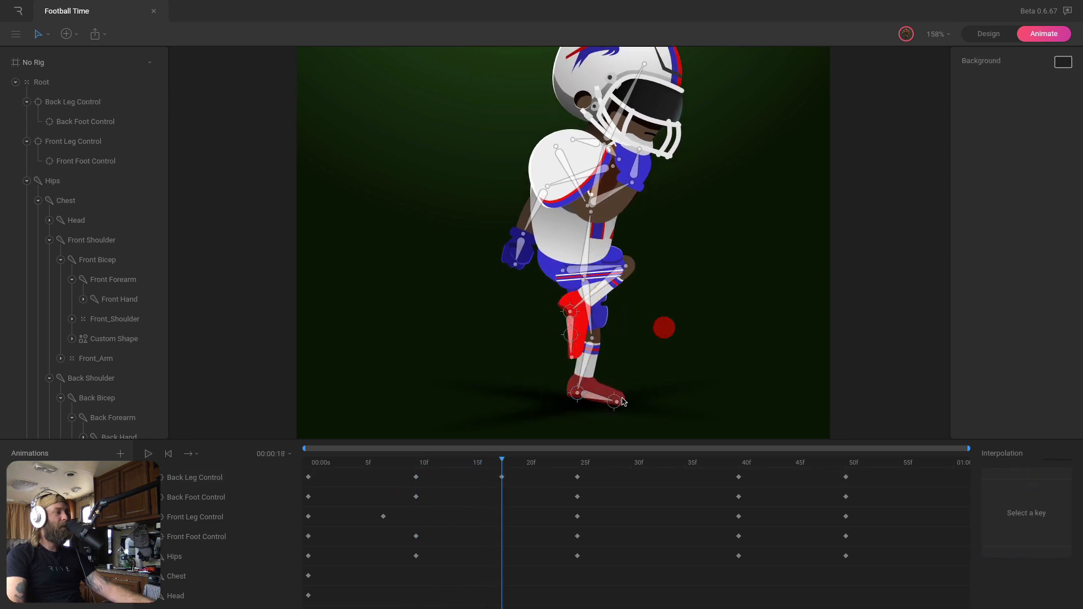
drag(621, 402, 624, 393)
drag(499, 461, 599, 483)
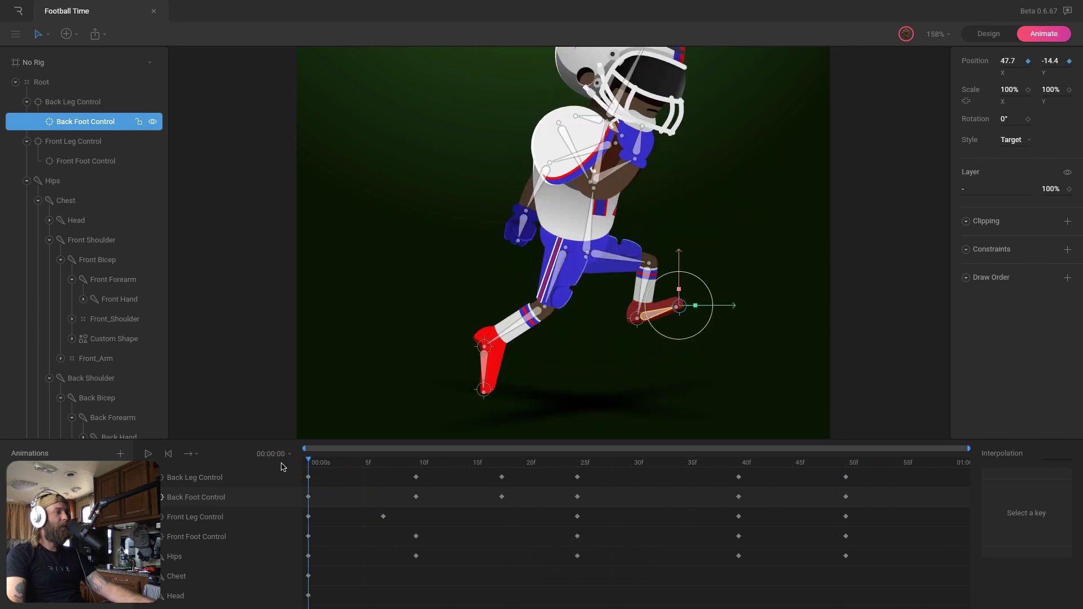
drag(429, 474, 649, 491)
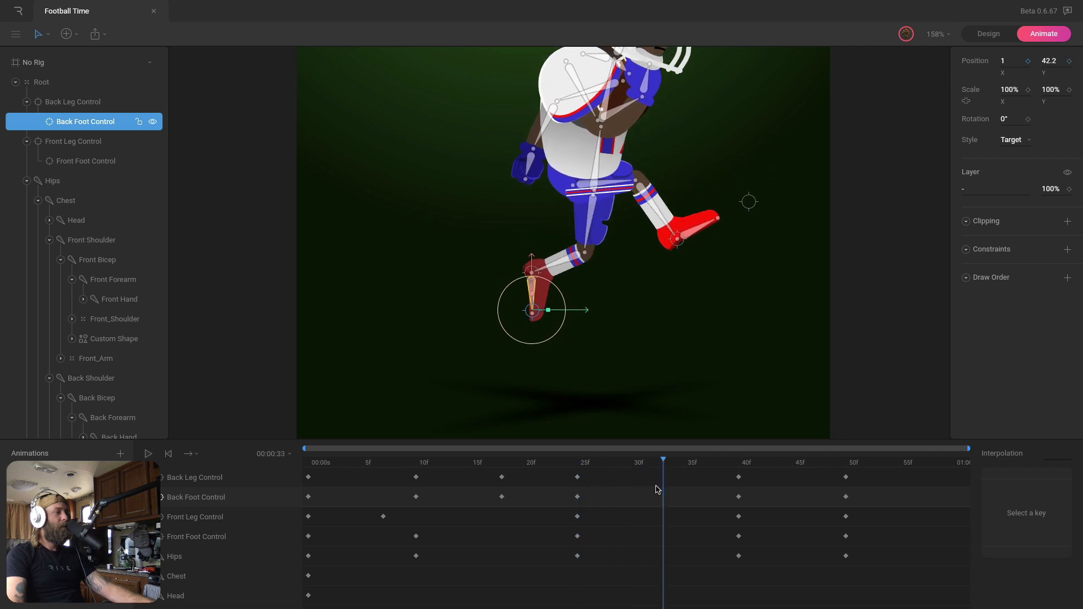
At 00:00:32, raise the Back Leg Control so the shin folds up behind, and swing the Back Foot Control backward
click(893, 272)
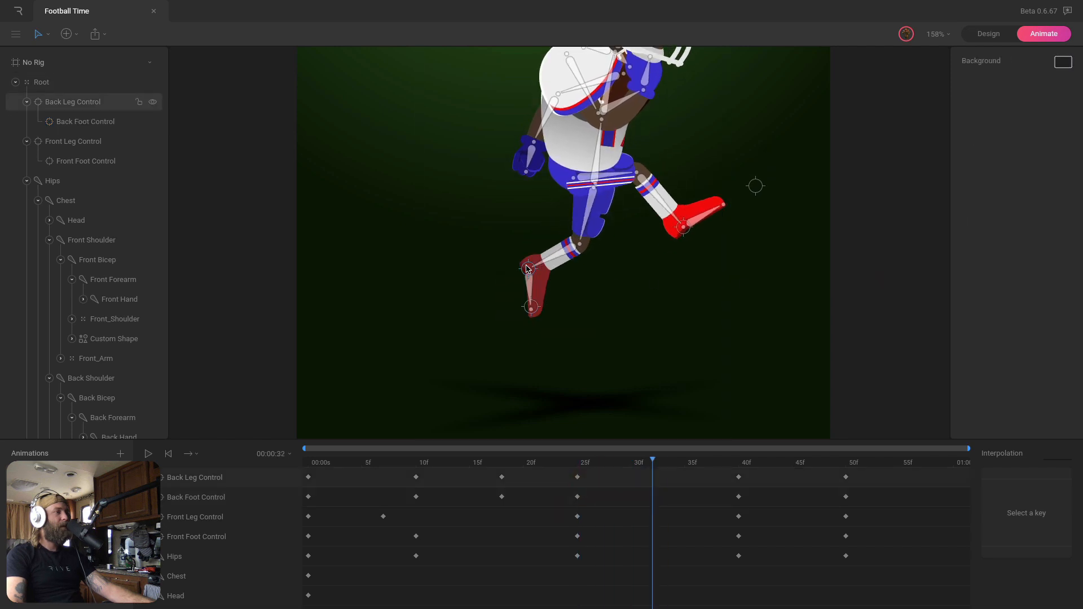
drag(526, 268, 526, 261)
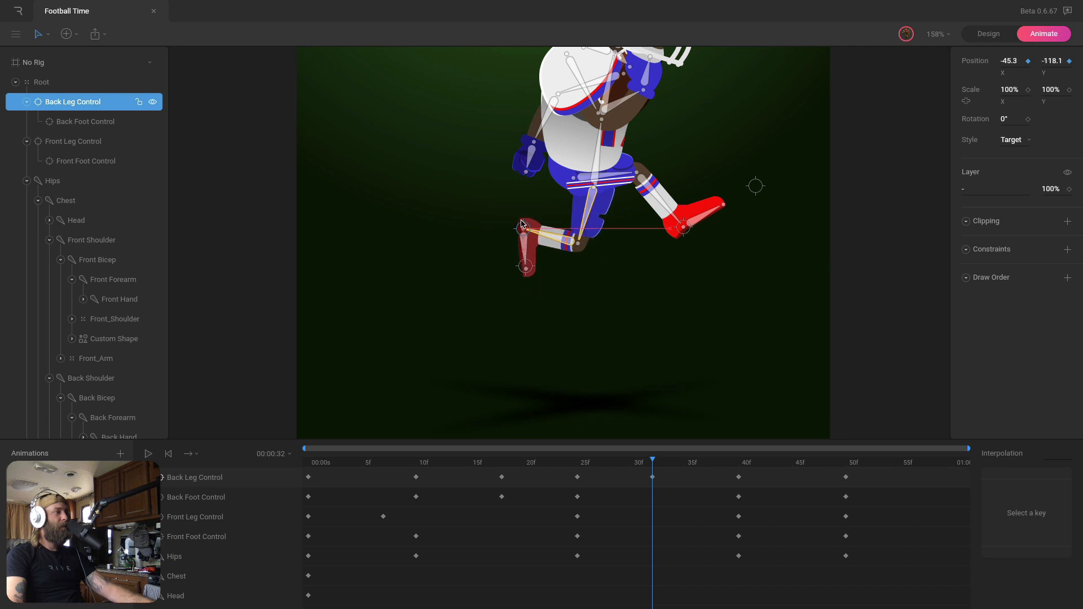
drag(527, 261, 518, 265)
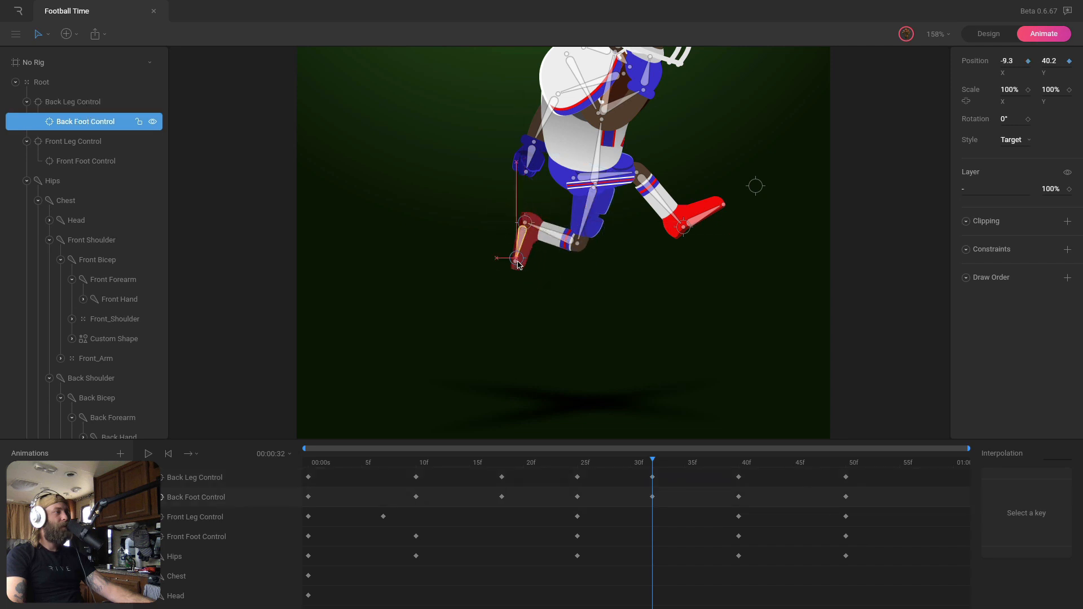
drag(648, 463, 244, 471)
Set the new back leg and foot control keys to Cubic interpolation and play back the animation
click(1054, 454)
click(1053, 493)
key(space)
click(870, 297)
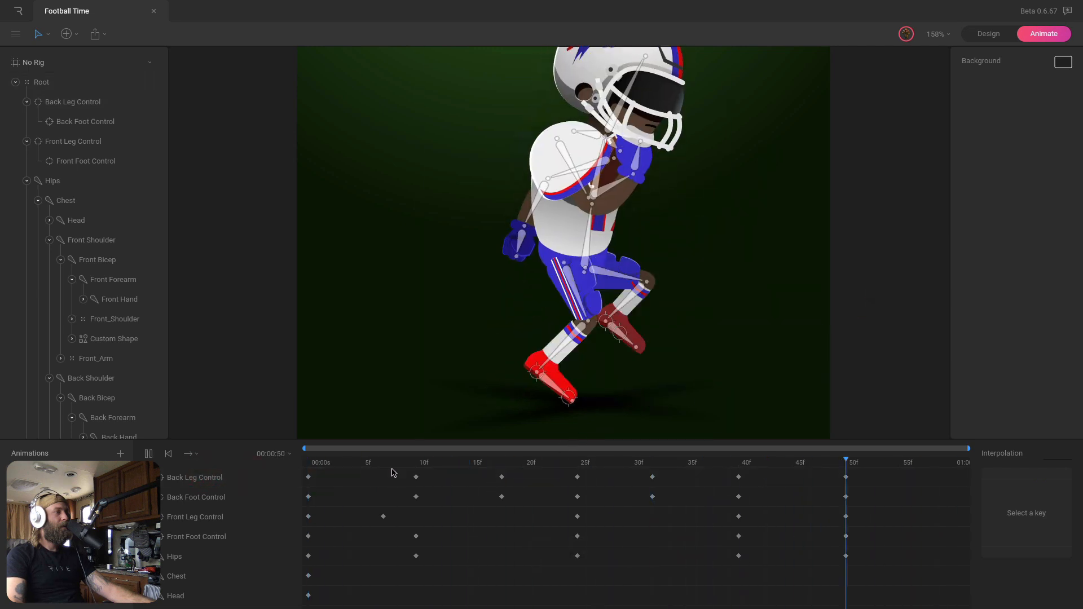
Set the Back Leg and Back Foot Control keys at 00:00:25 to Cubic with points .42, 0, .58, 1, and play back
drag(442, 468, 648, 472)
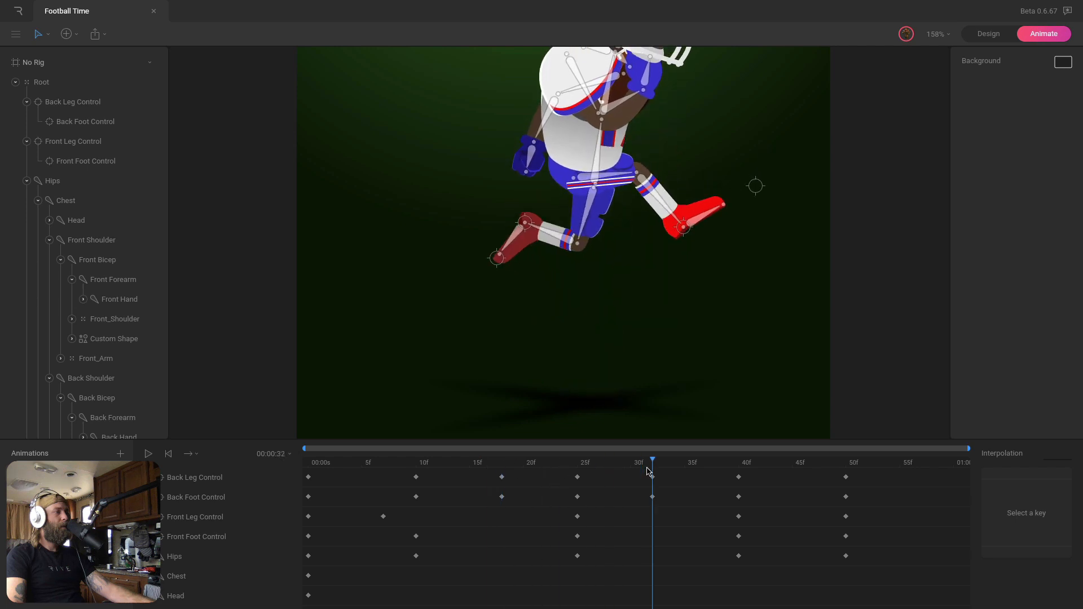
drag(590, 502, 569, 476)
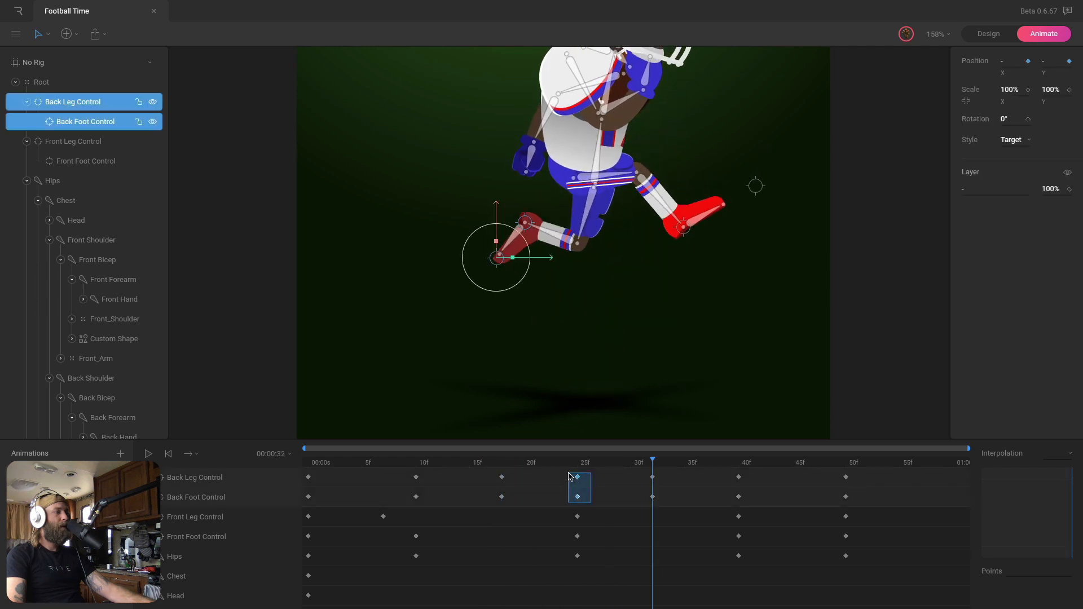
click(1047, 454)
click(1056, 494)
click(575, 466)
key(space)
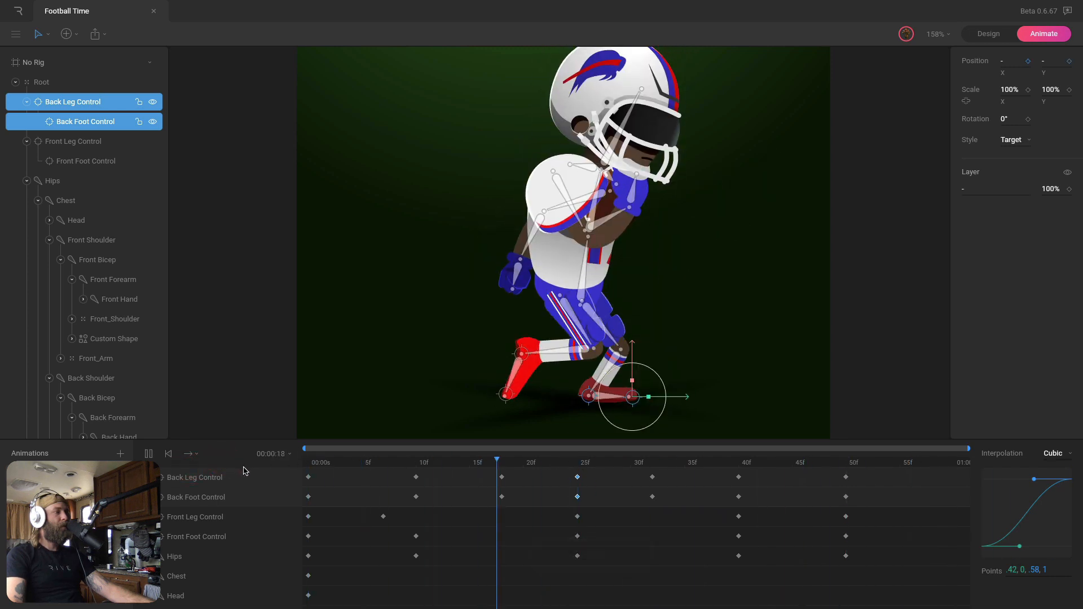
Expand the Front Leg Control's keyed properties and delete its Position X key at 00:00:40
drag(553, 468, 740, 486)
drag(595, 510, 570, 546)
mouse_move(583, 460)
mouse_down()
mouse_move(713, 470)
mouse_move(662, 480)
mouse_move(762, 479)
mouse_move(739, 479)
mouse_up()
click(761, 476)
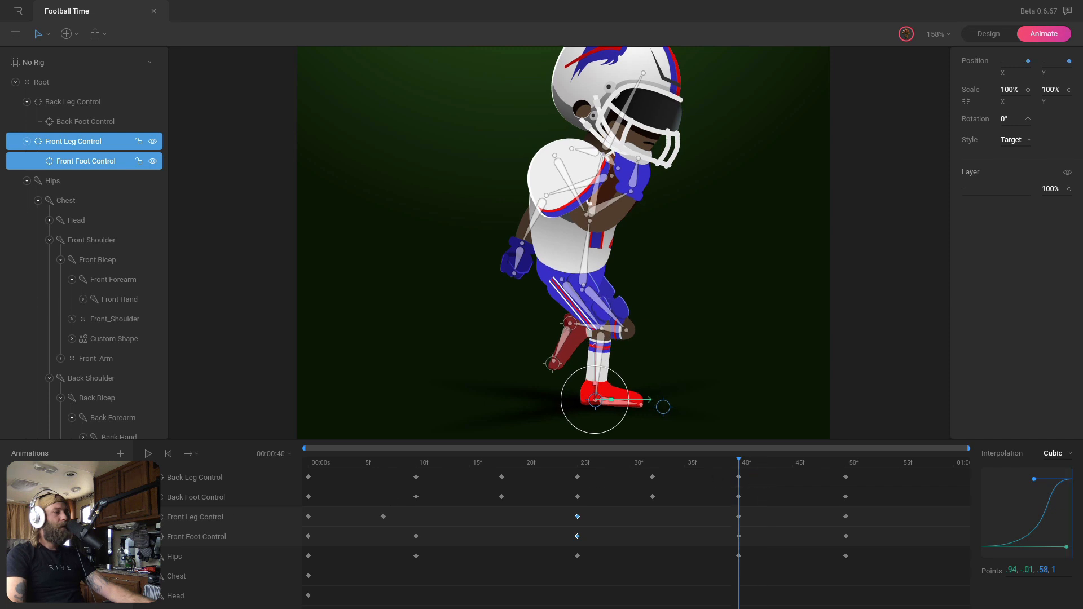
click(149, 517)
click(643, 520)
click(739, 536)
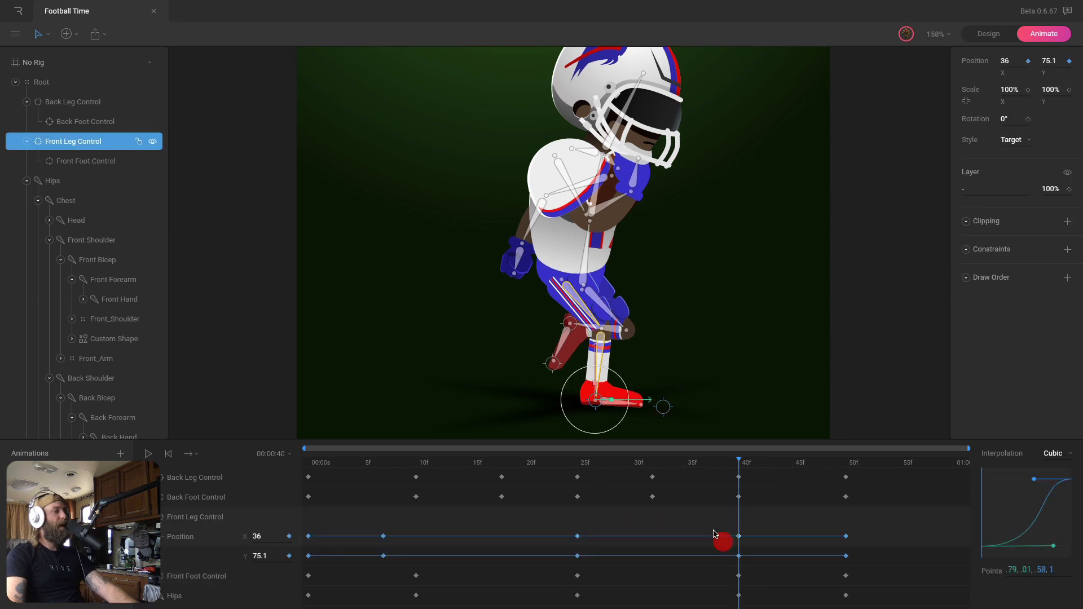
key(Delete)
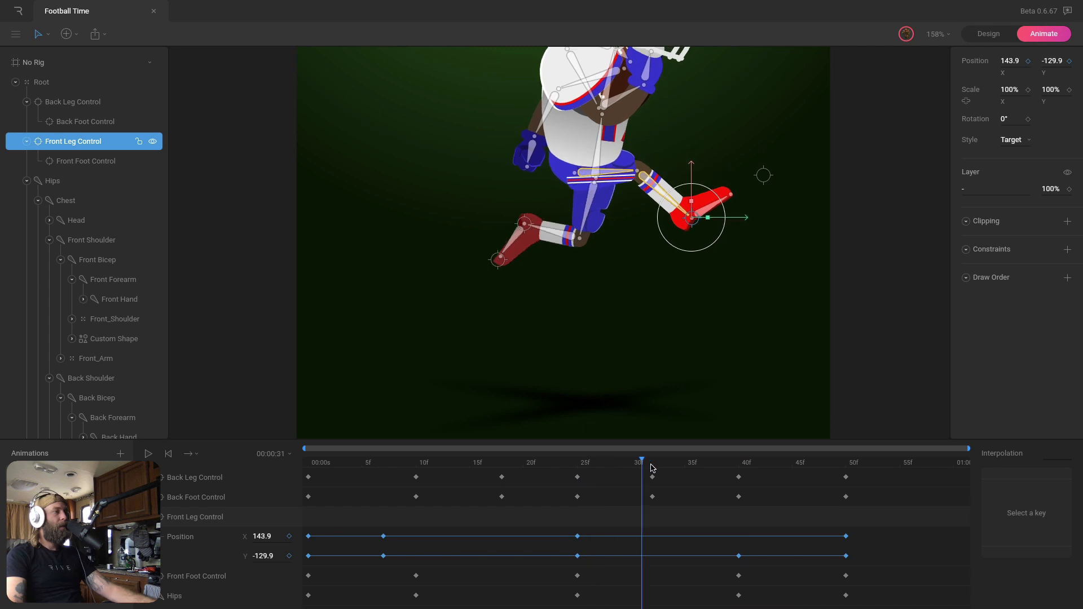
Scrub and play back the jump to check the front leg's motion without its deleted Position X key
drag(651, 467, 848, 500)
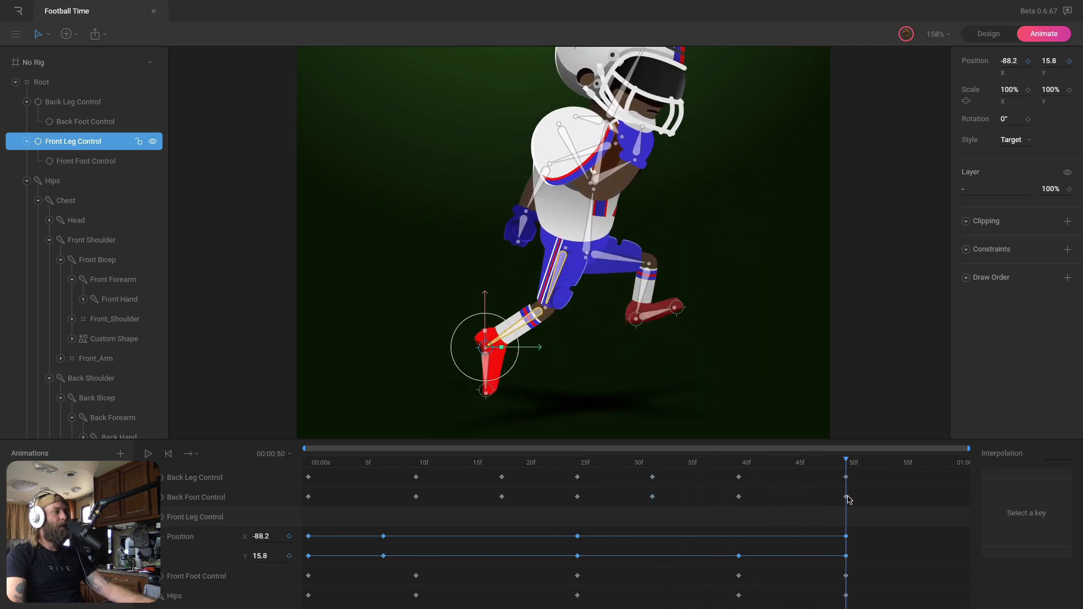
key(space)
click(875, 407)
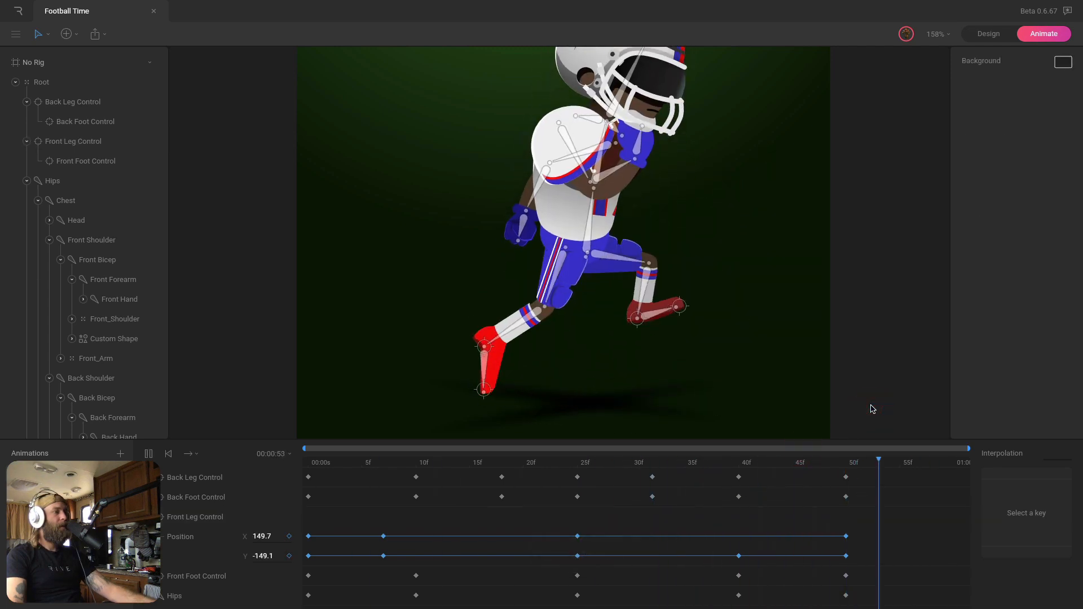
key(space)
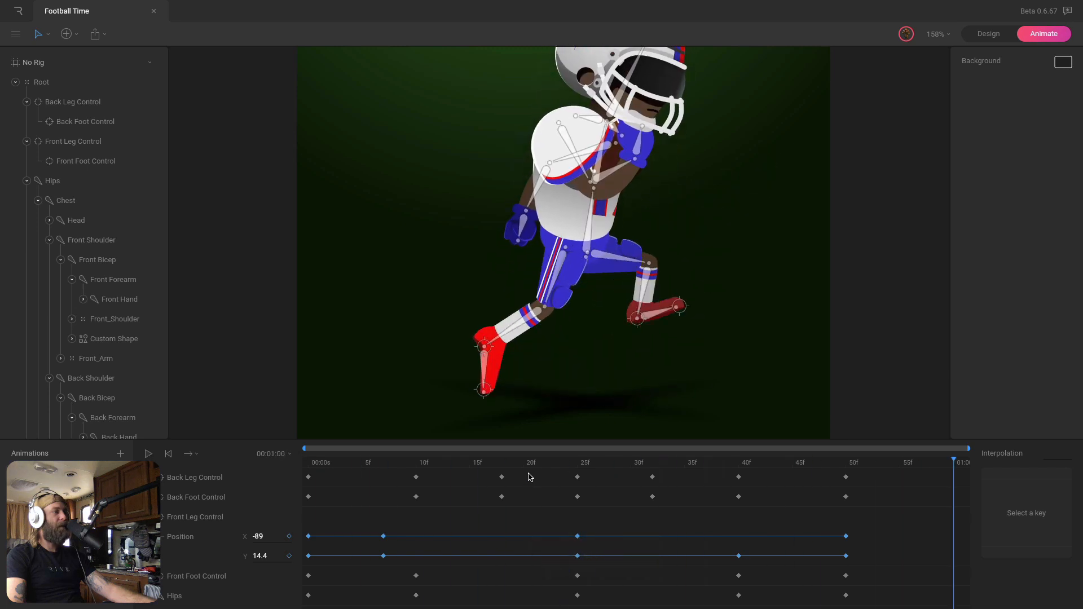
key(space)
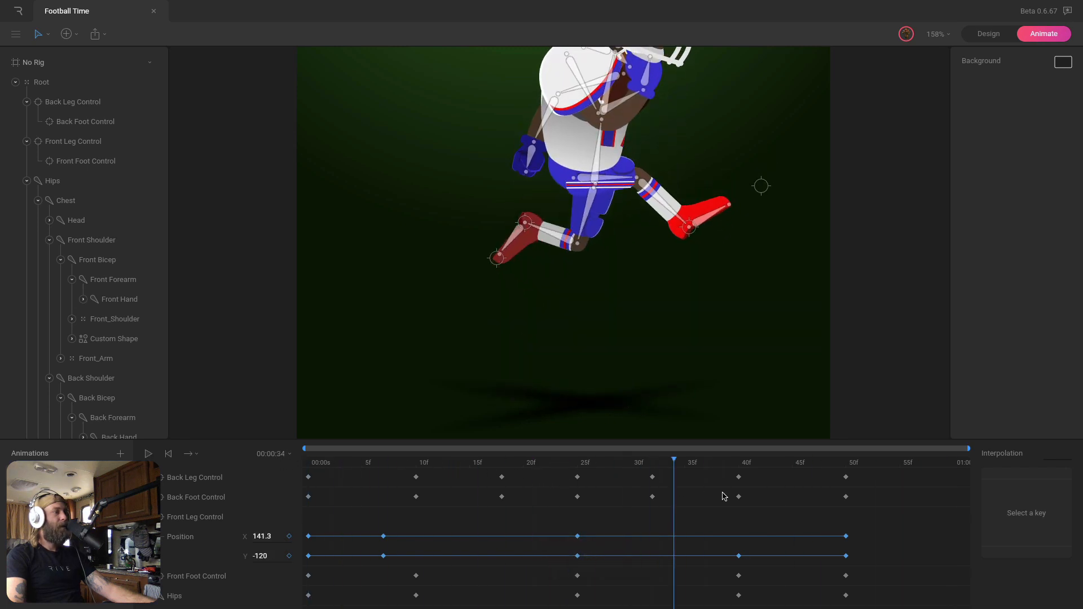
drag(724, 496, 629, 500)
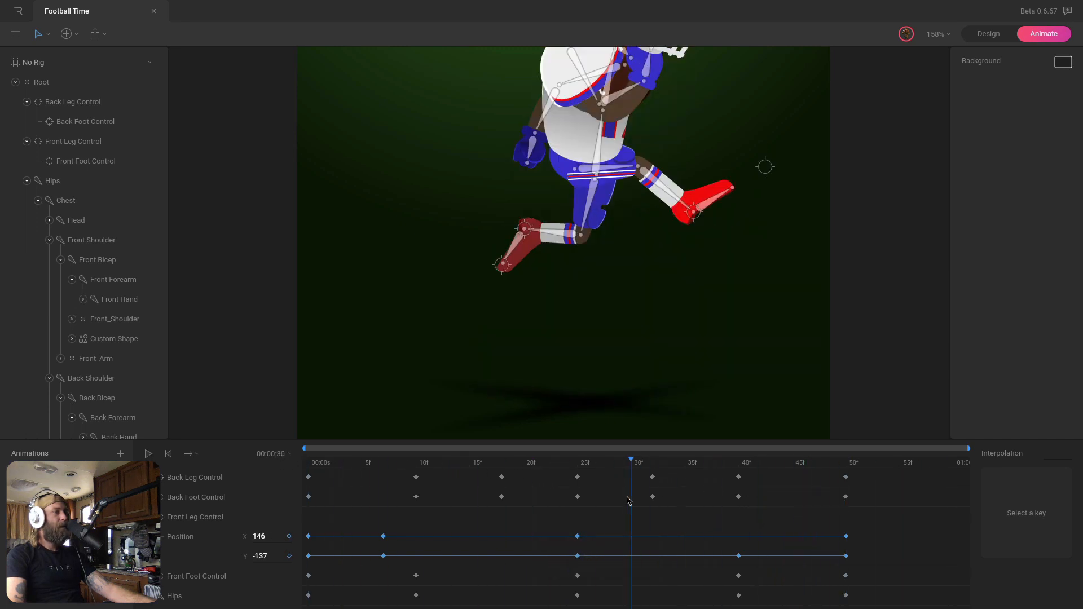
Expand the Back Leg Control's keyed properties, delete its Position X key at 00:00:18, and play back the animation
click(522, 253)
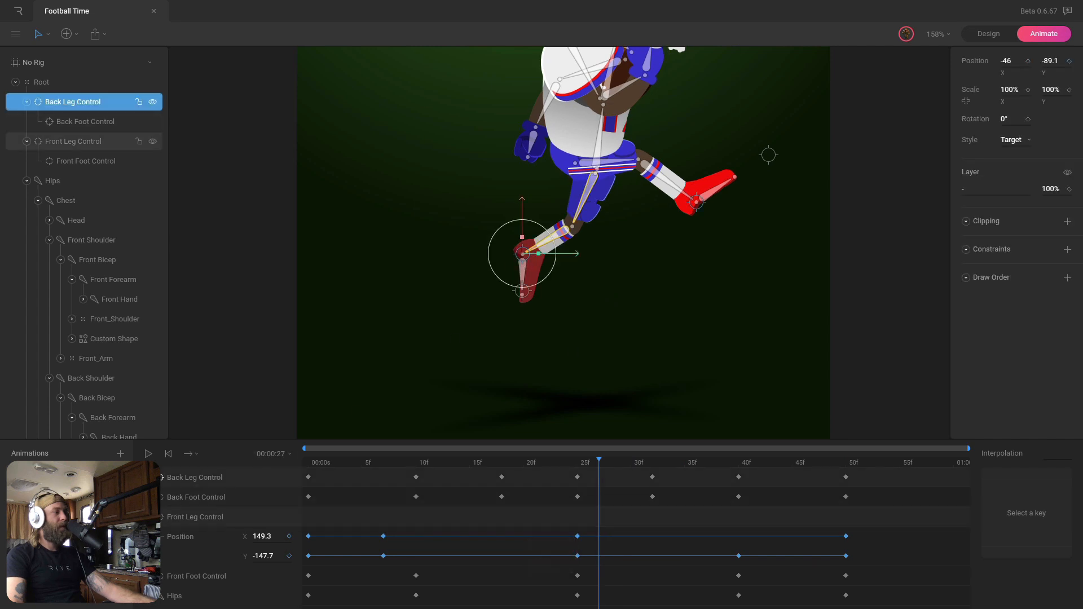
click(148, 477)
drag(520, 470, 569, 487)
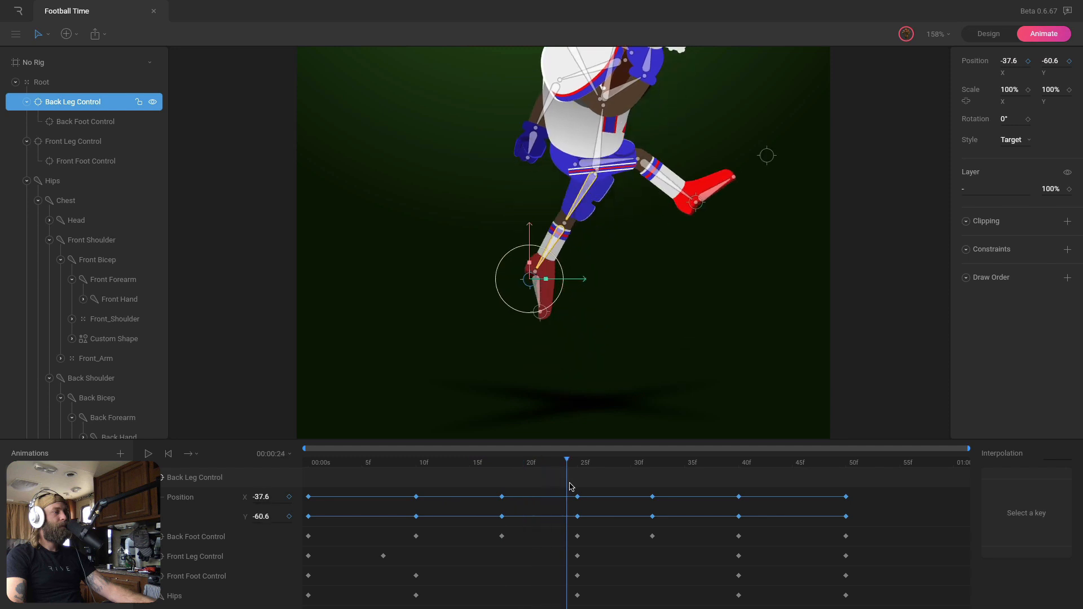
key(Delete)
drag(412, 464, 528, 482)
key(space)
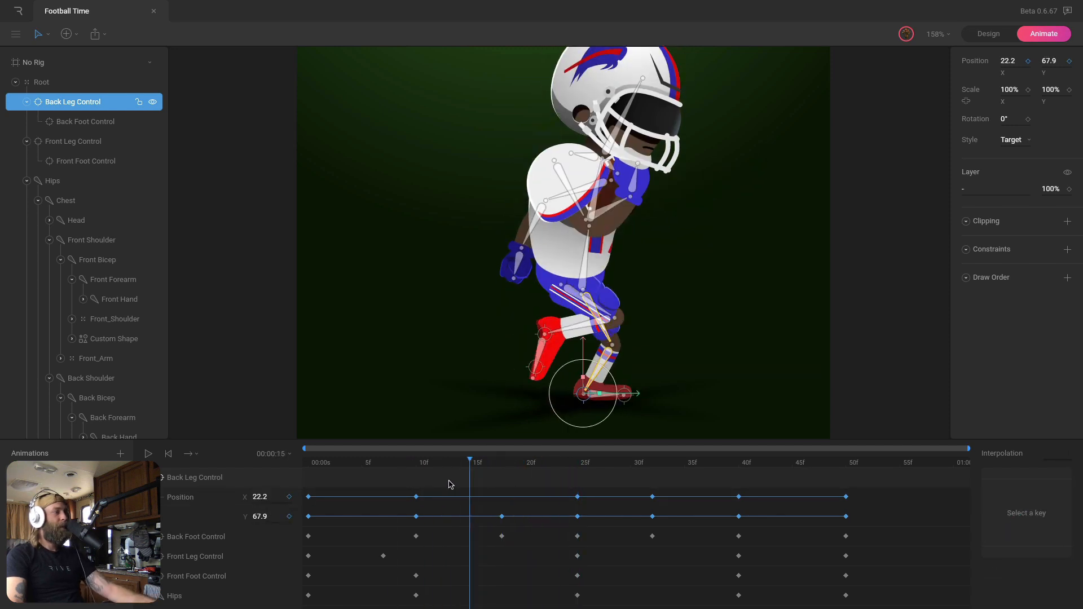
key(space)
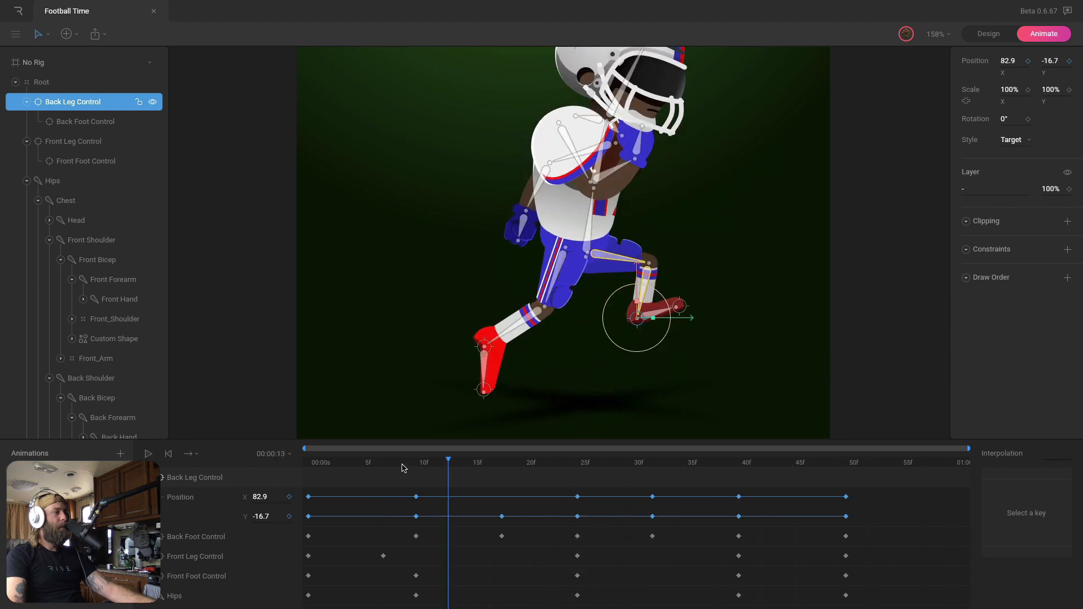
key(space)
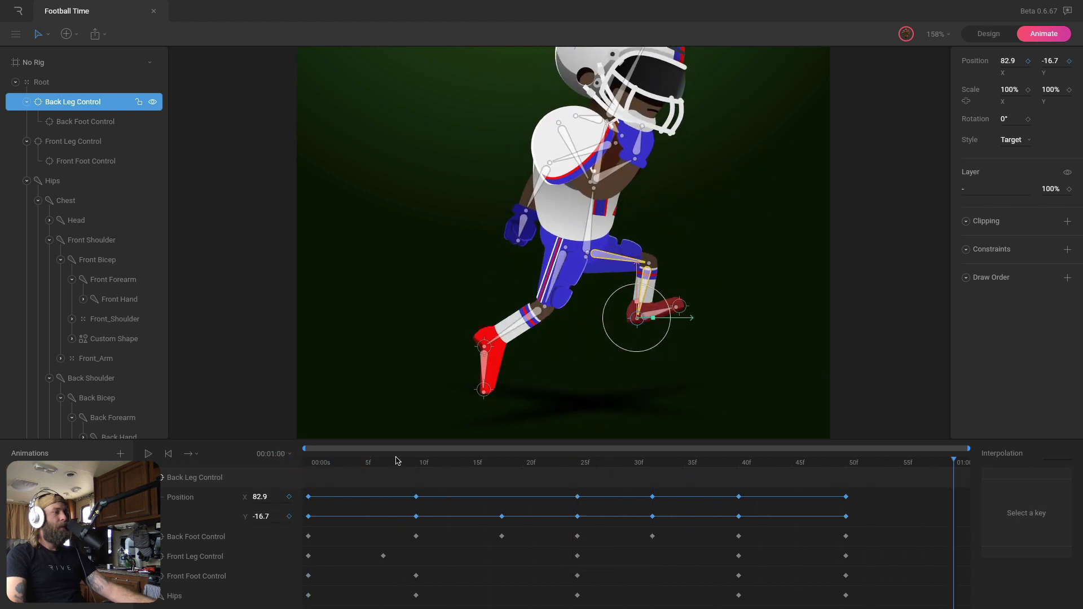
Delete the Back Leg Control's Position X keys at 00:00:32 and 00:00:40, play back the result, and collapse its keyed properties
drag(397, 460, 829, 492)
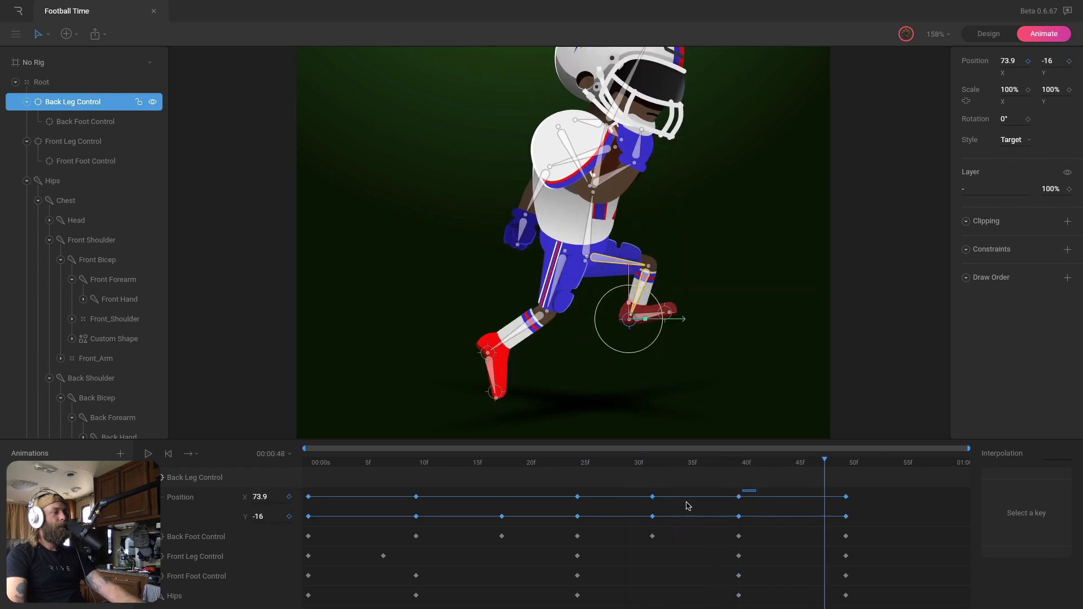
drag(687, 506, 636, 508)
key(Delete)
drag(564, 462, 832, 484)
key(space)
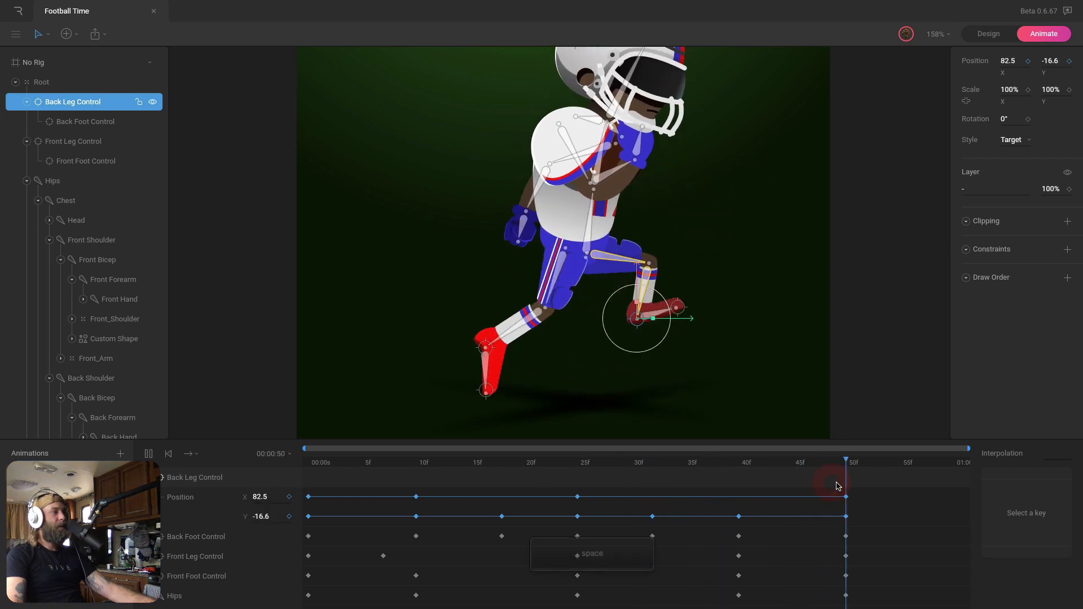
click(876, 400)
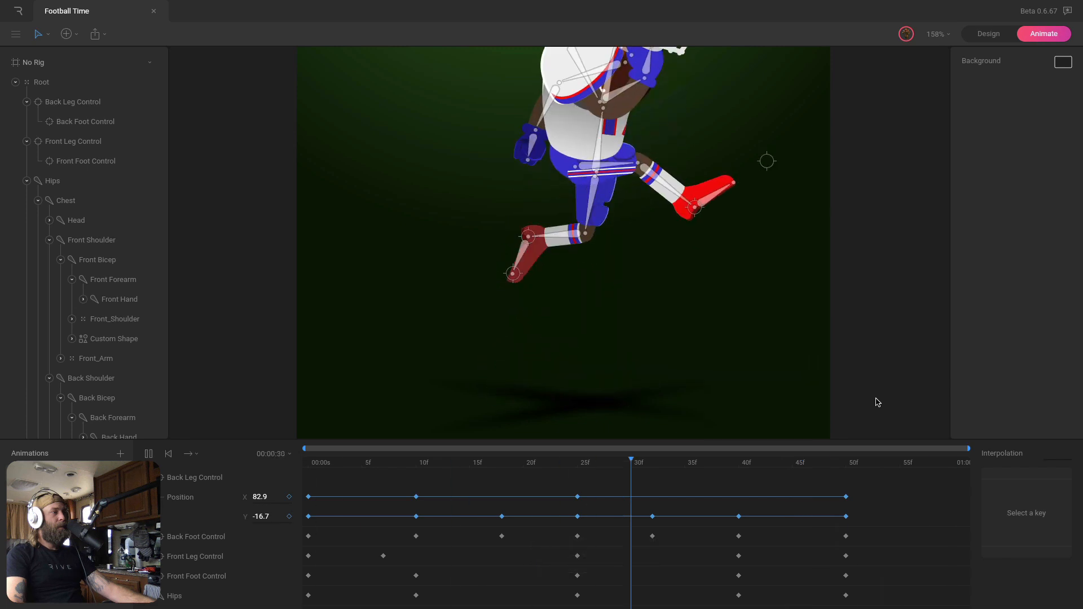
key(space)
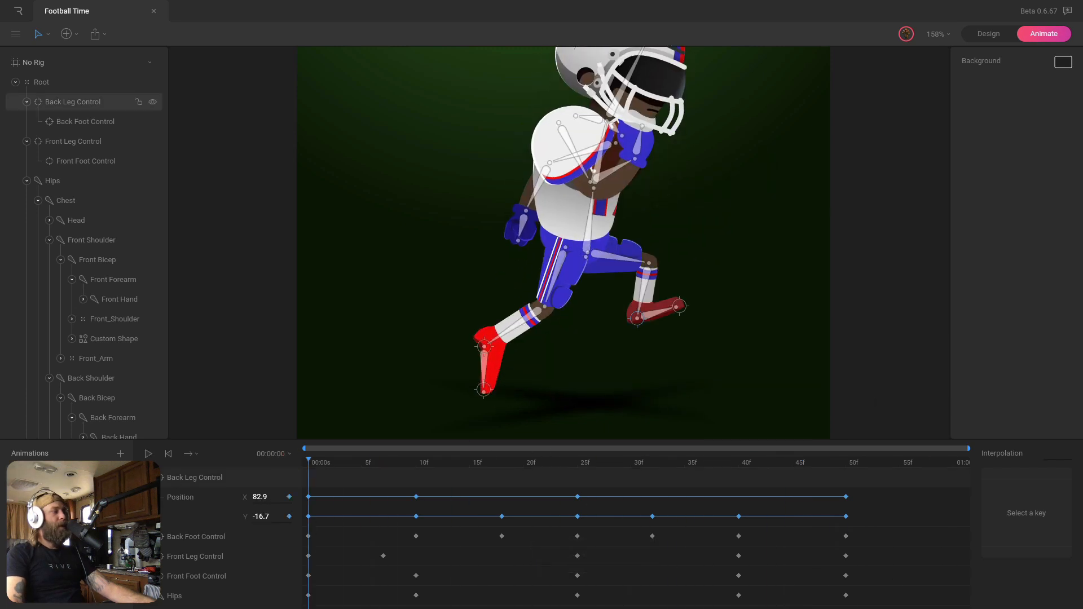
click(73, 101)
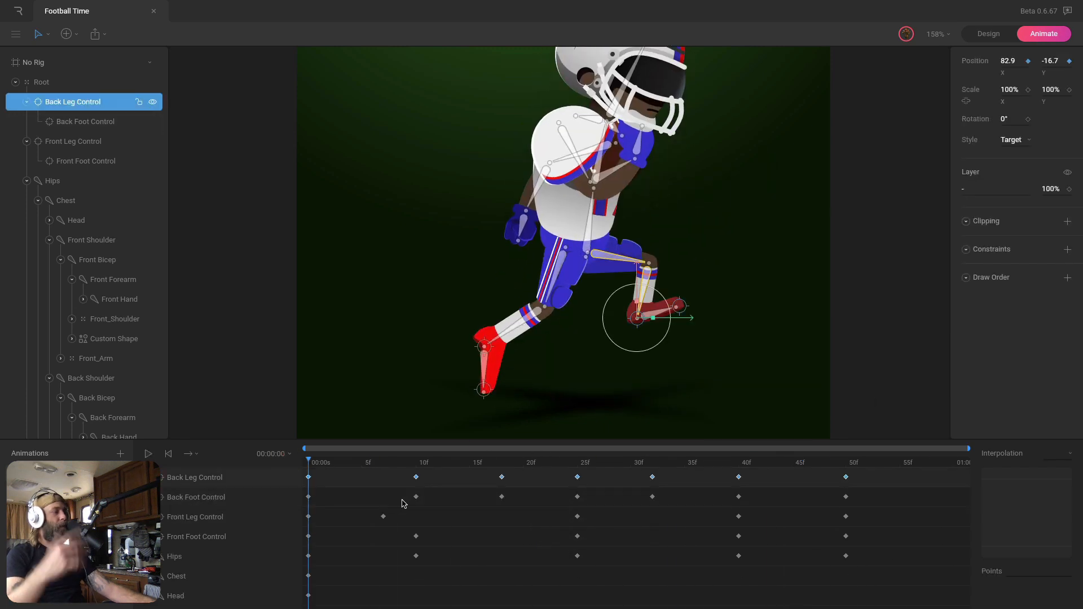
click(842, 355)
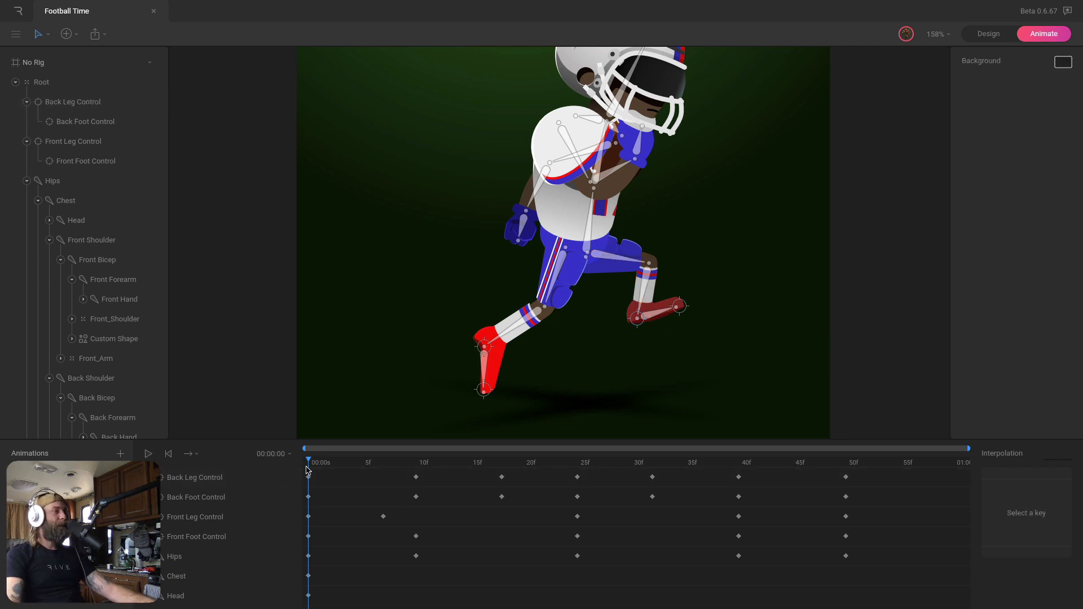
At 00:00:10, rotate the Front Bicep, Front Forearm and Front Hand to tuck the football against the stomach, with the Front Shoulder at -80°
drag(315, 466, 416, 479)
key(super)
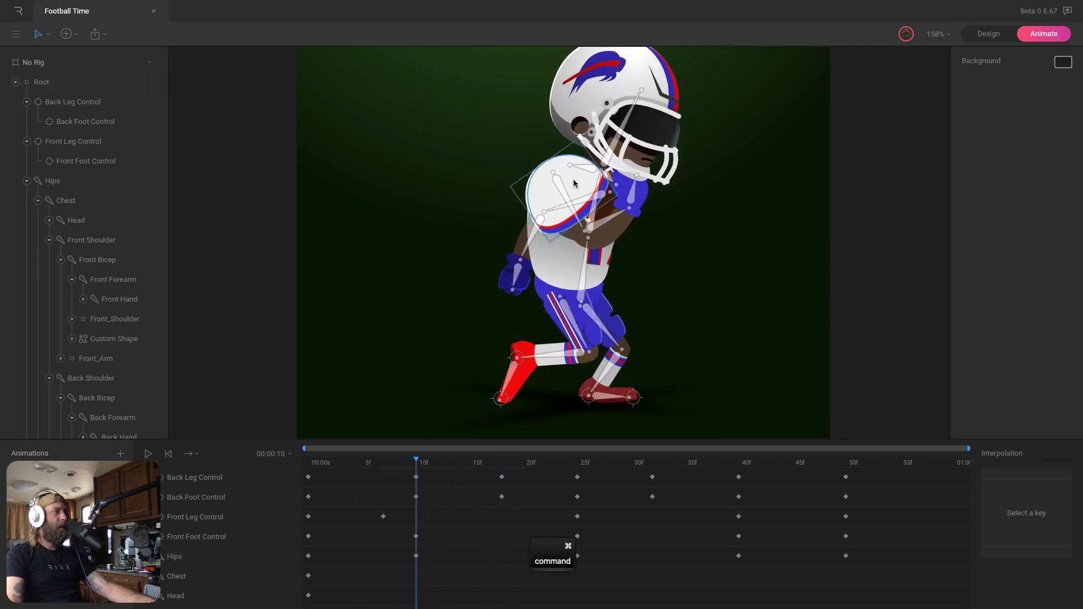
super+click(579, 183)
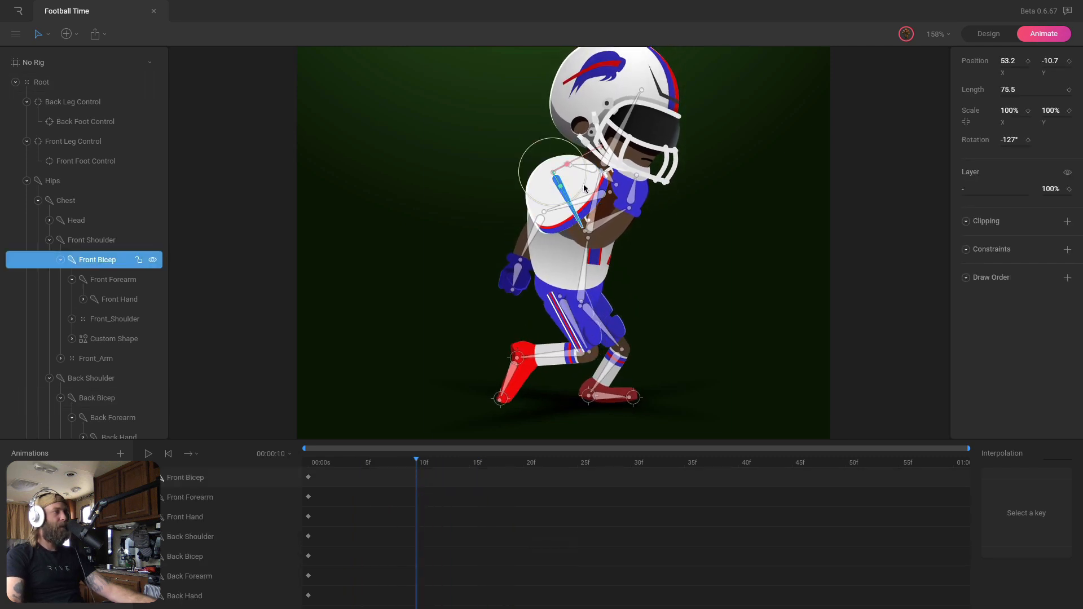
drag(584, 189, 565, 205)
click(841, 162)
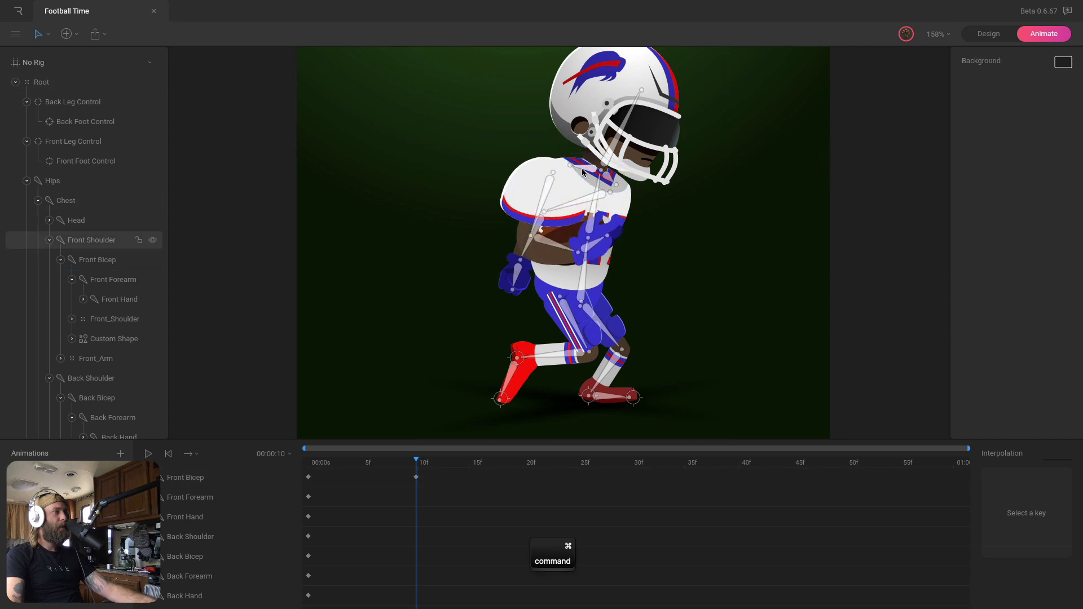
super+click(583, 172)
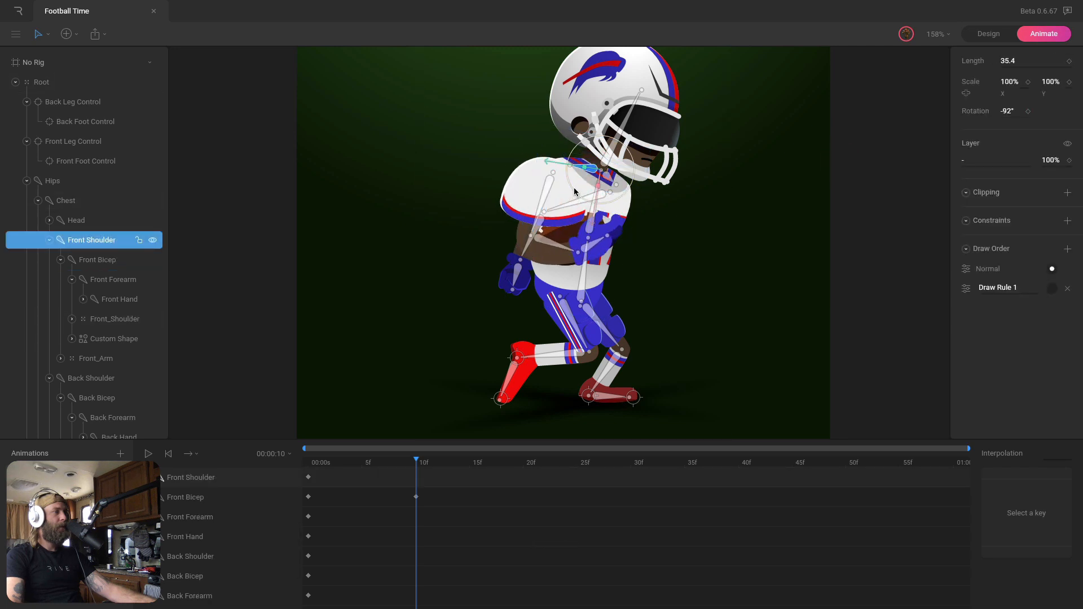
drag(575, 192, 559, 219)
super+click(545, 231)
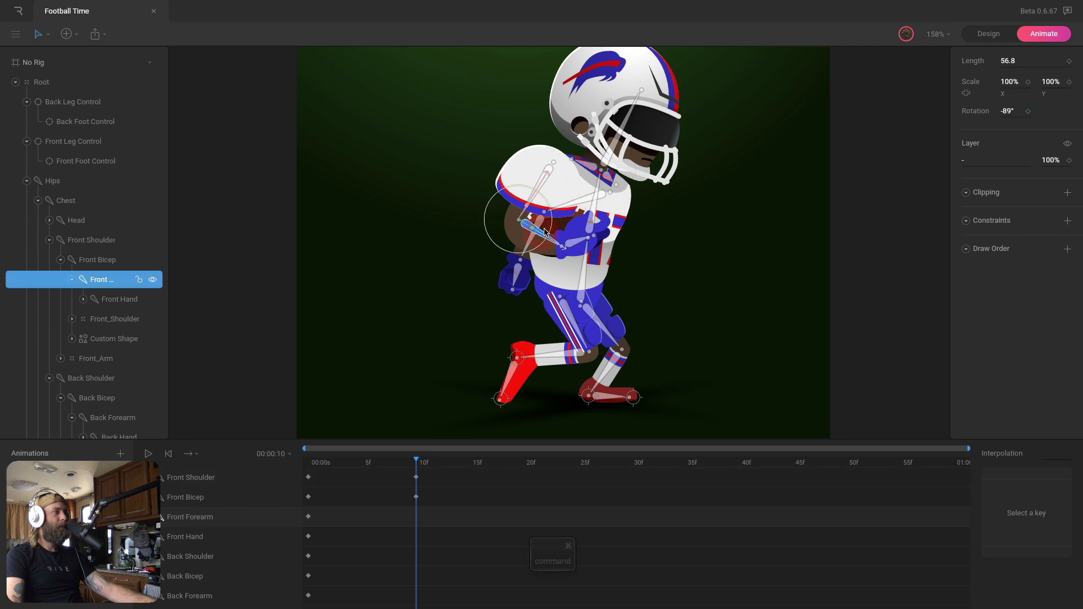
super+click(570, 258)
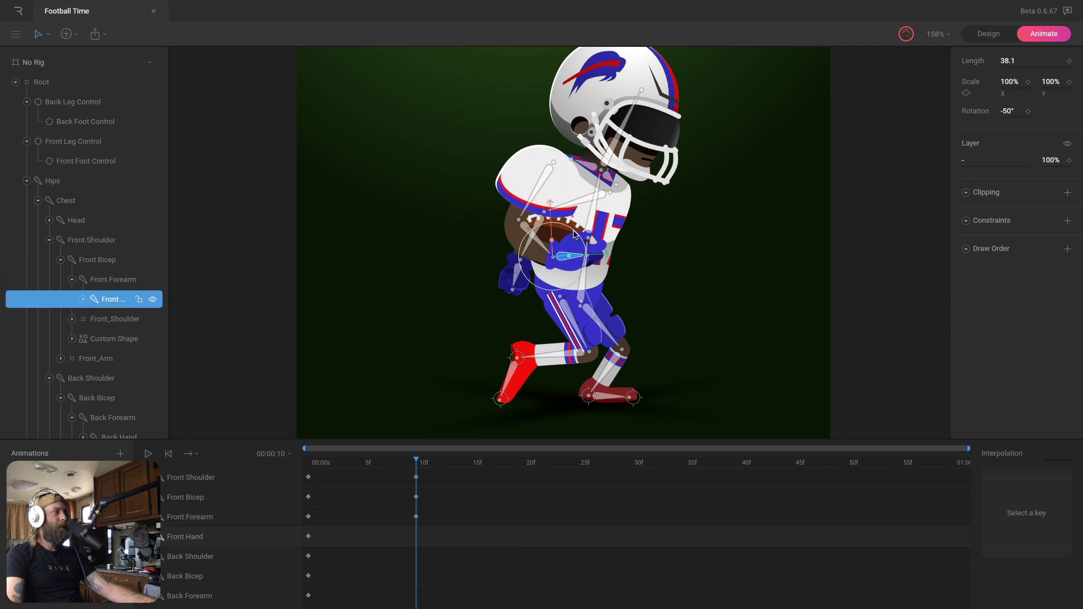
At 00:00:10, rotate the Back Bicep, Back Forearm and Back Hand so the back arm bends forward at waist height
super+click(602, 219)
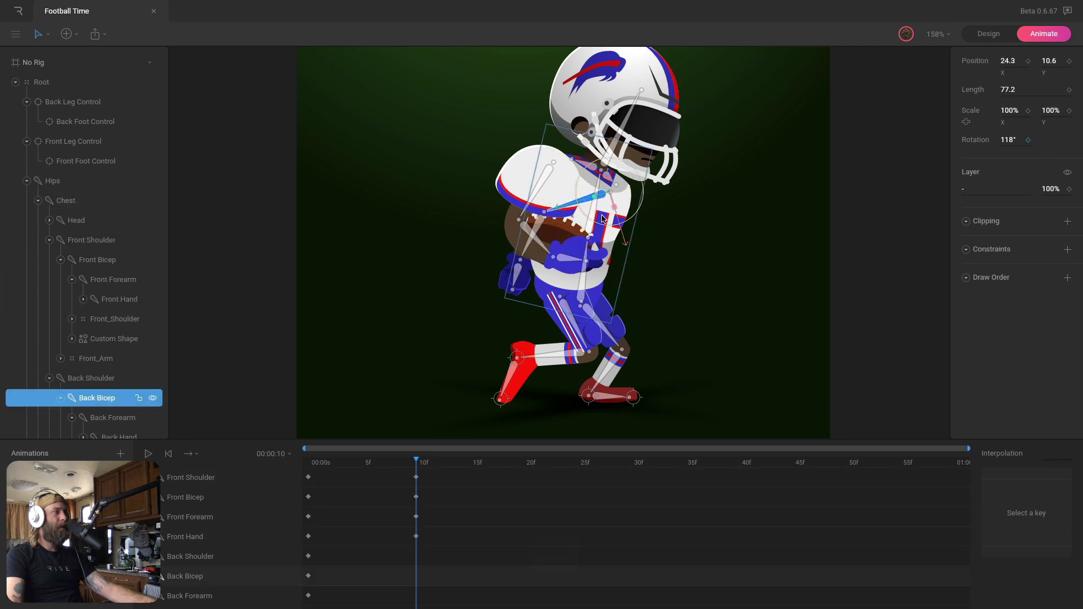
super+click(598, 279)
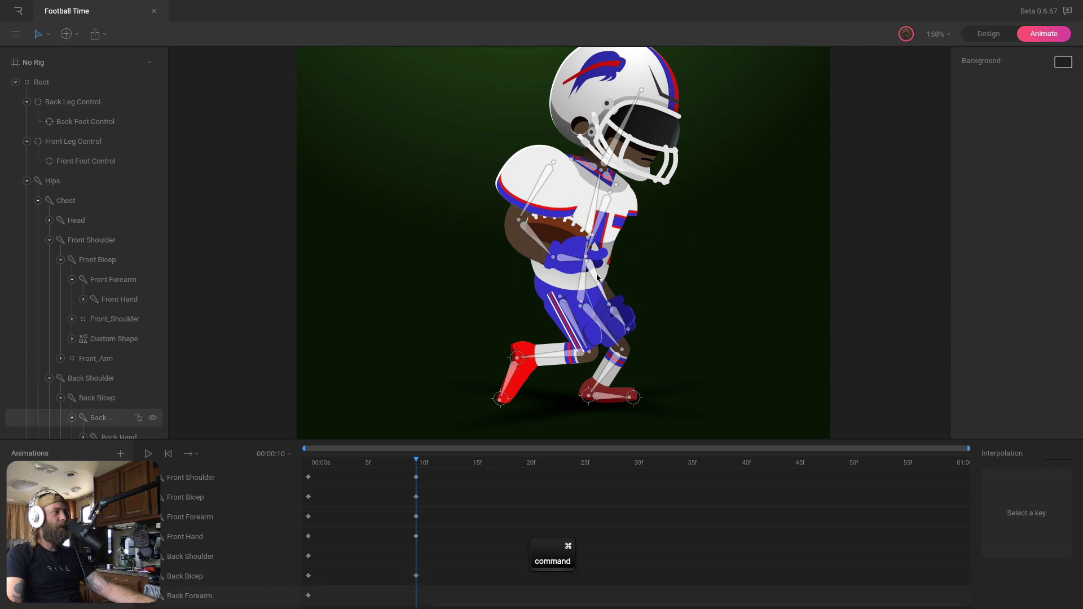
super+click(646, 285)
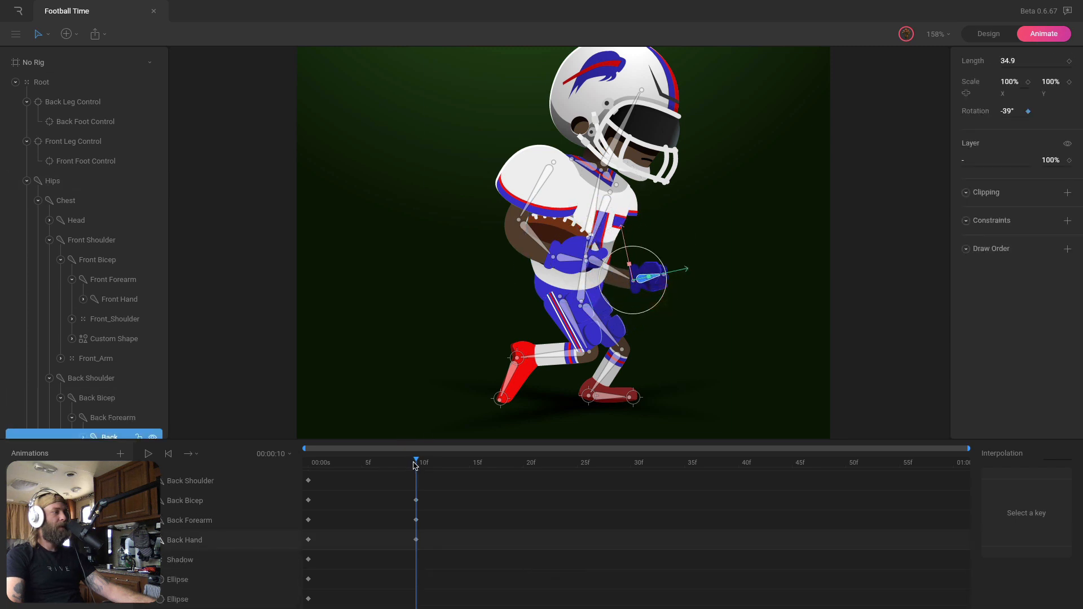
At 00:00:30, rotate the Front Bicep, Front Forearm and Front Hand to swing the ball-carrying arm out behind the body
drag(415, 464, 632, 466)
scroll(604, 497, up, 5)
drag(812, 183, 794, 275)
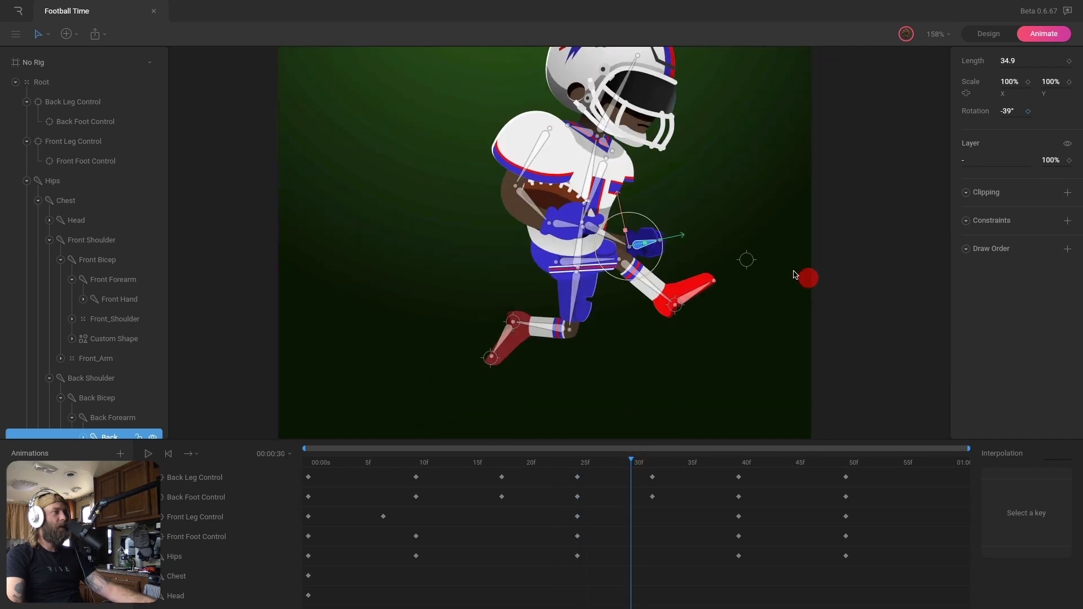
super+click(539, 159)
drag(545, 162, 460, 168)
super+click(483, 170)
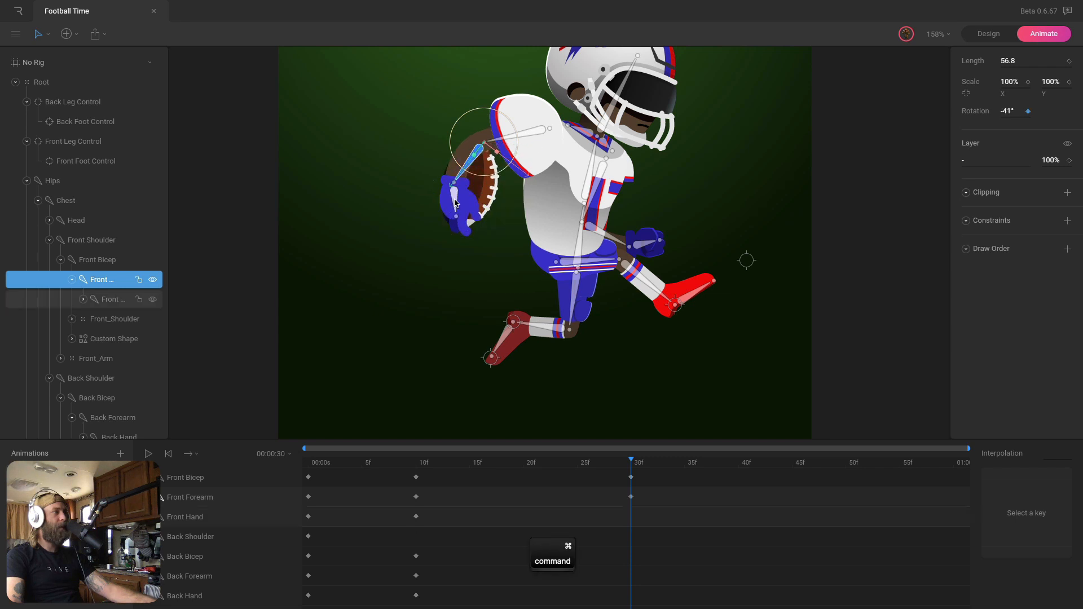
super+click(455, 197)
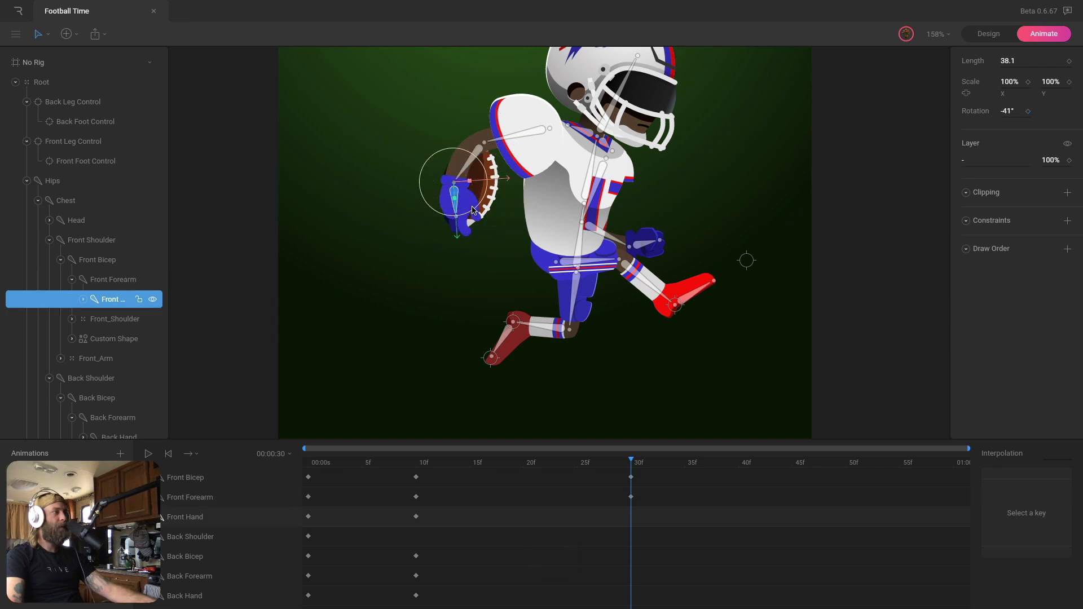
At 00:00:30, rotate the Back Bicep, Back Forearm and Back Hand so the back arm rises bent in front of the chest
super+click(599, 194)
drag(632, 192, 653, 177)
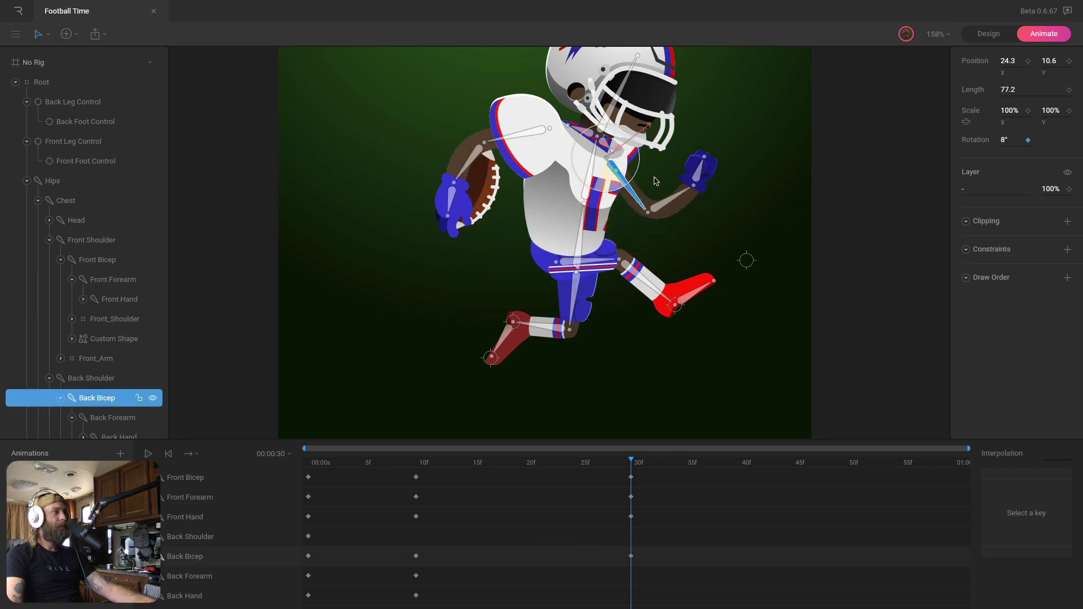
super+click(671, 200)
super+click(689, 166)
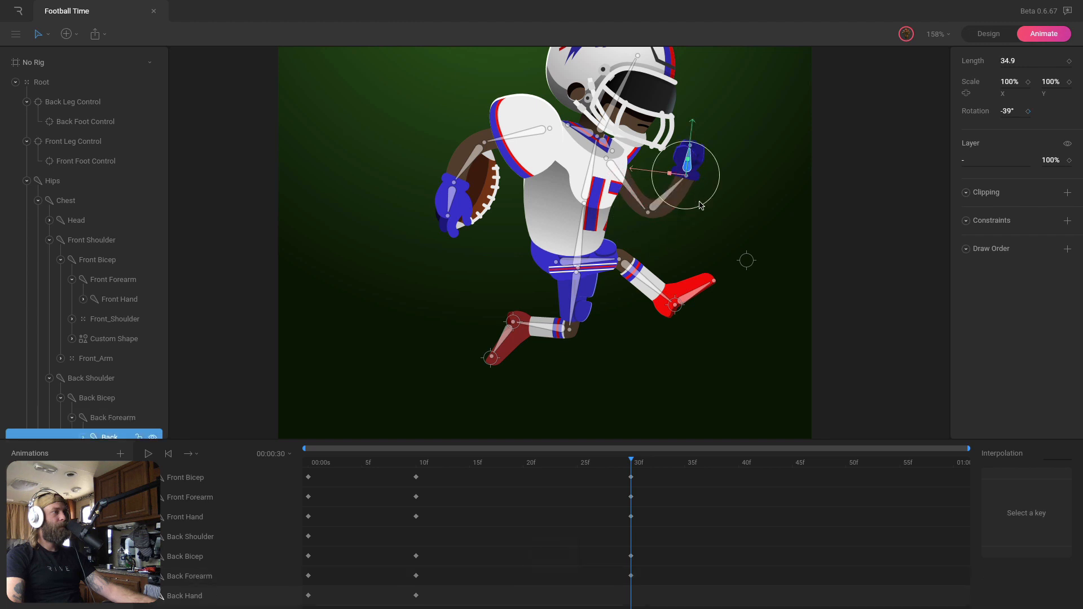
At 00:00:30, rotate the Back Shoulder to lift the back arm forward, and raise the Front Shoulder to -68°
super+click(612, 148)
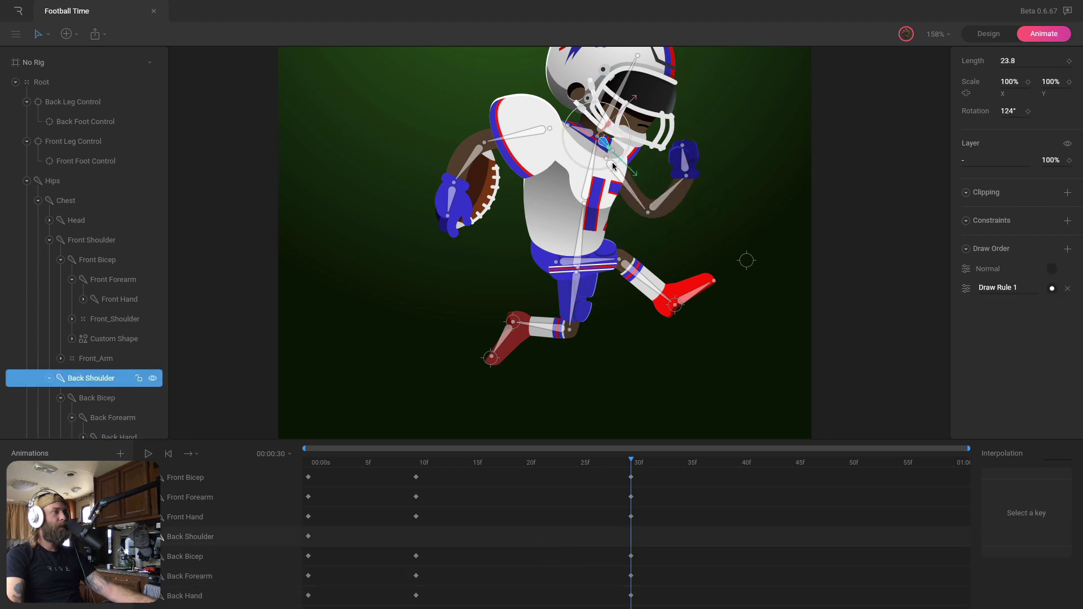
drag(613, 165, 623, 163)
super+click(578, 133)
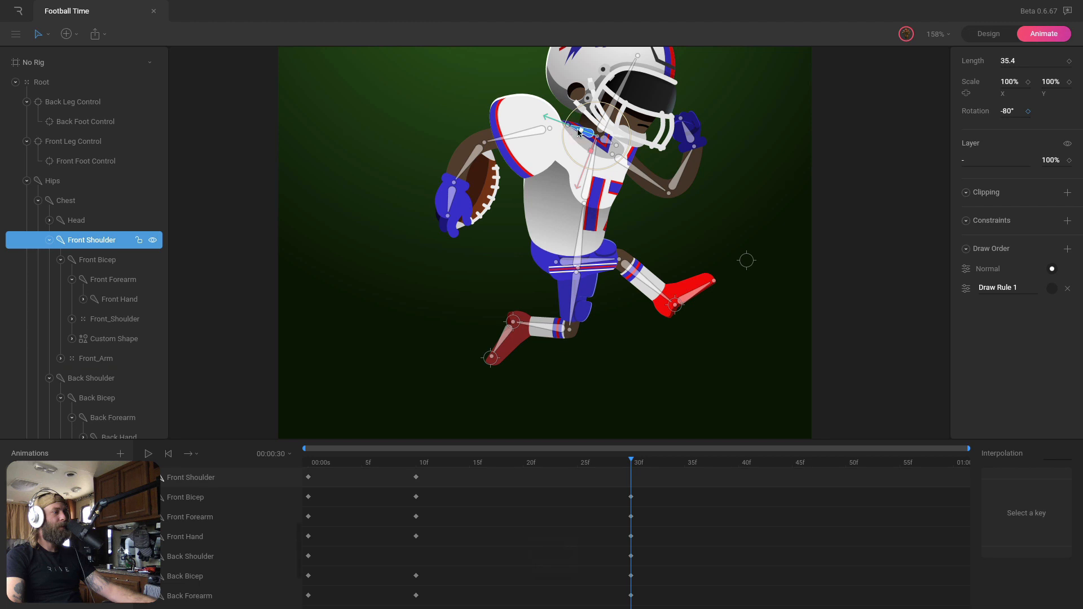
drag(581, 166, 569, 160)
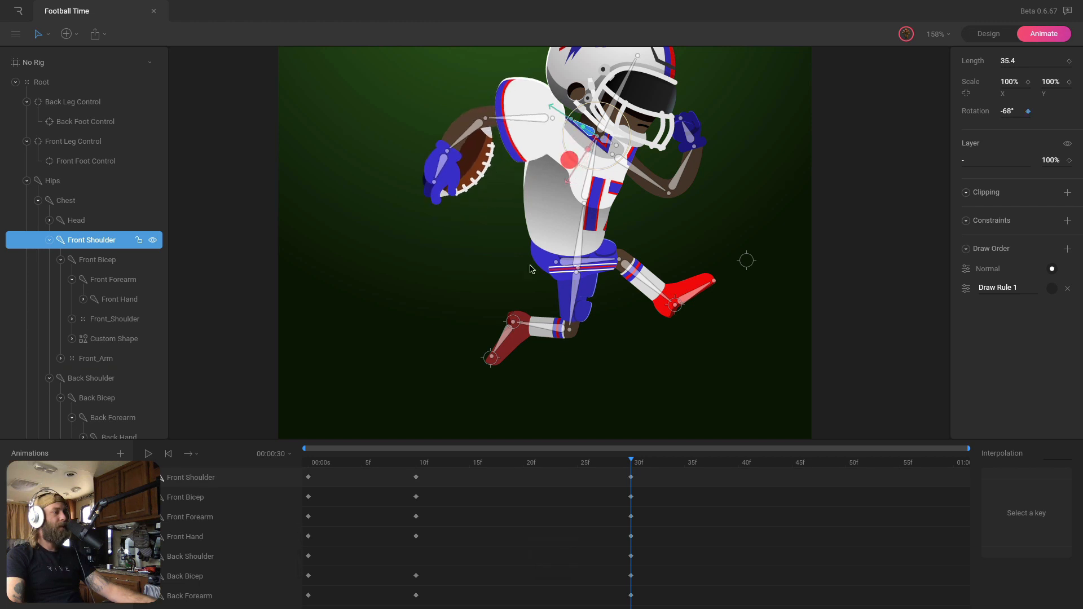
At 00:00:10, rotate the Back Shoulder to 134° to pull the back arm in toward the body
click(417, 464)
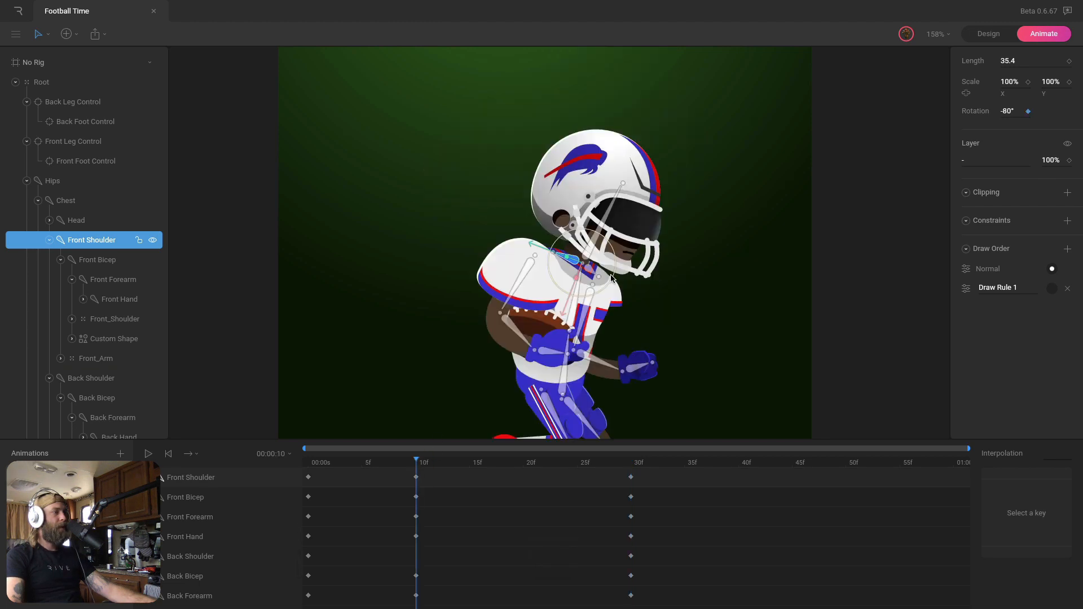
super+click(612, 277)
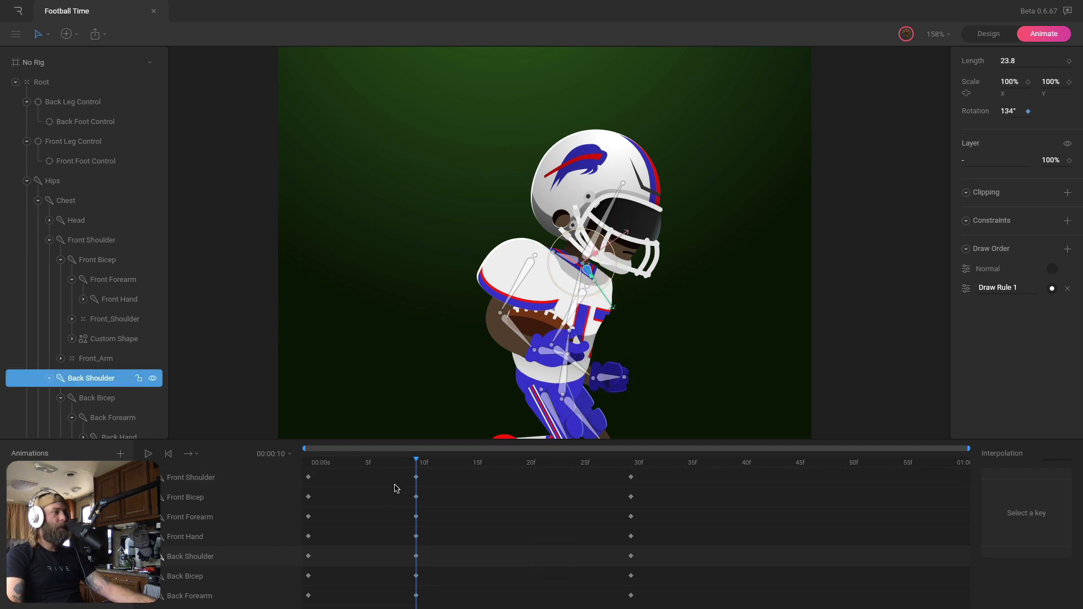
Try duplicating the arm and shoulder keys from 00:00:10 at 00:00:44, and undo the paste
drag(404, 466, 782, 496)
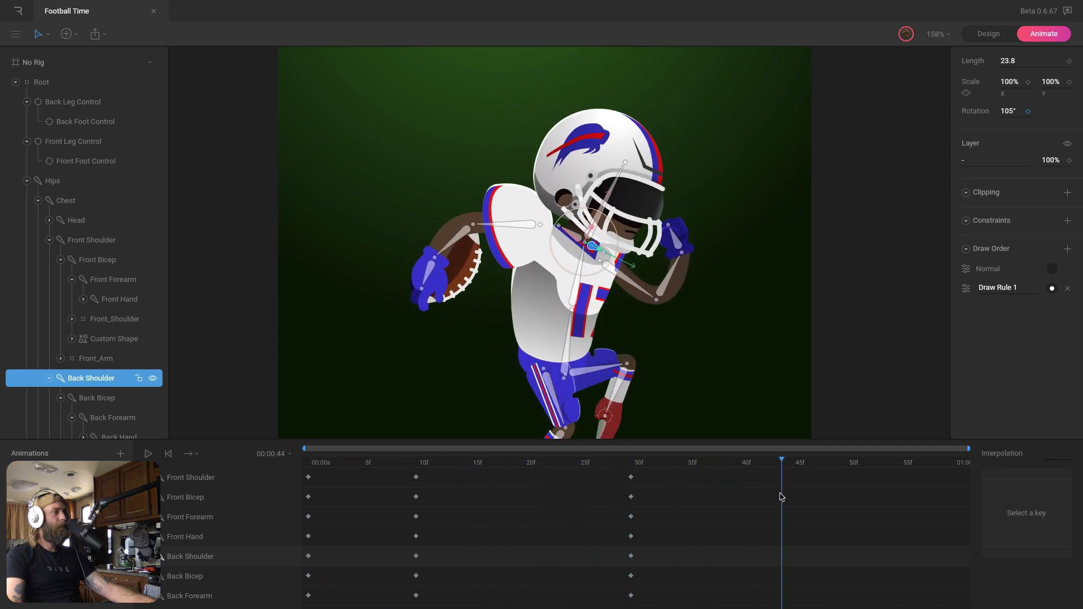
scroll(432, 491, up, 1)
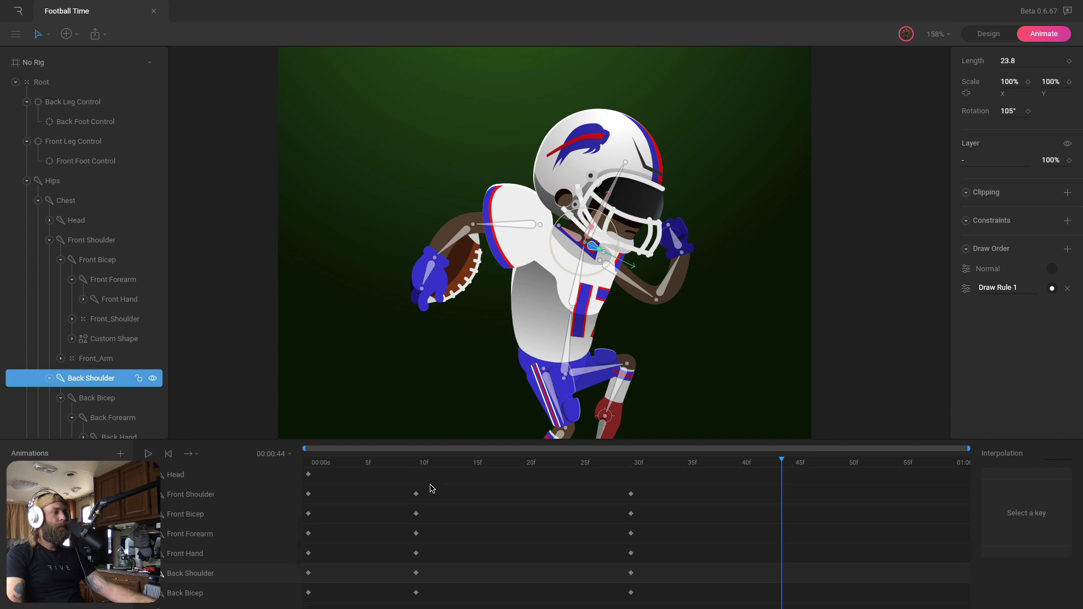
drag(438, 489, 409, 575)
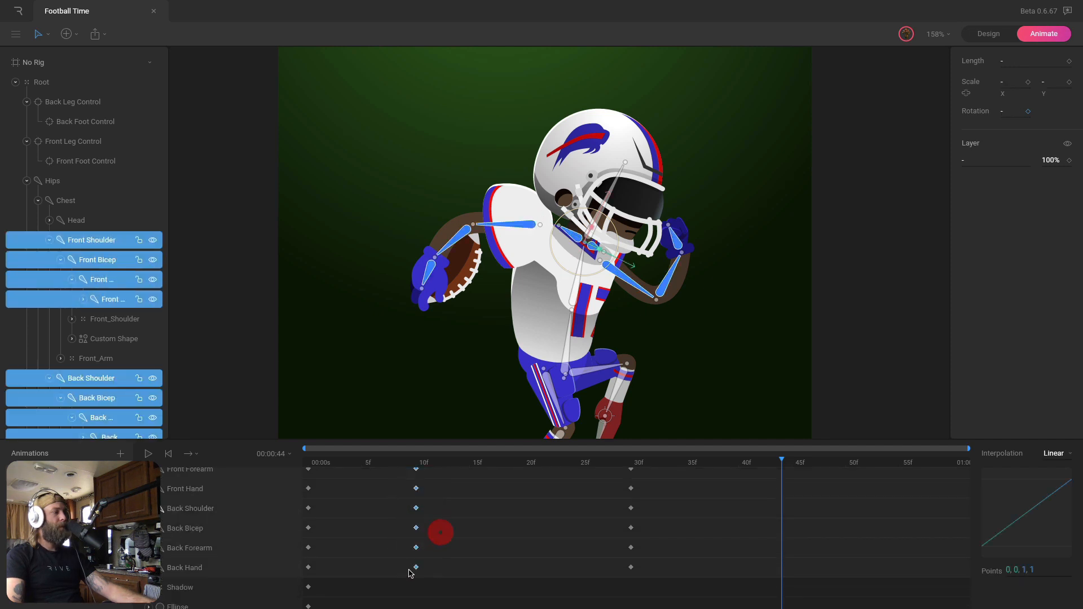
key(super+v)
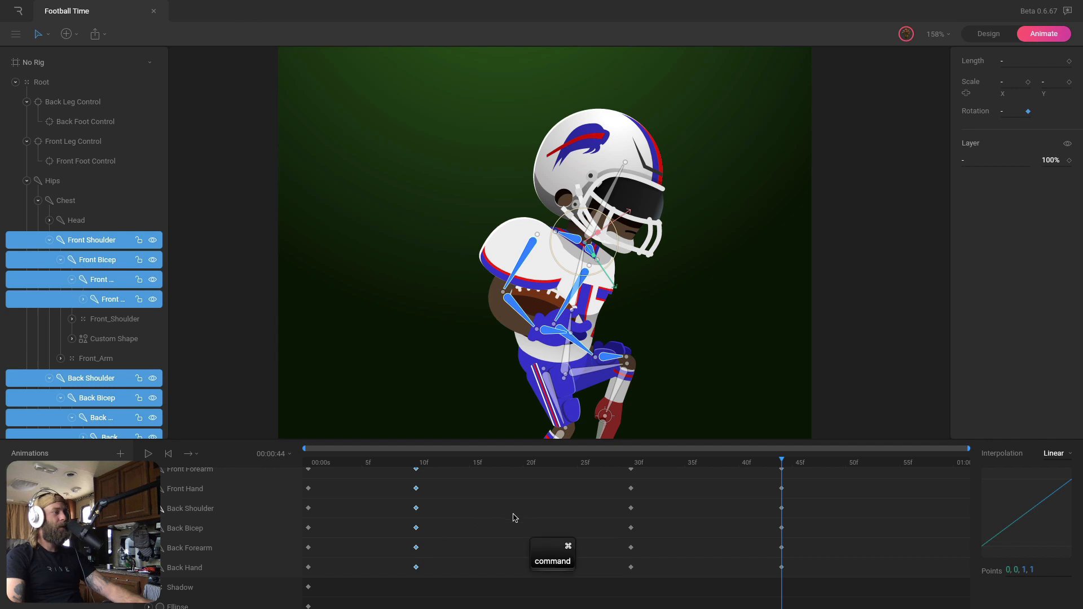
key(super+z)
Paste the copied 00:00:10 arm and shoulder keys at 00:00:50 and play back the animation
drag(323, 574, 299, 489)
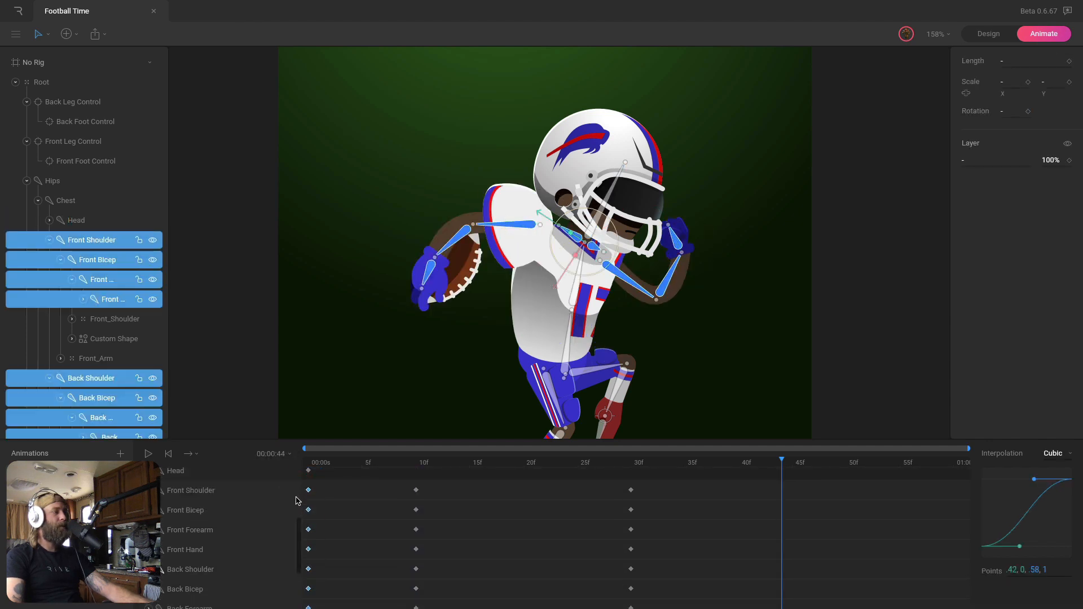
scroll(293, 564, up, 5)
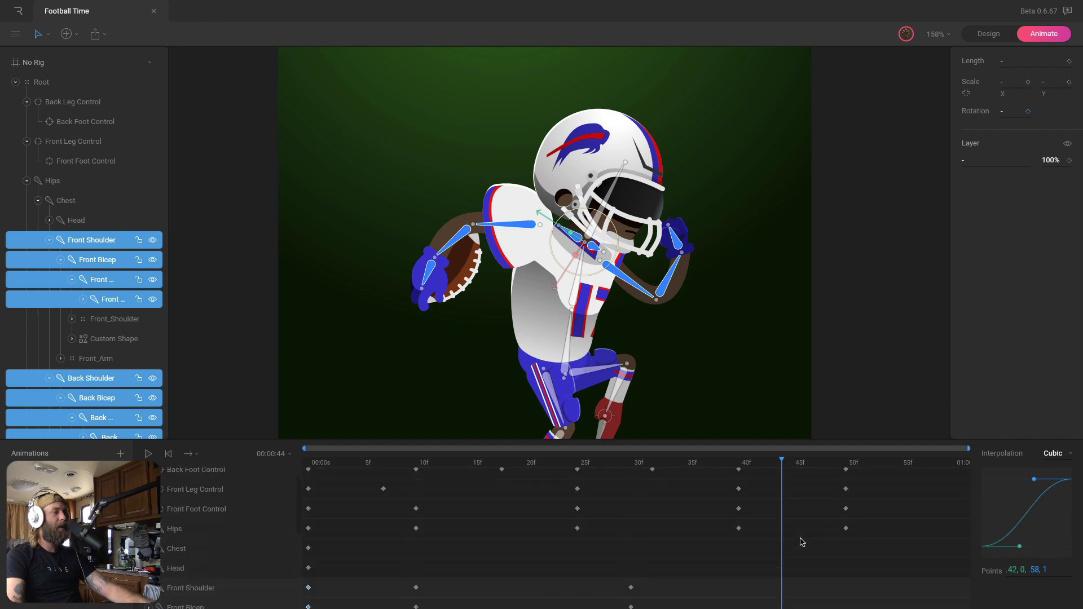
scroll(802, 542, up, 1)
click(855, 463)
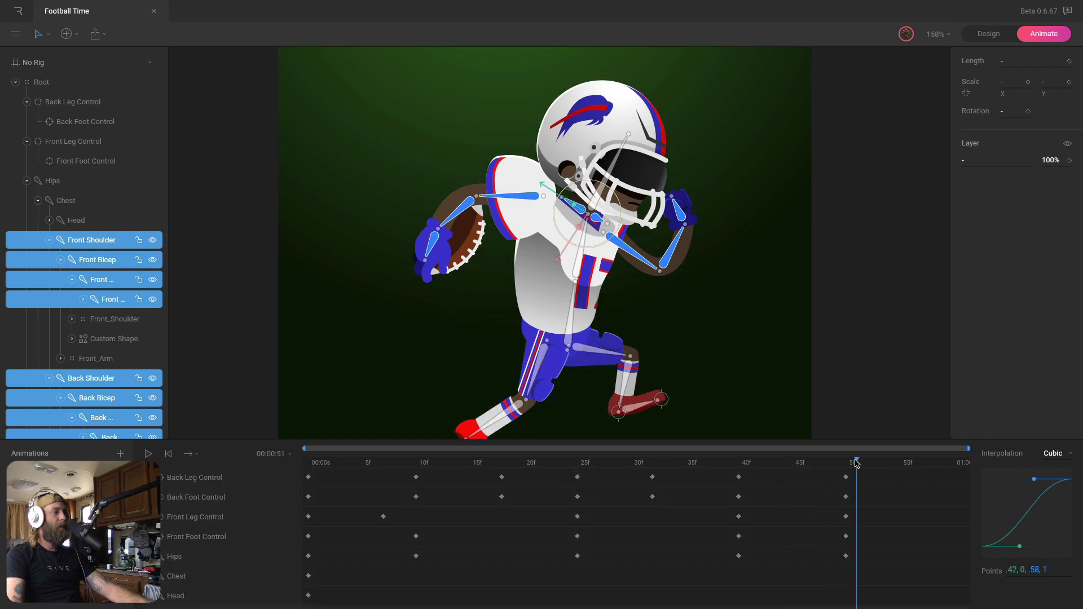
key(ctrl+v)
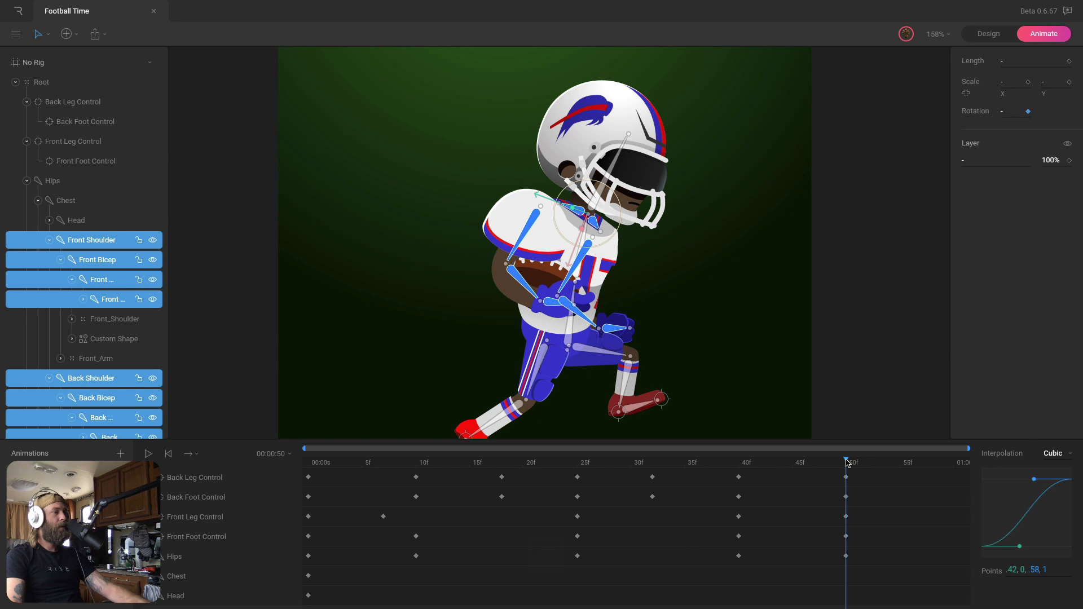
key(space)
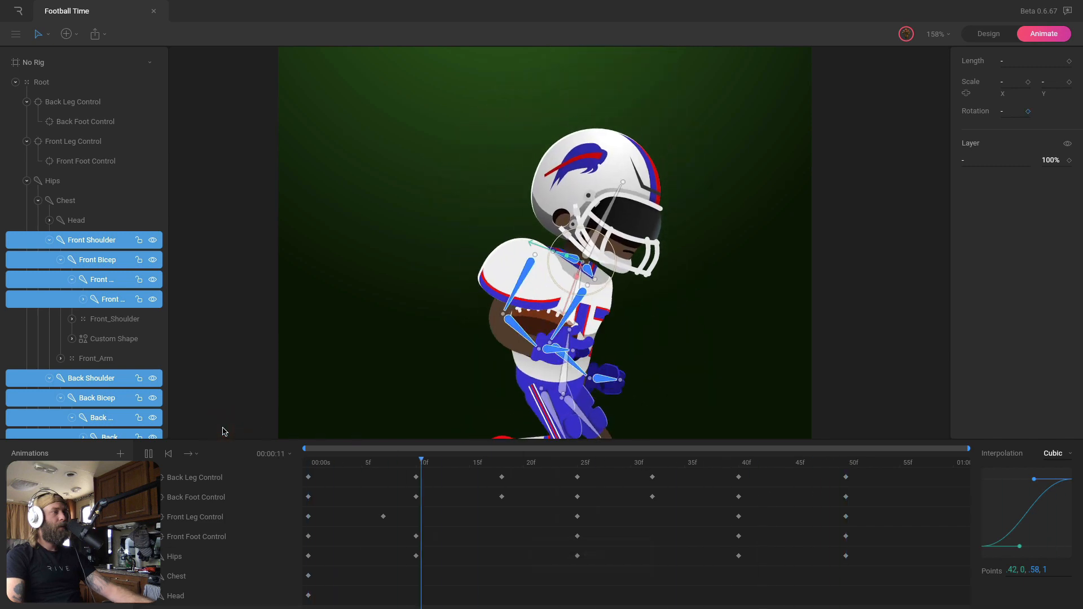
Set all arm and shoulder keys from 00:00:10 to 00:00:50 to Cubic interpolation and play the animation to check the motion
drag(781, 576, 712, 461)
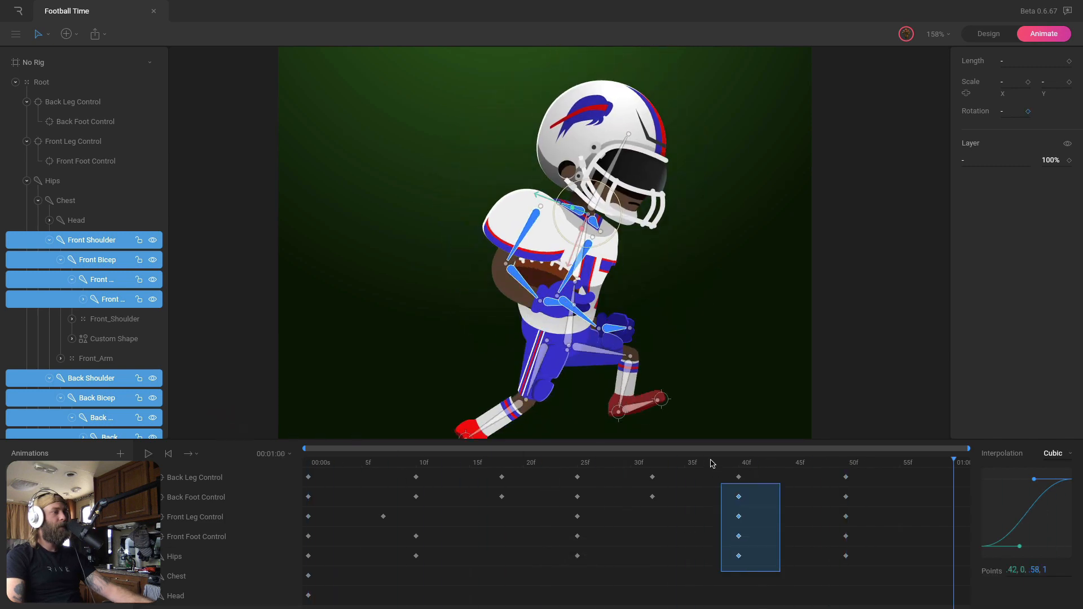
scroll(757, 572, down, 4)
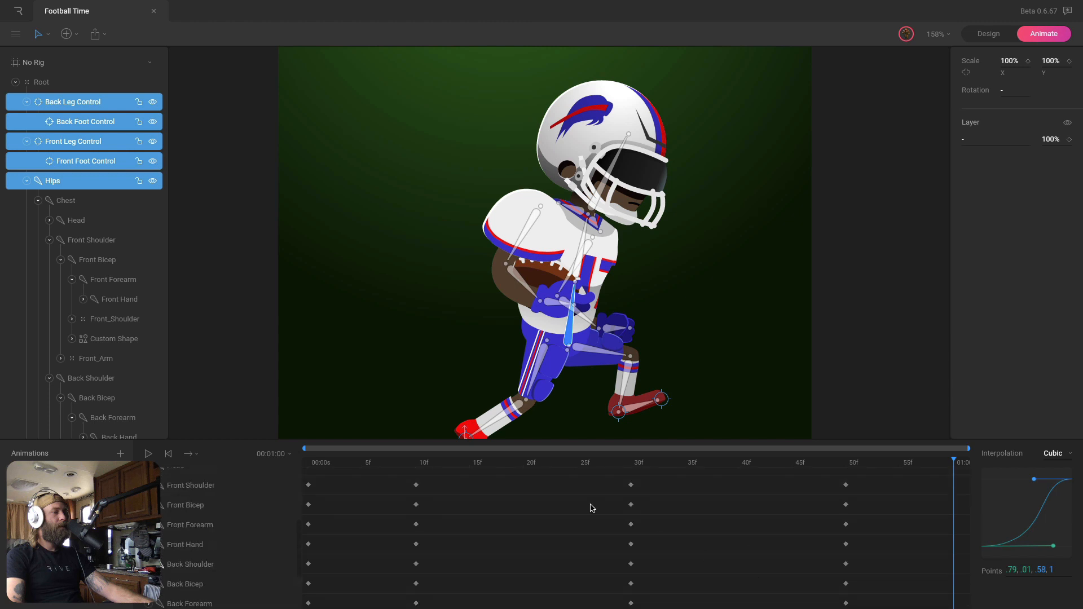
drag(576, 481, 712, 571)
click(416, 485)
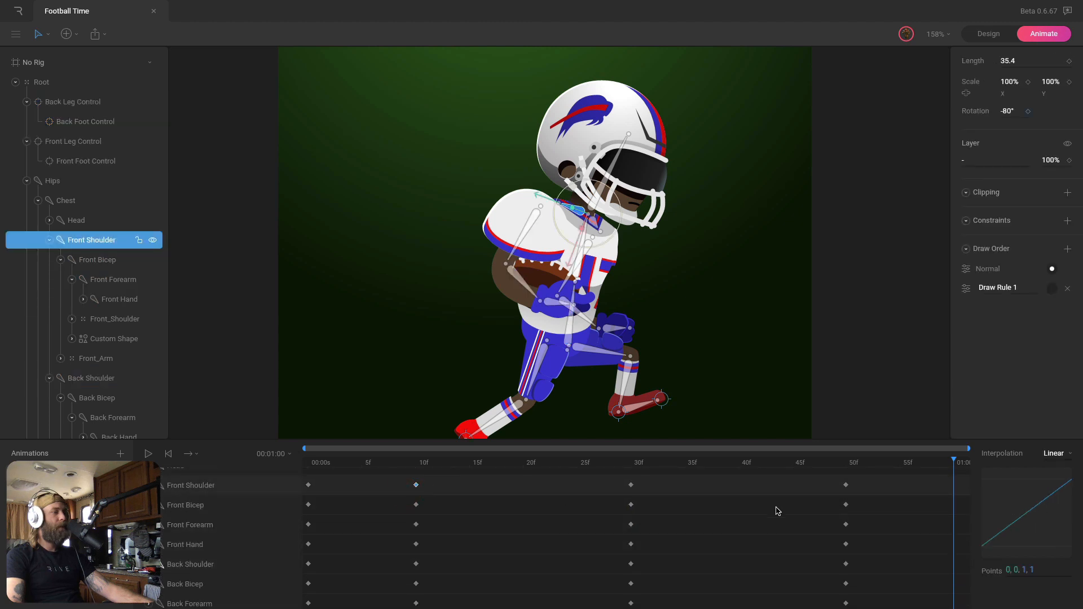
drag(867, 482, 394, 575)
click(1049, 458)
click(1052, 492)
key(space)
click(832, 368)
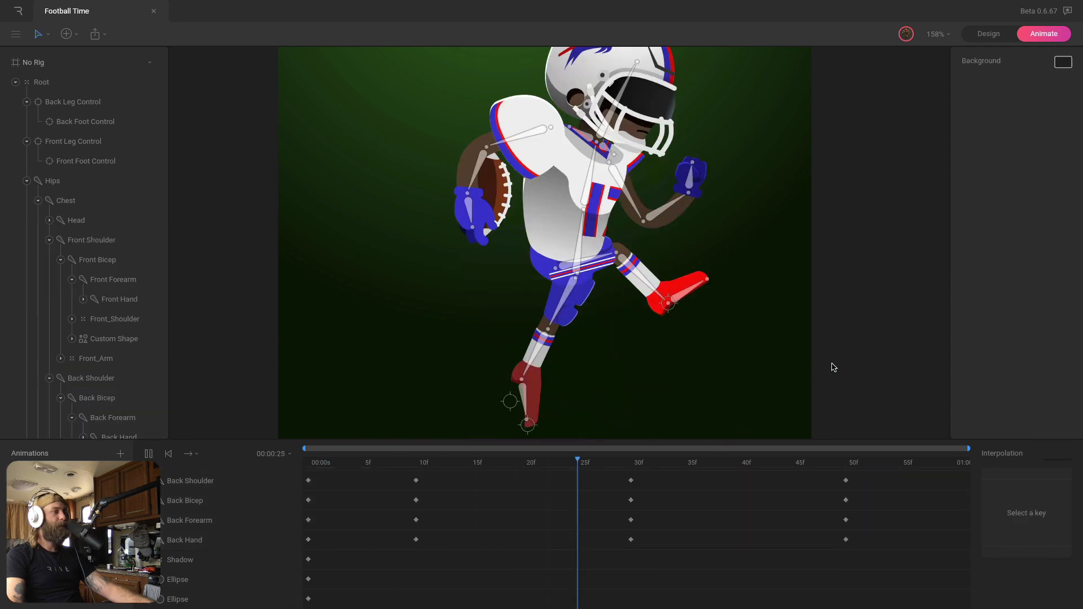
key(space)
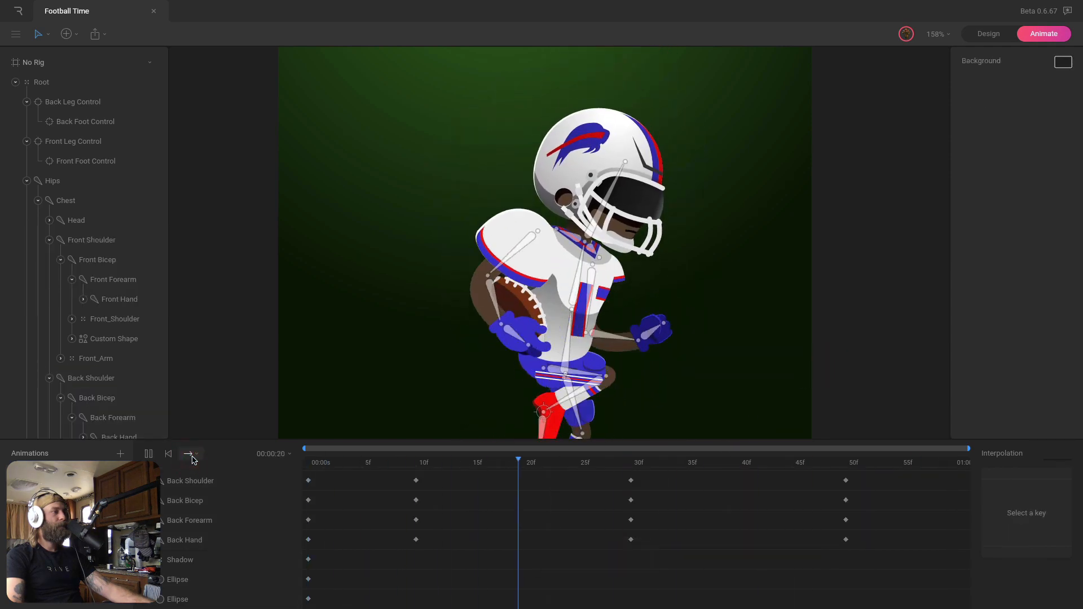
key(space)
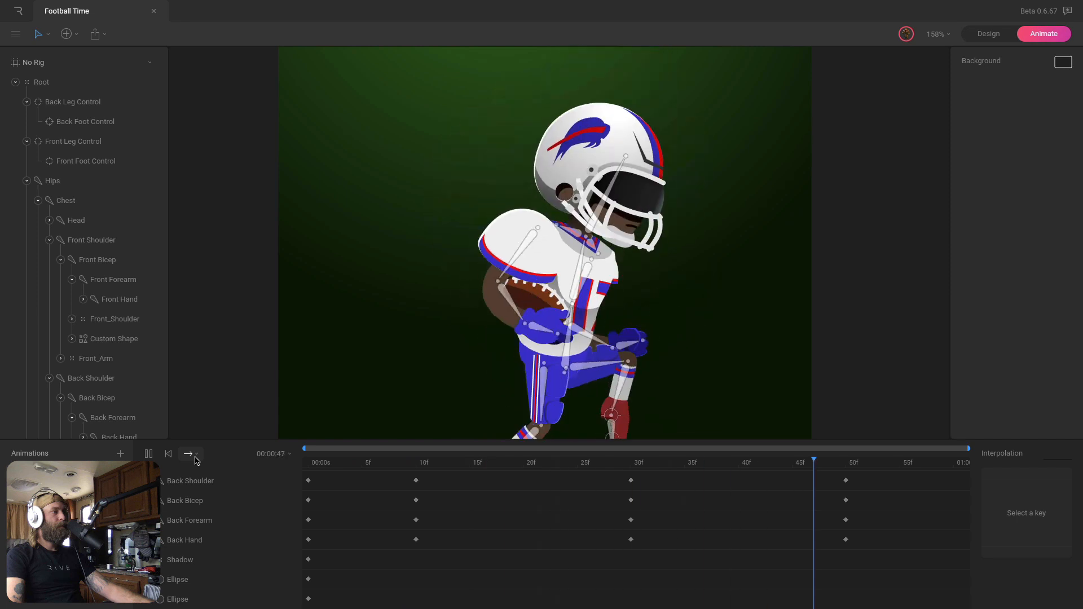
key(space)
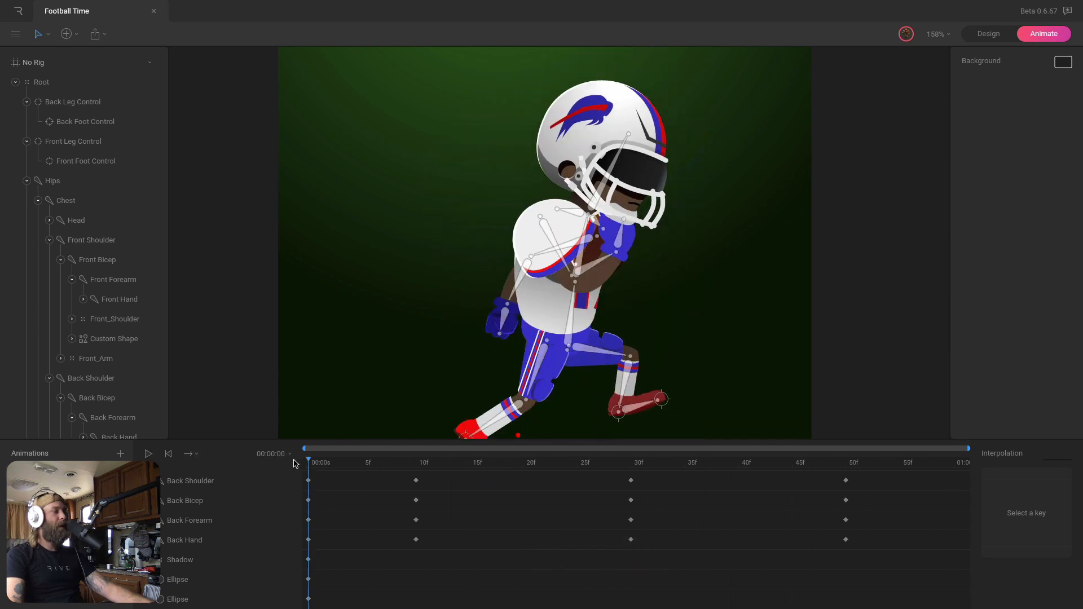
Rotate the Hips, Chest and Head together to lean the body forward at 00:00:10 and back at 00:00:30
click(592, 326)
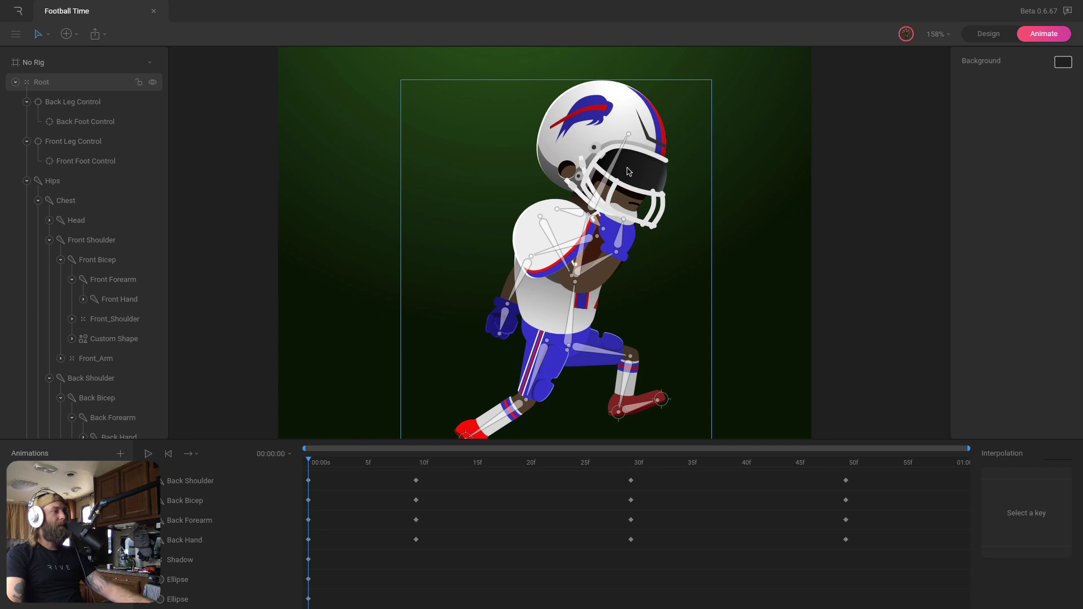
super+click(571, 316)
shift+click(580, 252)
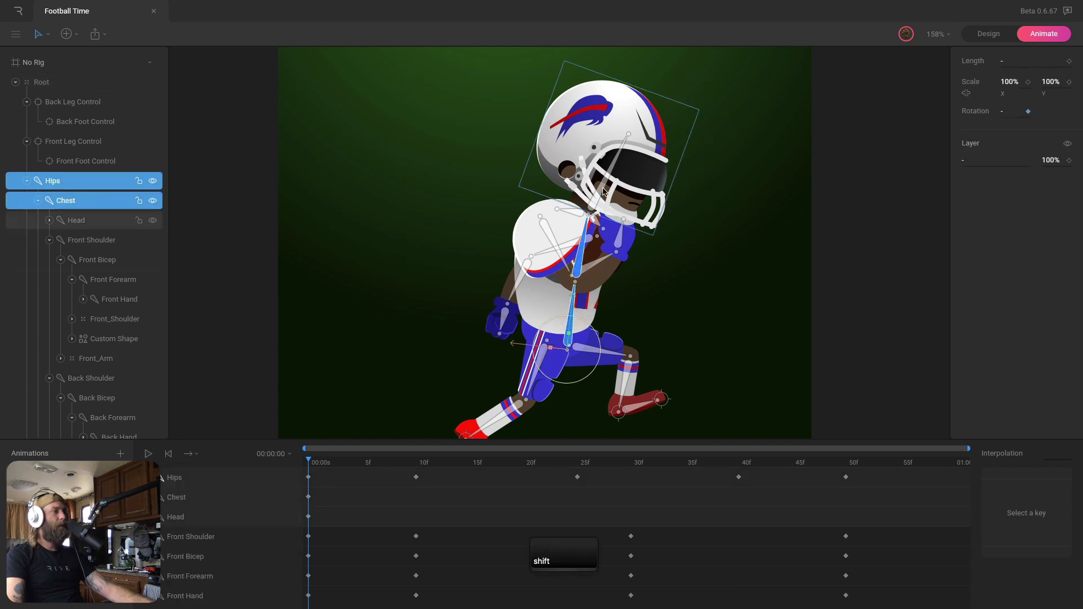
shift+click(602, 189)
drag(316, 463, 416, 460)
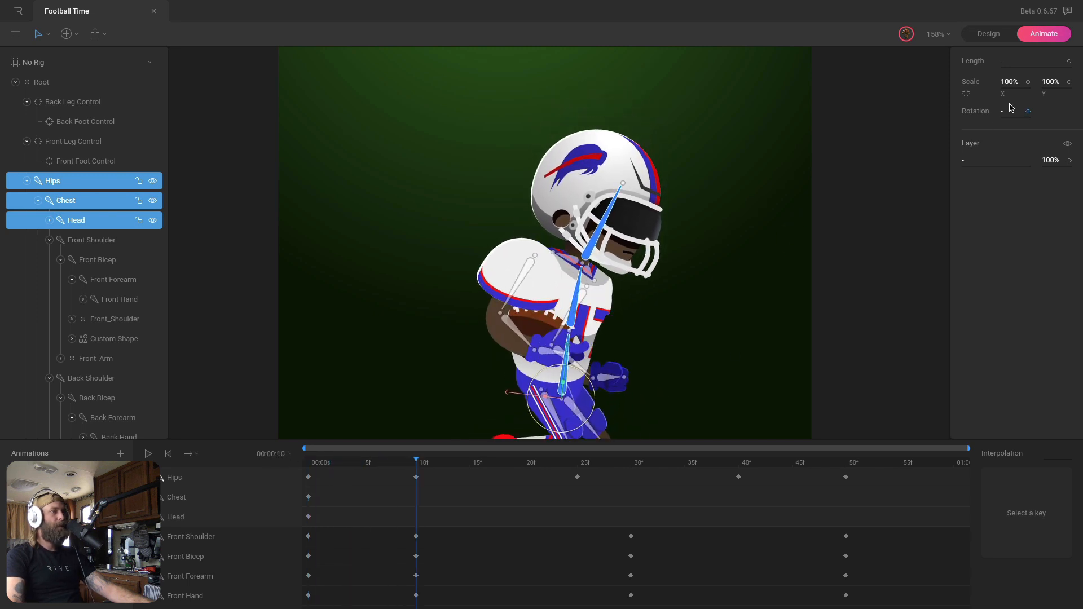
drag(1014, 111, 1014, 107)
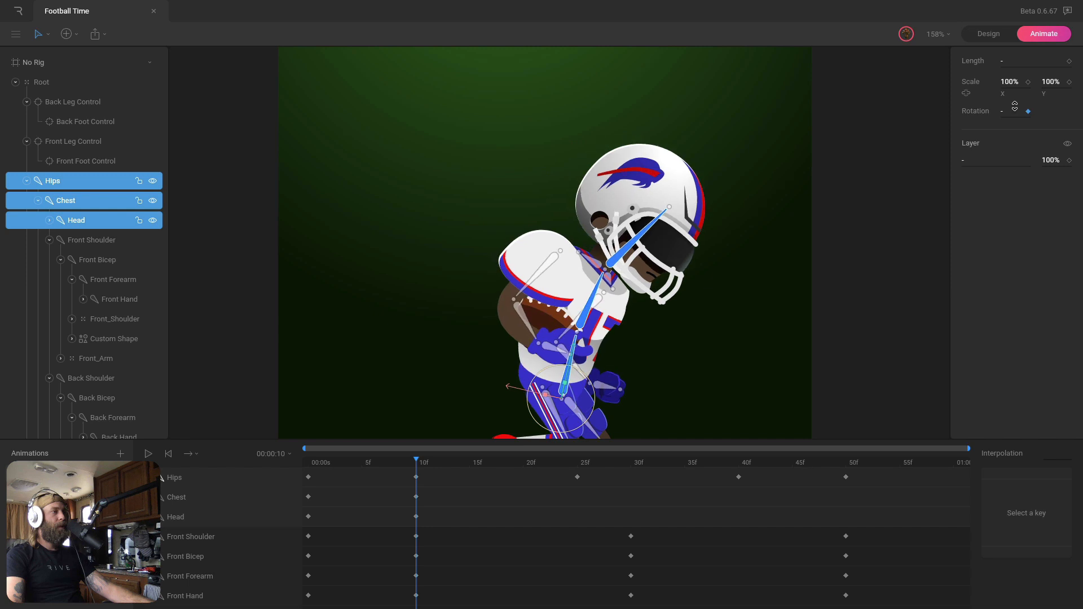
drag(414, 467, 633, 475)
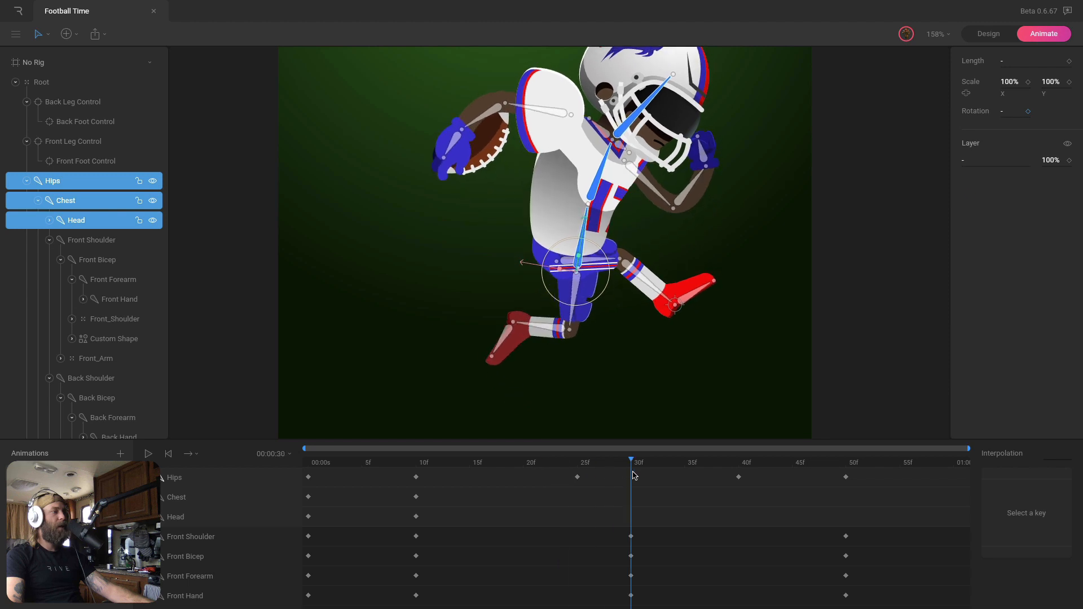
drag(1017, 110, 1020, 118)
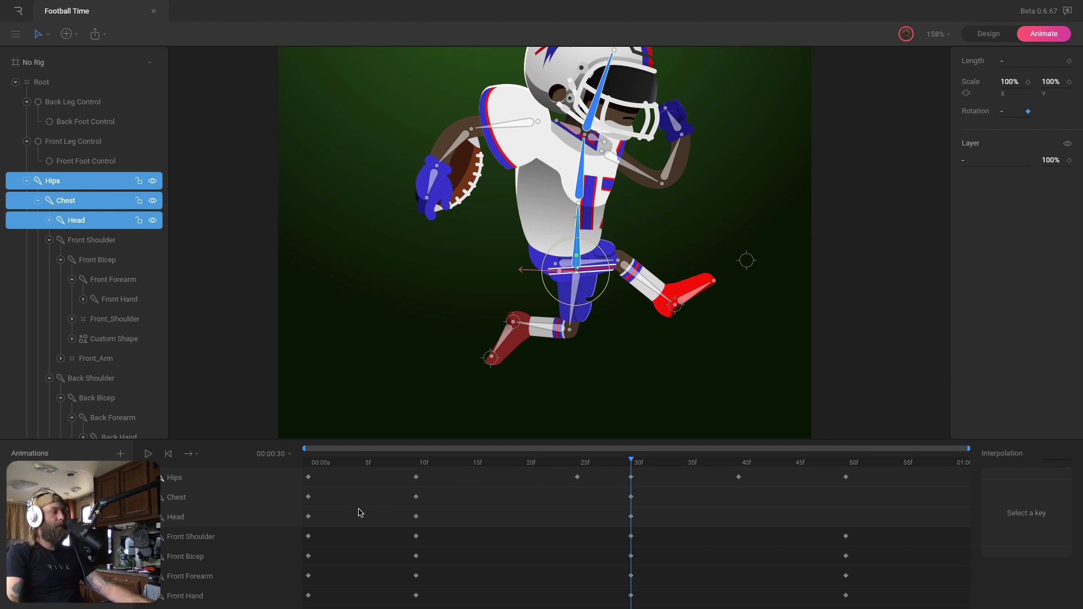
Copy the Hips, Chest and Head keys from 00:00:10 to 00:00:42 and from the first frame to 00:00:50, and play the result
drag(314, 504, 304, 469)
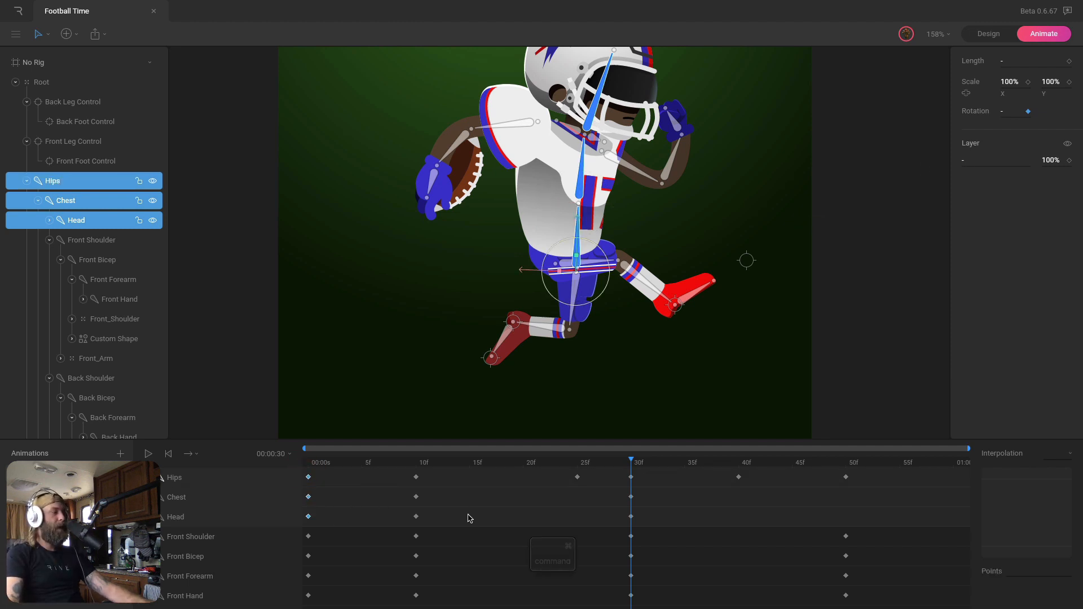
drag(522, 517, 393, 474)
drag(631, 460, 760, 460)
key(super+v)
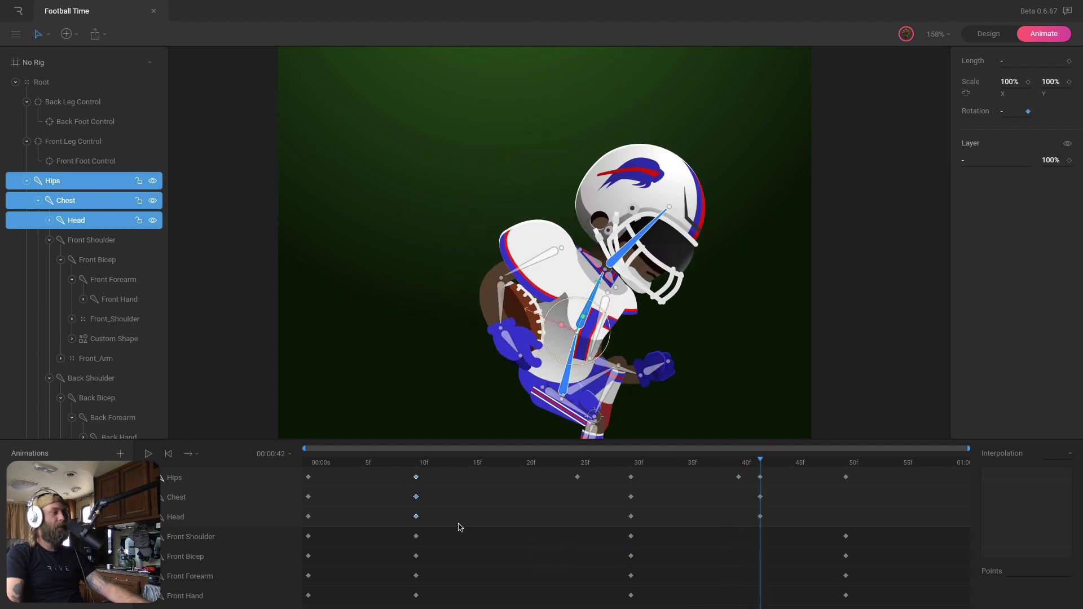
drag(350, 515, 307, 472)
click(846, 462)
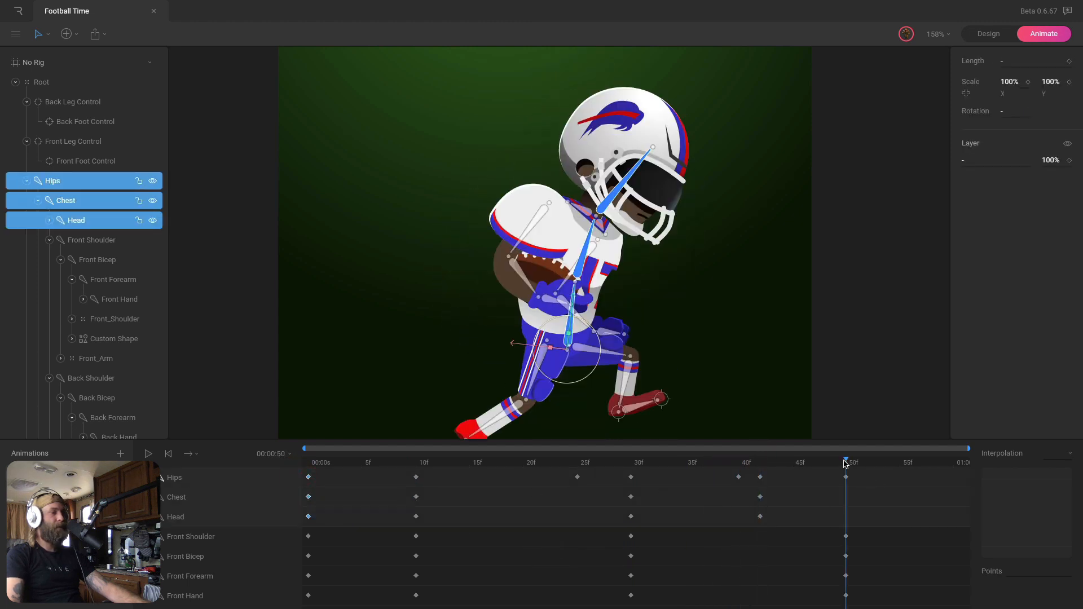
key(super+v)
key(space)
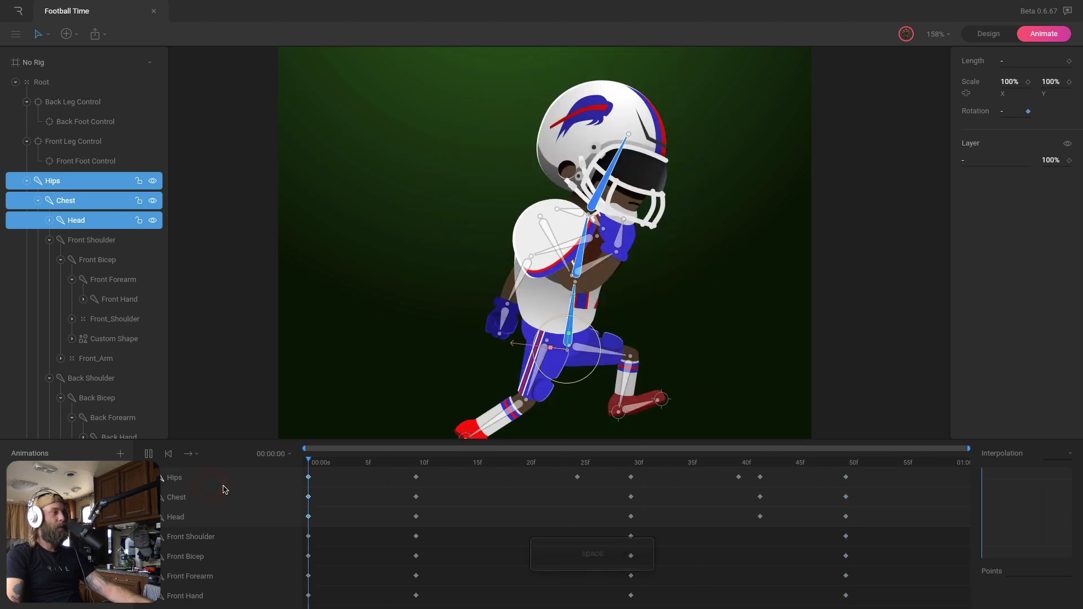
key(space)
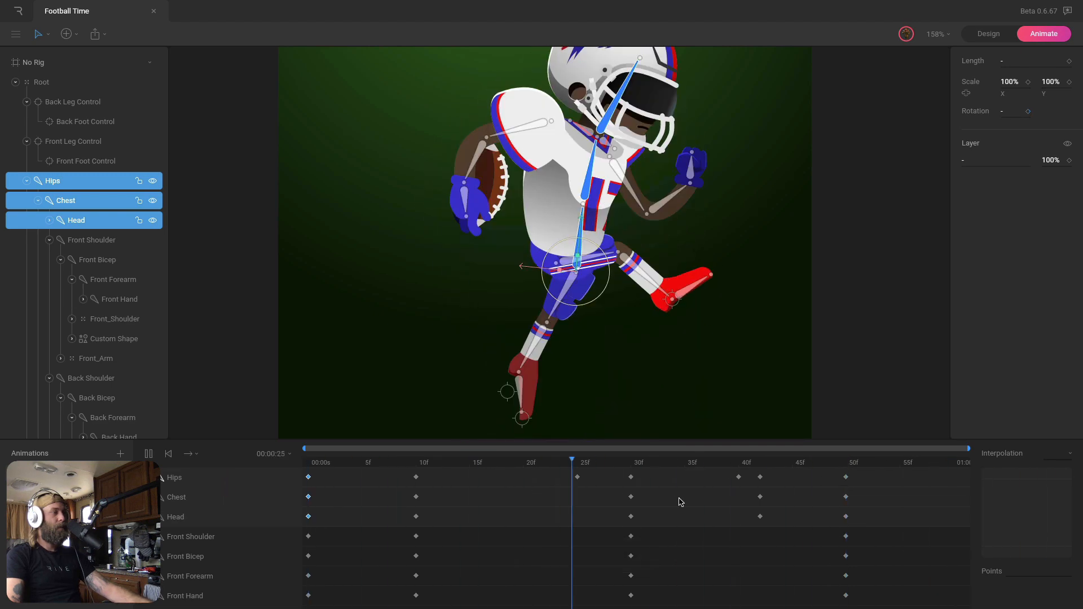
Set the Hips, Chest and Head keys at 00:00:10, 00:00:30, 00:00:42 and 00:00:50 to Cubic interpolation and play back the animation
drag(402, 474, 435, 527)
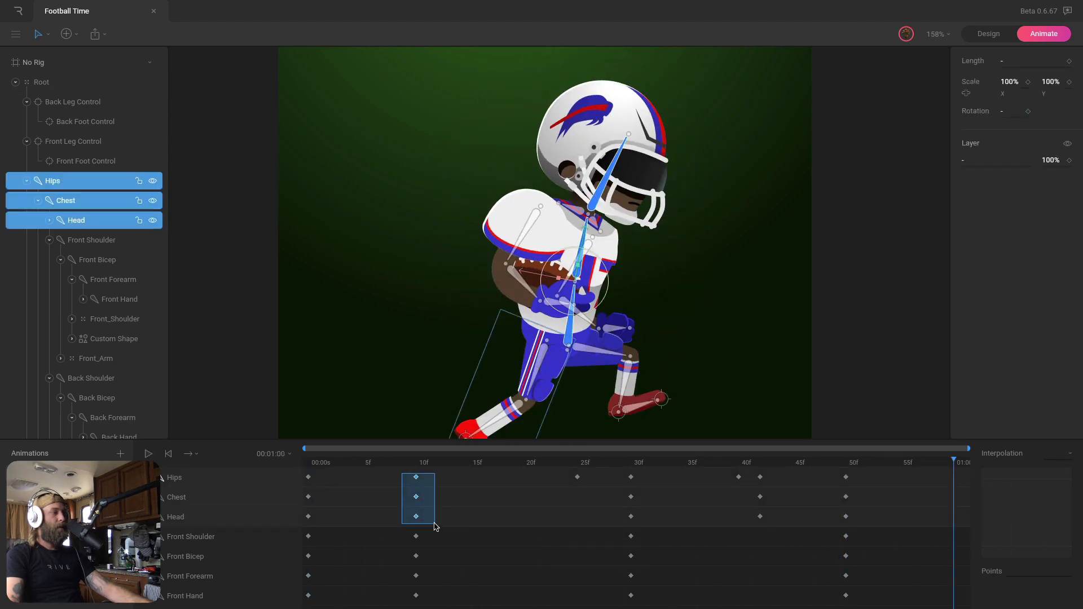
click(1057, 456)
click(1057, 494)
drag(623, 471, 654, 522)
click(1055, 453)
click(1046, 496)
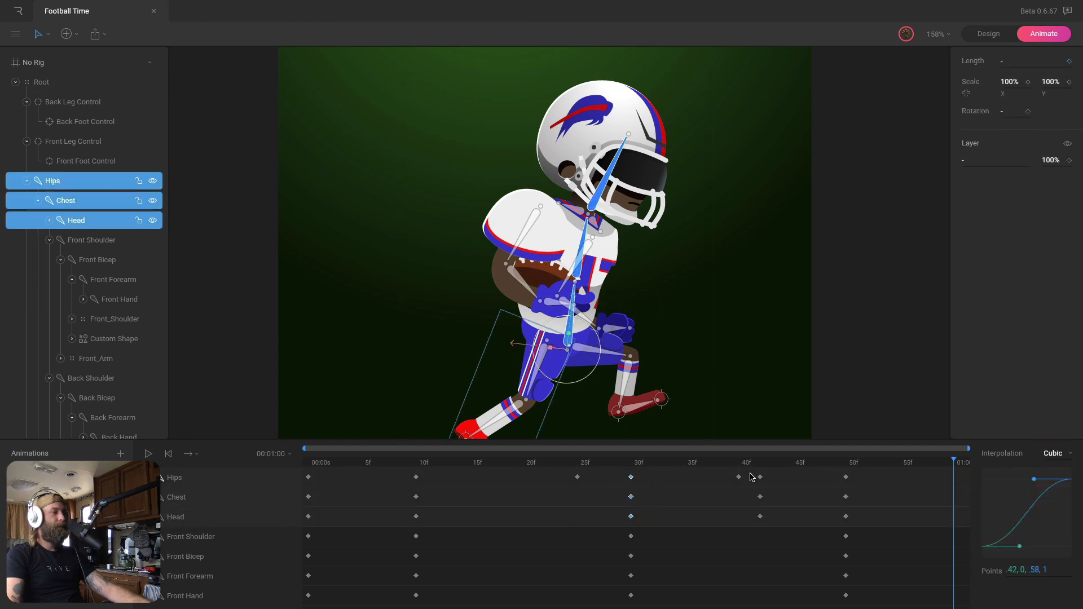
drag(752, 477, 786, 524)
click(1059, 495)
drag(824, 471, 869, 521)
click(1054, 494)
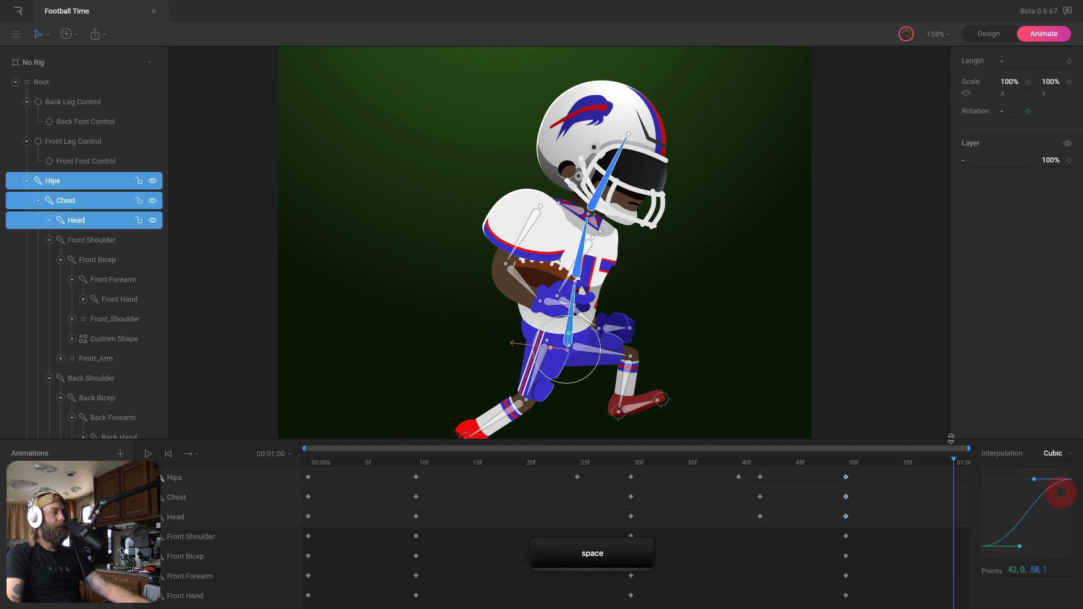
key(space)
click(841, 316)
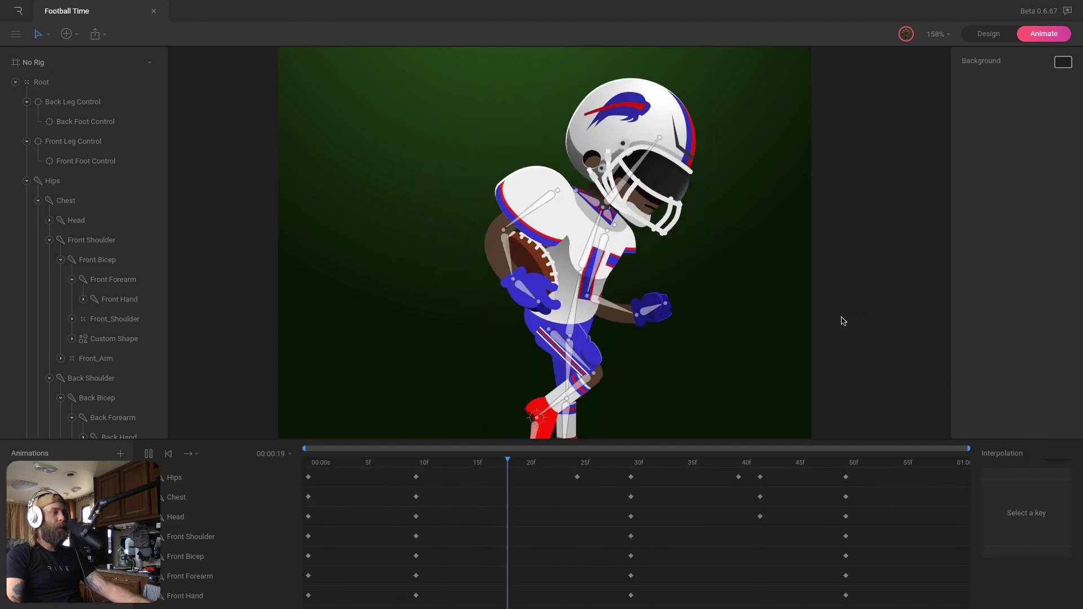
Collapse the Back Leg Control, Front Leg Control and Hips hierarchies and select the Shadow group
scroll(843, 320, down, 3)
scroll(840, 305, down, 1)
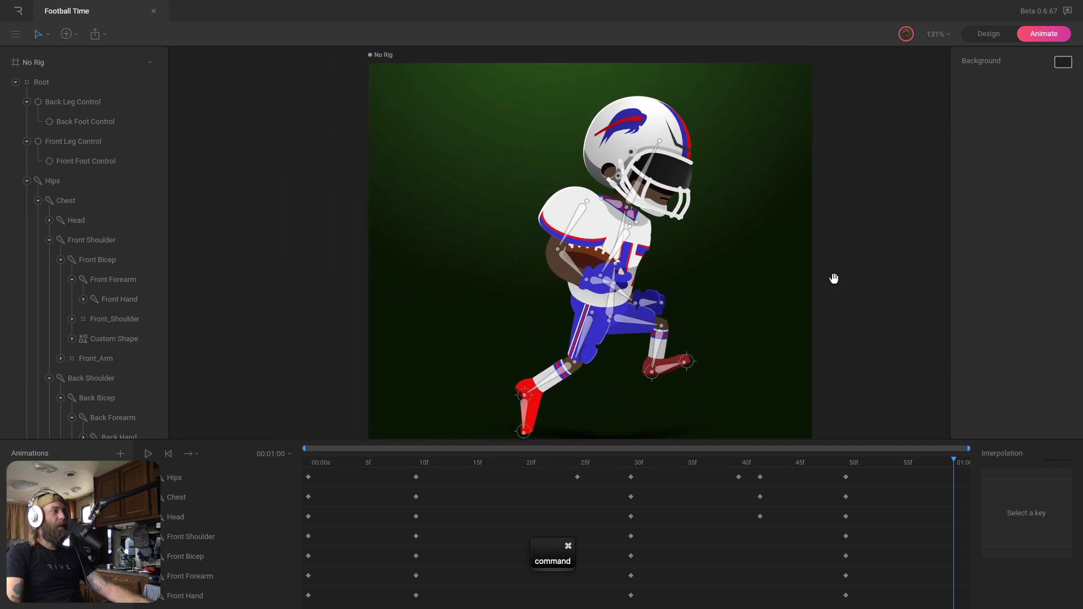
scroll(834, 279, down, 3)
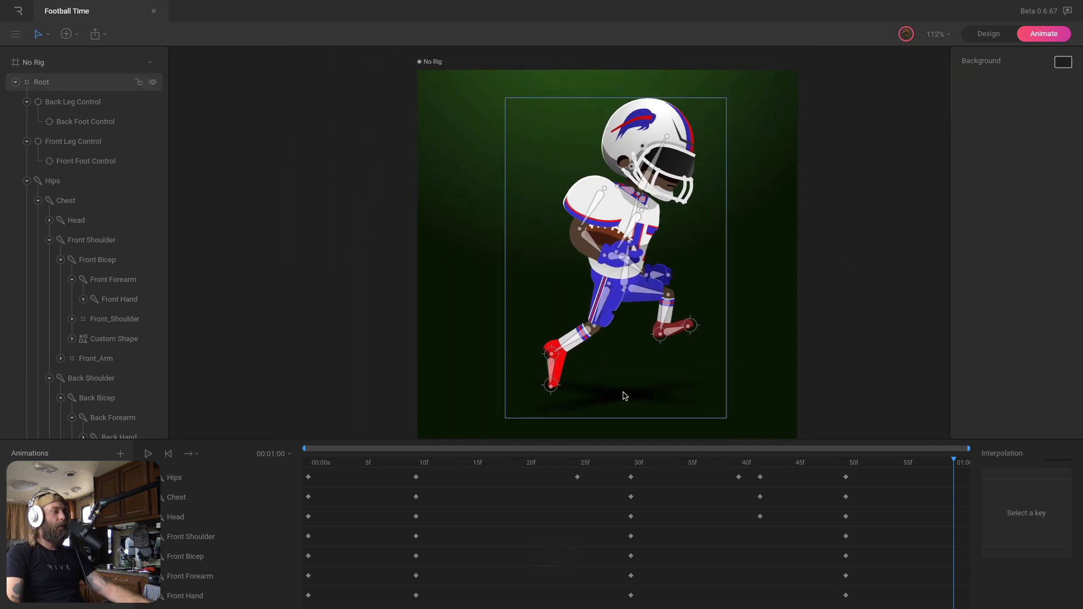
scroll(248, 505, up, 3)
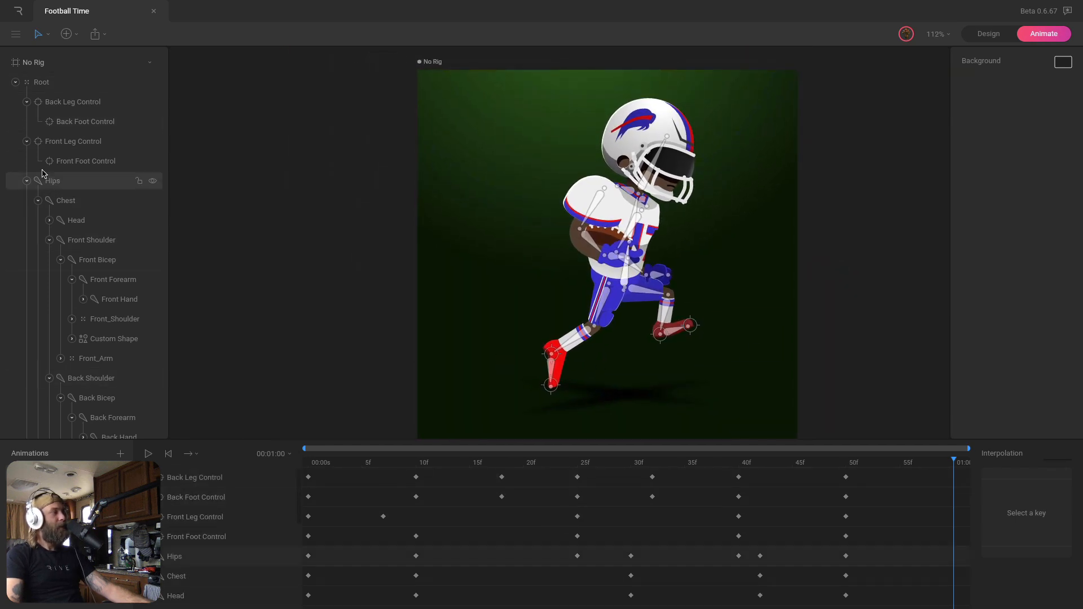
click(26, 102)
click(26, 121)
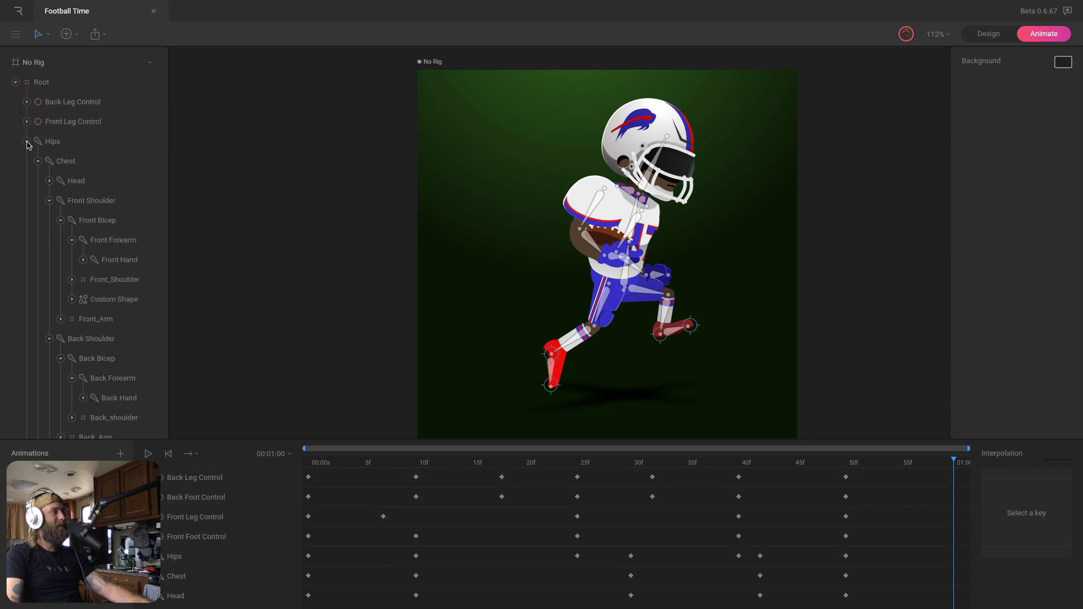
click(26, 141)
click(55, 164)
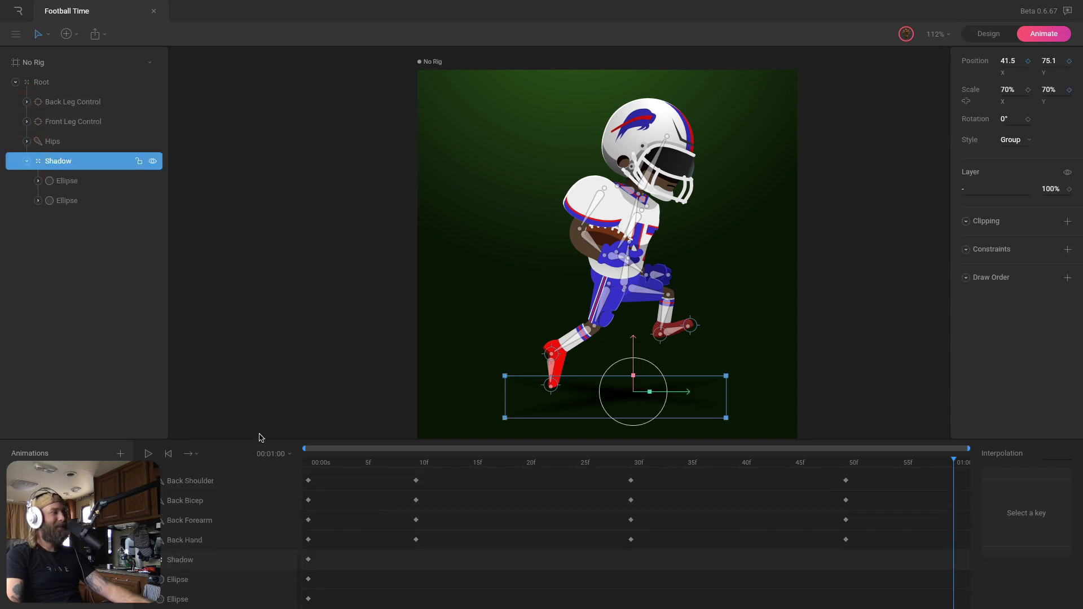
Key the Shadow group's scale at about 103% at 00:00:10 and about 55% at 00:00:30
click(414, 464)
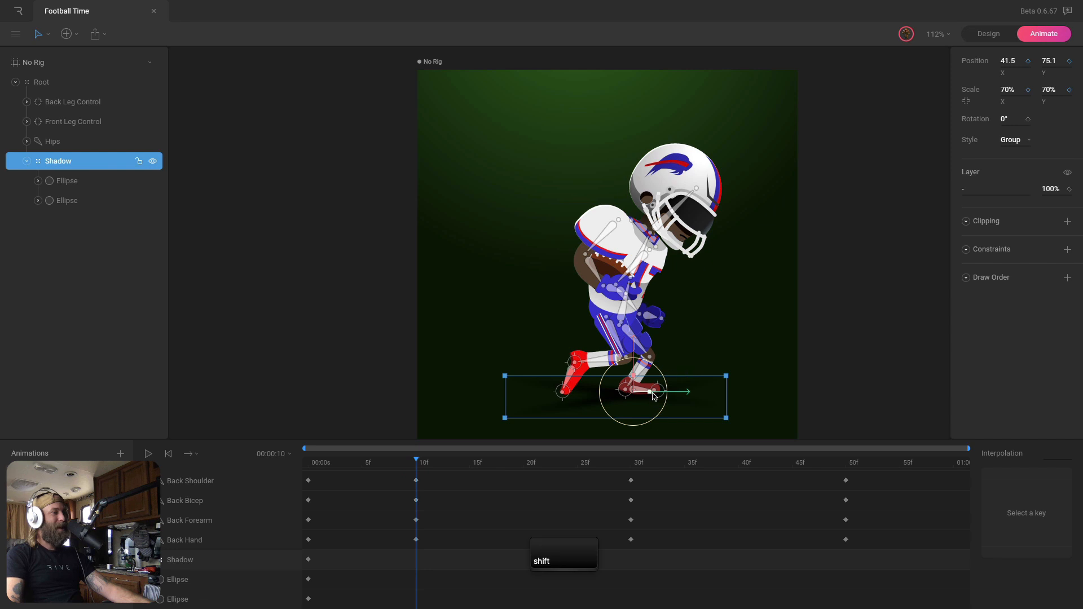
drag(650, 392, 669, 392)
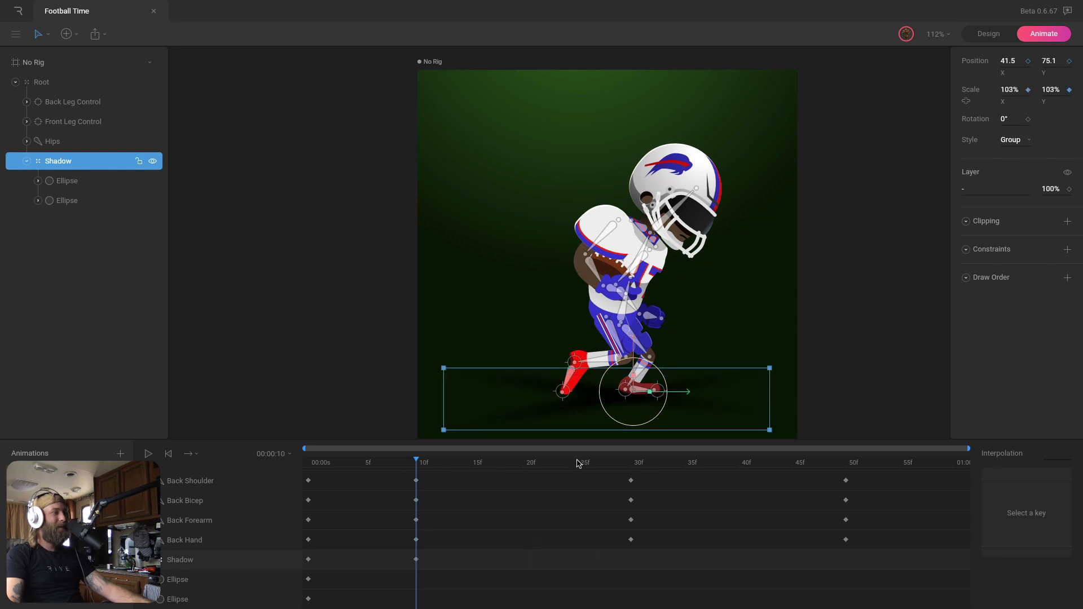
drag(578, 464, 630, 463)
drag(649, 392, 620, 397)
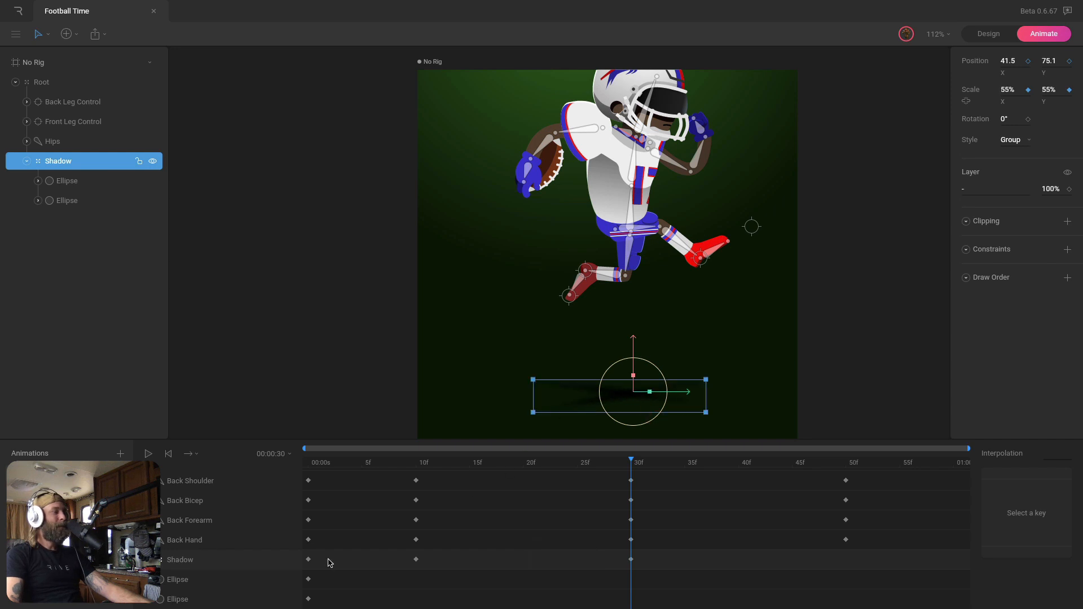
Copy the Shadow key from 00:00:10 to 00:00:42, lining it up with the Head key there
click(309, 559)
click(757, 463)
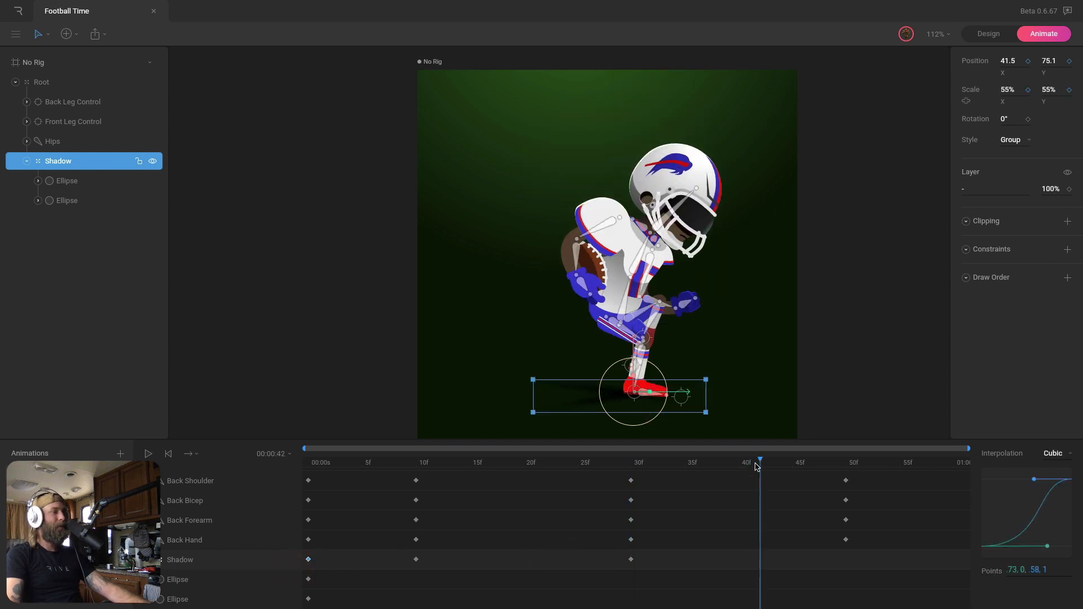
drag(439, 557, 388, 570)
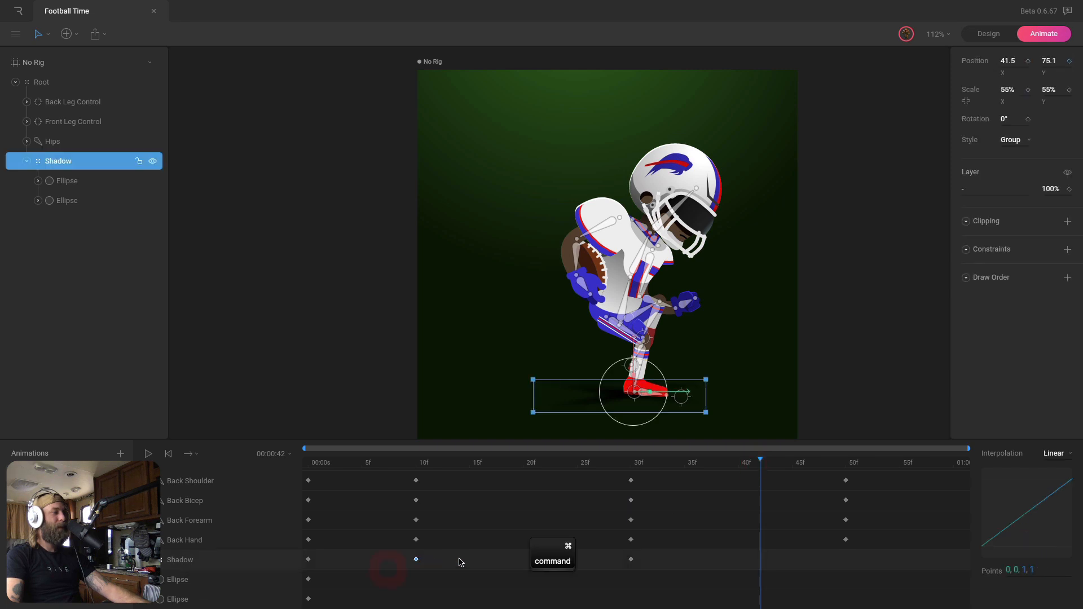
scroll(732, 483, up, 3)
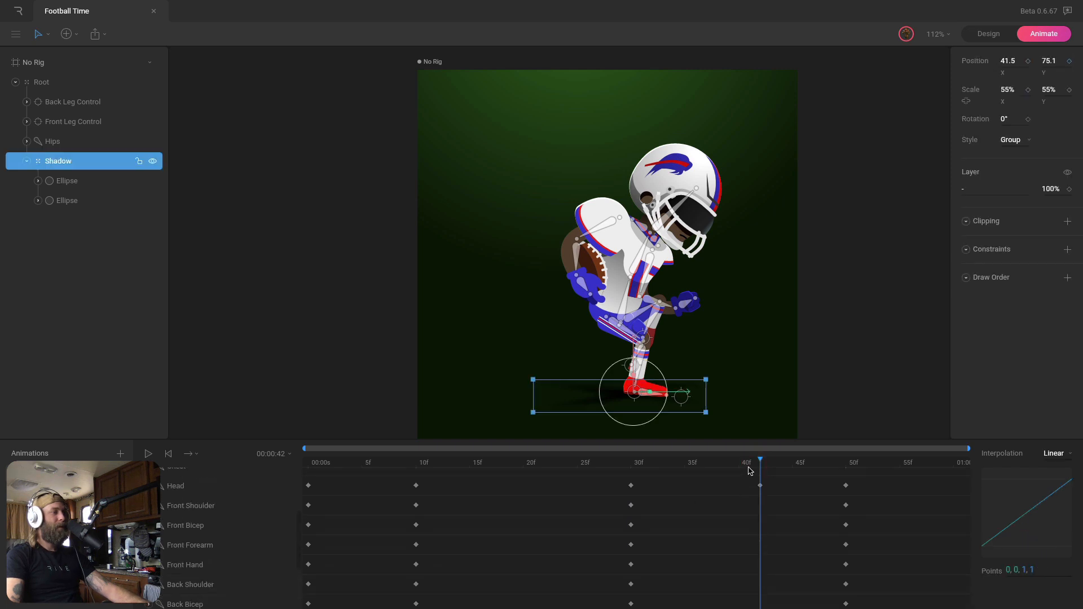
key(super+v)
scroll(724, 531, down, 3)
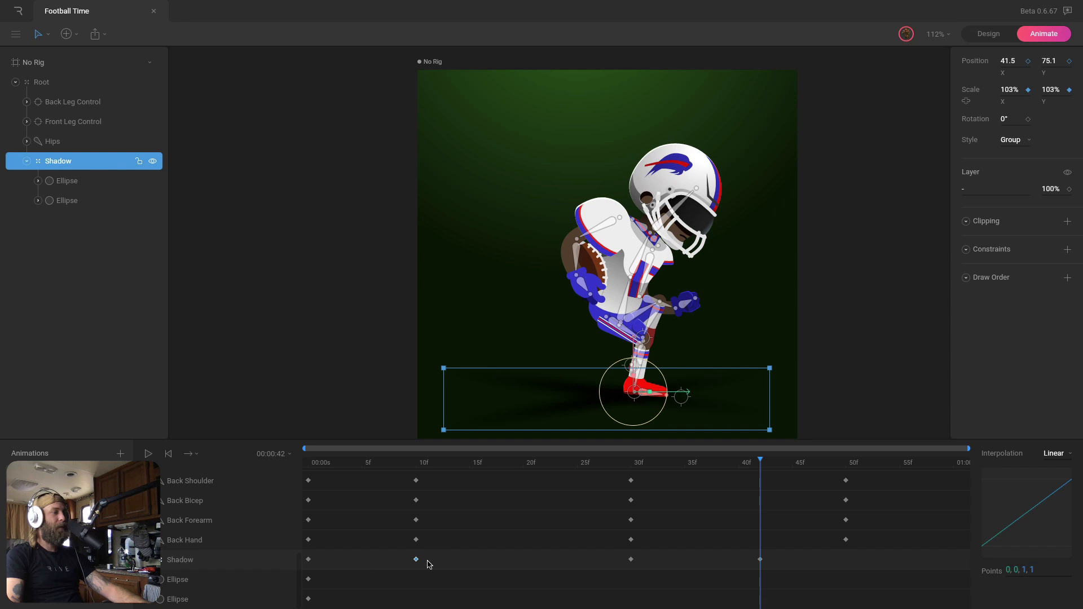
Copy the Shadow key from the first frame to 00:00:50
drag(366, 557, 297, 575)
key(super+c)
click(842, 467)
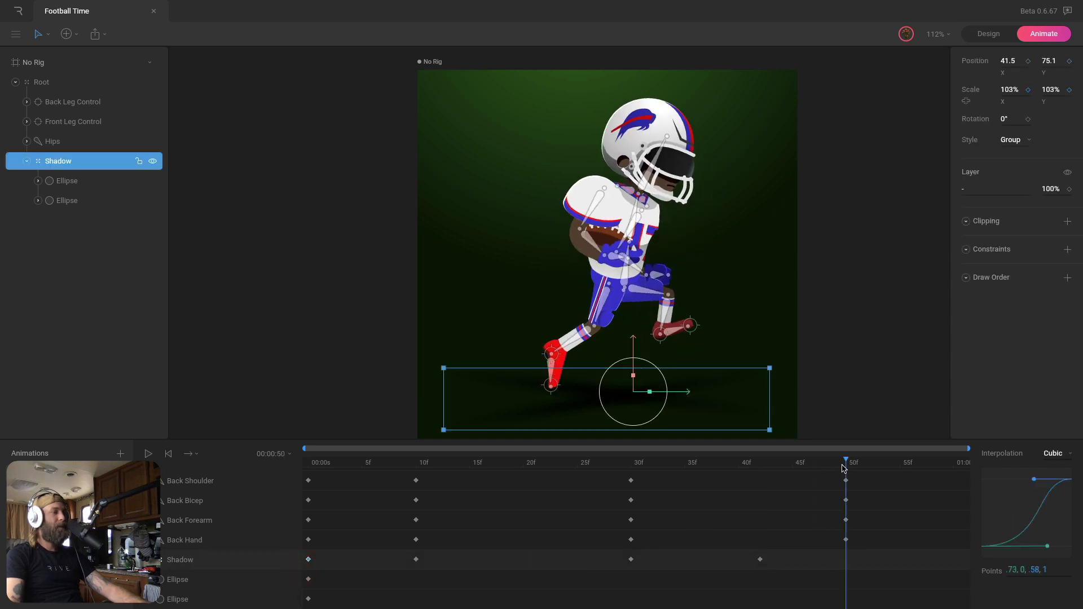
key(super+v)
Set all Shadow keys from the first frame to 00:00:50 to Cubic interpolation and play the animation
drag(874, 556, 299, 570)
click(1052, 454)
click(1054, 501)
key(space)
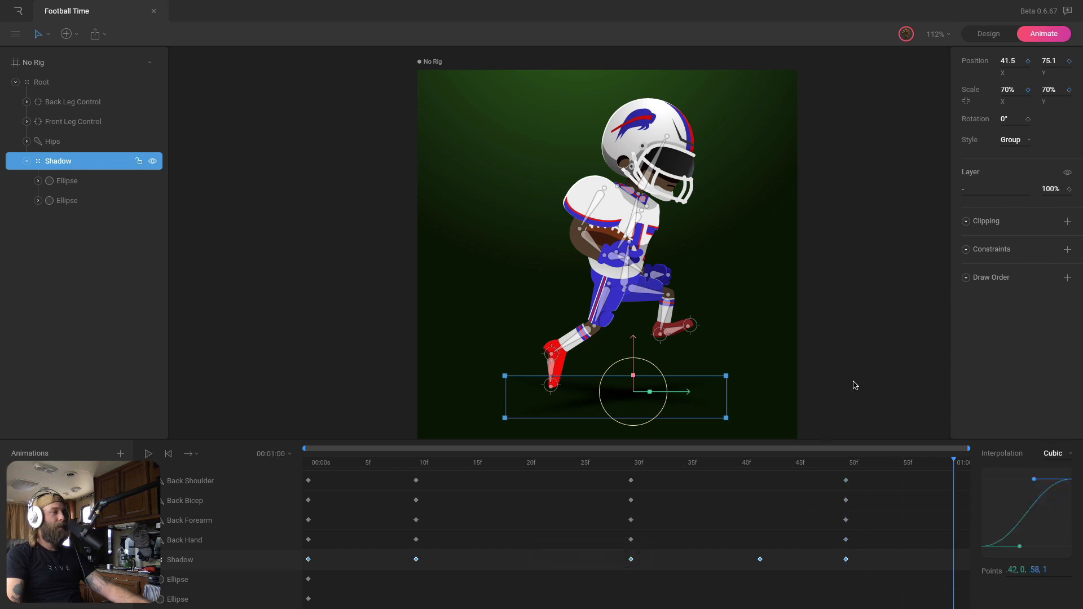
click(856, 385)
key(space)
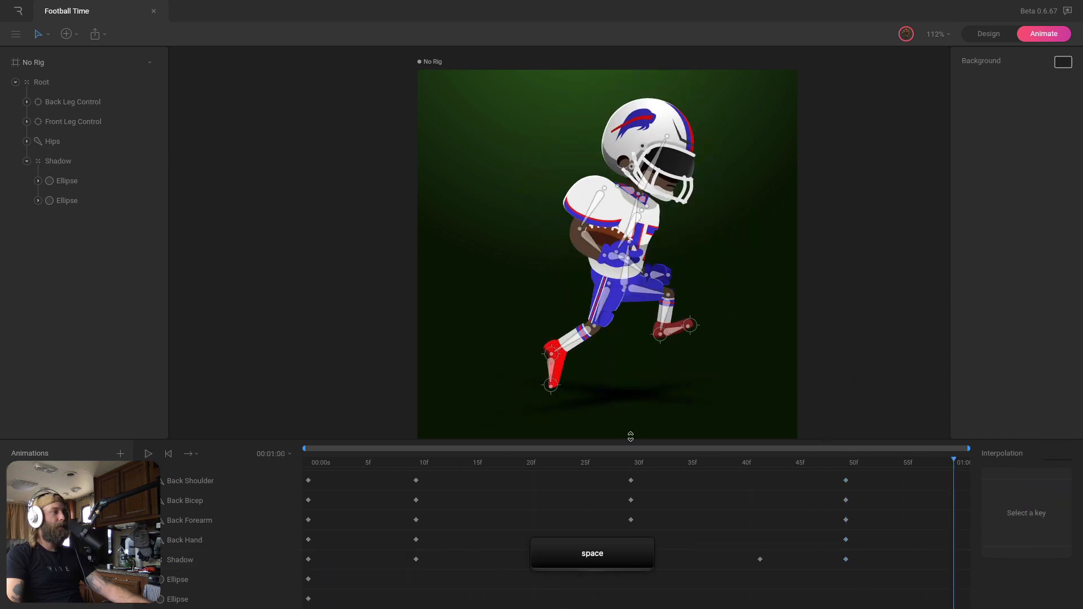
Reshape the first Shadow key's Cubic curve to about .13, .49, .58, 1, using the first Hips key's easing as reference
click(330, 565)
scroll(333, 556, up, 5)
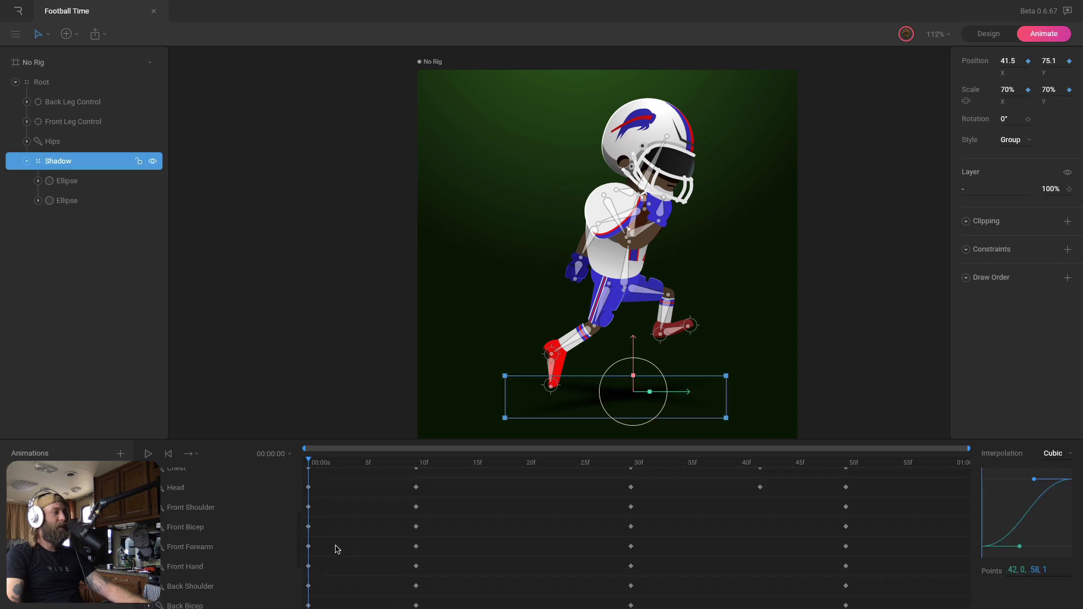
scroll(333, 539, up, 2)
click(308, 485)
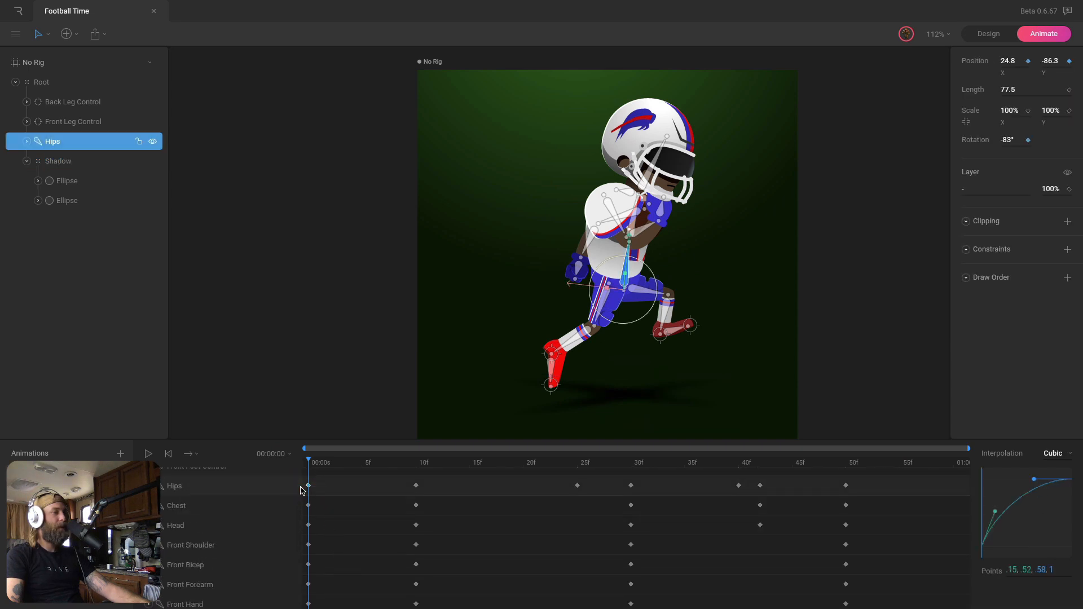
scroll(379, 561, down, 5)
click(308, 559)
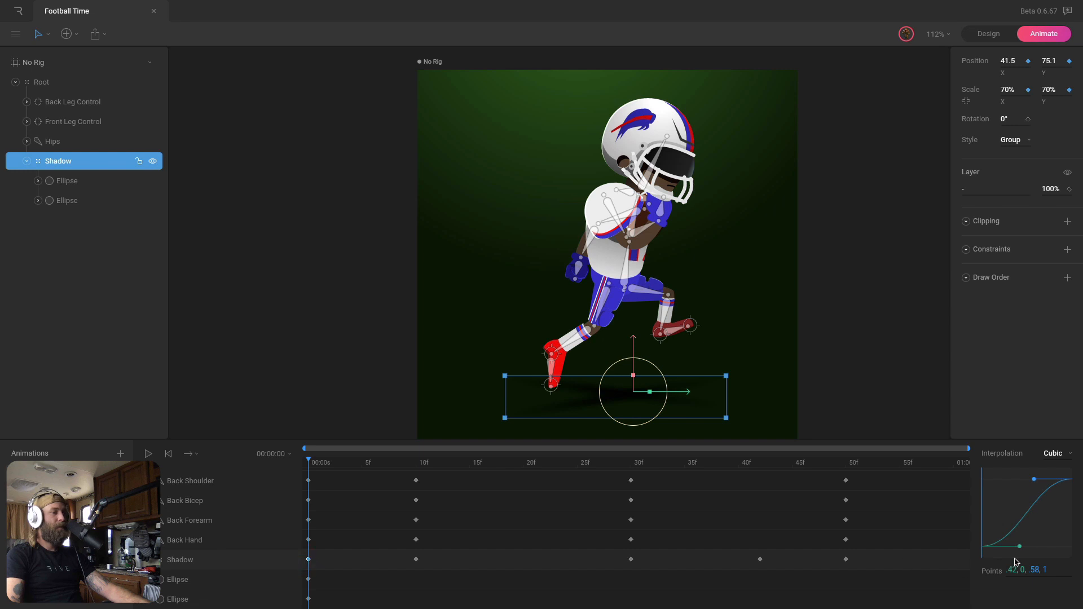
drag(995, 511, 993, 513)
scroll(365, 525, up, 5)
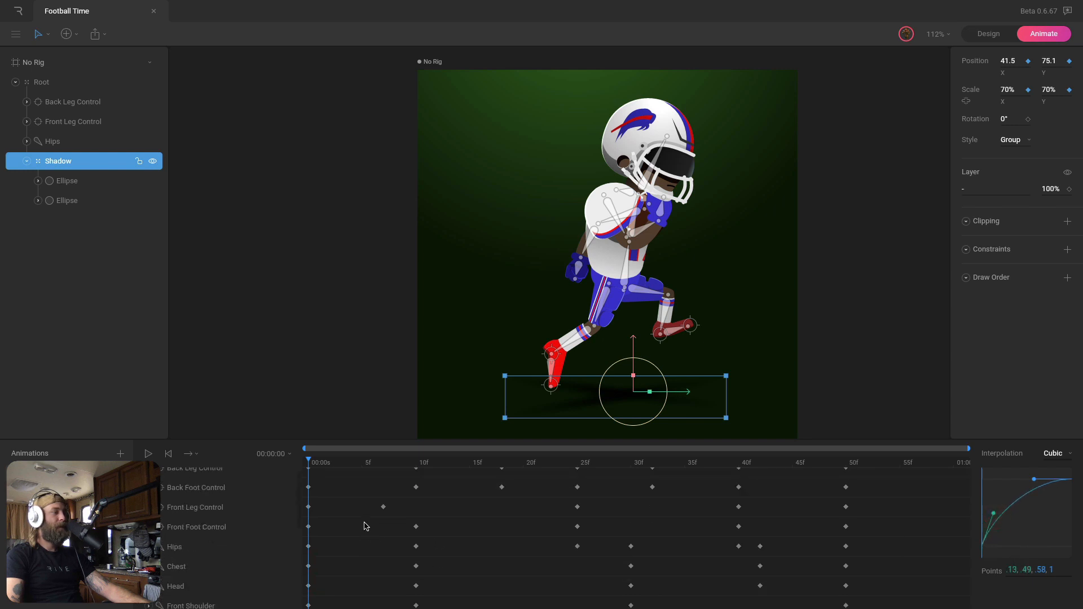
Compare the easing curves and timing of the Hips keys at 00:00:10, 00:00:25 and 00:00:30 with the Shadow keys
click(416, 556)
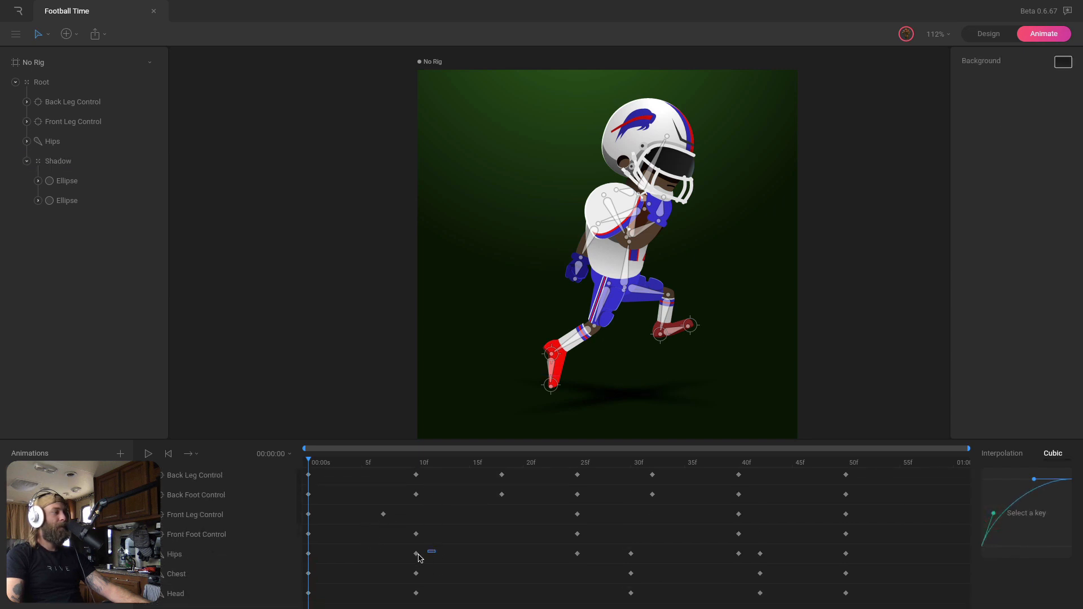
scroll(449, 566, down, 2)
scroll(451, 568, down, 5)
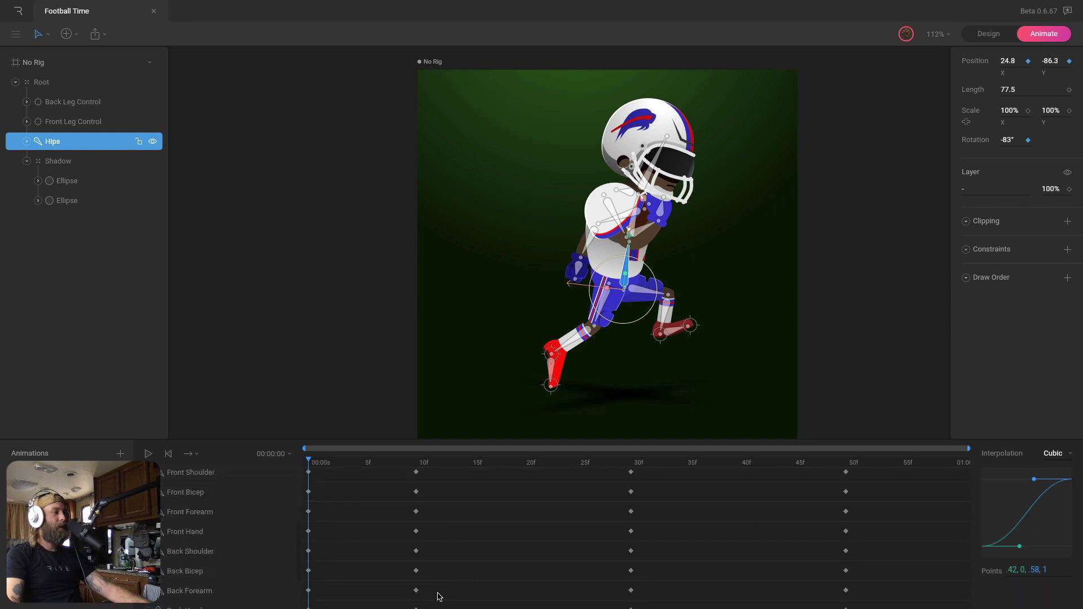
click(434, 556)
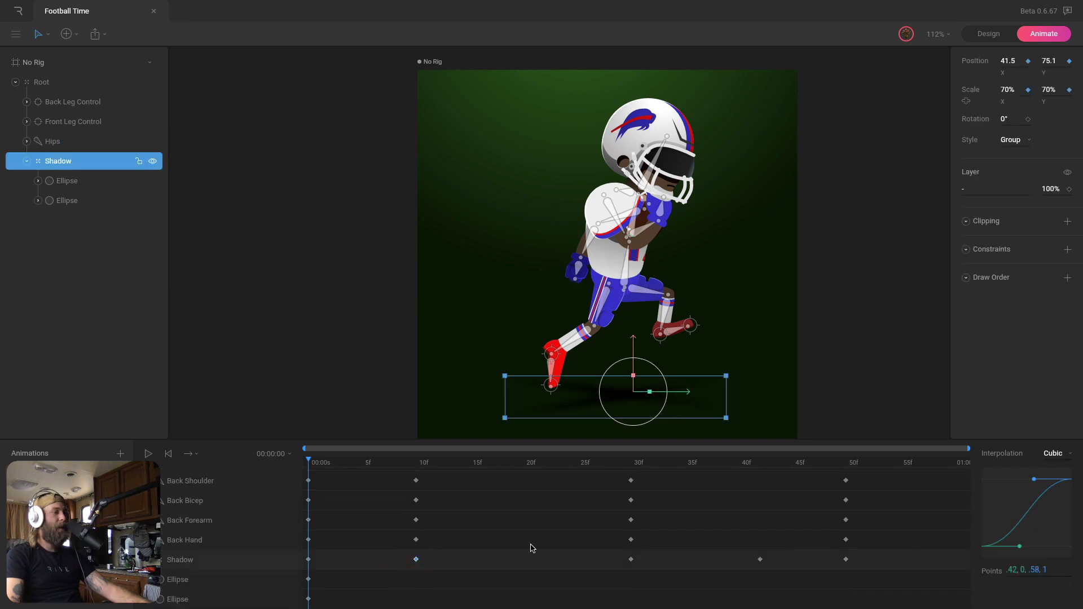
scroll(530, 545, up, 5)
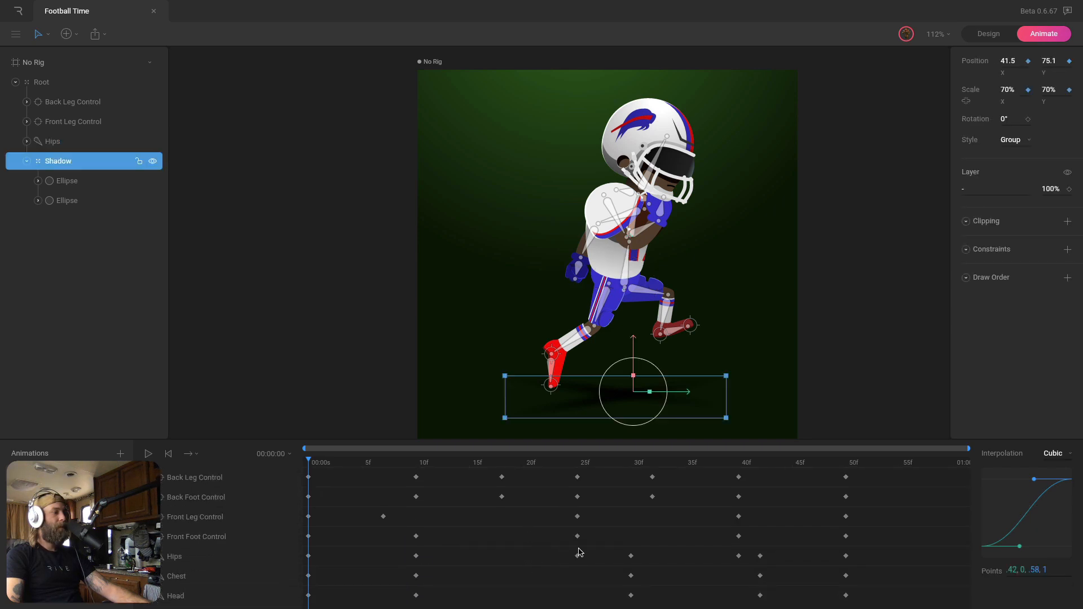
click(577, 555)
scroll(592, 562, down, 5)
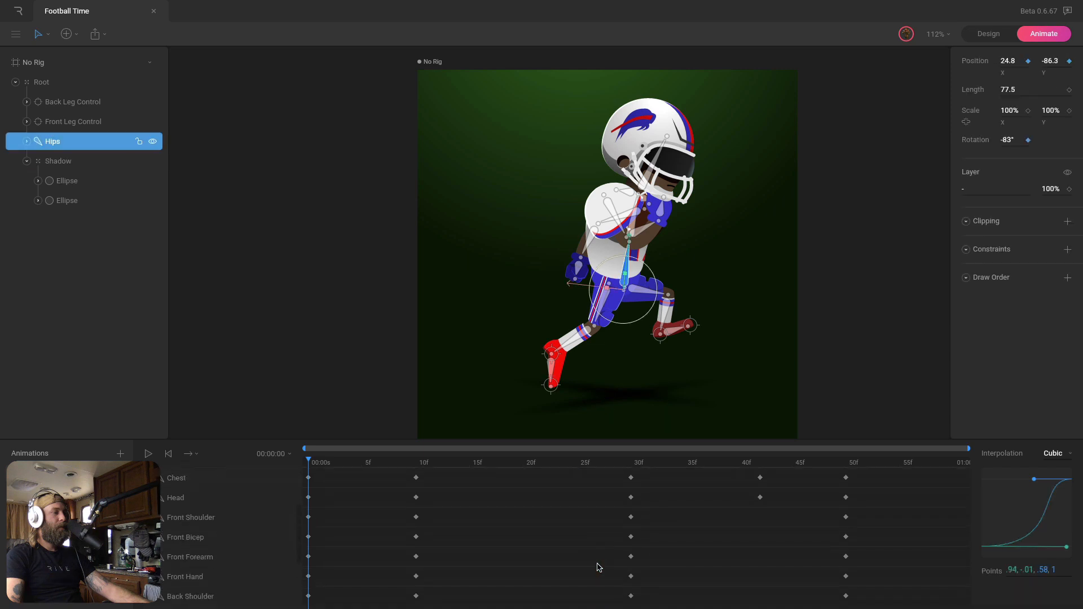
scroll(599, 568, down, 5)
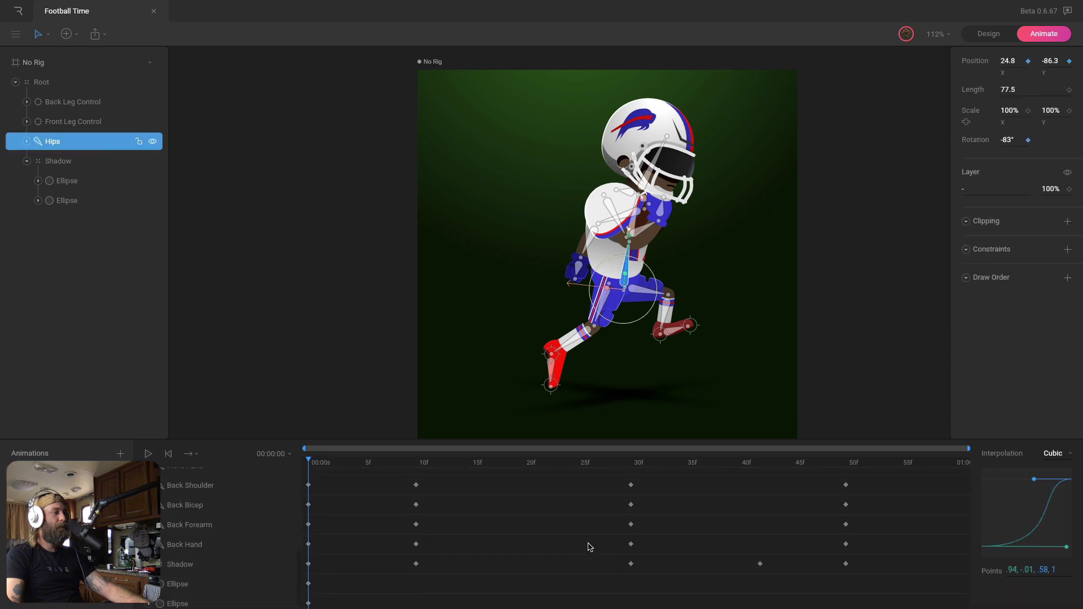
scroll(588, 546, up, 5)
click(633, 463)
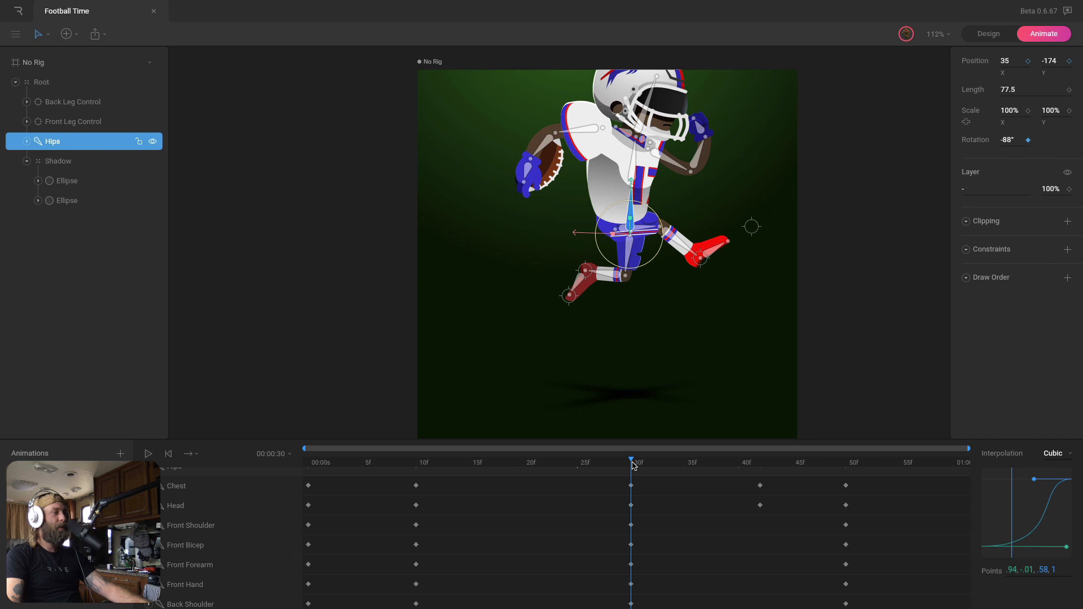
scroll(639, 470, up, 3)
drag(642, 540, 617, 557)
scroll(653, 563, down, 2)
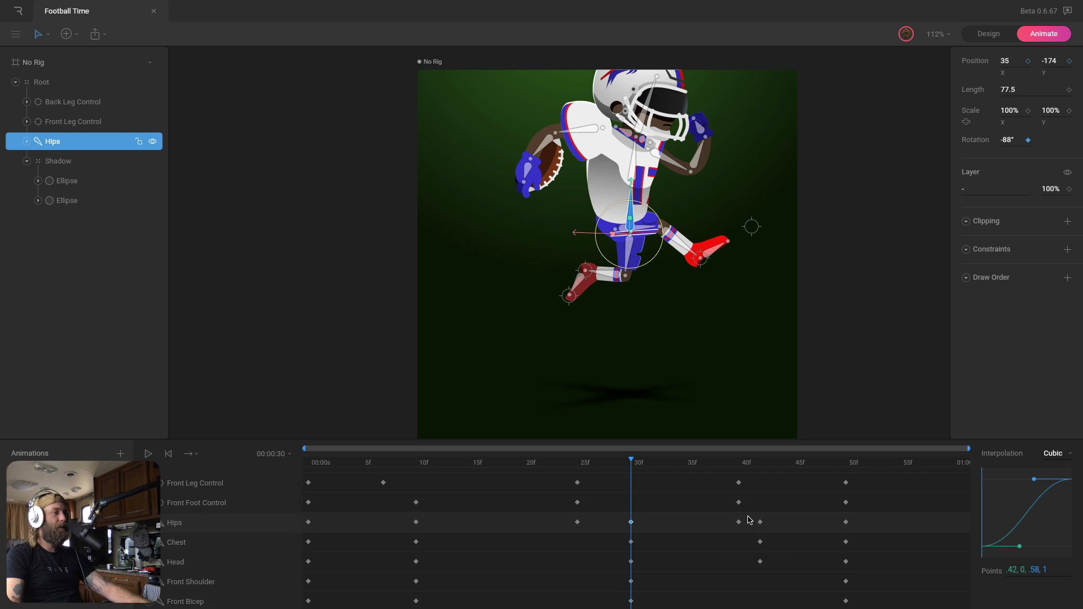
Move the Shadow key from 00:00:42 to 00:00:40, adjust its Cubic curve to about .73, -.01, .58, 1, and play back
click(737, 521)
click(740, 464)
scroll(723, 590, down, 5)
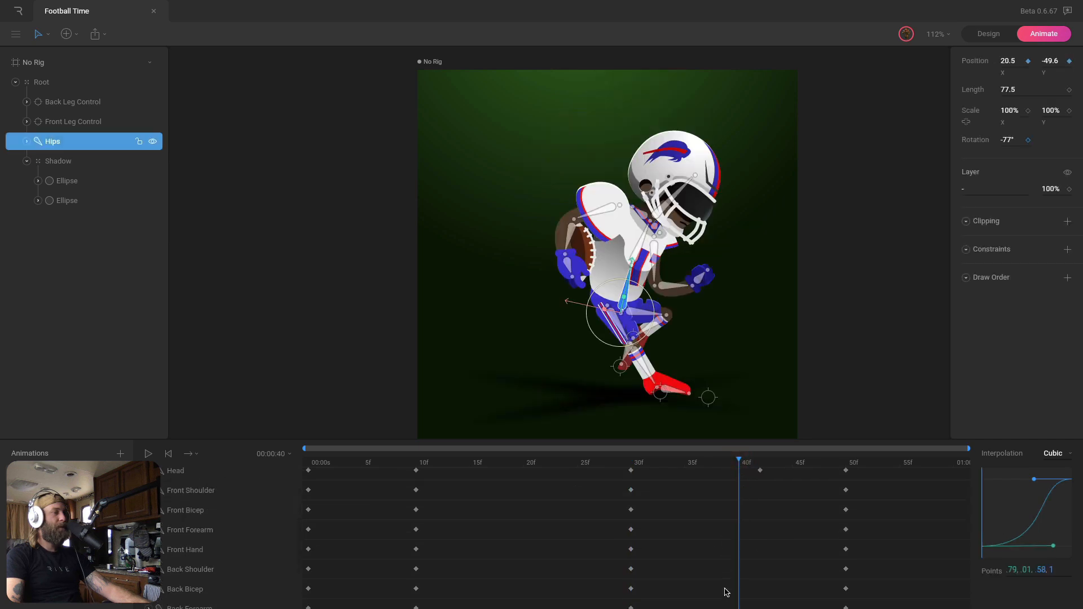
mouse_move(759, 560)
mouse_down()
mouse_move(752, 574)
mouse_move(738, 566)
mouse_up()
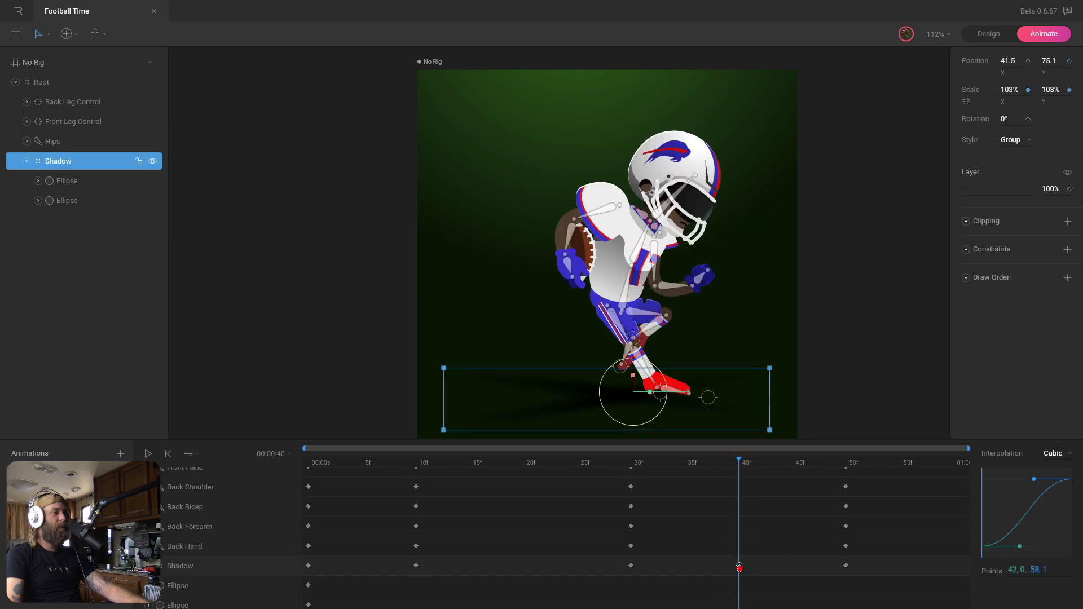
drag(1016, 546, 1046, 545)
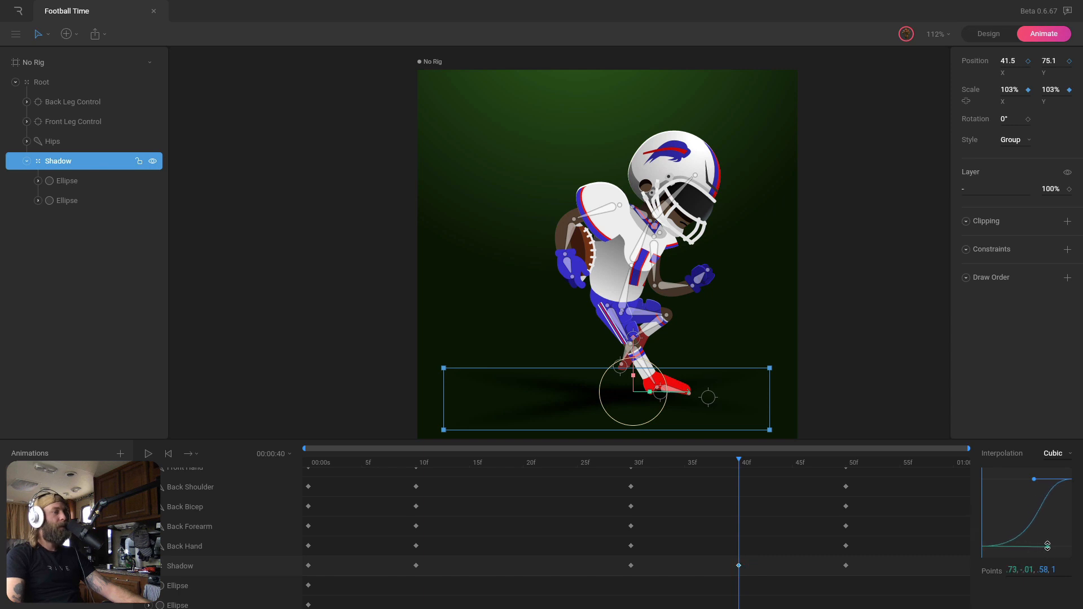
click(825, 375)
key(space)
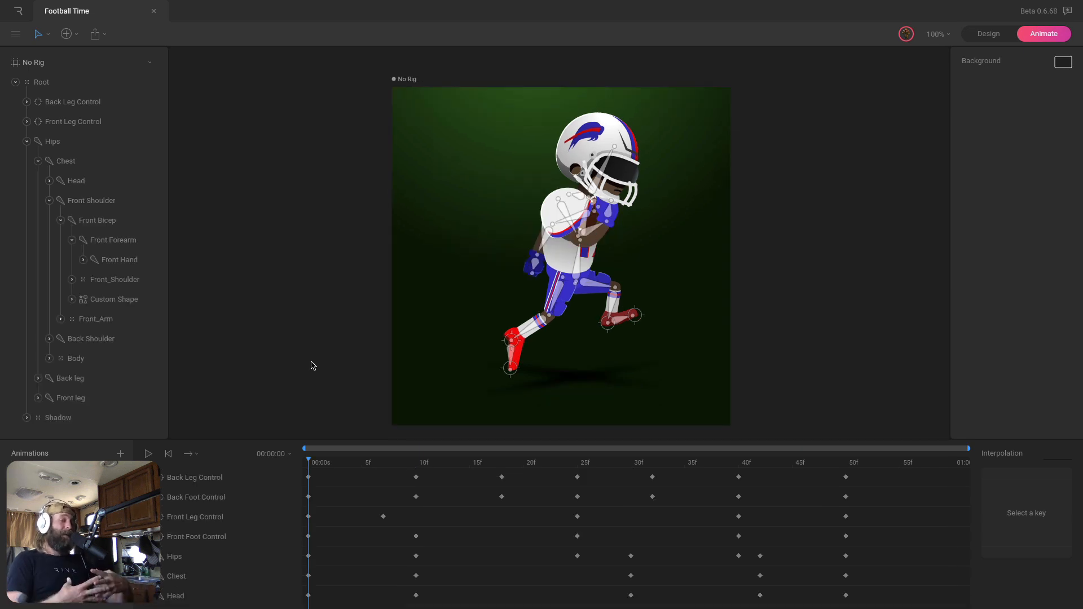
Create a state machine and place the Run animation below Entry with the Jump animation beside it as states
click(121, 454)
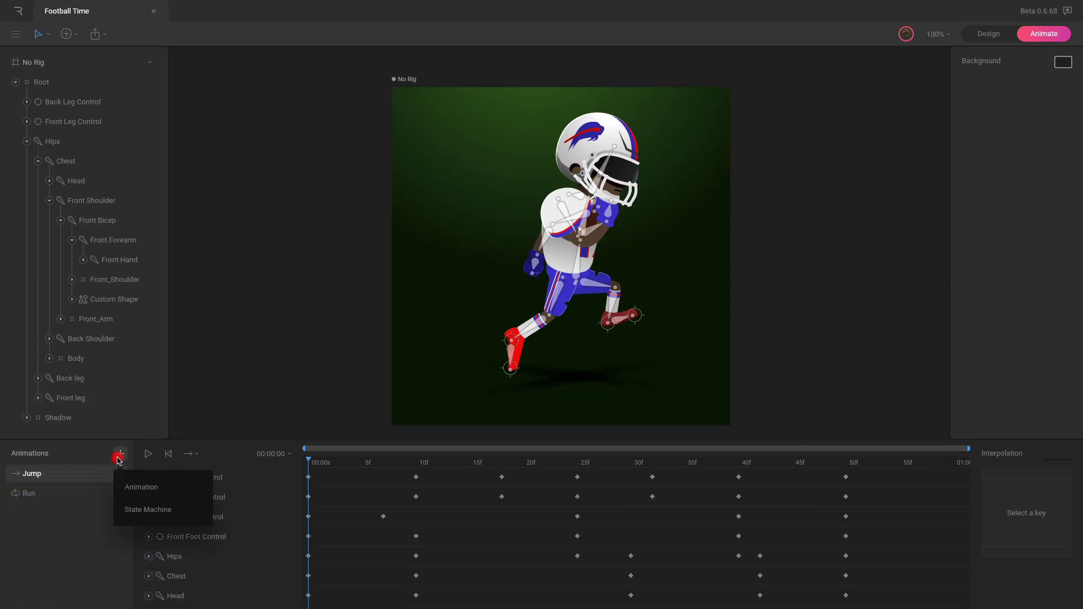
click(141, 509)
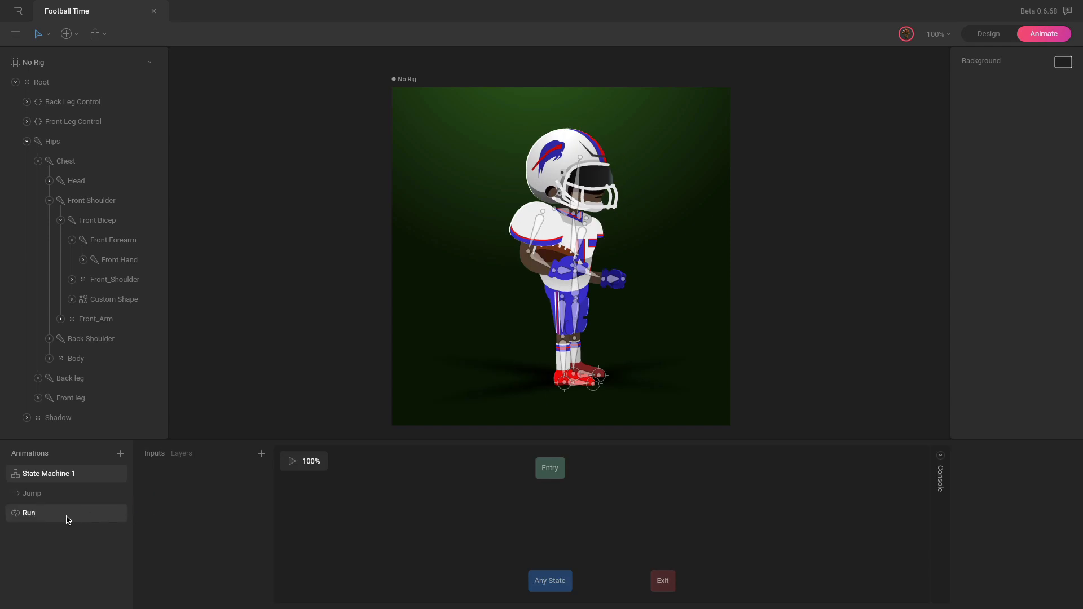
drag(66, 520, 553, 522)
drag(110, 494, 637, 522)
click(558, 517)
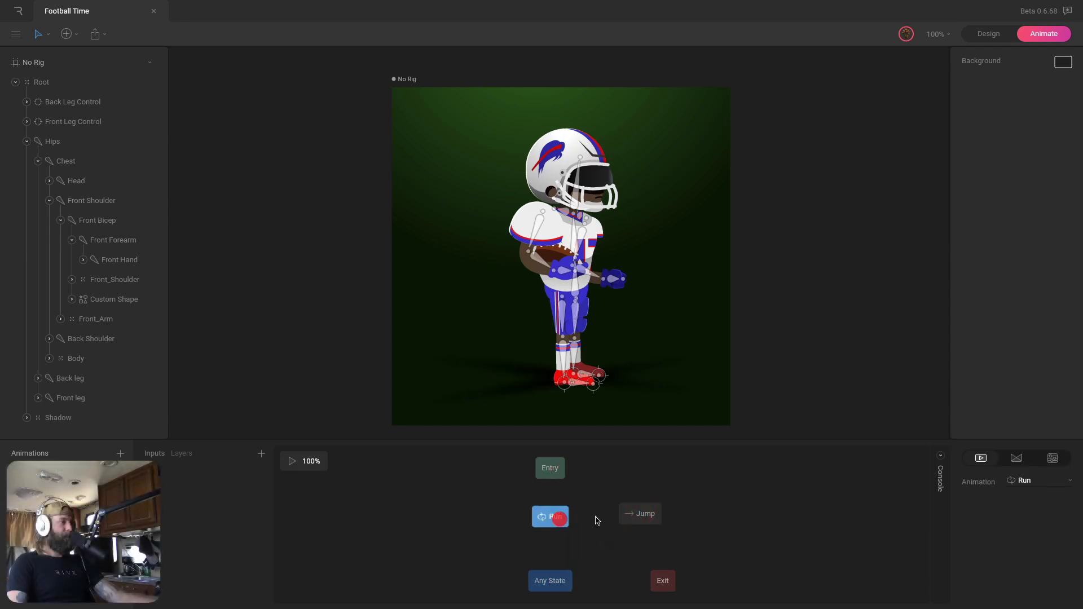
click(644, 516)
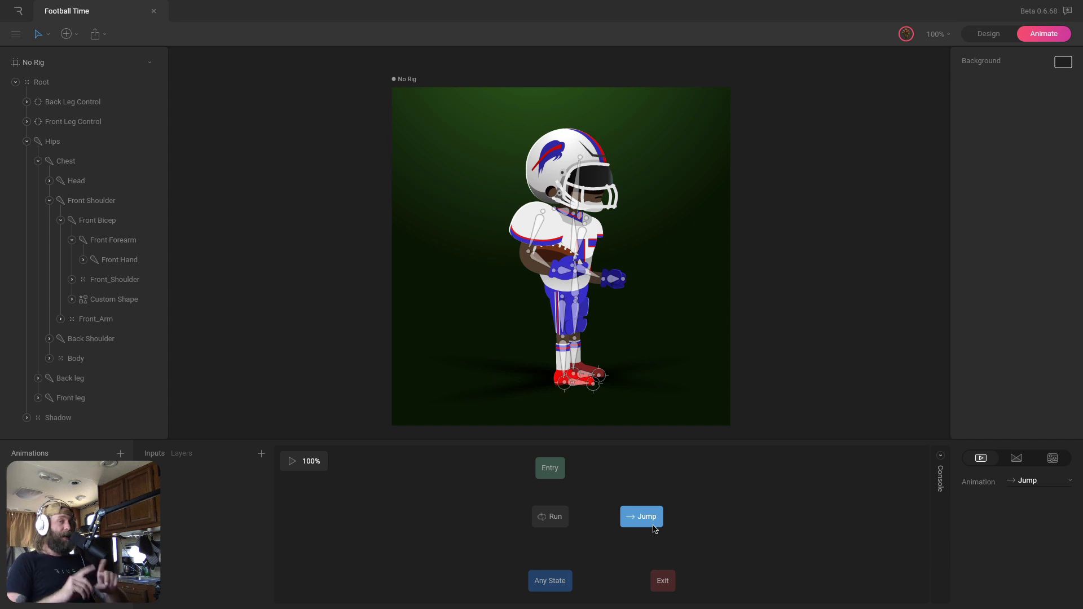
Connect Entry to the Run state with a transition and play the state machine briefly
mouse_move(553, 485)
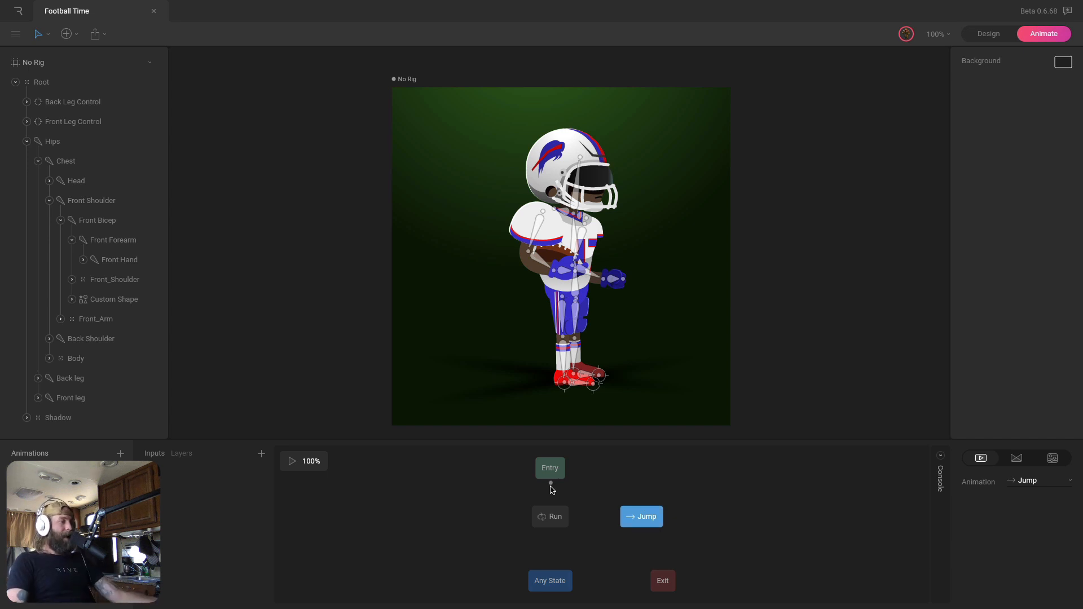
drag(551, 484, 551, 515)
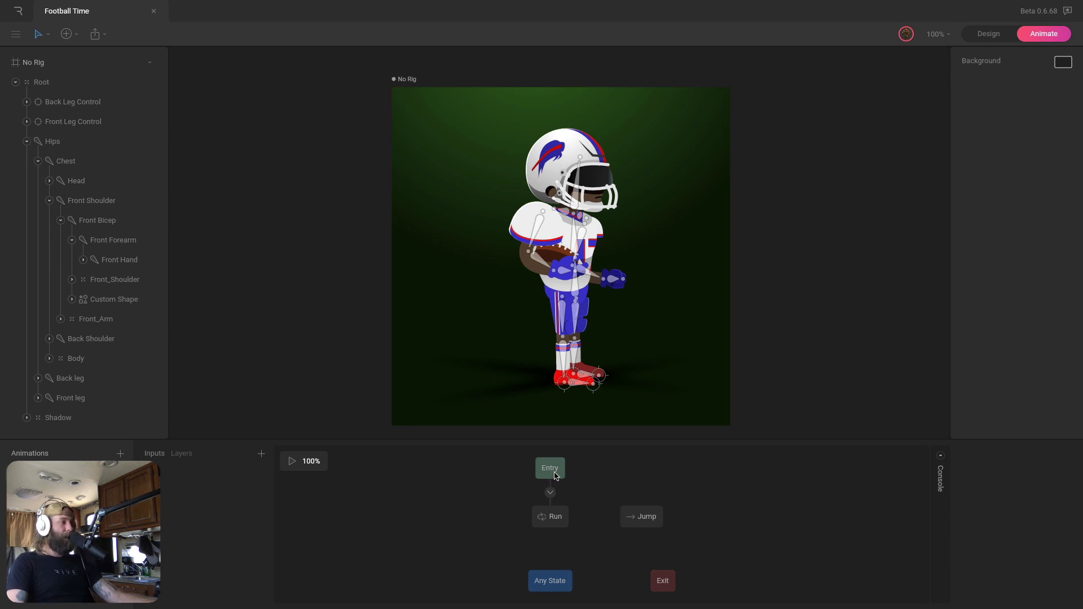
click(293, 462)
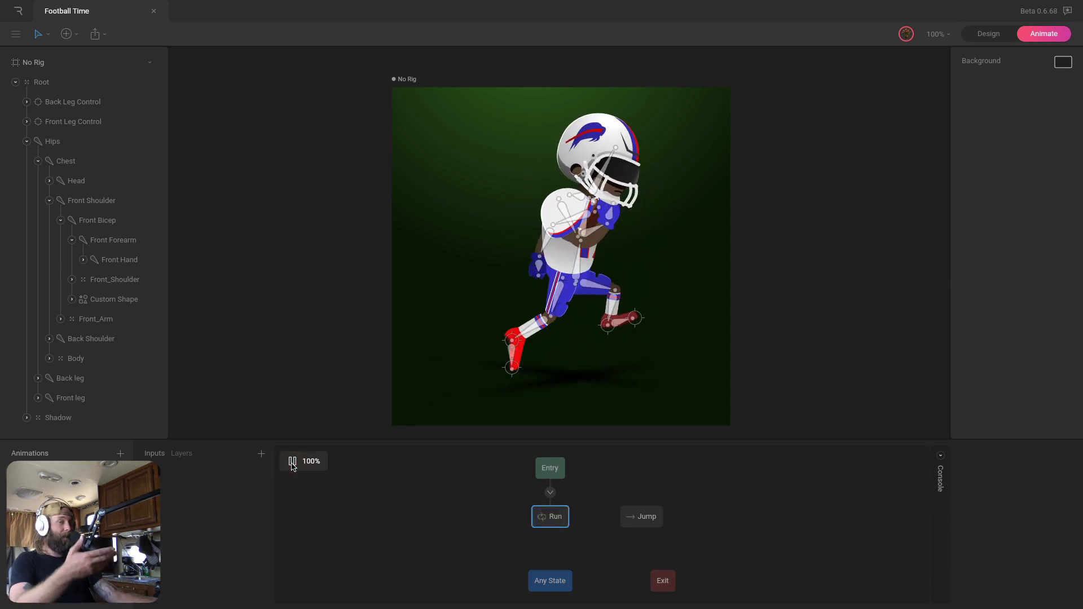
click(292, 461)
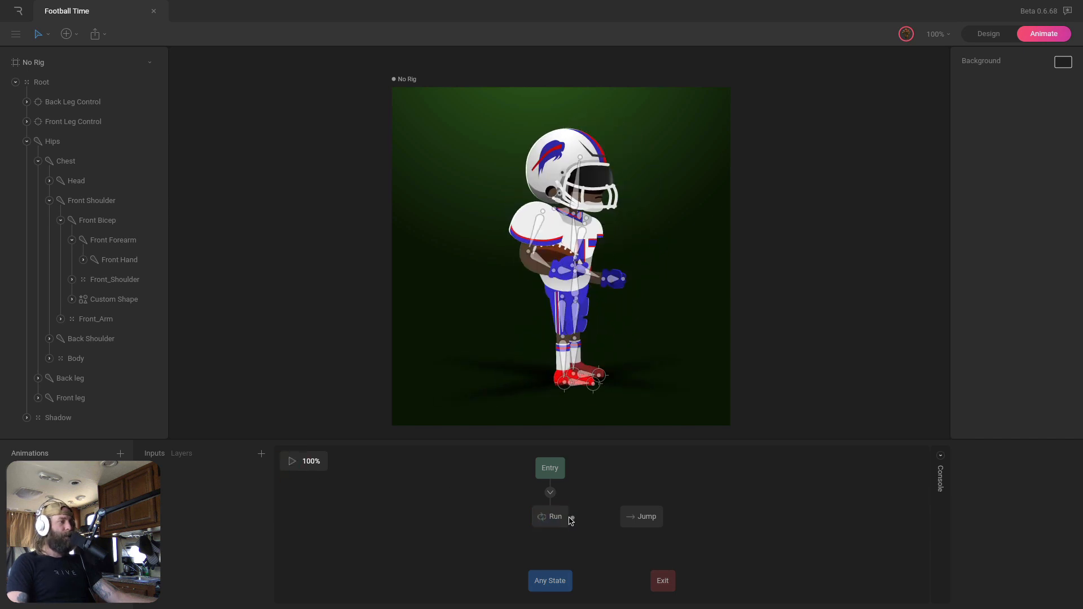
Create transitions in both directions between the Run and Jump states, and play the state machine
drag(571, 517, 663, 519)
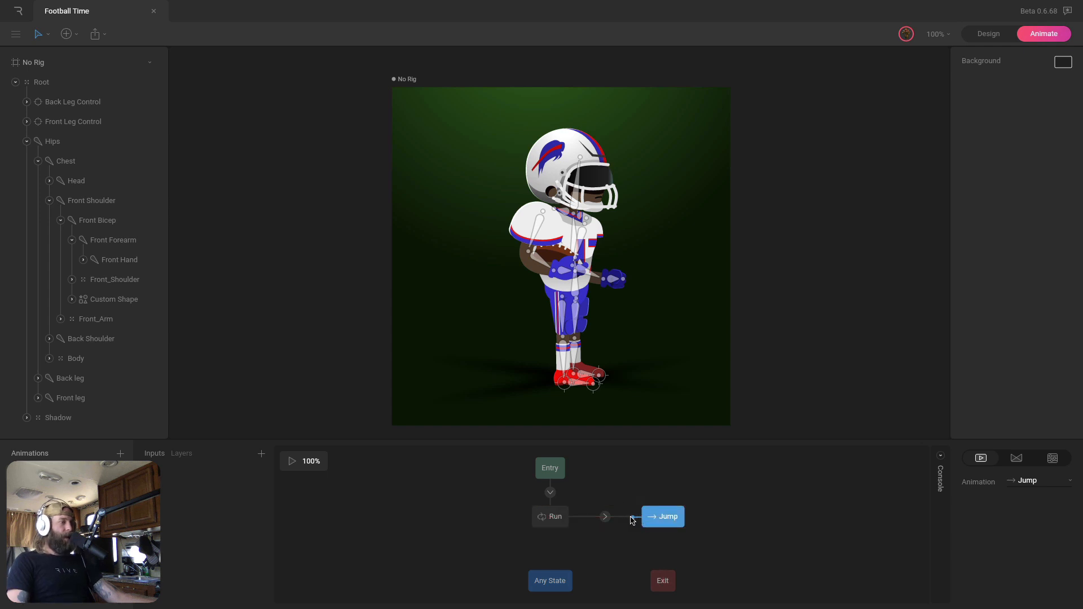
drag(615, 520, 584, 520)
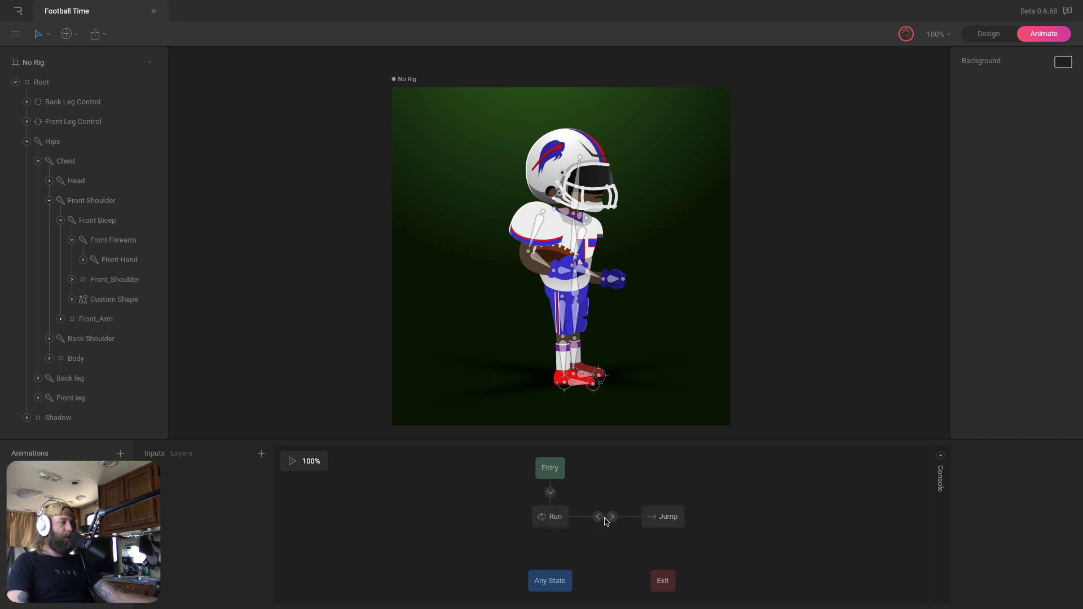
click(293, 462)
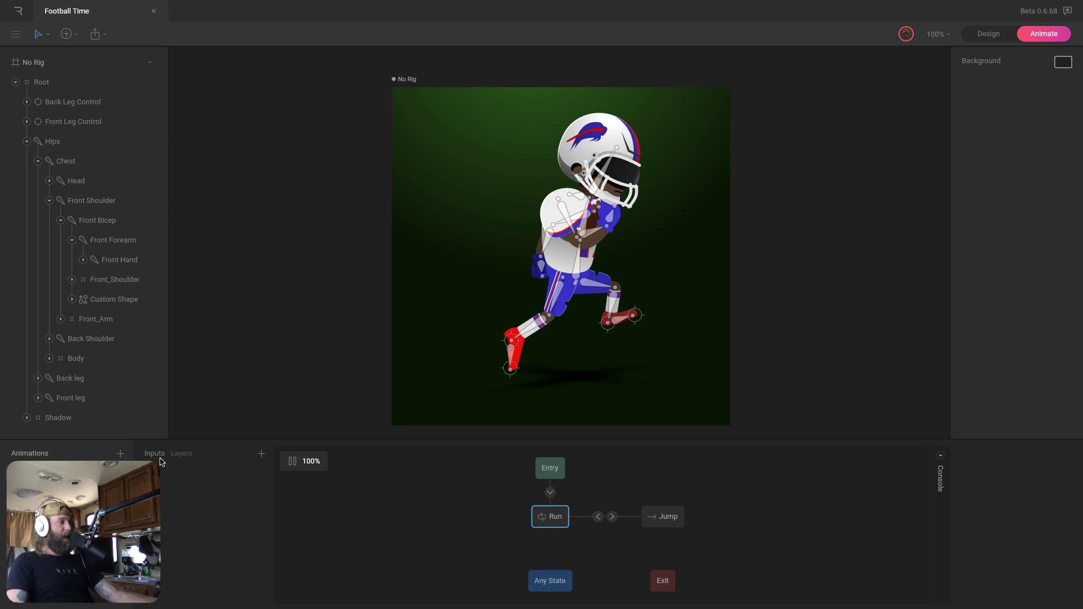
Add a Trigger input to the state machine and name it Jump
click(262, 455)
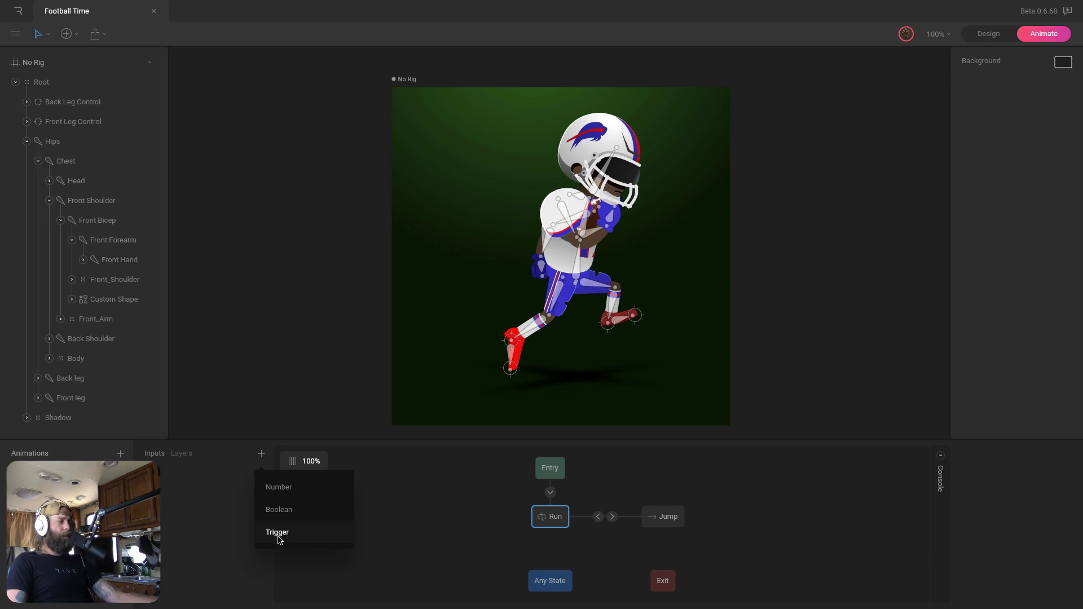
click(323, 538)
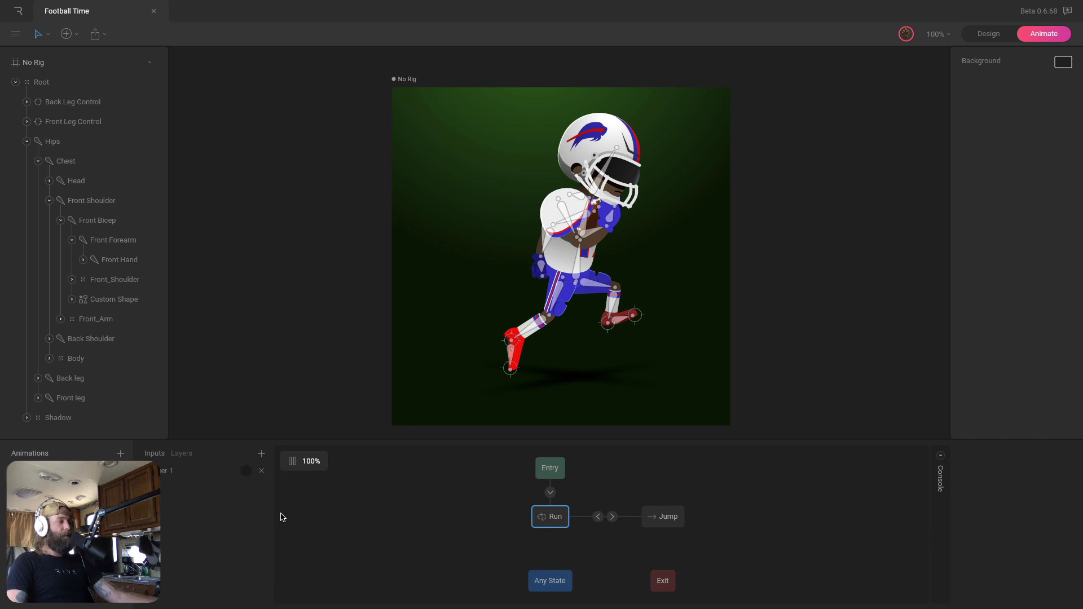
double_click(162, 476)
text(Ju)
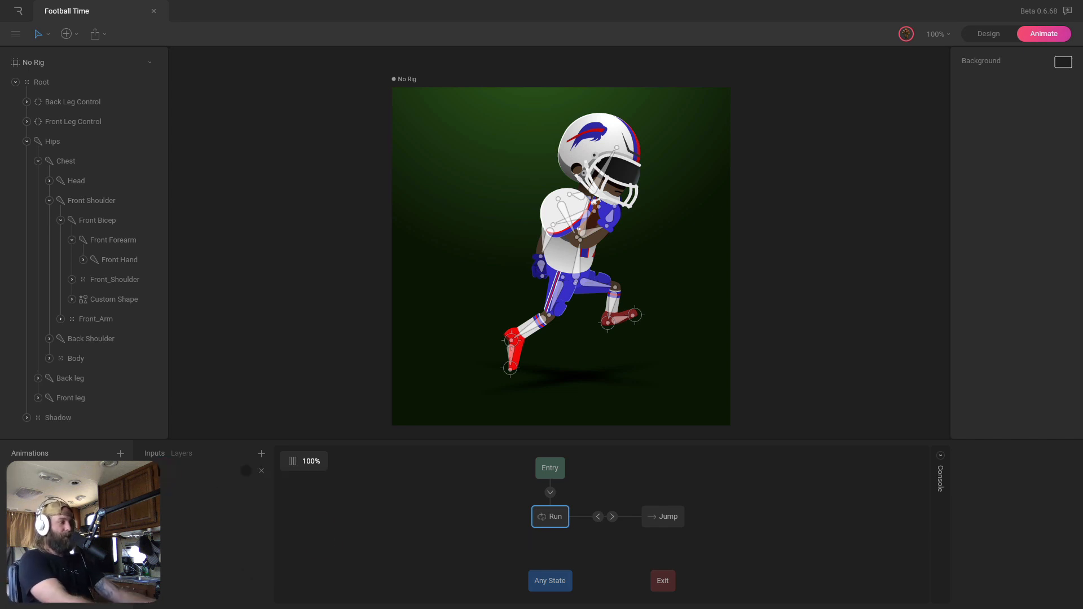
text(mp)
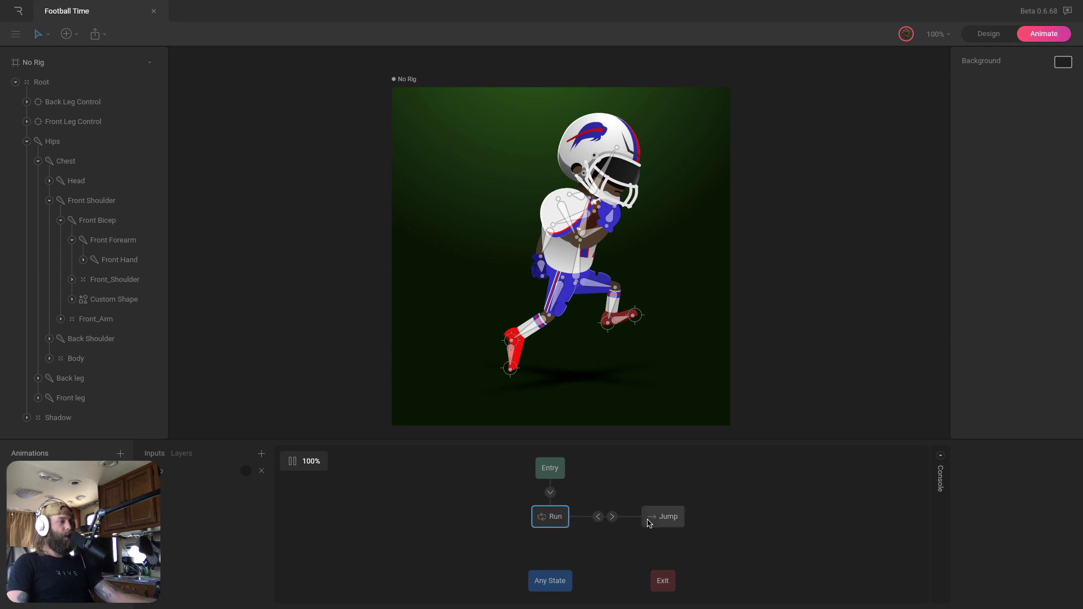
Add a condition using the Jump trigger to the Run to Jump transition
click(613, 517)
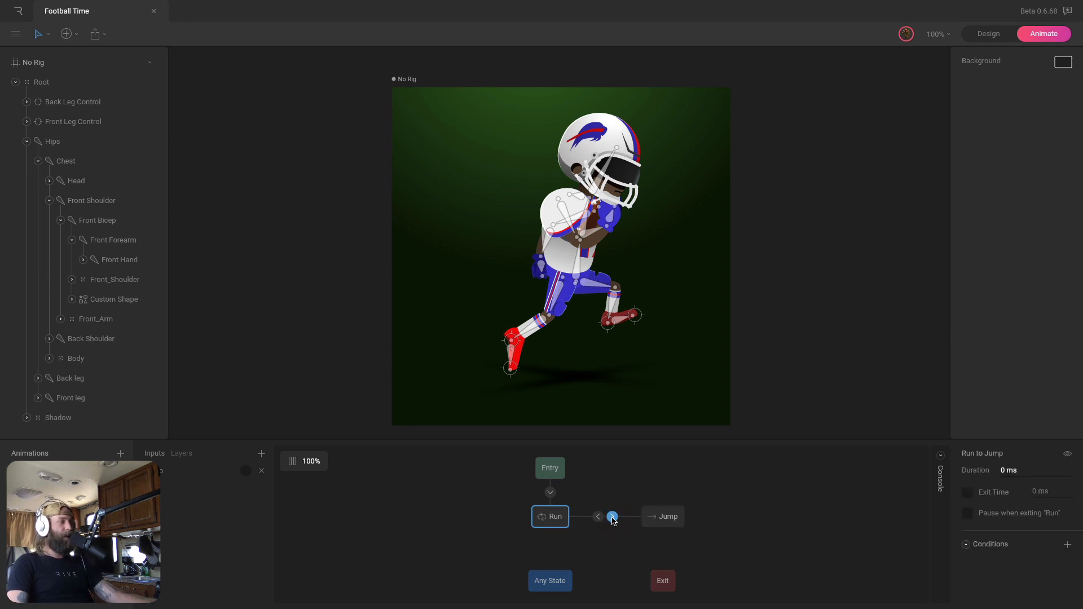
click(1068, 544)
click(1053, 565)
click(1021, 587)
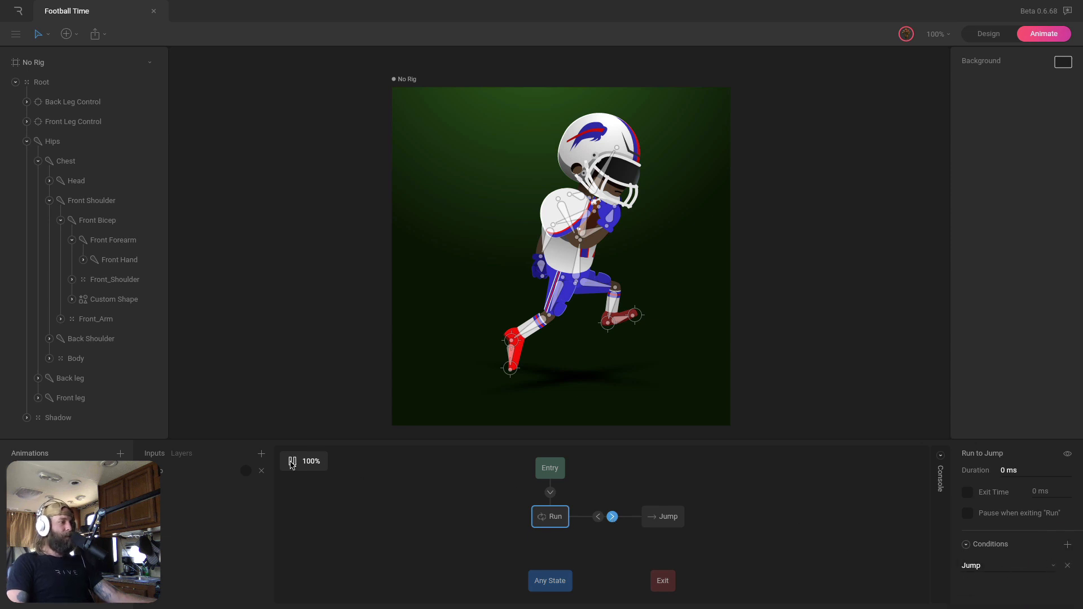
Restart the state machine playback, fire the Jump trigger to test the transition, and stop playback
click(292, 462)
click(293, 462)
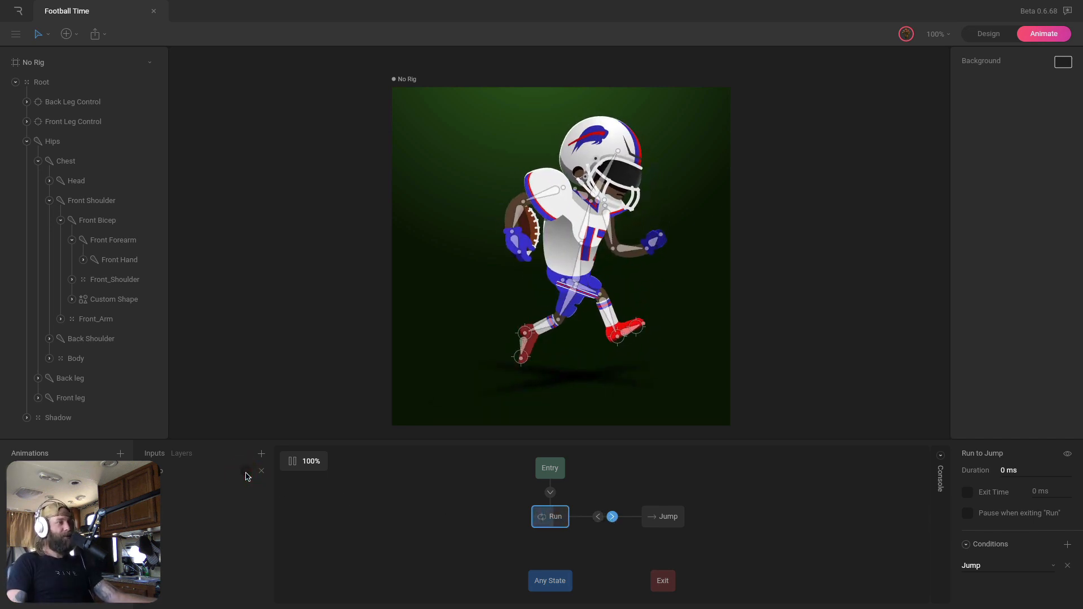
click(245, 477)
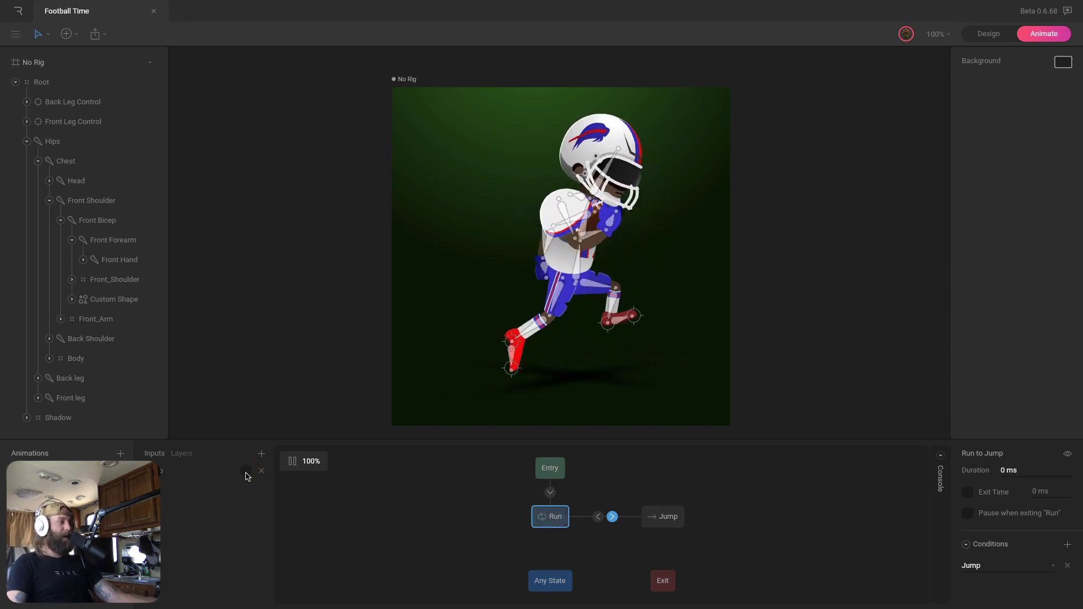
click(246, 477)
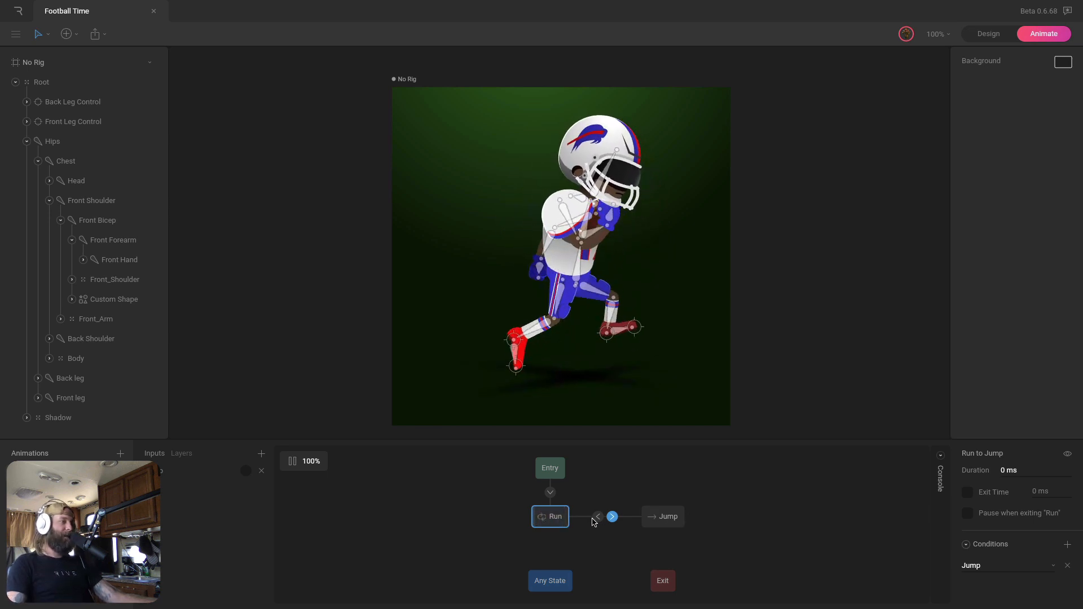
click(293, 462)
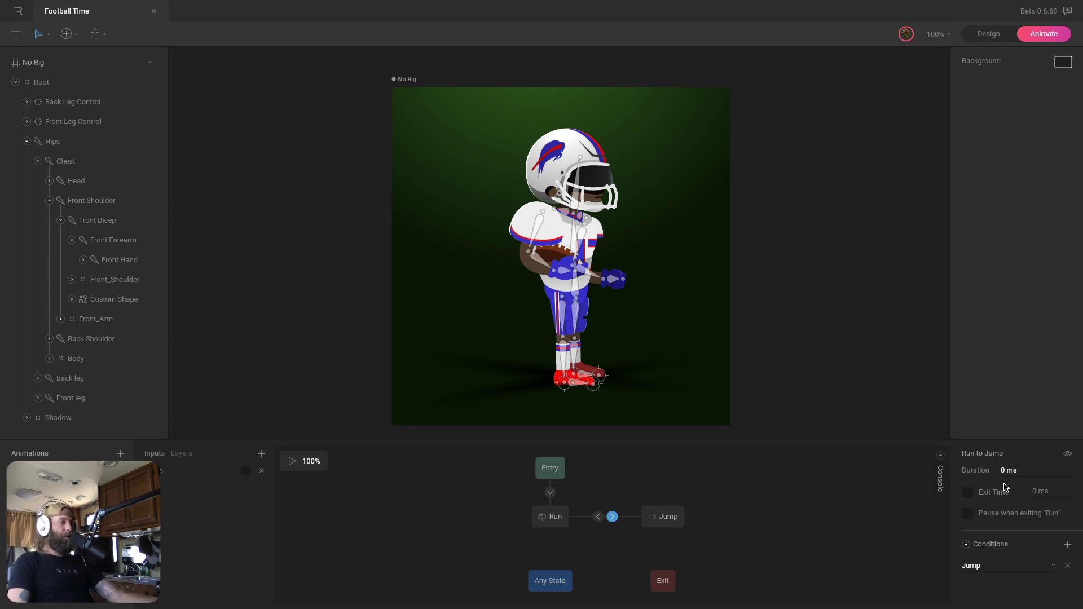
Set the Run to Jump transition's duration to 200 ms
click(1014, 473)
text(2)
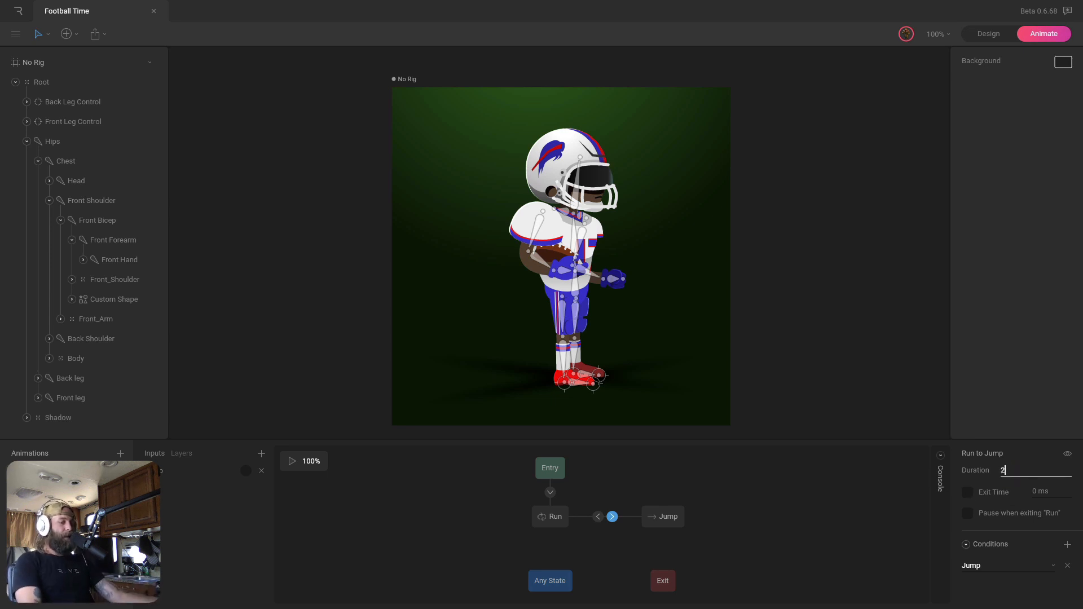
text(00)
key(Return)
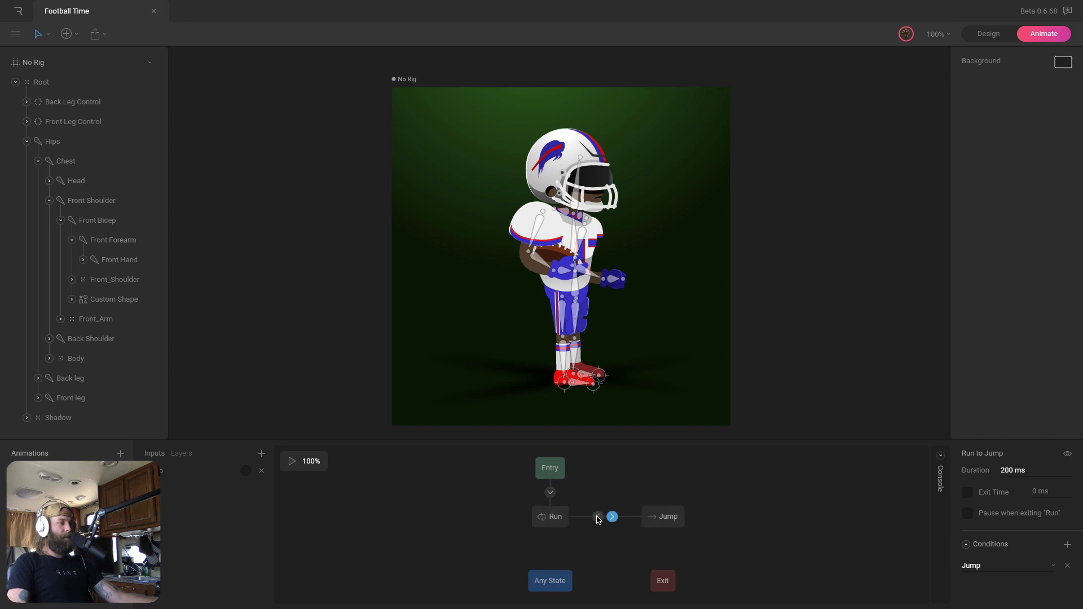
Enable Exit Time at 100% on the Jump to Run transition and set its duration to 200 ms
click(598, 517)
click(967, 493)
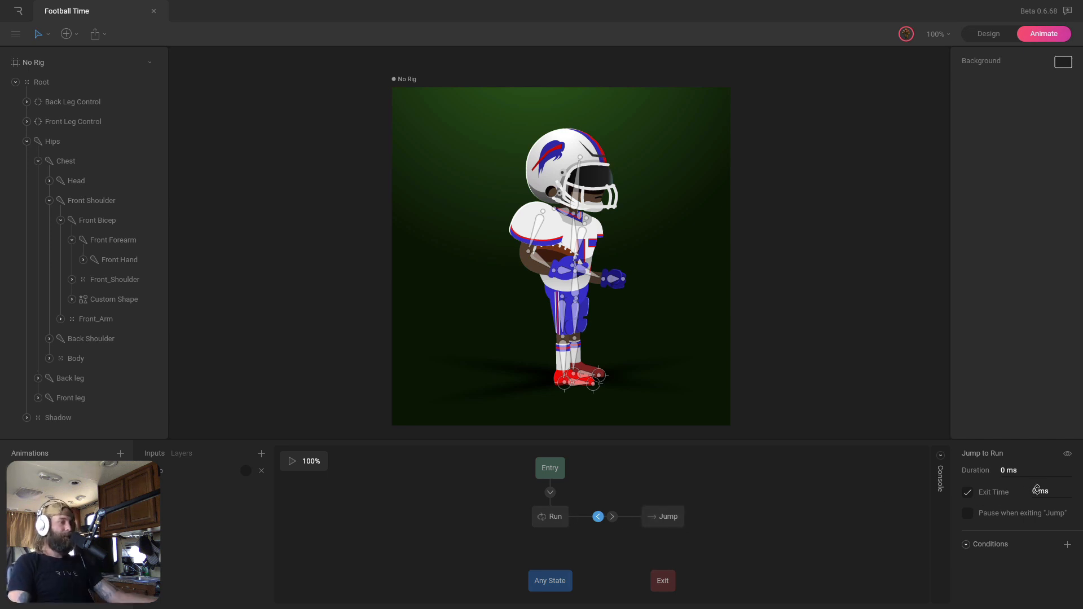
click(1038, 491)
text(100)
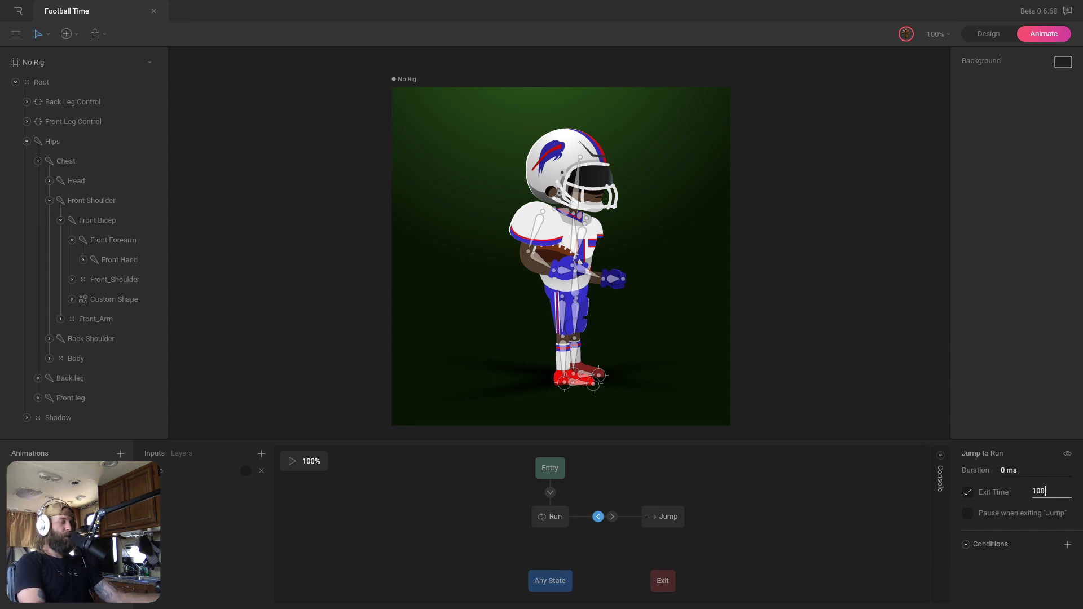
text(%)
key(Return)
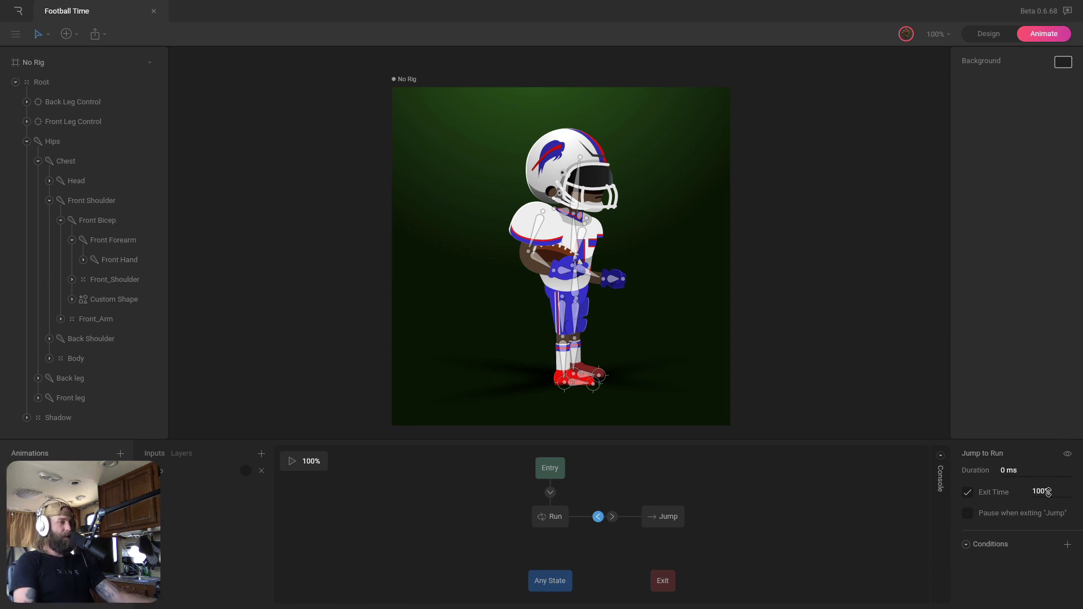
click(1015, 474)
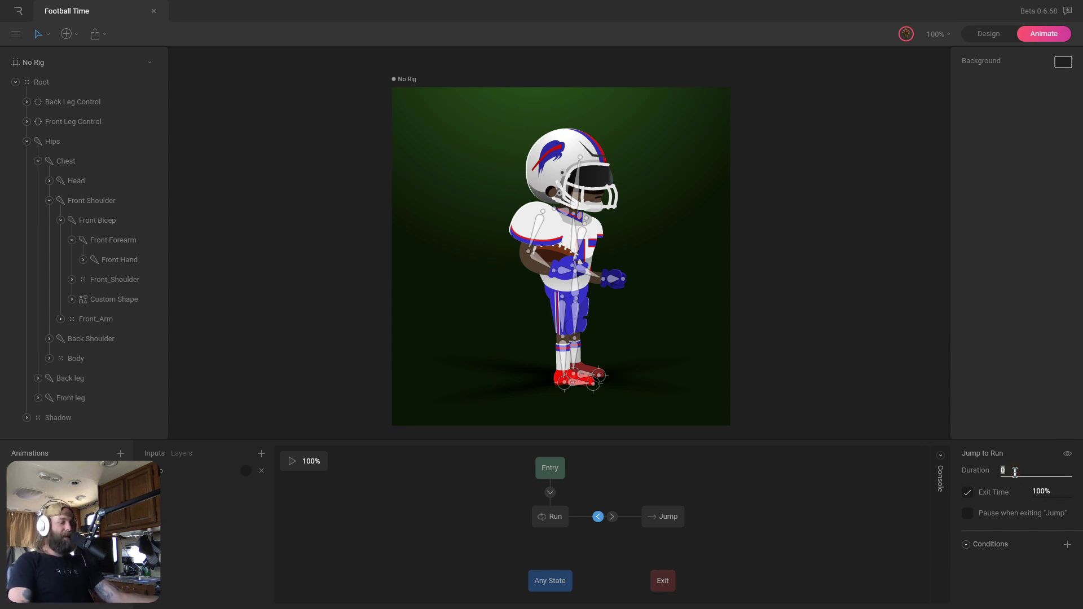
text(200)
key(Return)
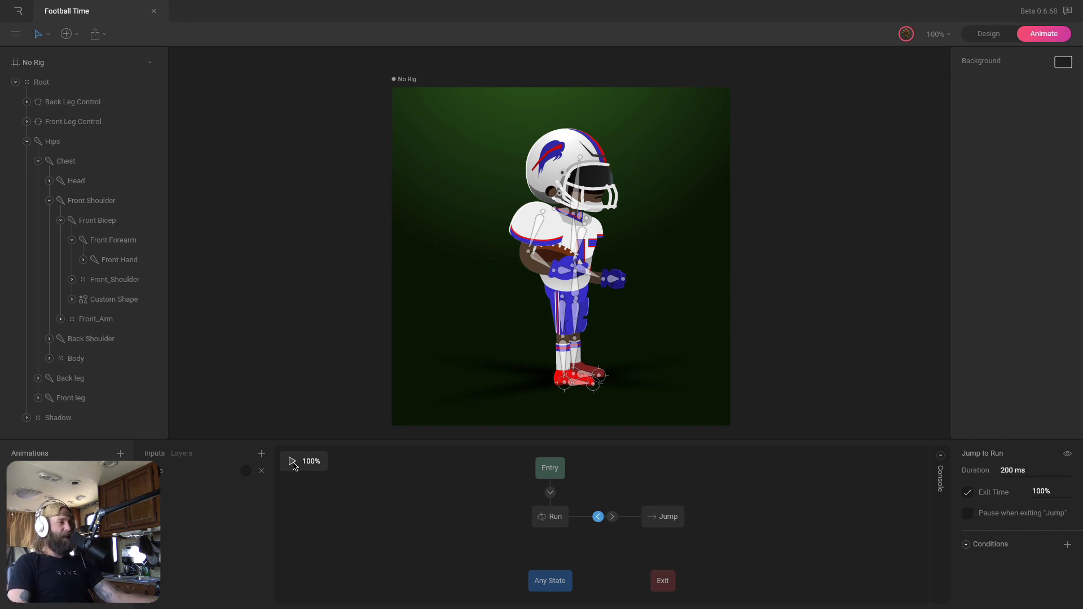
Play the state machine and fire the Jump trigger several times to check the blending between Run and Jump
click(292, 461)
click(245, 470)
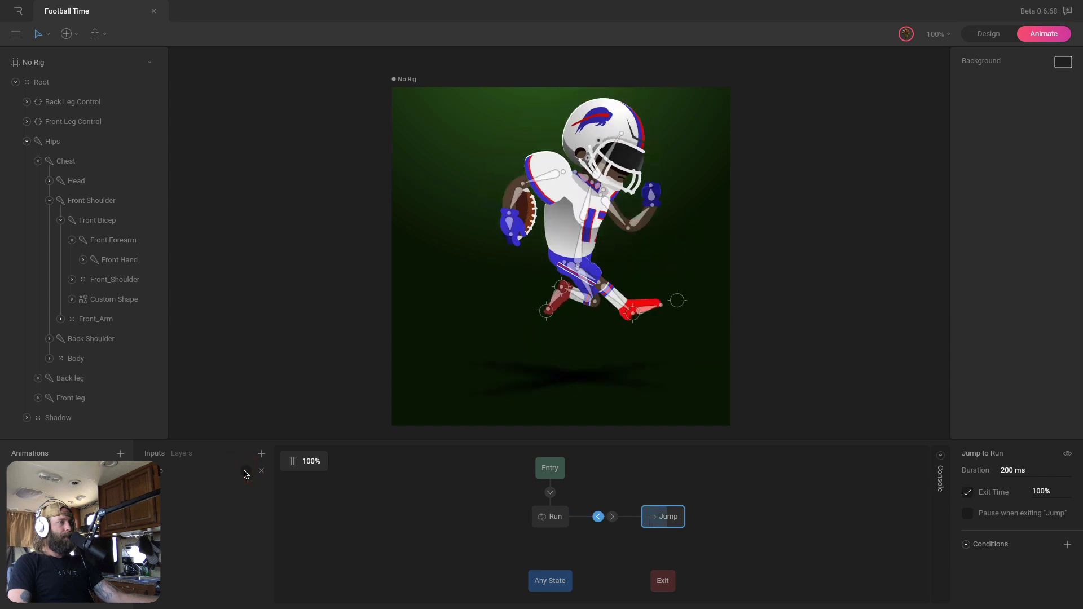
click(245, 471)
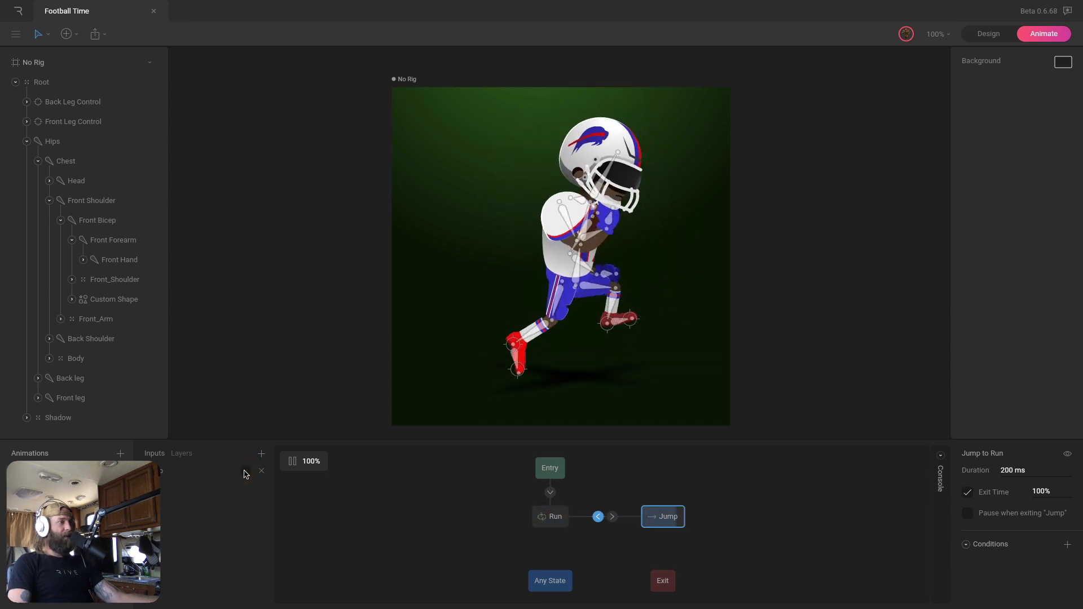
click(246, 472)
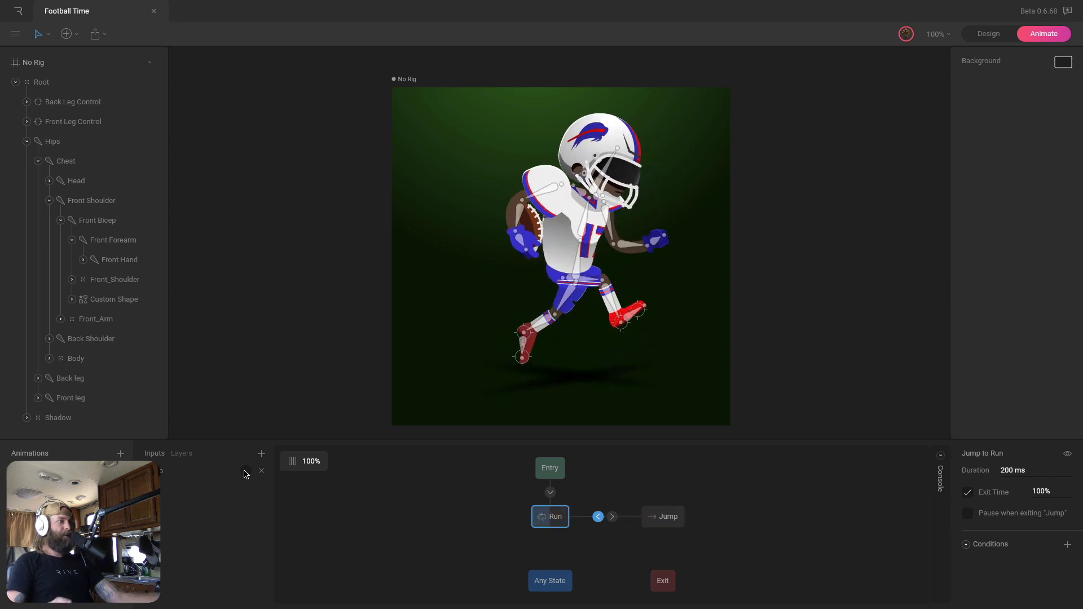
click(291, 463)
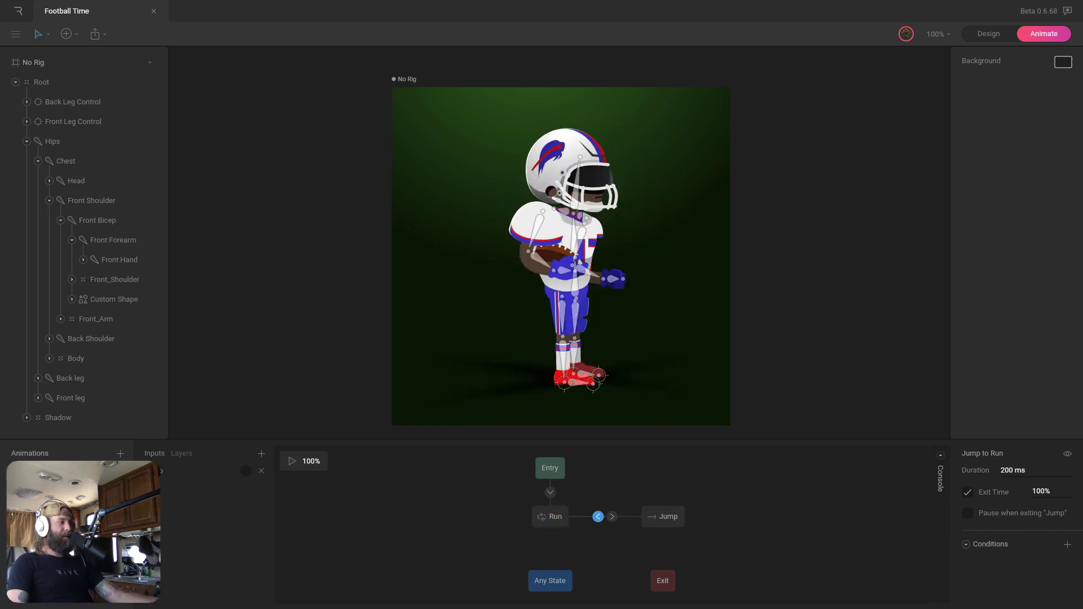
Open the Jump animation and shorten its duration to 00:00:50, ending at the last keys
click(57, 490)
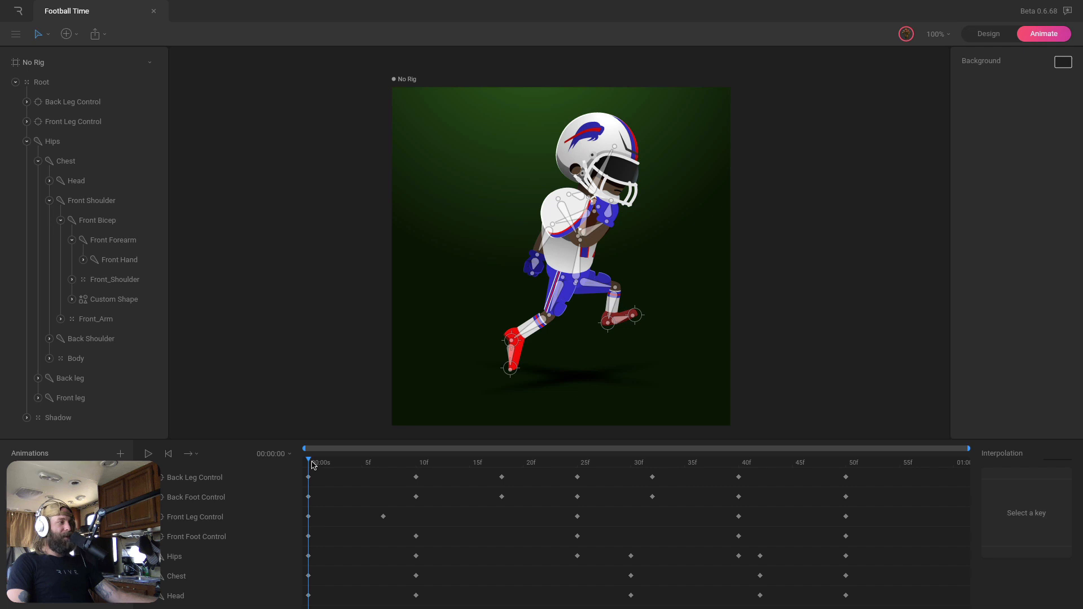
drag(313, 464, 844, 475)
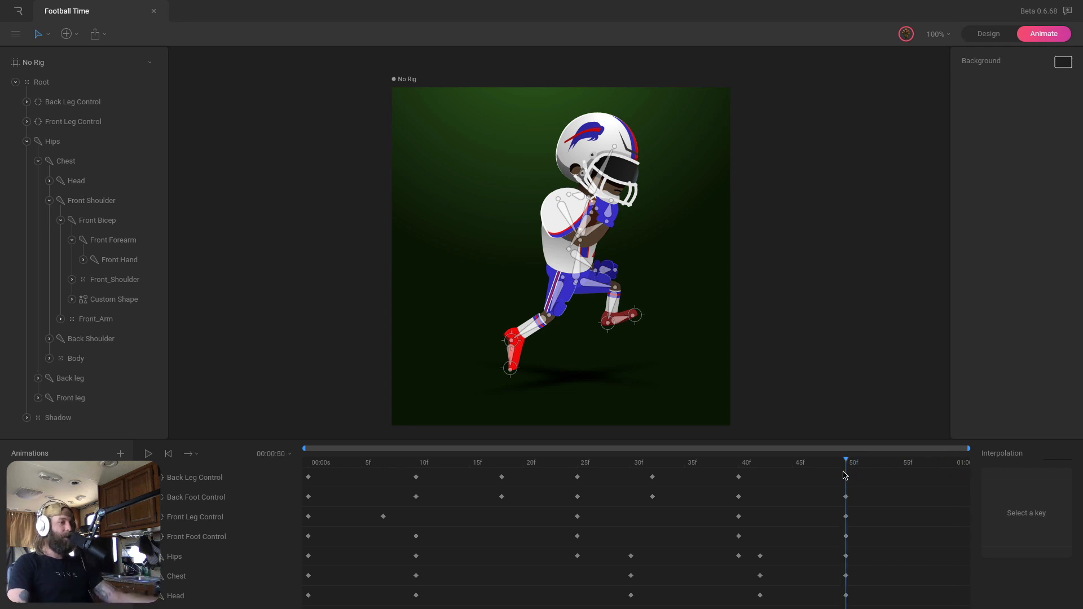
click(261, 454)
click(355, 510)
text(50)
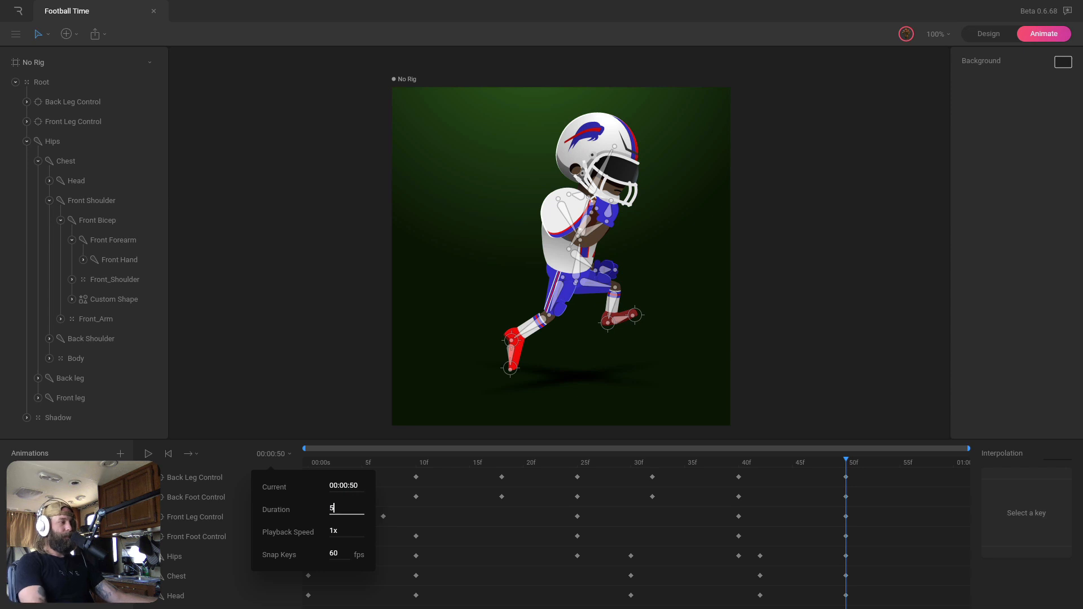
key(Return)
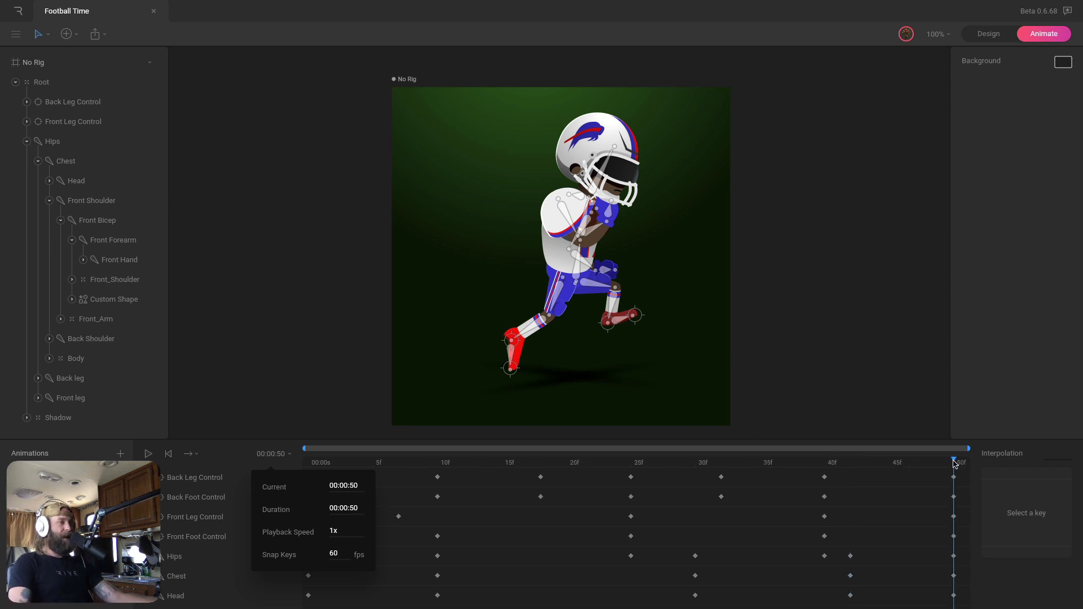
click(957, 466)
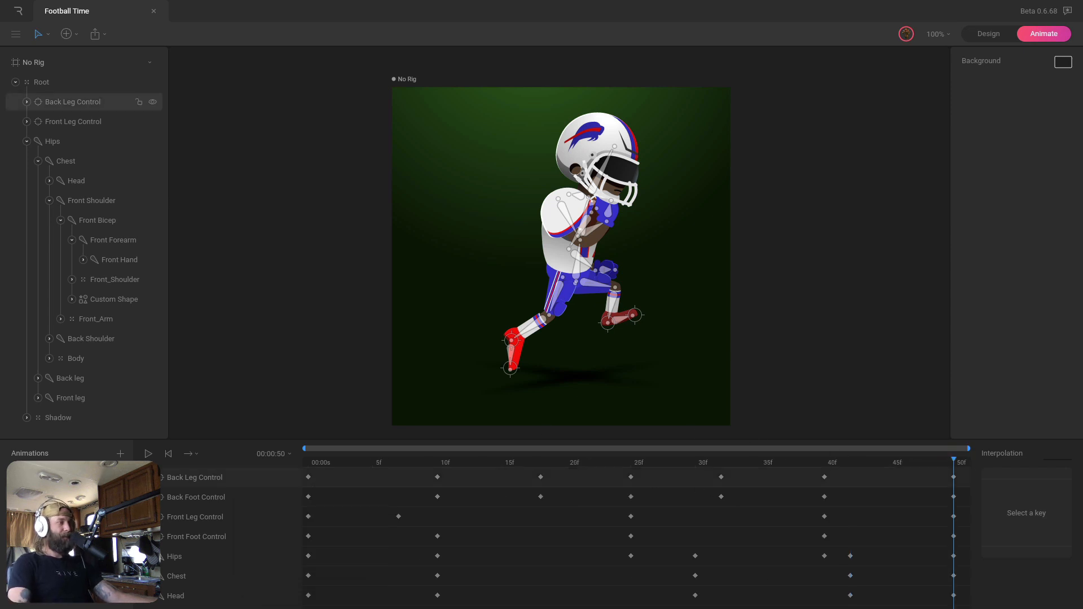
Return to the state machine, play it, and fire the Jump trigger to test the shortened jump
click(67, 492)
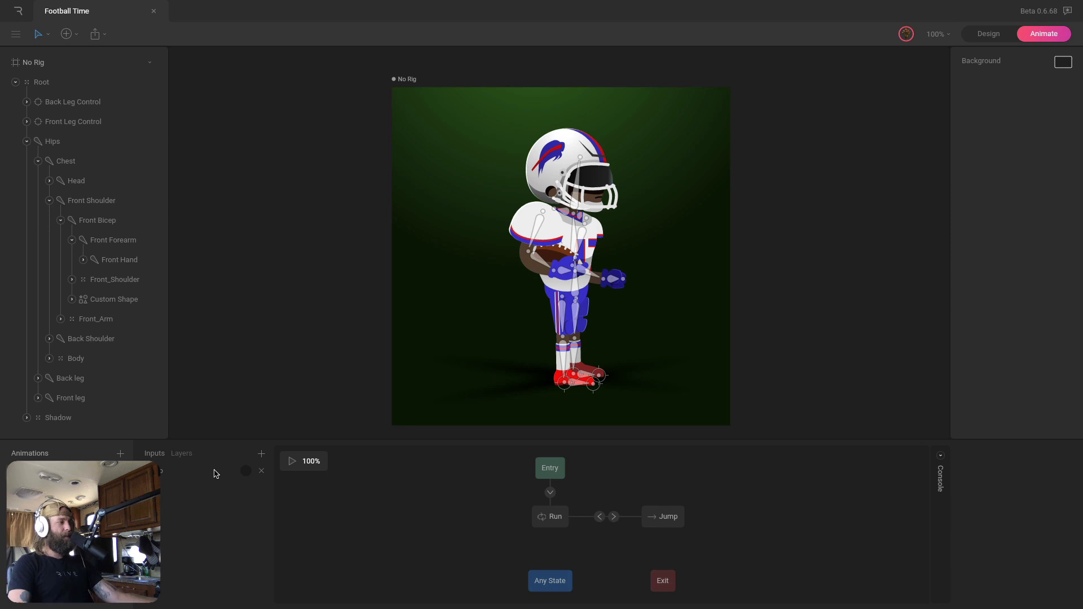
click(292, 461)
click(247, 472)
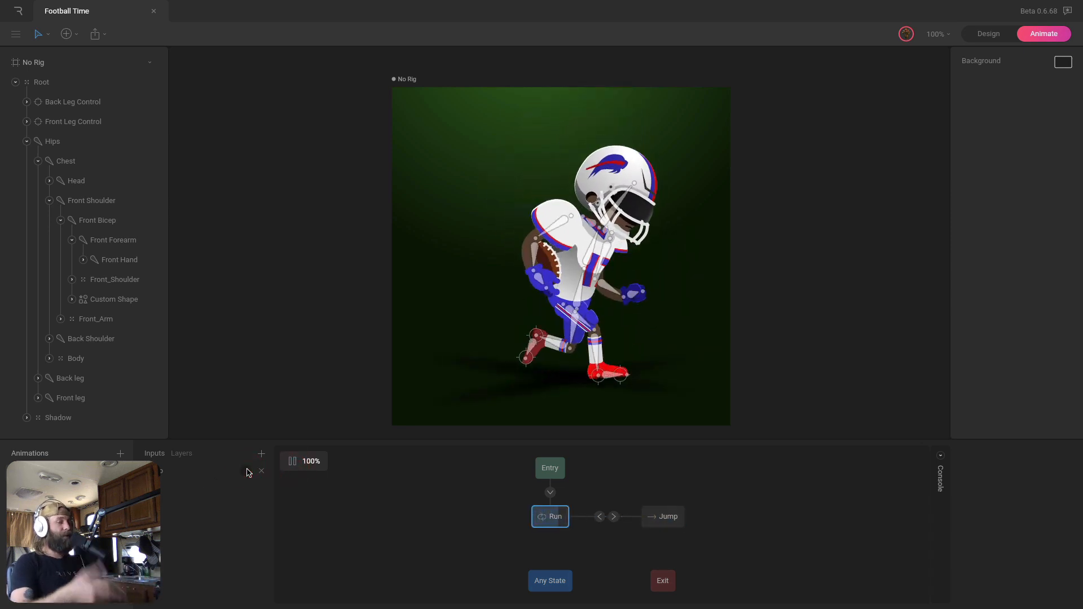
click(247, 472)
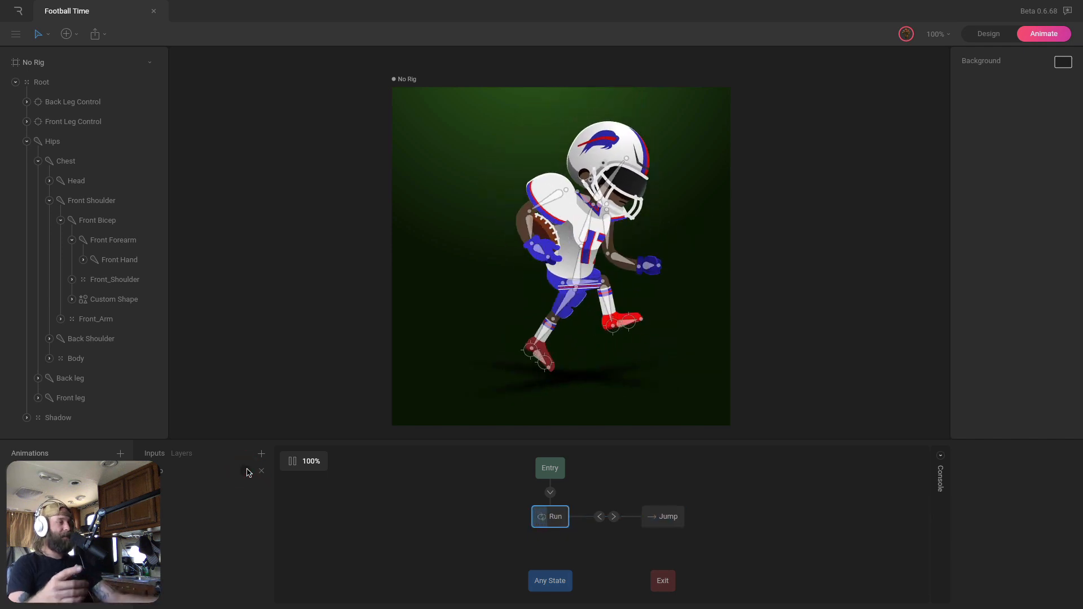